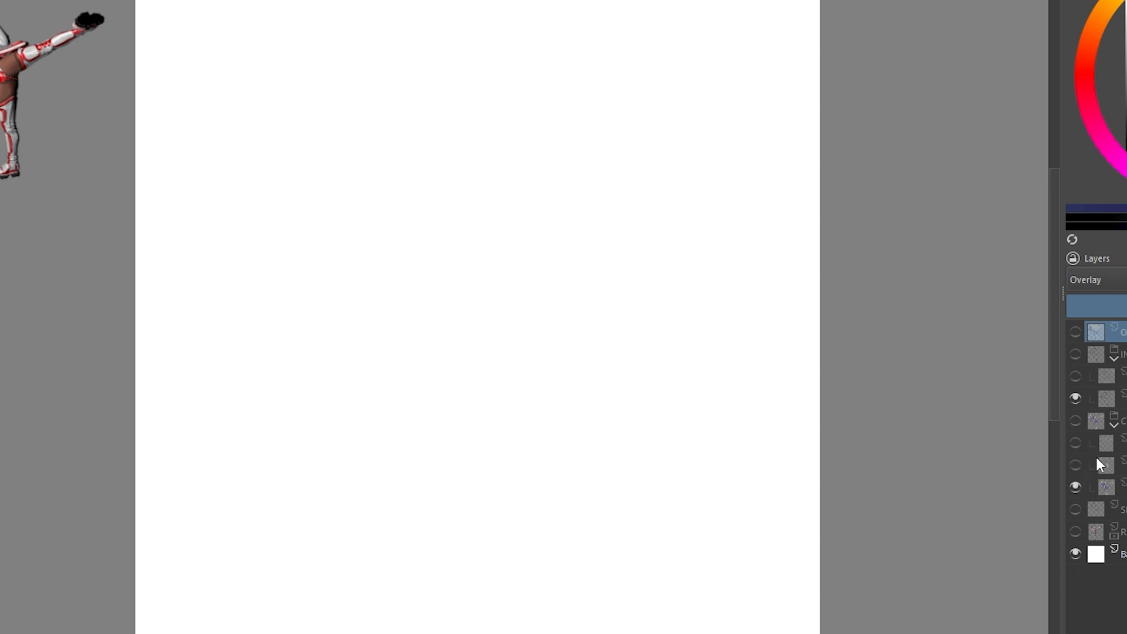
Preview the finished drawing by switching its sketch, ink and colour layers and sublayers on and off in turn.
click(1076, 509)
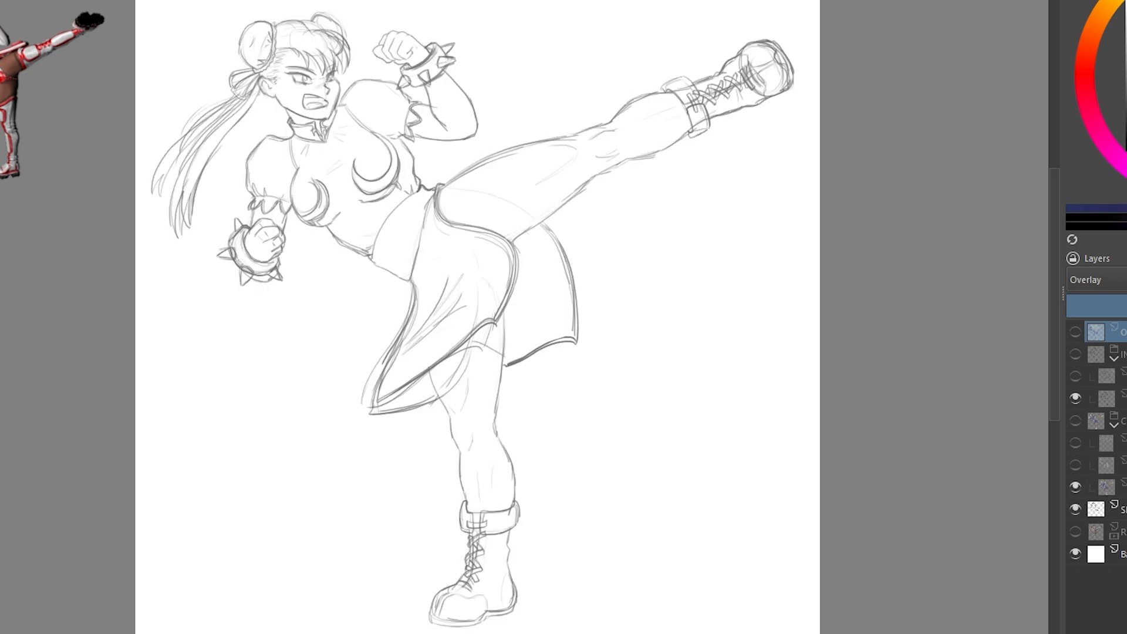
click(1075, 353)
click(1076, 509)
click(1075, 420)
click(1076, 465)
click(1075, 442)
click(1075, 376)
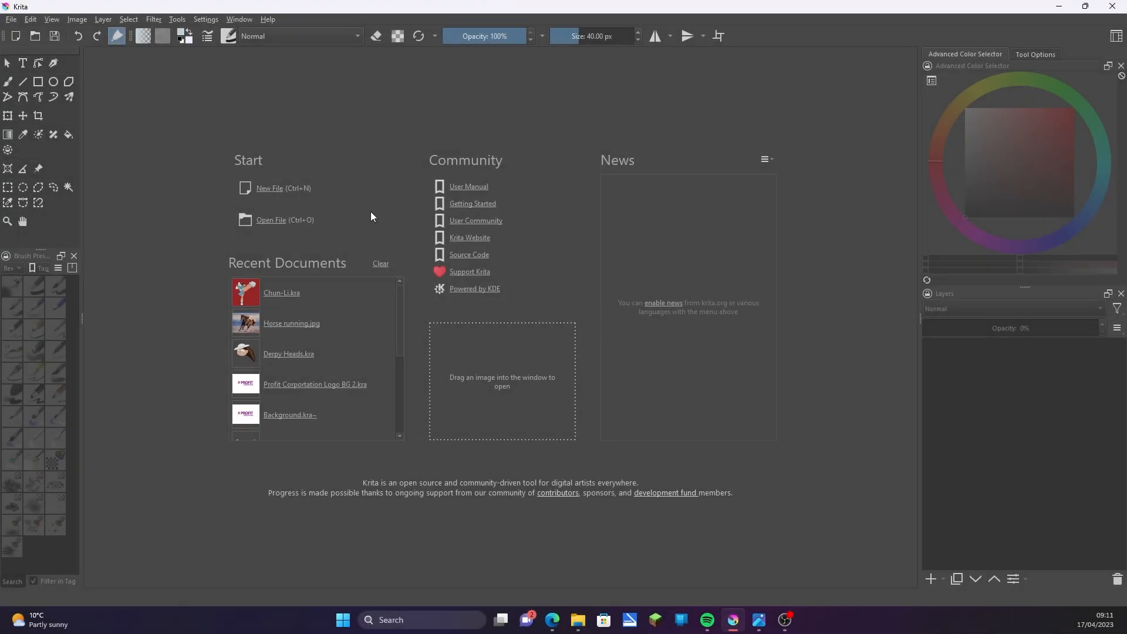
Create a new 2500 × 2500 px RGB/Alpha document at 300 pixels per inch.
click(272, 190)
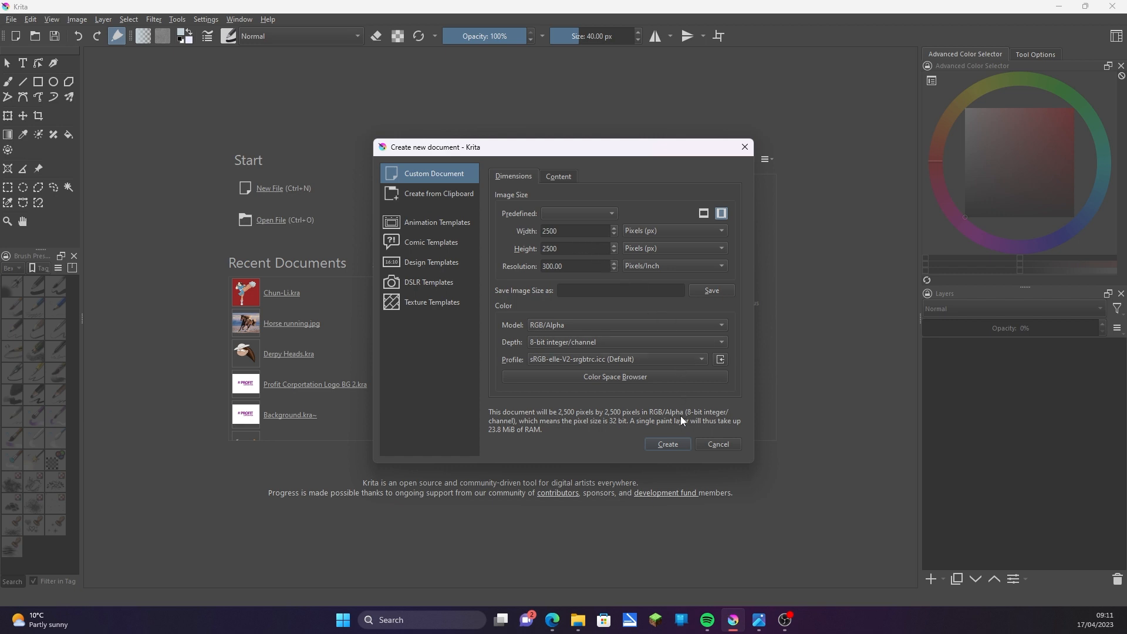
click(670, 444)
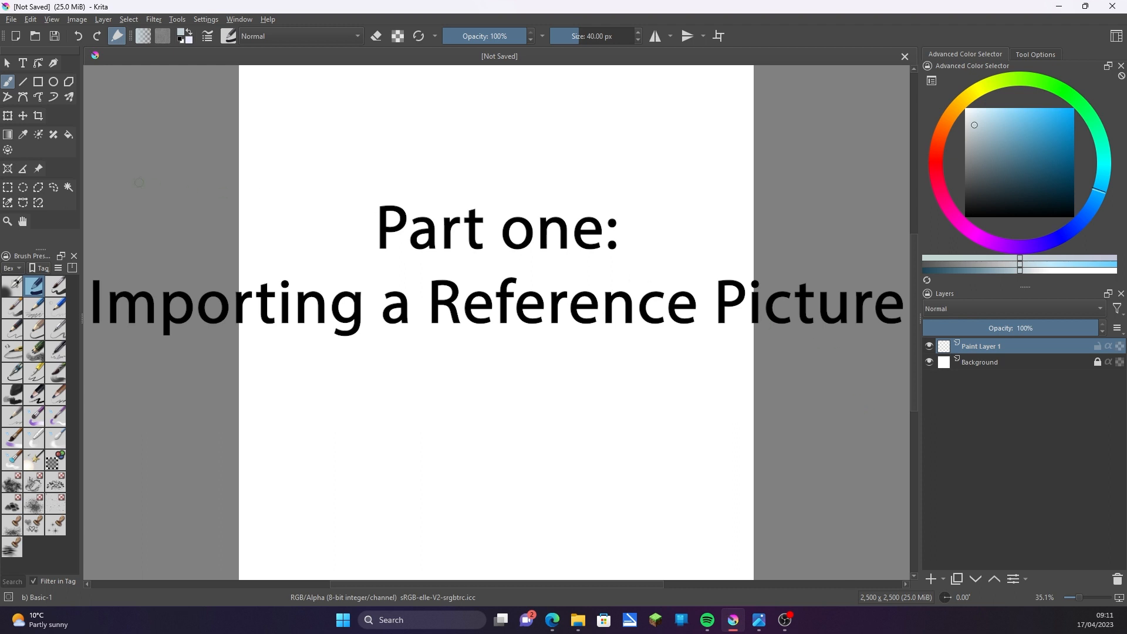
Add fighting-g467a8e03d_1920 from the Pictures folder as a floating image with the Reference Images tool.
click(41, 172)
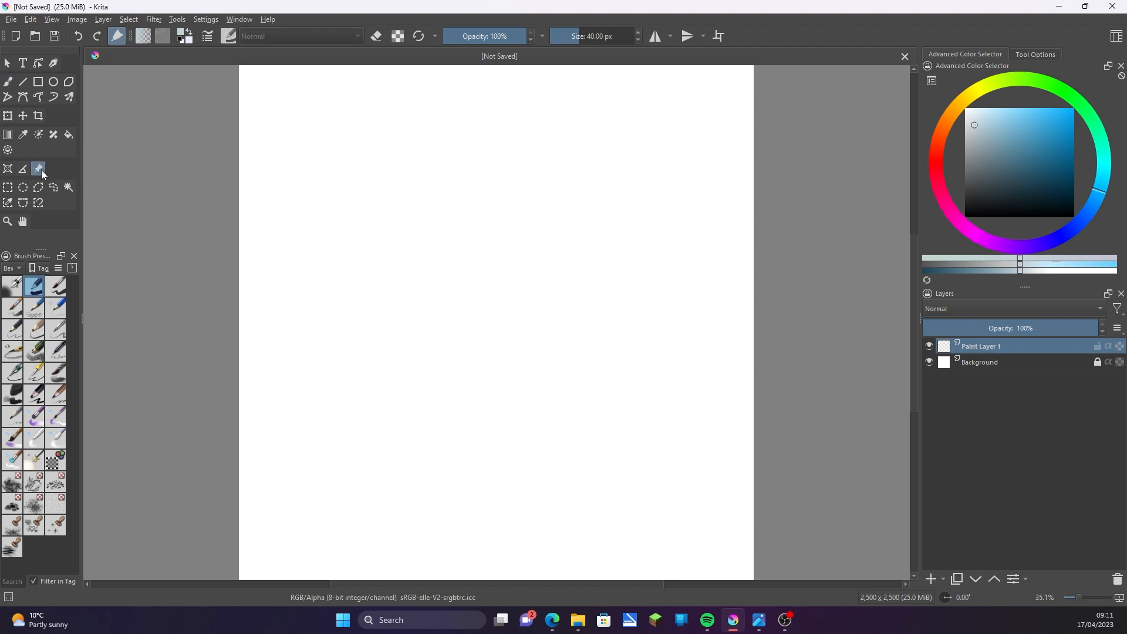
click(1036, 55)
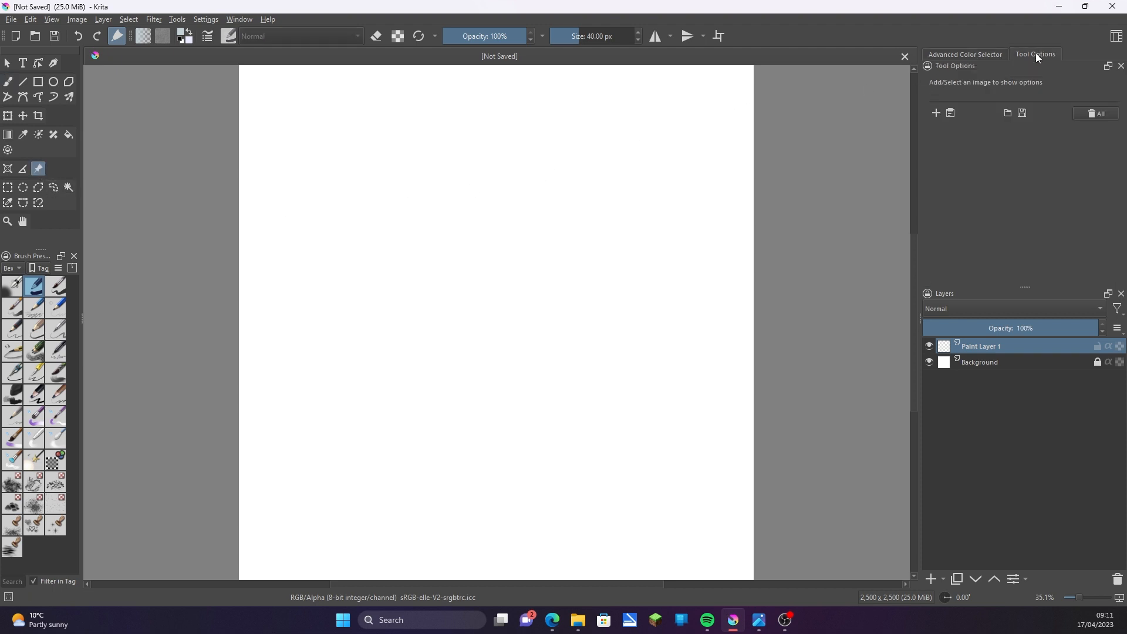
click(936, 114)
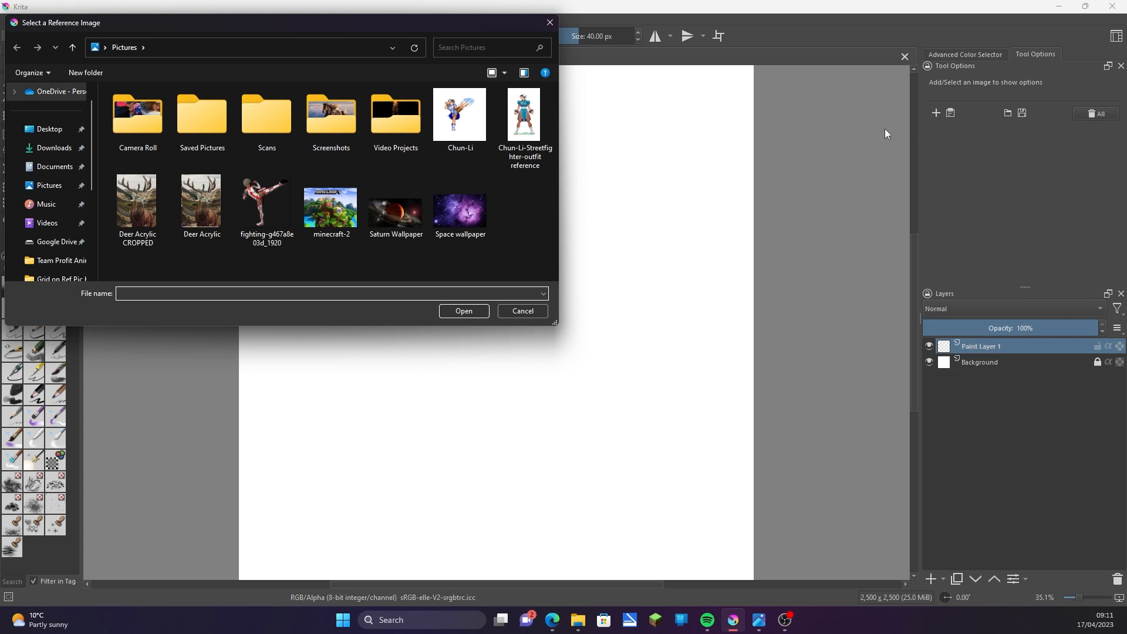
double_click(268, 202)
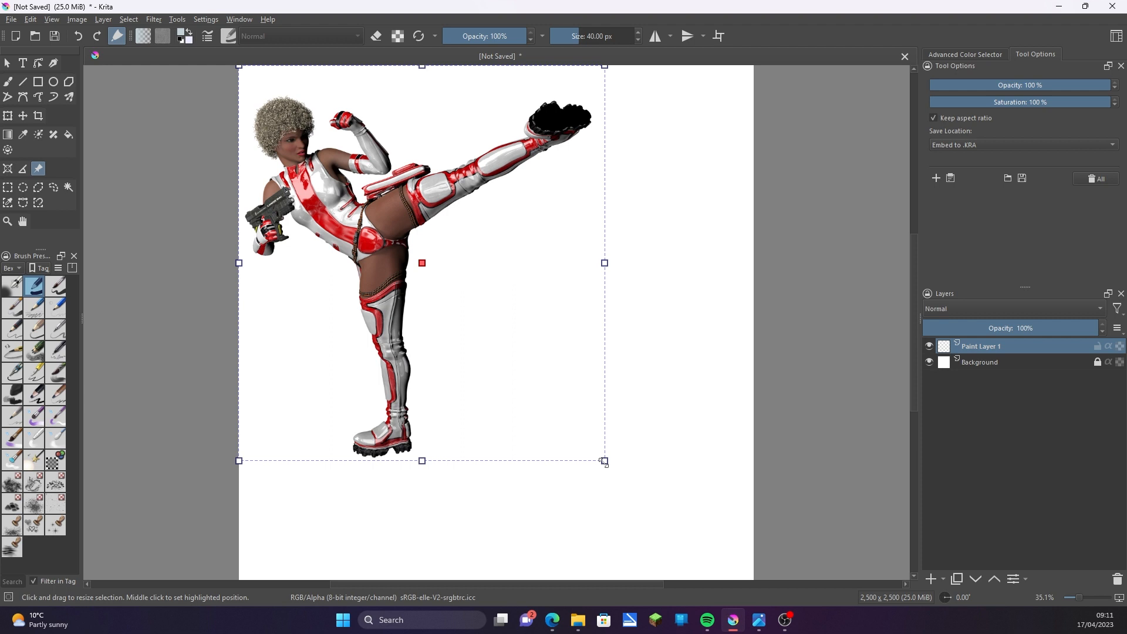
Shrink the floating reference image to about a third of its size and place it in the empty area beside the canvas.
drag(604, 461, 360, 196)
drag(309, 166, 174, 167)
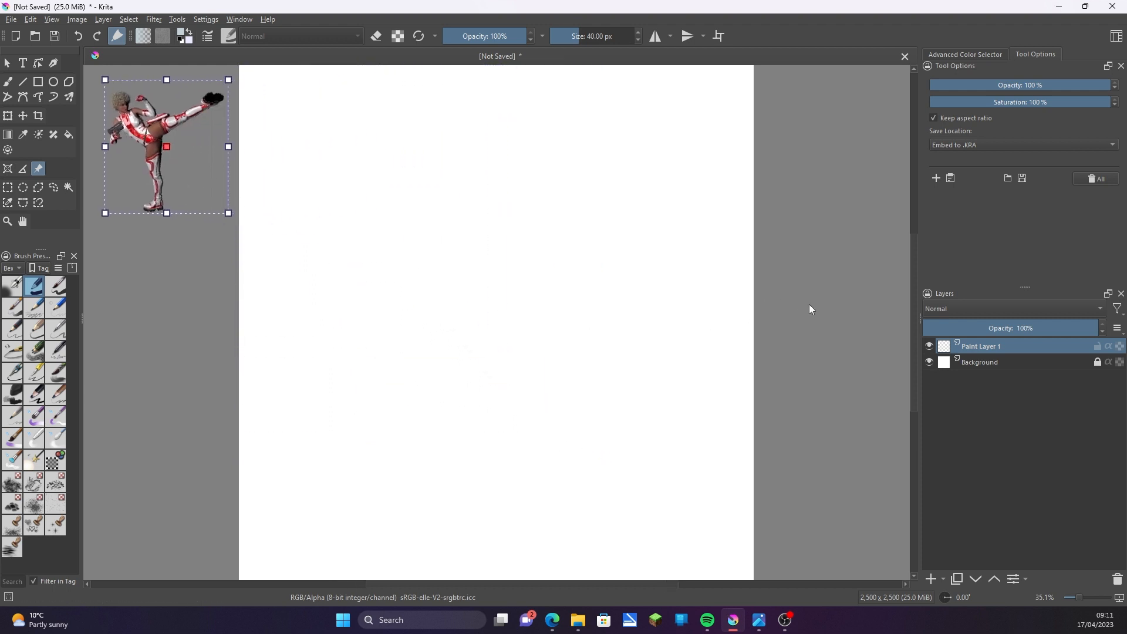
click(965, 55)
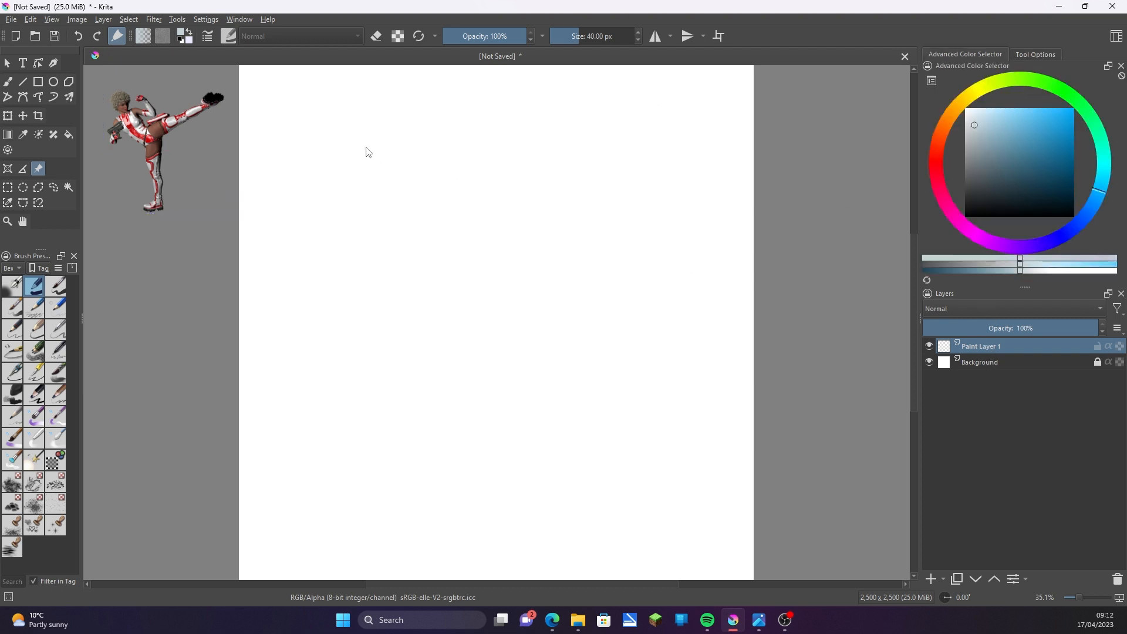
Import fighting-g467a8e03d_1920 from the Pictures folder as an animation frame onto a new layer.
click(11, 19)
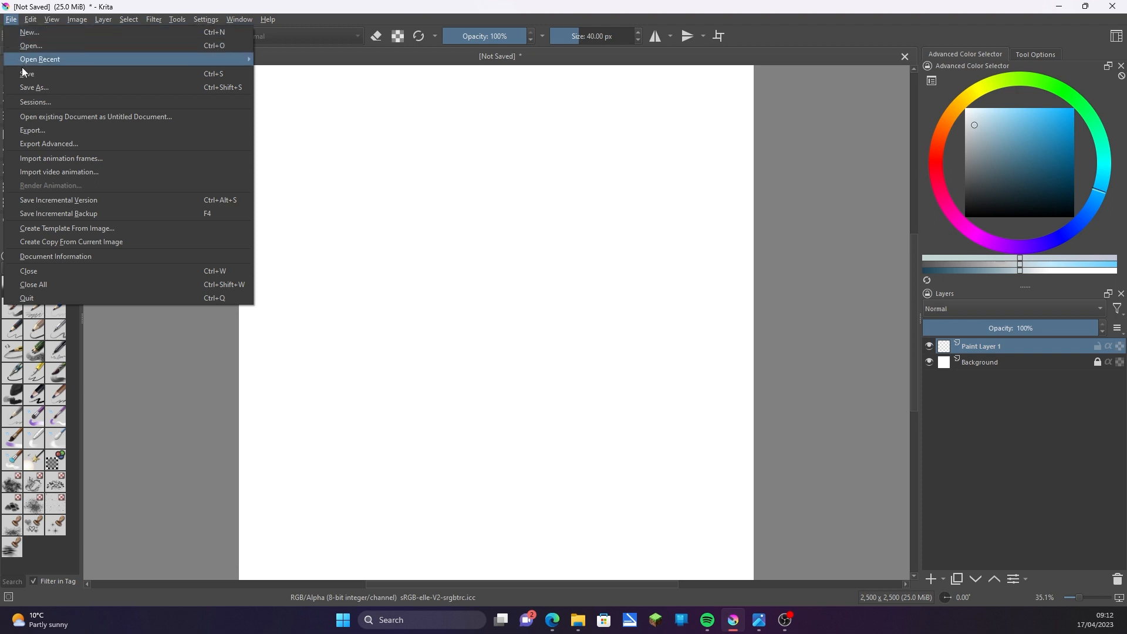
click(46, 165)
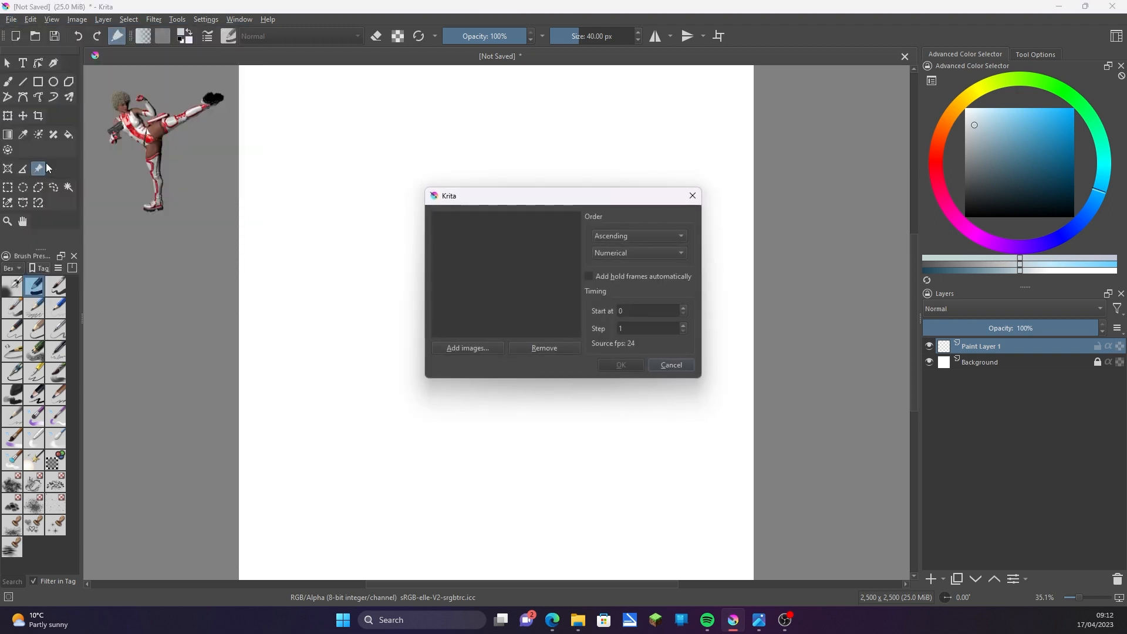
click(453, 350)
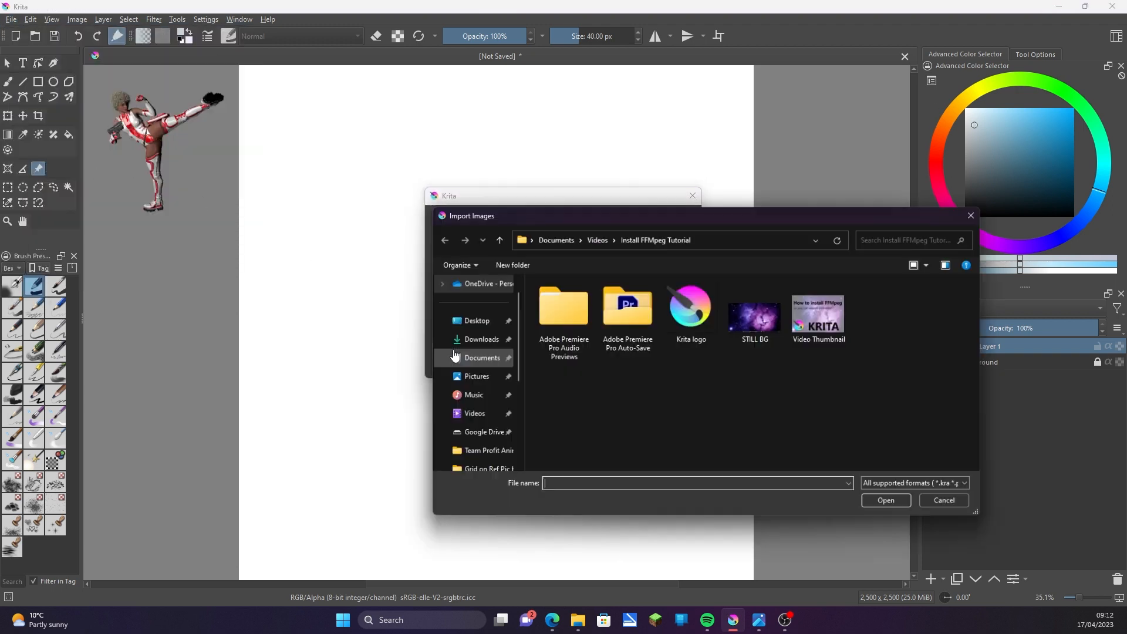
click(479, 381)
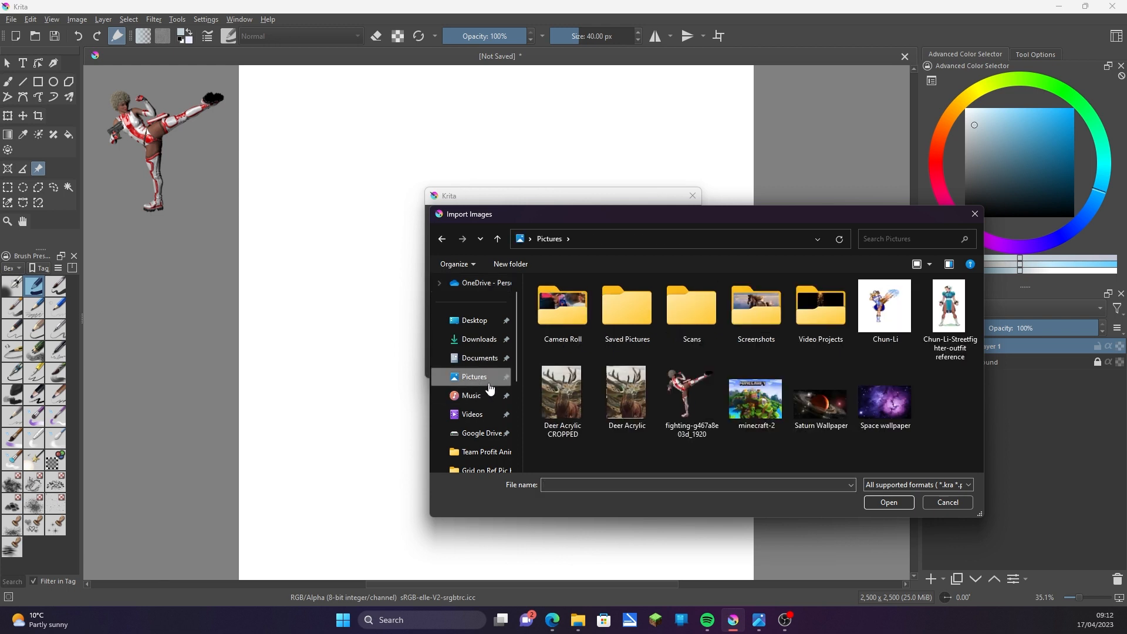
click(688, 421)
double_click(687, 422)
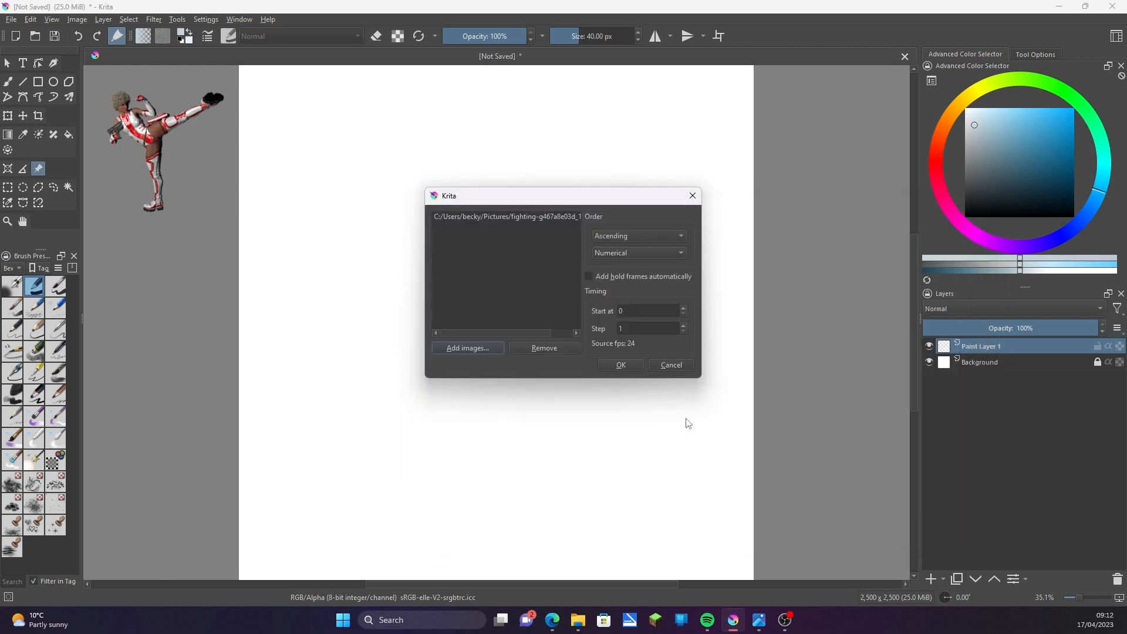
click(611, 364)
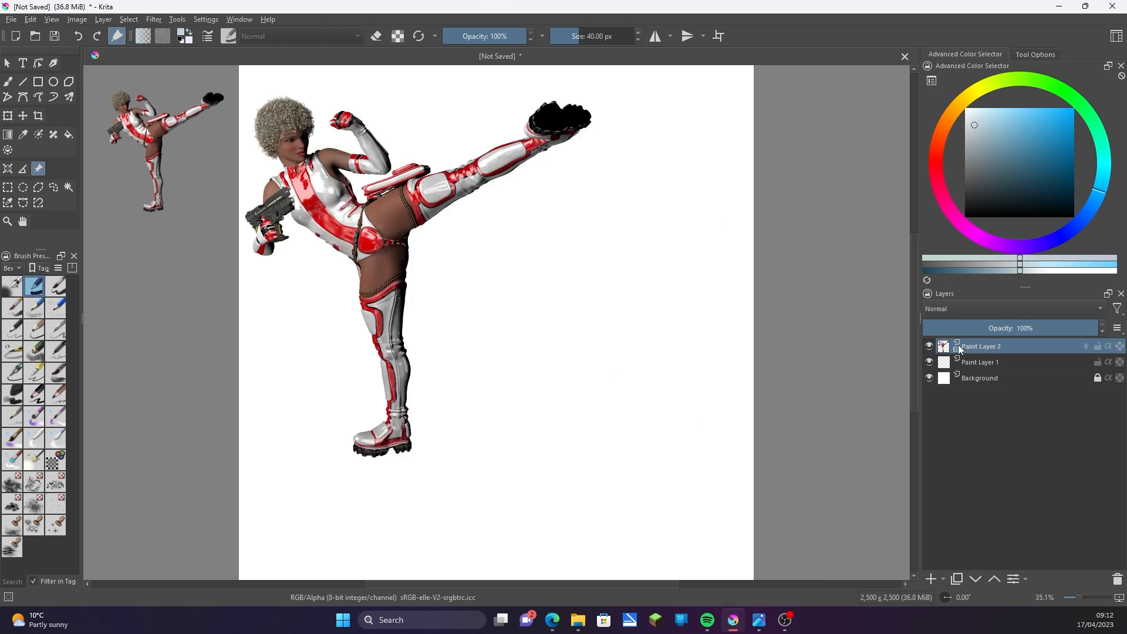
Move the imported figure towards the middle of the canvas and scale it up proportionally to nearly fill it.
click(23, 115)
drag(386, 226, 398, 248)
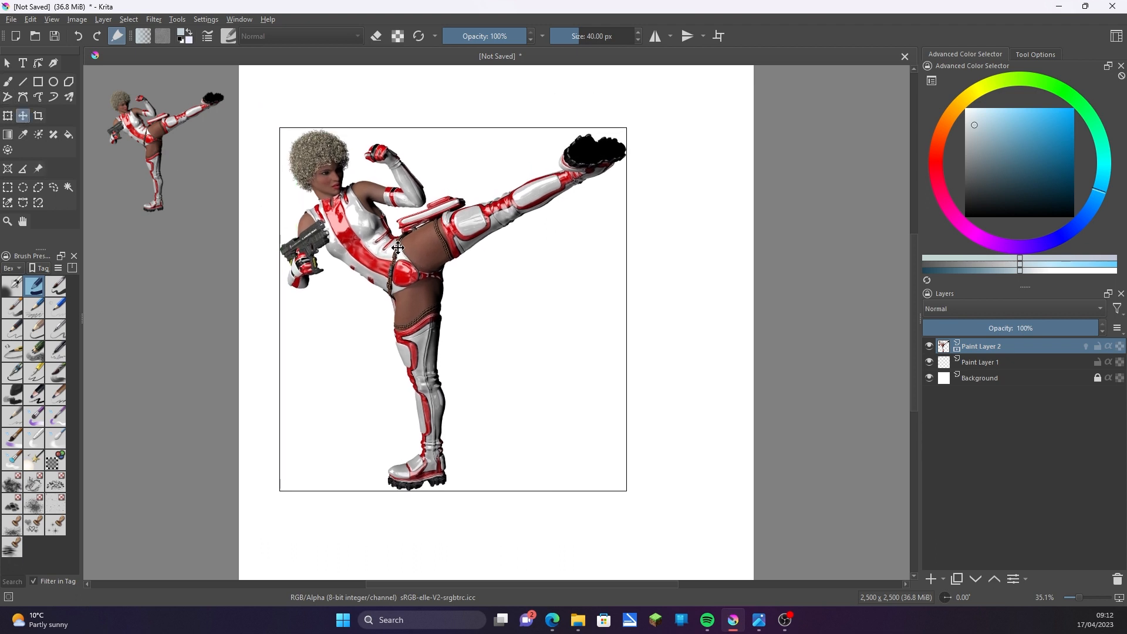
key(minus)
key(ctrl+t)
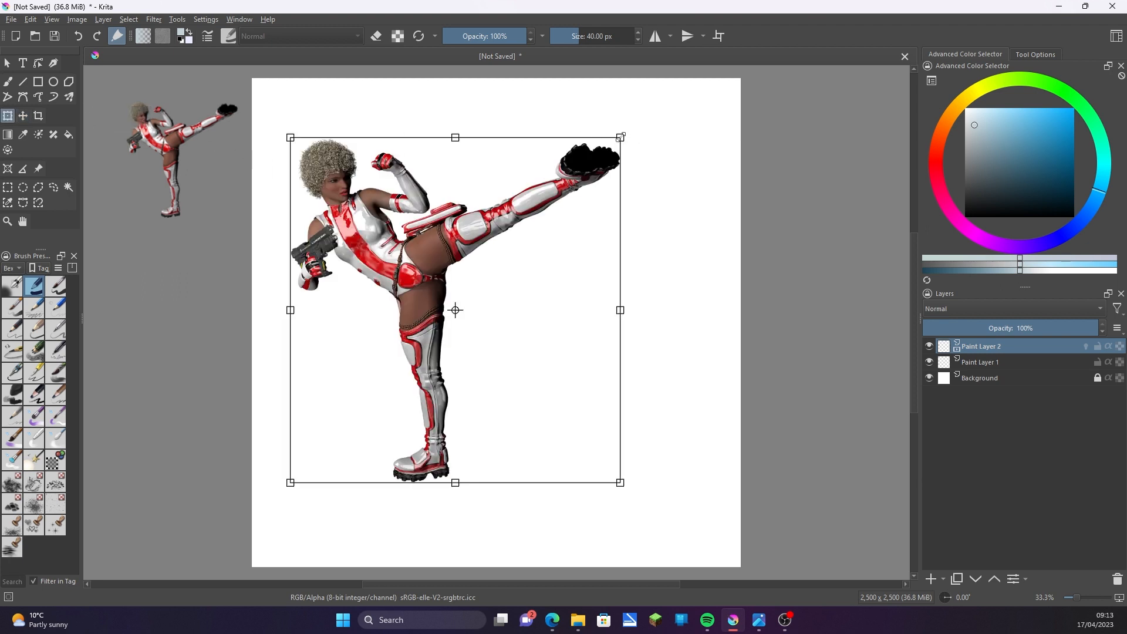
drag(621, 136, 631, 227)
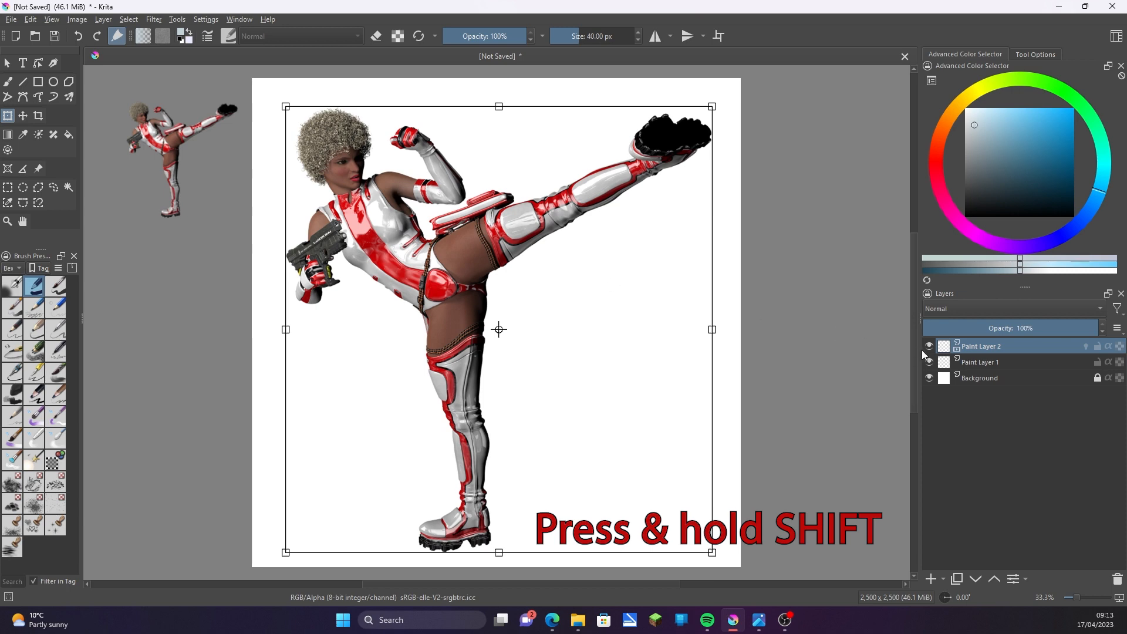
Rename the imported image's layer as Reference Pic and set its opacity to 50%.
double_click(999, 348)
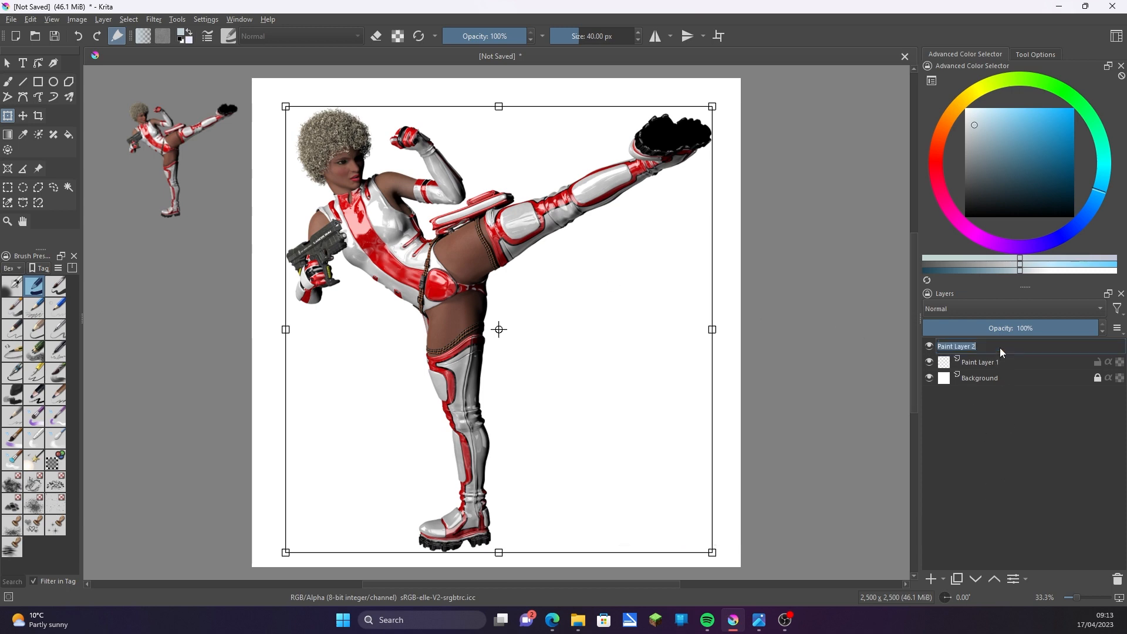
text(Reference P)
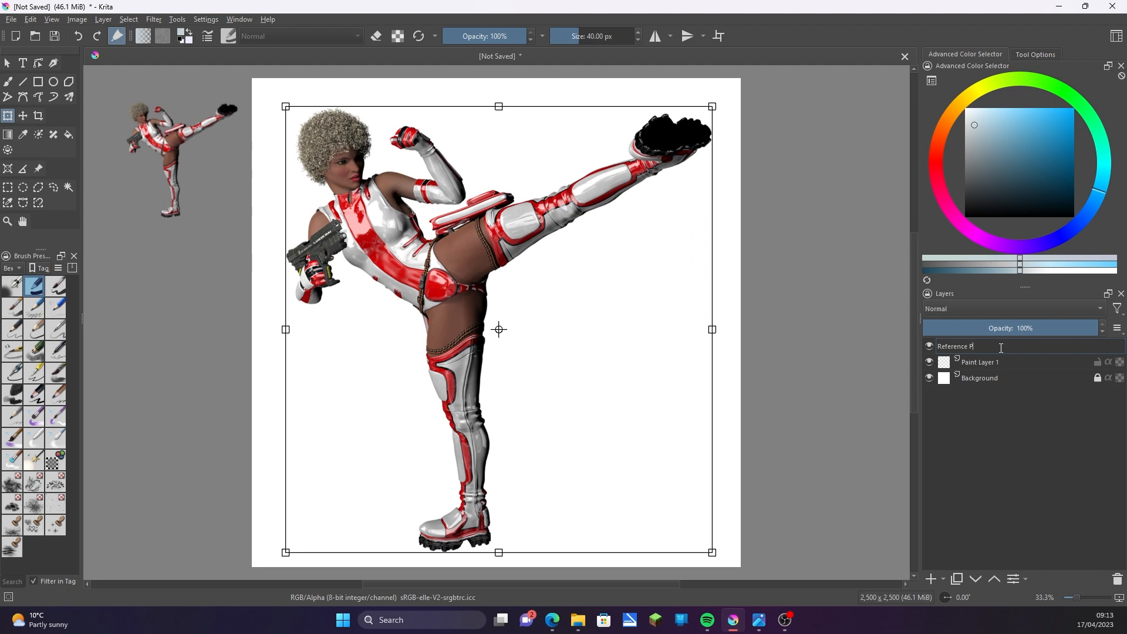
text(ic)
key(Return)
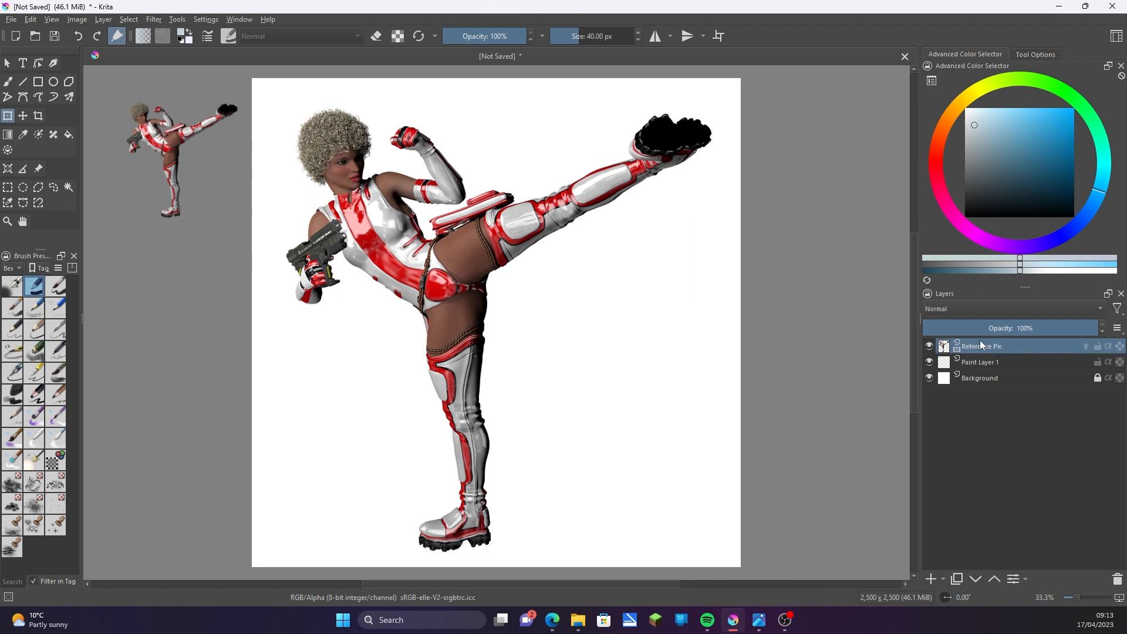
click(1010, 327)
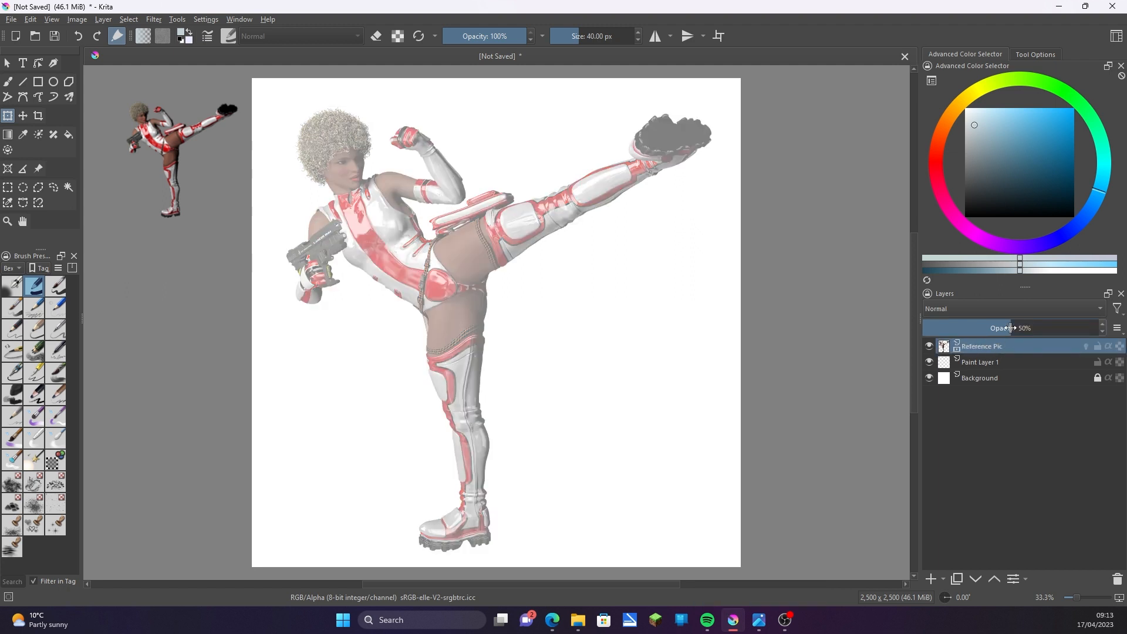
Move Paint Layer 1 above the Reference Pic layer and rename it as Sketch.
click(990, 364)
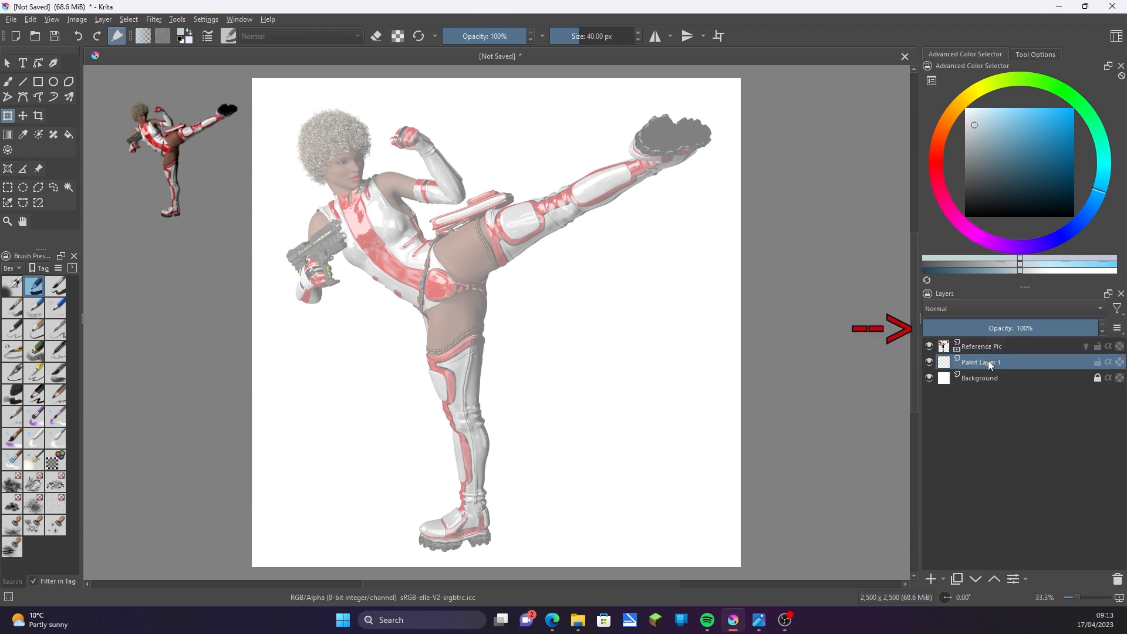
click(996, 578)
double_click(985, 345)
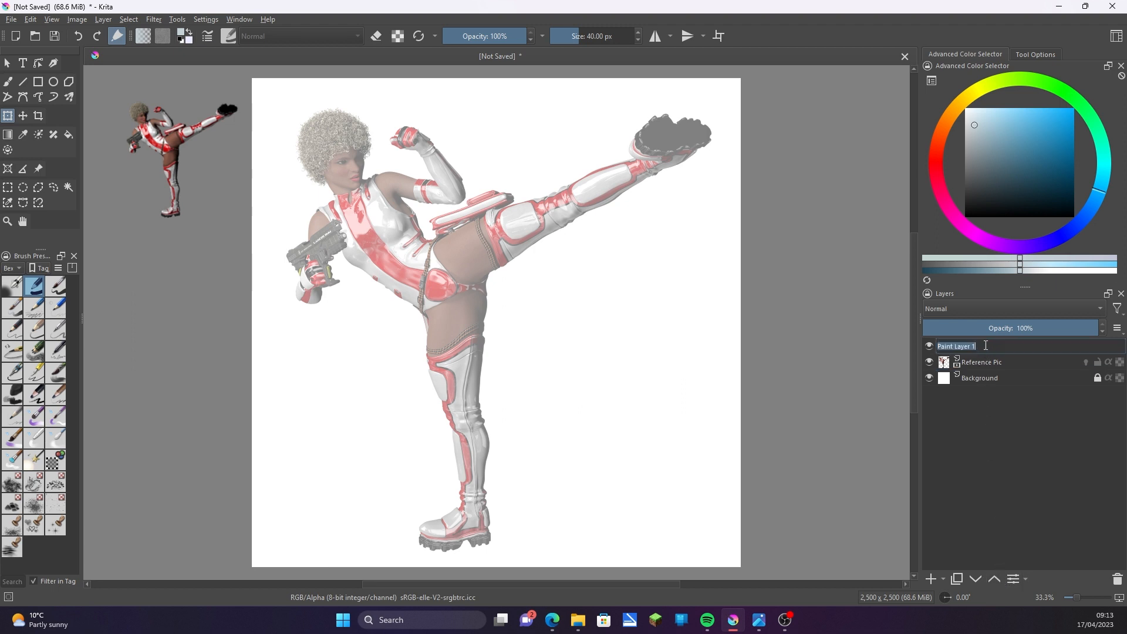
text(Sketch)
key(Return)
Try the floating reference image enlarged on the canvas with the Reference Pic layer hidden, and return it small beside the canvas.
click(998, 362)
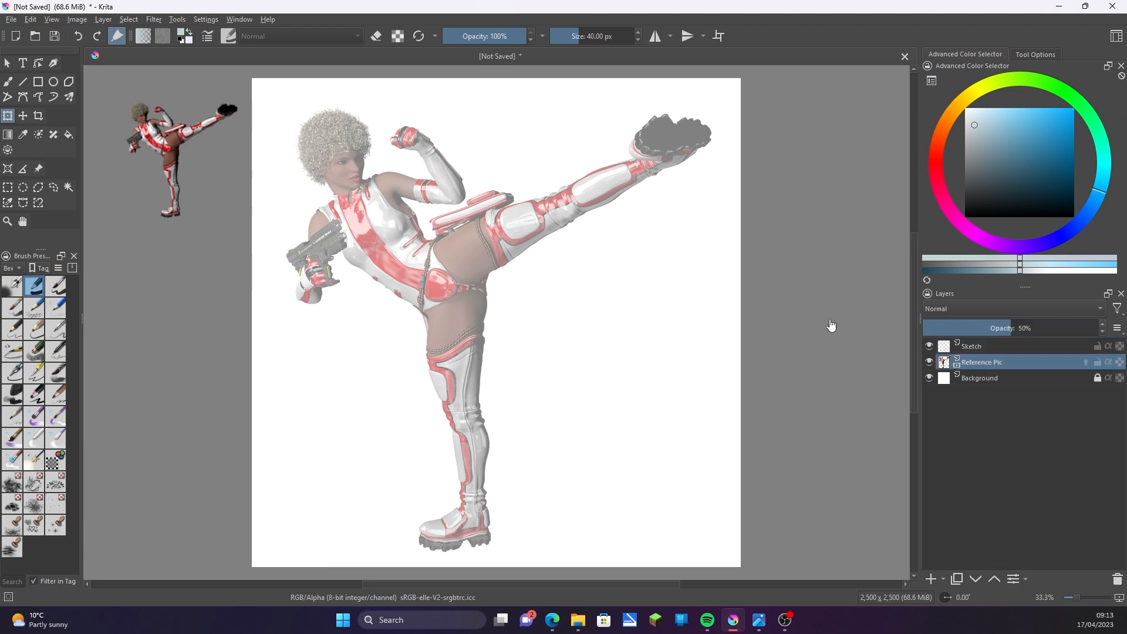
click(928, 362)
click(38, 169)
click(183, 134)
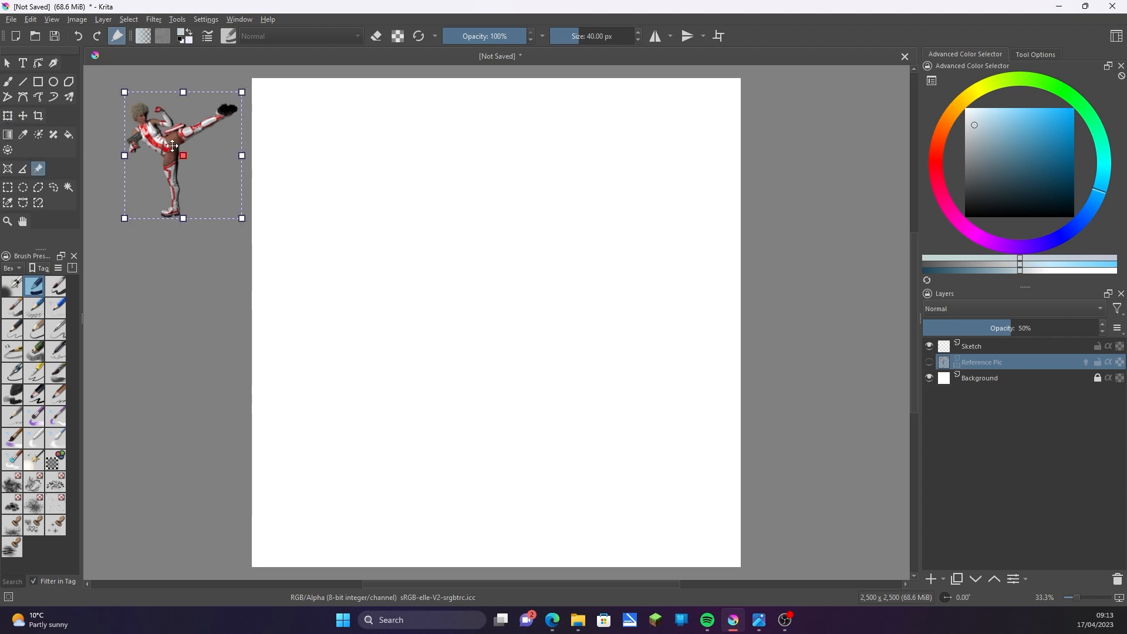
drag(190, 138, 446, 221)
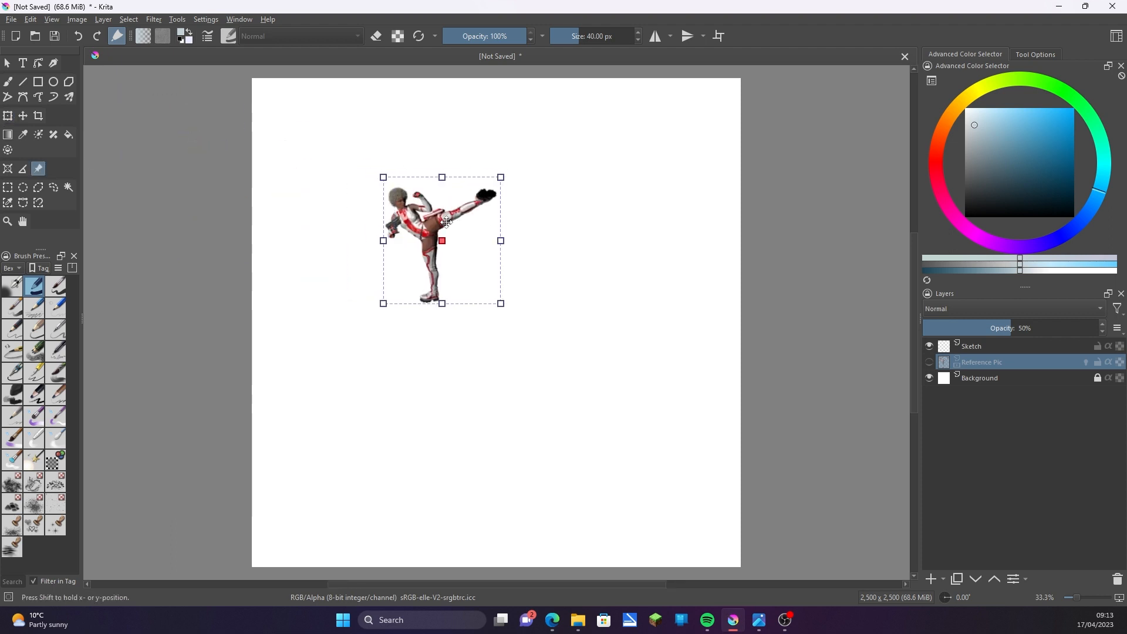
drag(501, 177, 729, 88)
drag(620, 115, 546, 298)
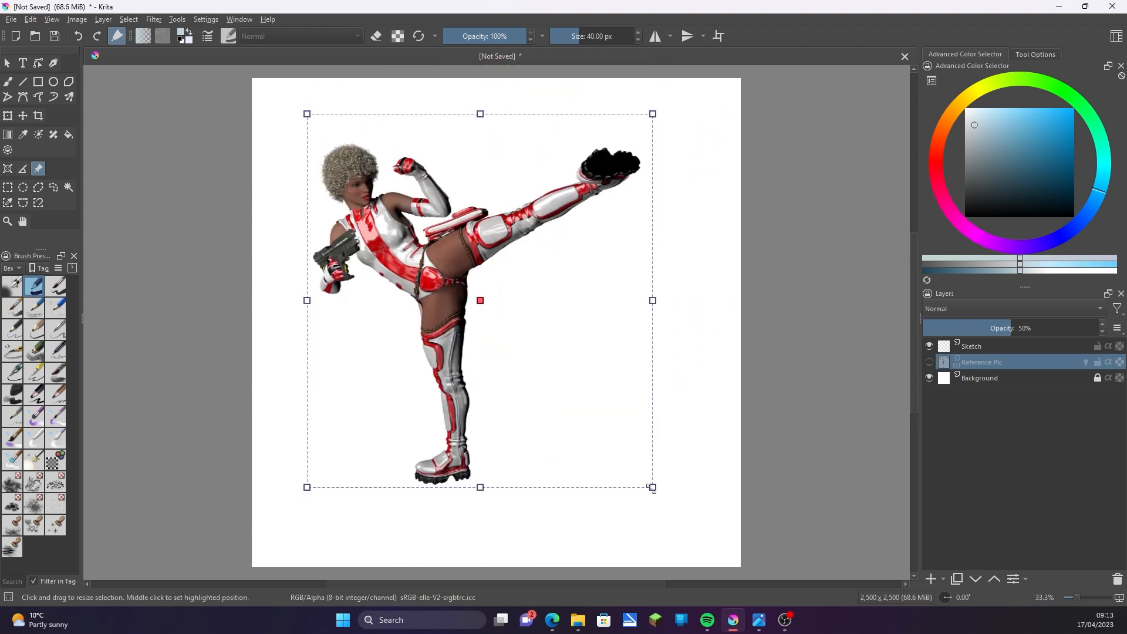
mouse_move(652, 487)
mouse_down()
mouse_move(476, 323)
mouse_move(435, 253)
mouse_move(311, 209)
mouse_up()
drag(312, 209, 211, 189)
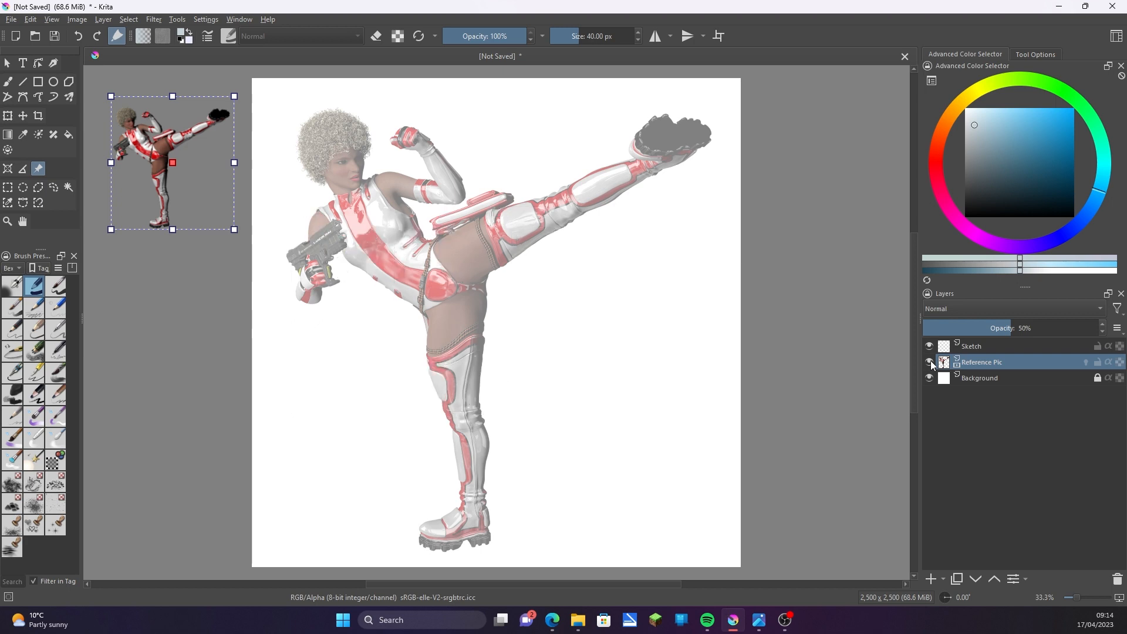
Set up the Freehand Brush with black and the 10 px Pencil-2 preset, undo the test stroke, and select the Sketch layer.
drag(984, 207, 965, 216)
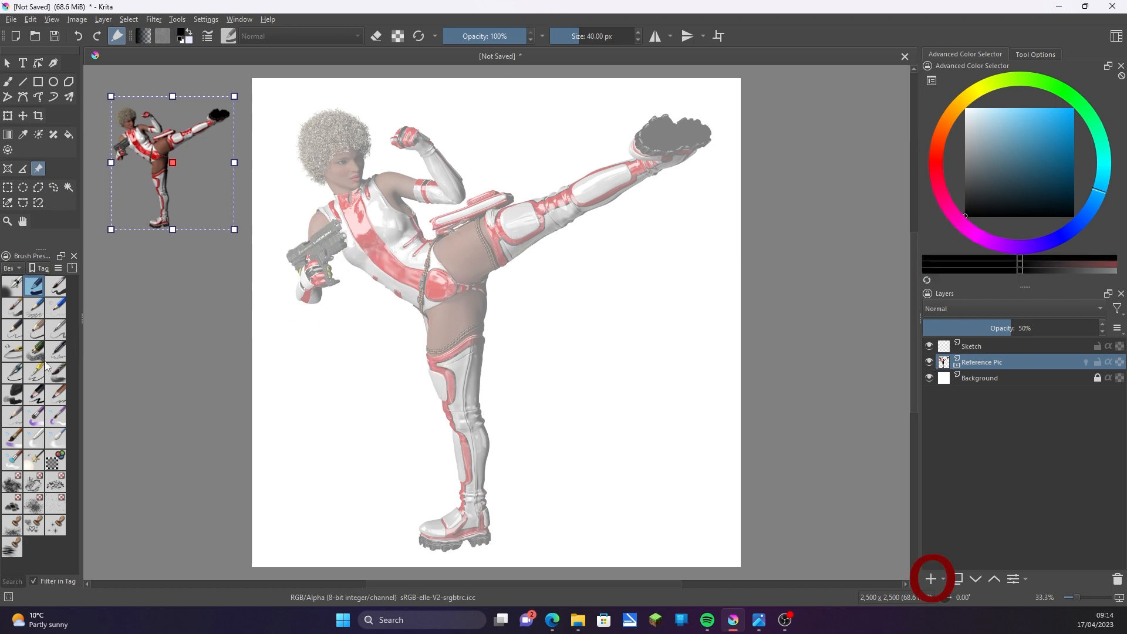
click(15, 332)
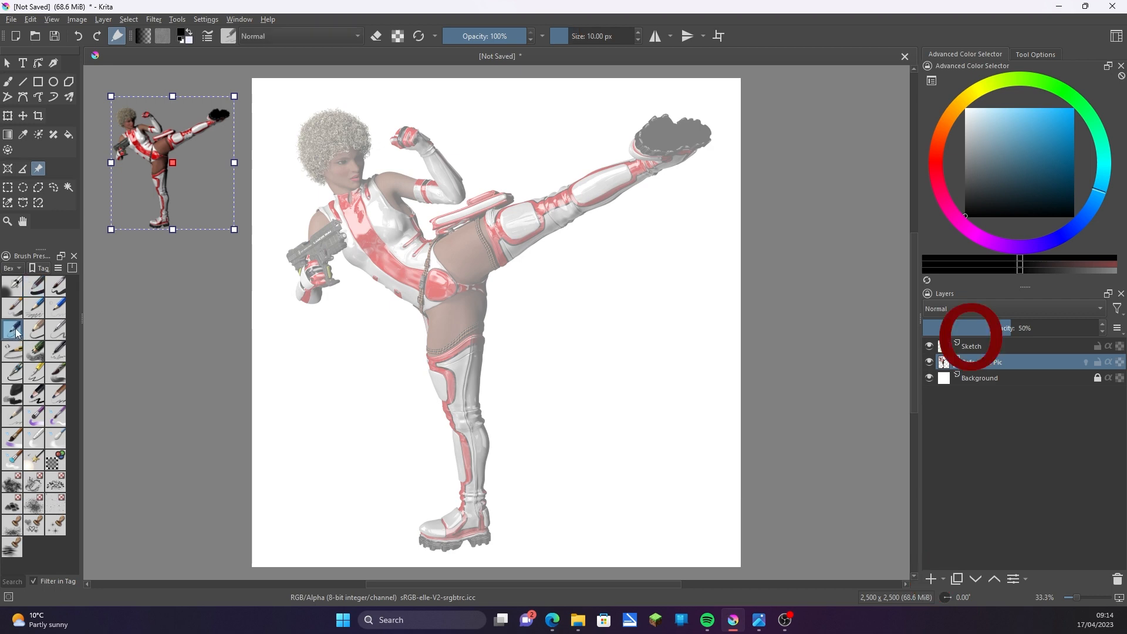
click(7, 82)
drag(624, 330, 646, 402)
click(81, 38)
click(988, 347)
click(81, 38)
Trace the face outline, jaw, ear and crown of the head over the reference on the Sketch layer.
key(ctrl+plus)
drag(503, 264, 655, 456)
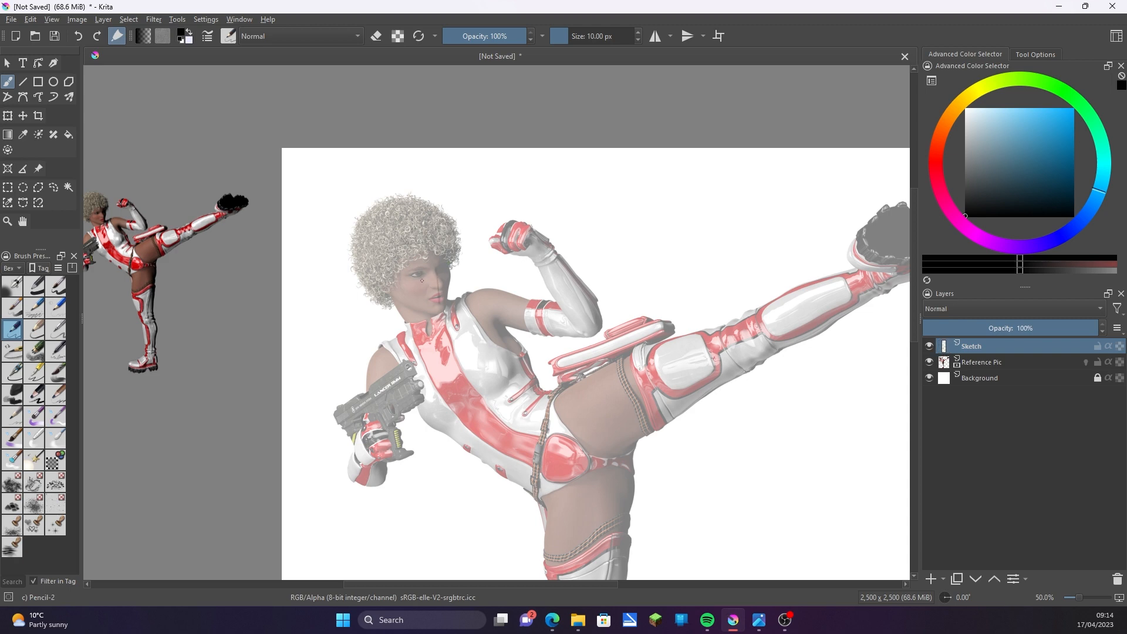
drag(413, 272, 450, 275)
drag(431, 314, 385, 289)
mouse_move(452, 288)
mouse_down()
mouse_move(445, 304)
mouse_move(405, 320)
mouse_up()
drag(445, 231, 395, 211)
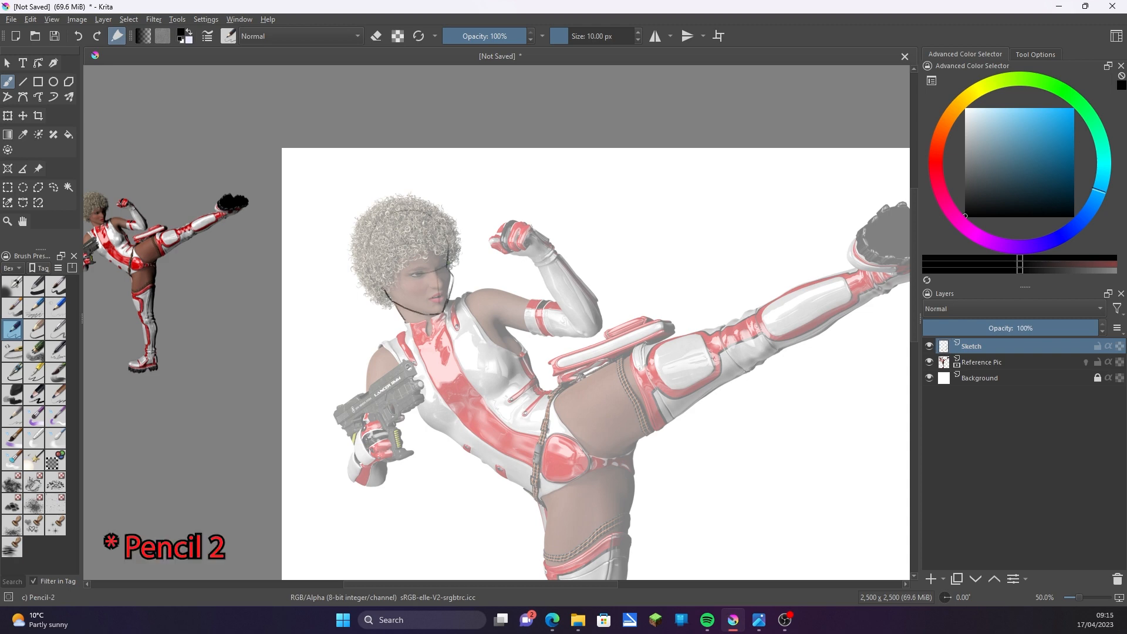
drag(382, 288, 368, 271)
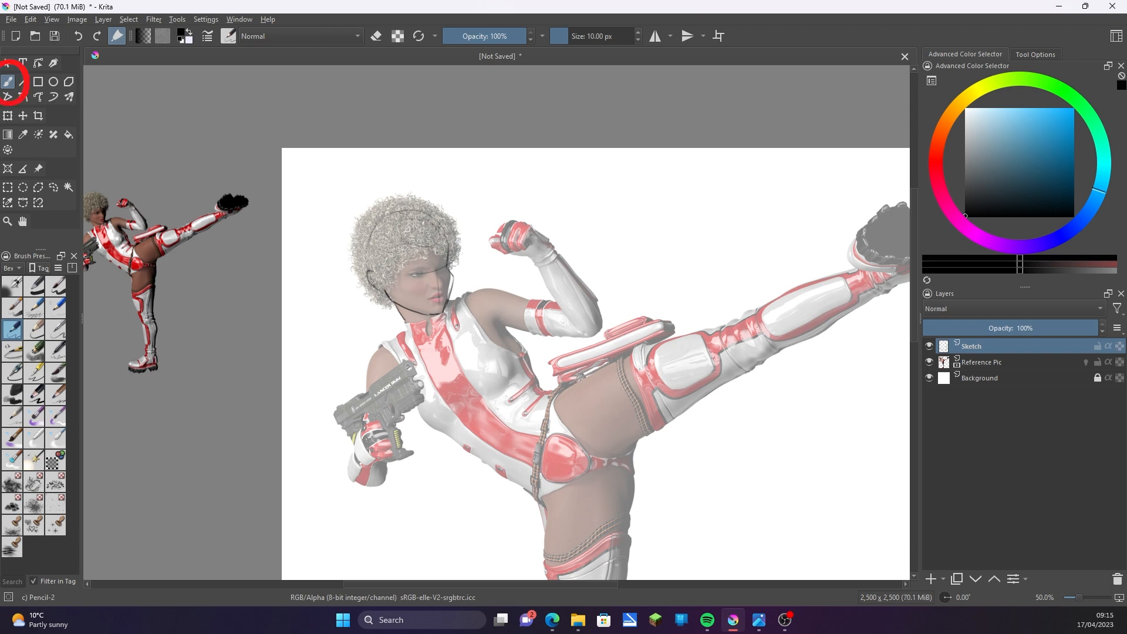
Sketch two round hair buns and the hairline on top of the head.
drag(425, 208, 460, 235)
drag(384, 218, 351, 235)
drag(424, 208, 451, 220)
drag(384, 232, 367, 259)
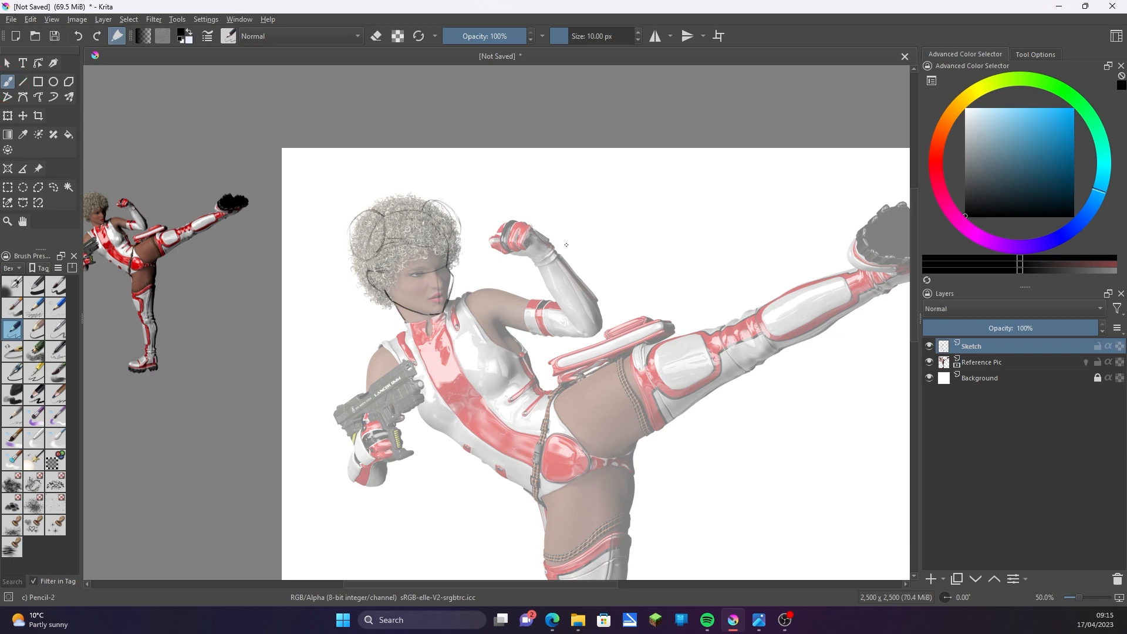
Sketch the neck, both shoulders and the rounded puffy sleeves over the reference figure.
mouse_move(403, 318)
mouse_down()
mouse_move(436, 317)
mouse_move(405, 331)
mouse_up()
drag(517, 289, 487, 273)
mouse_move(455, 297)
mouse_down()
mouse_move(473, 274)
mouse_move(532, 296)
mouse_up()
drag(525, 332, 487, 330)
drag(402, 333, 355, 376)
mouse_move(376, 336)
mouse_down()
mouse_move(359, 392)
mouse_move(399, 402)
mouse_up()
Sketch the bust curves, the sides of the torso and the waistline down to the hip.
drag(407, 371, 444, 428)
drag(494, 332, 486, 402)
drag(435, 428, 486, 461)
drag(531, 337, 487, 464)
drag(555, 384, 528, 490)
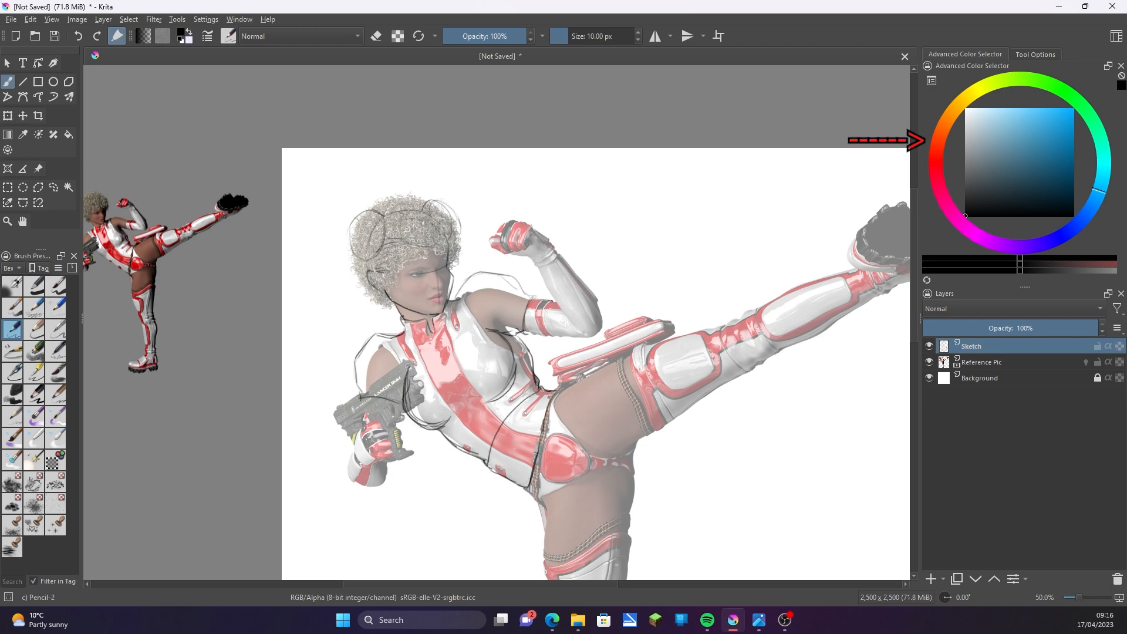
Trace the bent raised arm with a thick wrist bracelet and a clenched fist.
drag(584, 334, 525, 335)
drag(598, 282, 587, 337)
drag(555, 276, 546, 311)
drag(526, 241, 551, 262)
mouse_move(546, 235)
mouse_down()
mouse_move(535, 281)
mouse_move(566, 249)
mouse_up()
mouse_move(549, 238)
mouse_down()
mouse_move(506, 222)
mouse_move(516, 253)
mouse_up()
mouse_move(504, 226)
mouse_down()
mouse_move(528, 243)
mouse_move(490, 253)
mouse_up()
Sketch the lowered forearm and fist with a thick round bracelet in place of the gun hand.
drag(399, 406, 393, 426)
drag(363, 402, 356, 464)
mouse_move(364, 428)
mouse_down()
mouse_move(392, 441)
mouse_move(371, 469)
mouse_up()
mouse_move(351, 435)
mouse_down()
mouse_move(342, 455)
mouse_move(359, 476)
mouse_up()
drag(352, 432, 387, 479)
drag(360, 429, 347, 476)
Sketch the front skirt flap hanging from the waist, with curved sides, a pointed hem and fold lines.
drag(511, 441, 381, 142)
drag(416, 222, 442, 335)
drag(404, 193, 365, 329)
drag(406, 202, 357, 328)
drag(435, 117, 481, 263)
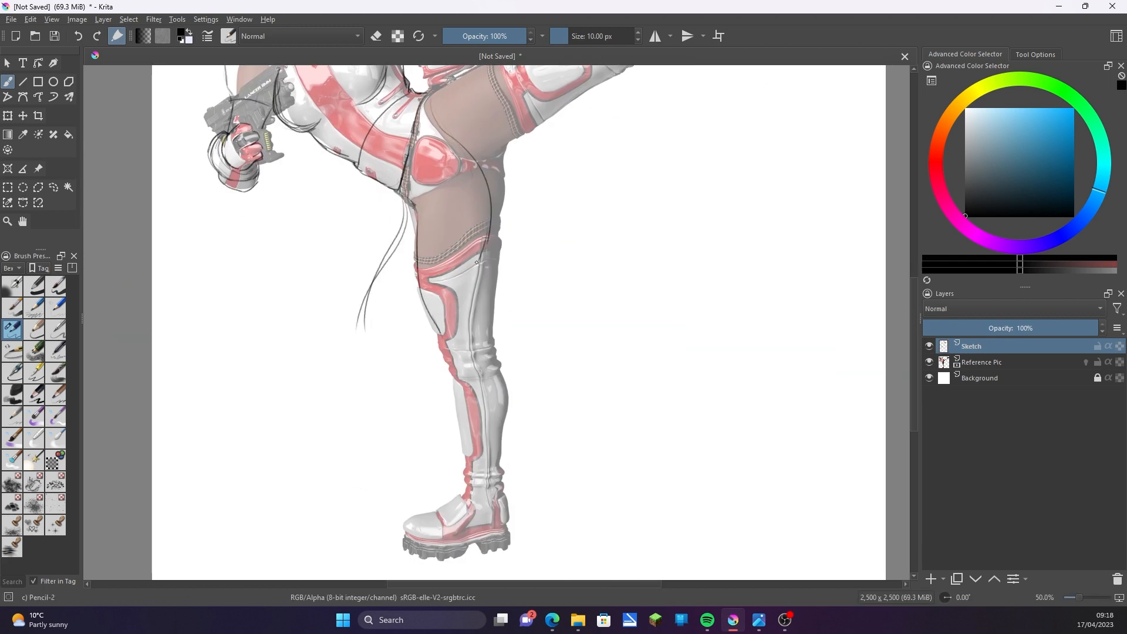
drag(355, 326, 476, 263)
drag(437, 126, 514, 208)
drag(492, 238, 365, 318)
key(e)
key(e)
mouse_move(486, 176)
mouse_down()
mouse_move(490, 229)
mouse_move(405, 252)
mouse_up()
Trace the standing leg with a folded boot cuff below the calf and the boot with its sole.
drag(500, 235, 491, 332)
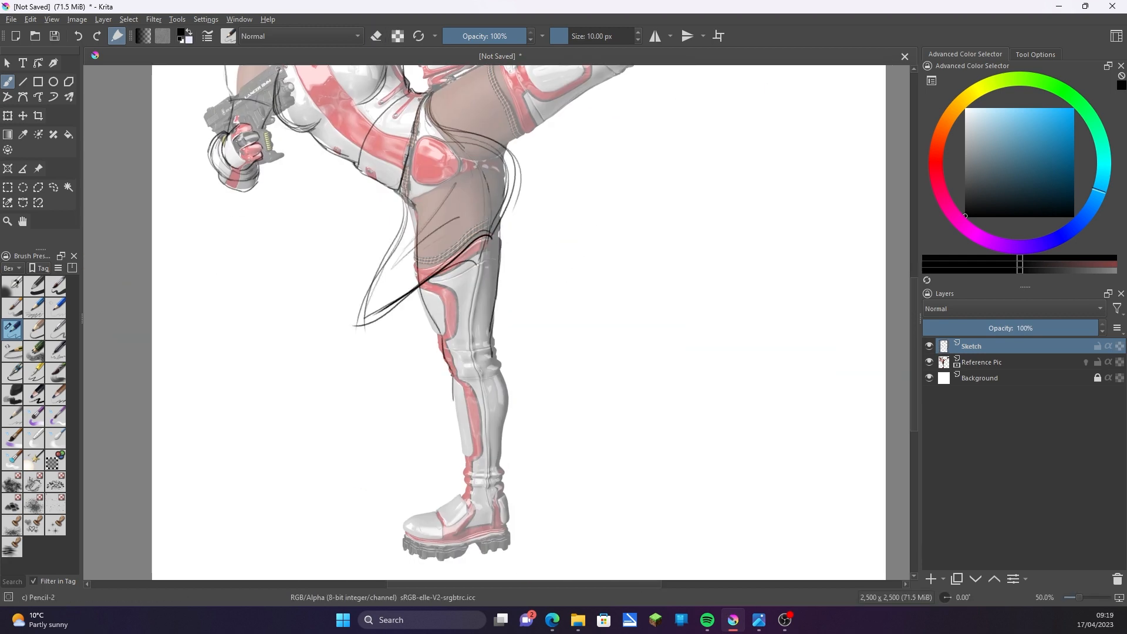
drag(503, 371, 511, 434)
drag(460, 492, 426, 542)
drag(440, 552, 501, 544)
drag(504, 502, 511, 540)
drag(421, 522, 484, 556)
drag(447, 528, 514, 510)
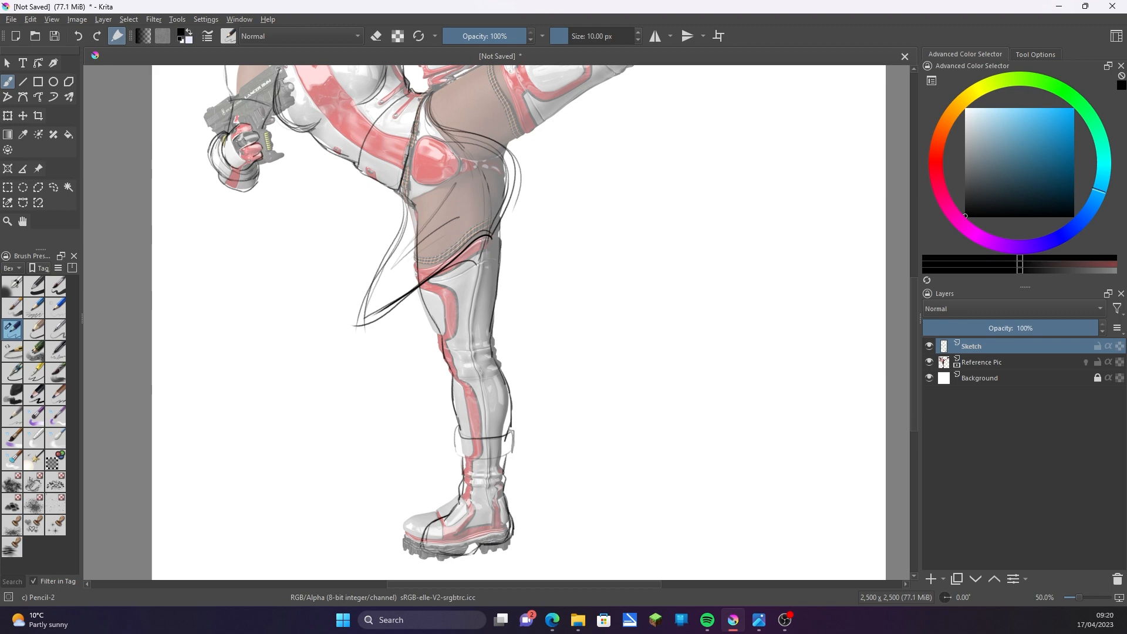
drag(418, 552, 503, 547)
drag(465, 503, 451, 522)
Trace the upper and lower contours of the raised kicking leg from hip to ankle.
drag(464, 264, 353, 475)
drag(320, 303, 403, 264)
drag(403, 263, 499, 237)
drag(394, 356, 503, 283)
drag(473, 240, 527, 209)
drag(488, 267, 514, 273)
drag(528, 207, 589, 195)
drag(508, 280, 607, 227)
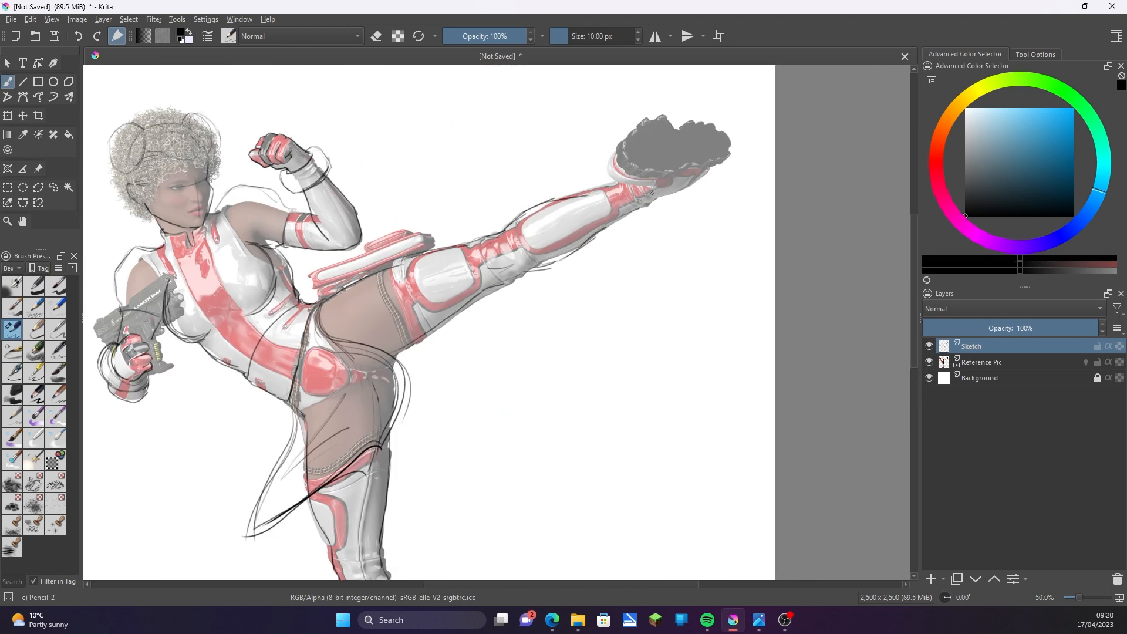
Select the raised foot on the Reference Pic layer with a freehand selection.
click(981, 363)
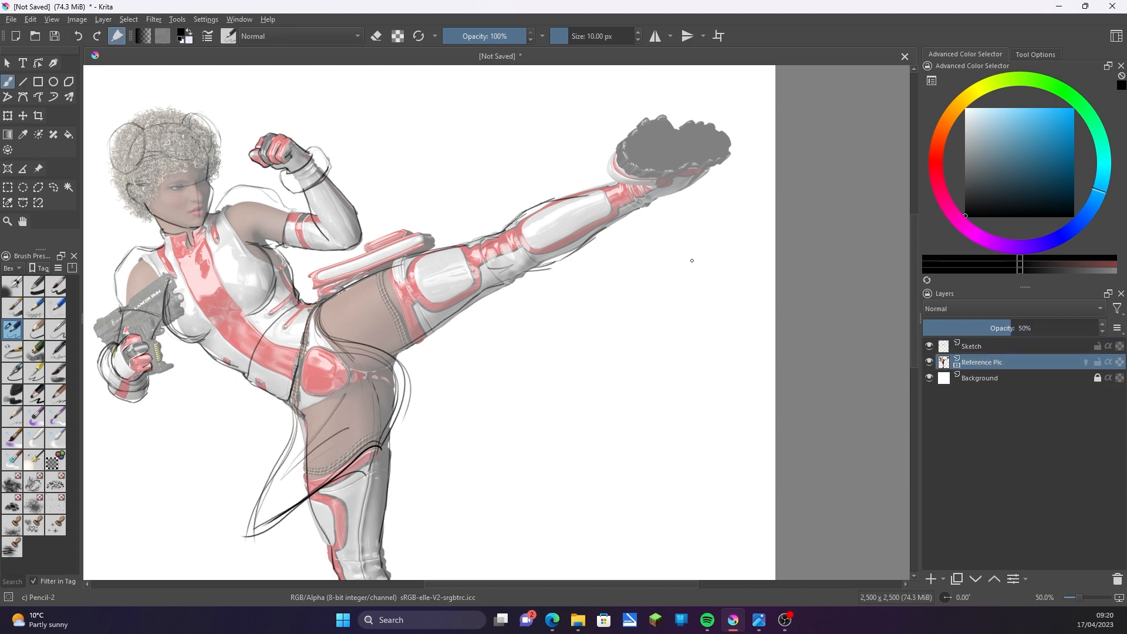
click(54, 188)
mouse_move(734, 129)
mouse_down()
mouse_move(655, 110)
mouse_move(613, 150)
mouse_move(609, 176)
mouse_move(624, 191)
mouse_move(693, 197)
mouse_move(742, 171)
mouse_move(734, 132)
mouse_up()
Transform the selected foot by narrowing and slightly rotating it, and shift it closer to the shin.
key(ctrl+t)
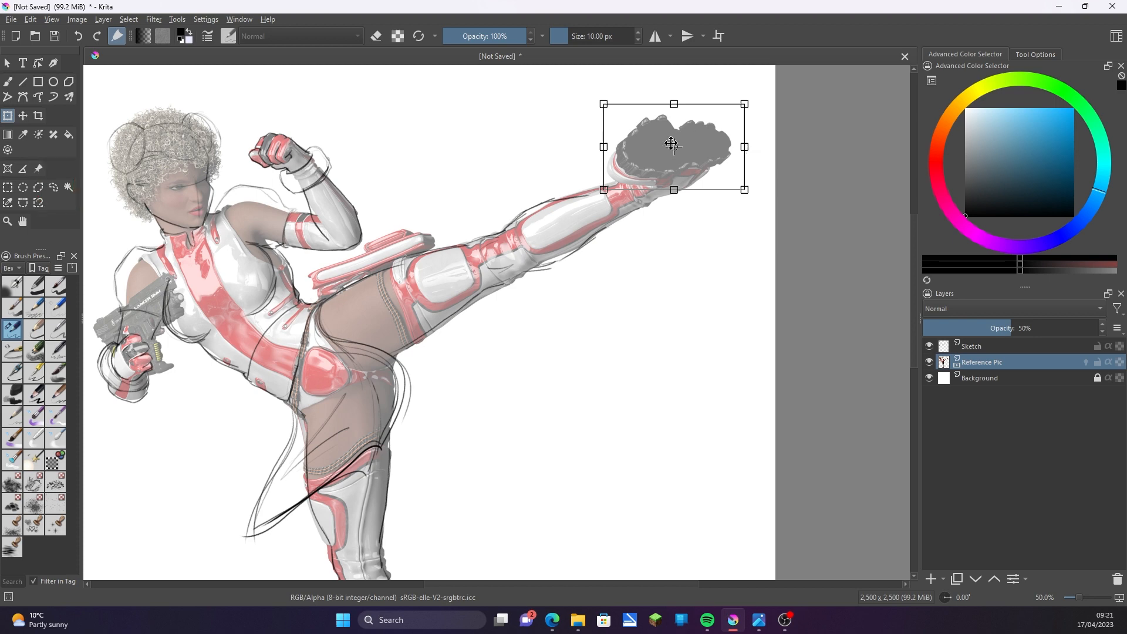
mouse_move(602, 149)
mouse_down()
mouse_move(626, 147)
mouse_move(600, 146)
mouse_up()
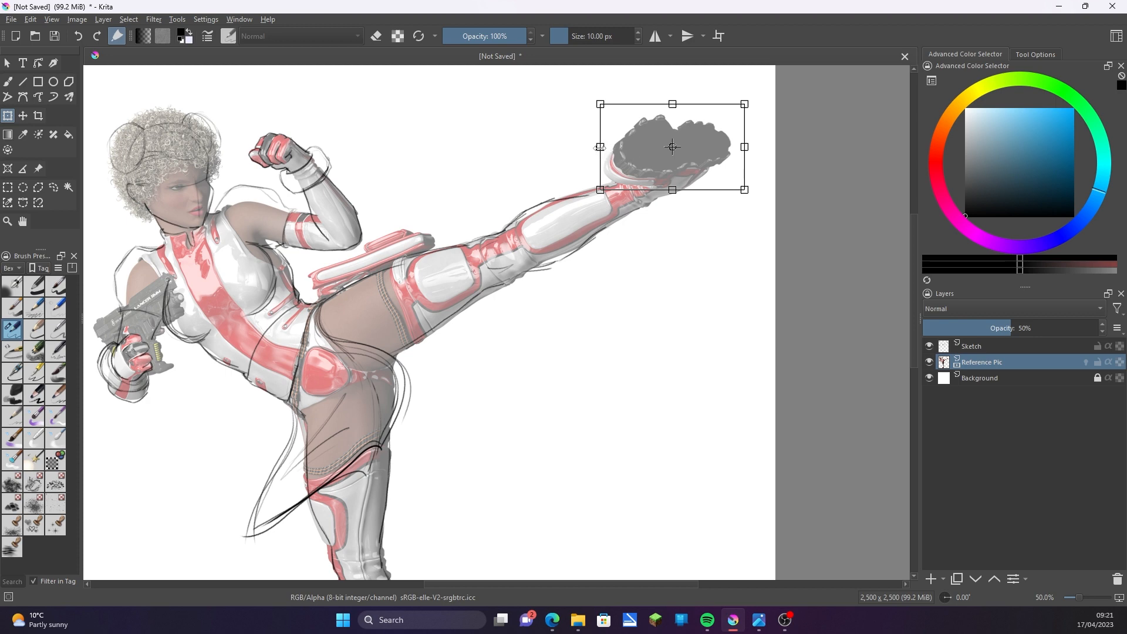
drag(599, 147, 625, 146)
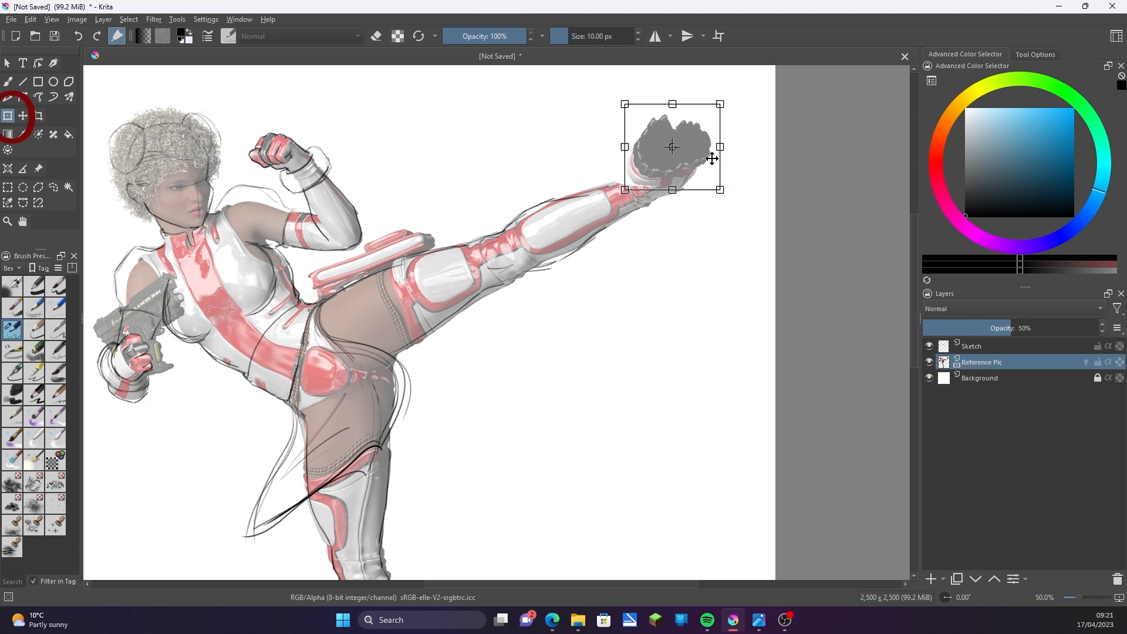
drag(712, 158, 699, 181)
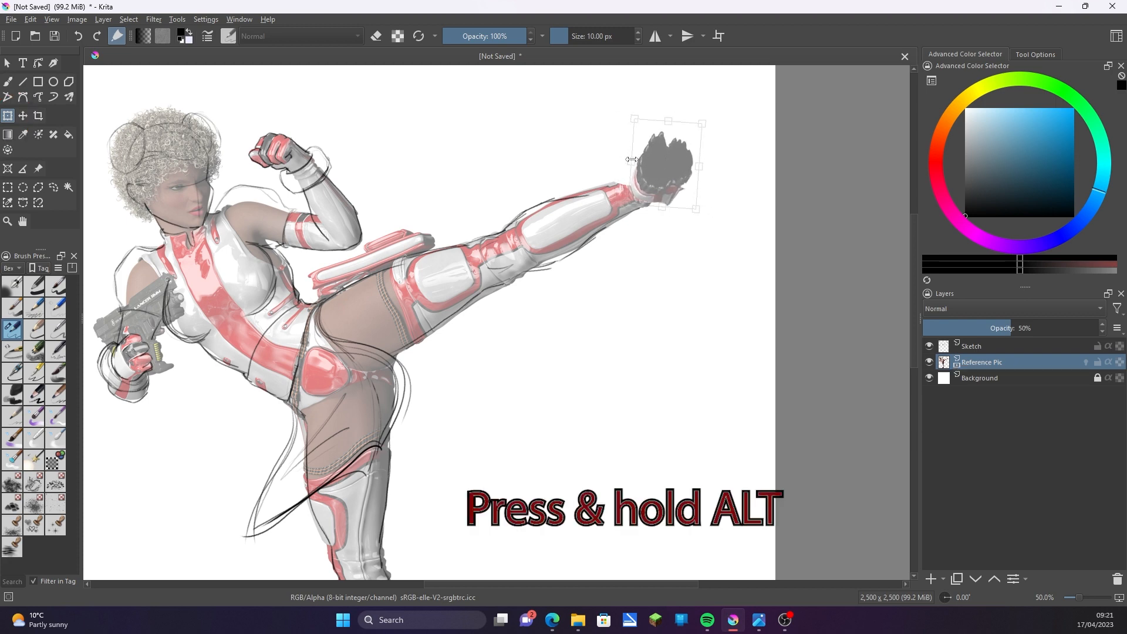
alt+drag(630, 162, 620, 161)
drag(692, 183, 681, 187)
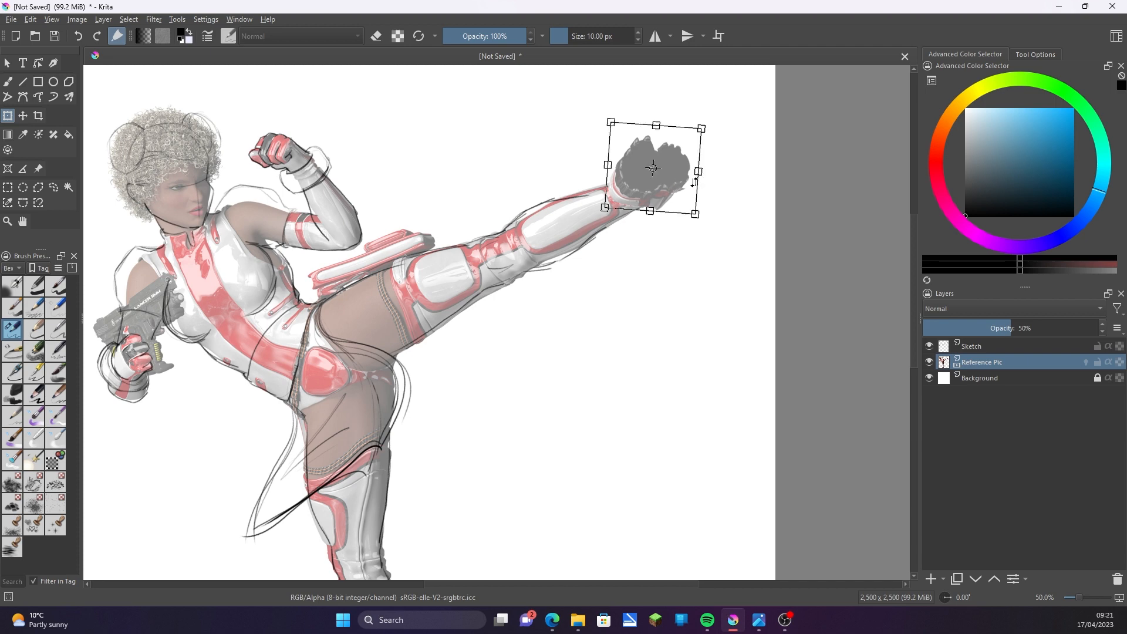
drag(670, 187, 658, 192)
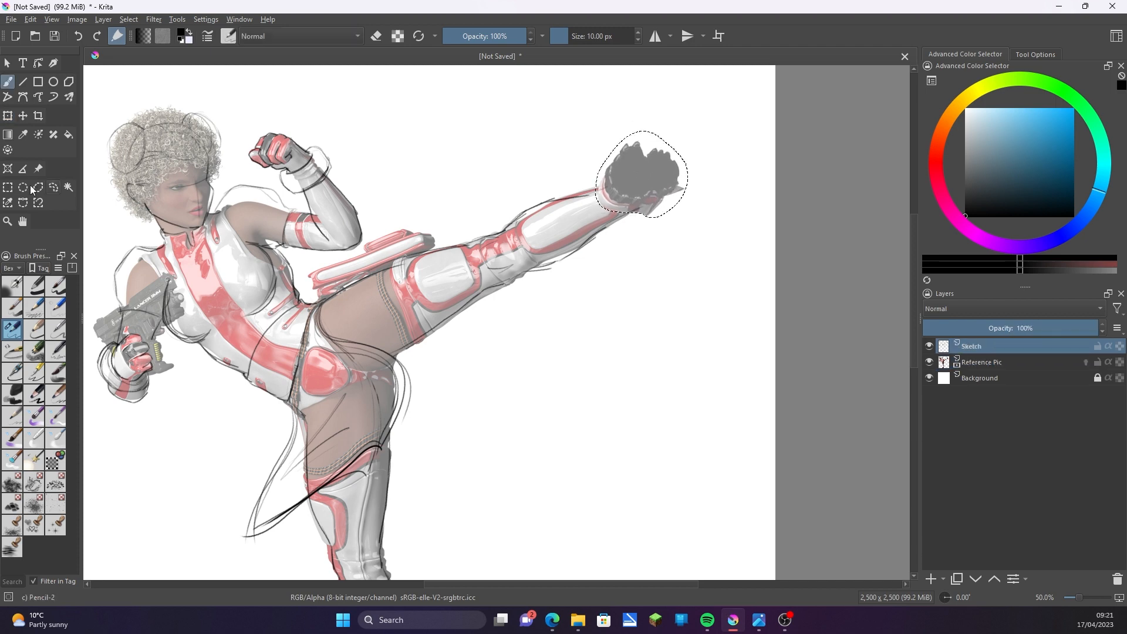
Clear the selection and sketch the raised boot's sole and ankle cuff with the Freehand Brush on the Sketch layer.
key(ctrl+r)
click(798, 169)
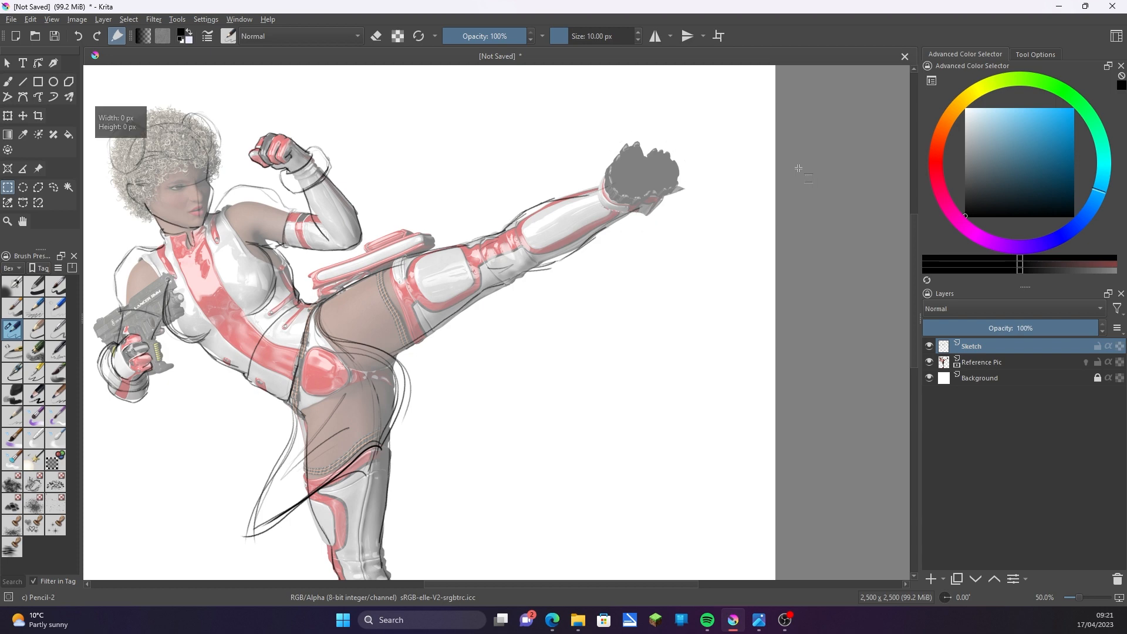
key(b)
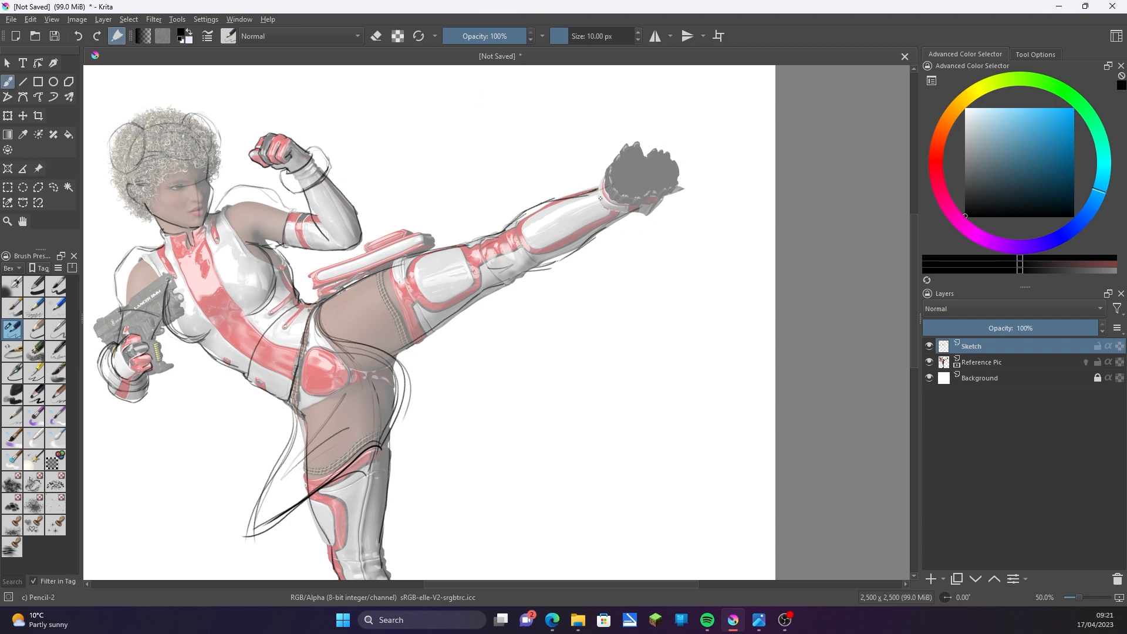
mouse_move(613, 166)
mouse_down()
mouse_move(684, 184)
mouse_move(606, 173)
mouse_move(655, 162)
mouse_move(674, 196)
mouse_move(605, 200)
mouse_move(637, 218)
mouse_move(597, 213)
mouse_up()
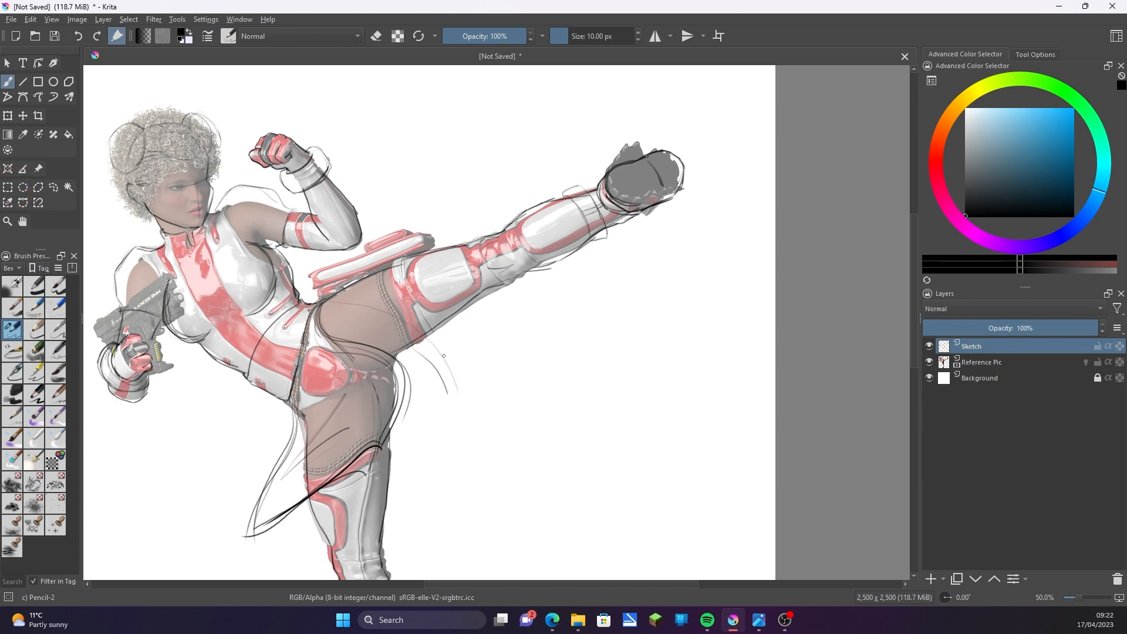
Sketch the rear skirt panel behind the standing leg with a pointed corner, and the inner hem of the front flap.
mouse_move(428, 340)
mouse_down()
mouse_move(453, 416)
mouse_move(433, 468)
mouse_up()
drag(514, 386, 685, 309)
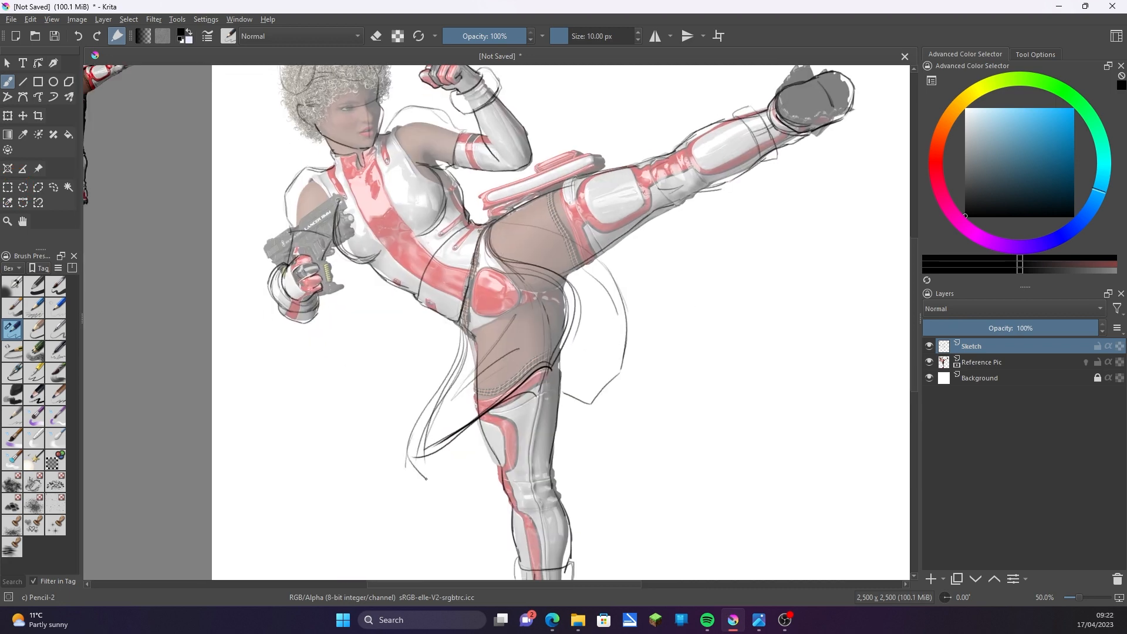
drag(591, 421, 622, 373)
drag(603, 261, 633, 379)
mouse_move(631, 385)
mouse_down()
mouse_move(591, 424)
mouse_move(527, 389)
mouse_up()
drag(524, 397, 463, 466)
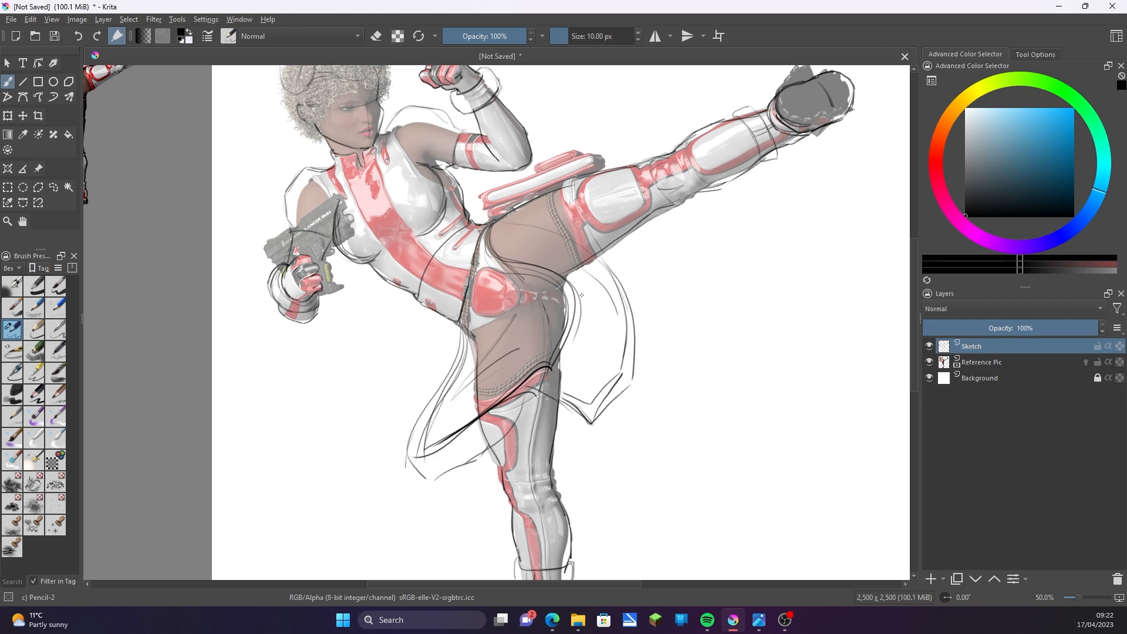
Hide the Reference Pic layer, erase part of the raised boot and redraw it with a rounder sole.
click(929, 361)
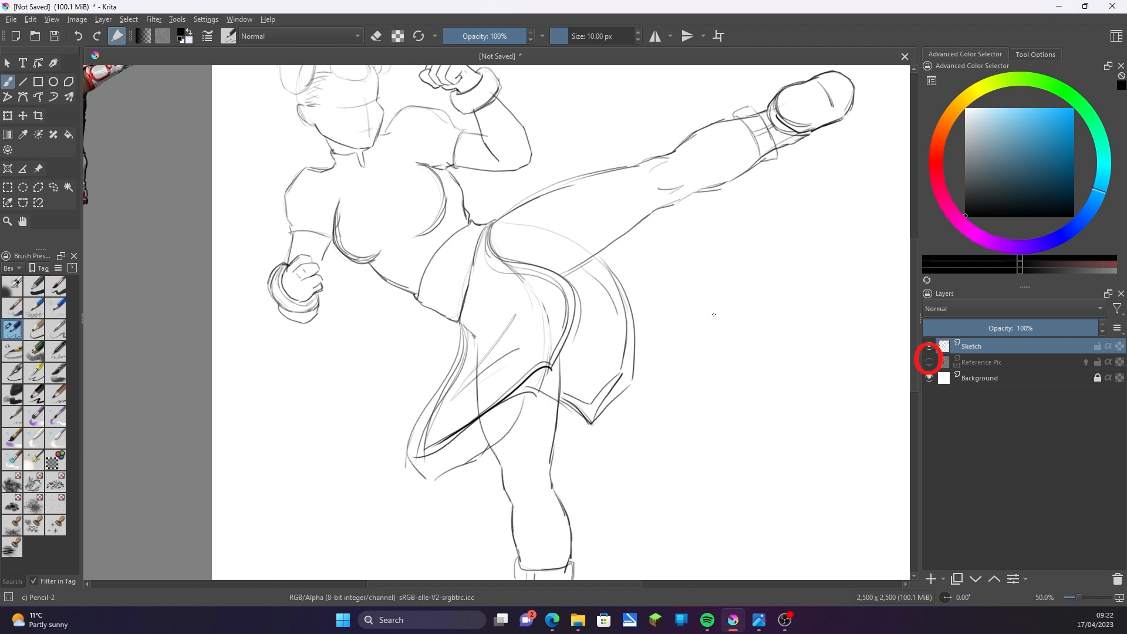
mouse_move(714, 315)
mouse_down()
mouse_move(702, 297)
mouse_move(717, 184)
mouse_move(736, 451)
mouse_move(702, 390)
mouse_move(710, 403)
mouse_move(649, 365)
mouse_move(657, 295)
mouse_up()
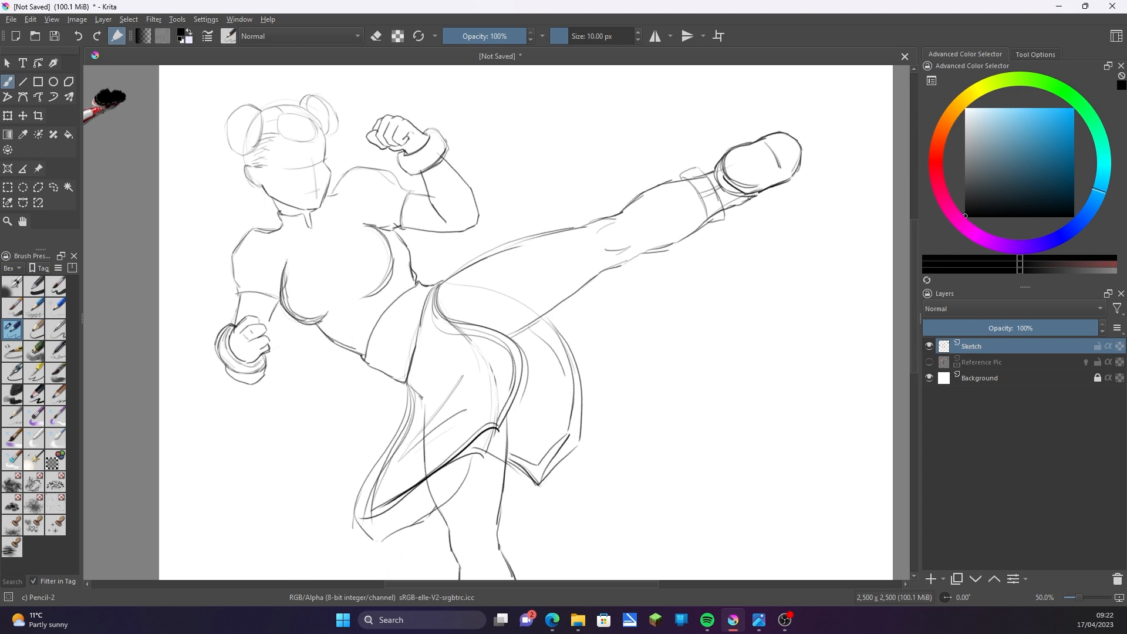
click(38, 288)
mouse_move(789, 147)
mouse_down()
mouse_move(730, 181)
mouse_move(775, 129)
mouse_up()
key(/)
drag(726, 208, 756, 200)
drag(766, 150, 778, 170)
mouse_move(755, 145)
mouse_down()
mouse_move(784, 134)
mouse_move(763, 176)
mouse_move(728, 206)
mouse_move(787, 185)
mouse_move(805, 150)
mouse_move(812, 172)
mouse_up()
drag(737, 162, 787, 128)
drag(744, 202, 781, 193)
drag(719, 188, 769, 164)
key(ctrl+minus)
key(ctrl+minus)
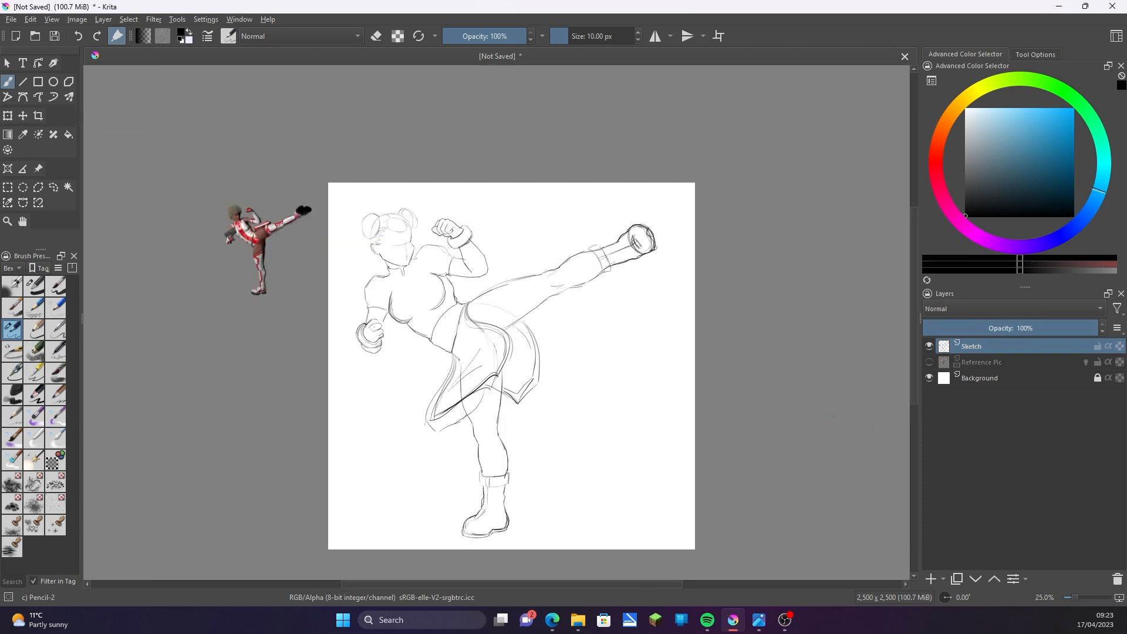
Strengthen the raised leg's contours and redraw the boot cuff as a folded, split band.
key(ctrl+plus)
drag(467, 290, 556, 261)
mouse_move(509, 329)
mouse_down()
mouse_move(561, 255)
mouse_move(624, 227)
mouse_up()
drag(571, 287, 633, 256)
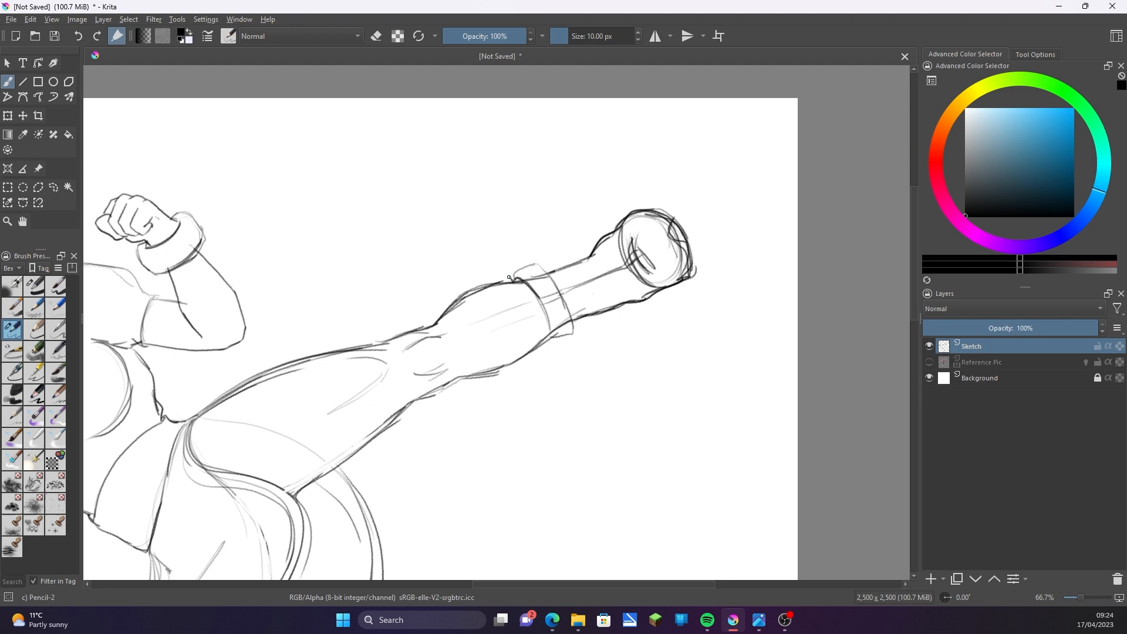
drag(531, 267, 566, 328)
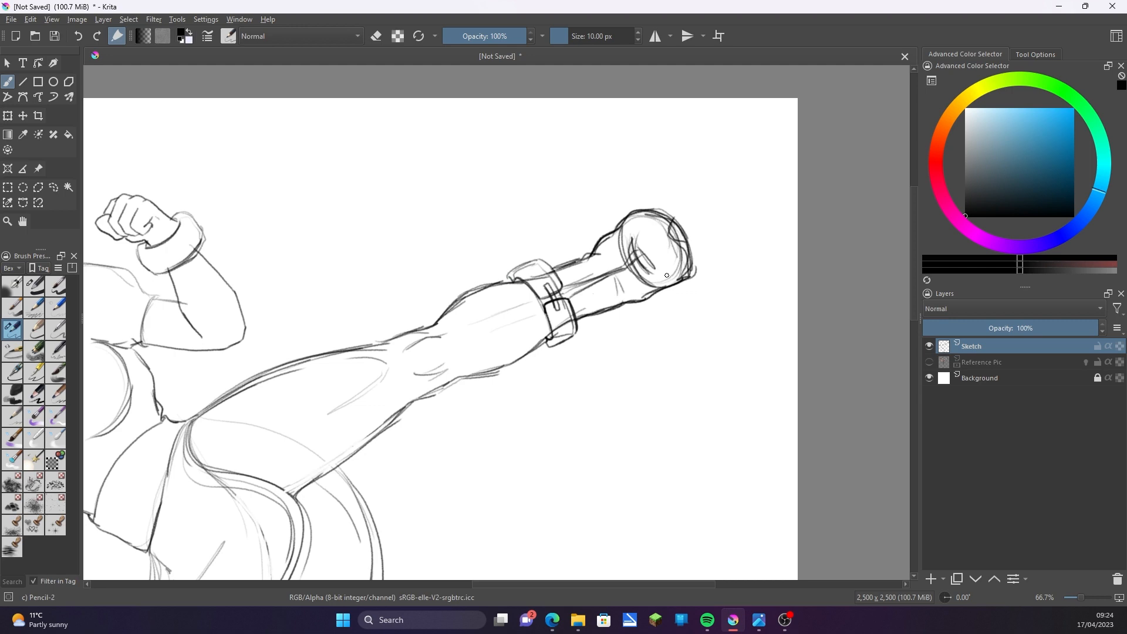
Draw crisscross laces, a toe cap and a heavier sole on the raised boot, then reset the canvas rotation.
drag(528, 176, 663, 480)
mouse_move(469, 415)
mouse_down()
mouse_move(497, 398)
mouse_move(495, 418)
mouse_up()
mouse_move(478, 446)
mouse_down()
mouse_move(470, 472)
mouse_move(488, 473)
mouse_up()
drag(487, 405, 496, 404)
drag(489, 411, 499, 398)
mouse_move(463, 458)
mouse_down()
mouse_move(488, 446)
mouse_move(487, 473)
mouse_up()
drag(478, 405, 493, 421)
mouse_move(472, 420)
mouse_down()
mouse_move(489, 440)
mouse_move(476, 463)
mouse_up()
mouse_move(446, 528)
mouse_down()
mouse_move(510, 514)
mouse_move(506, 535)
mouse_up()
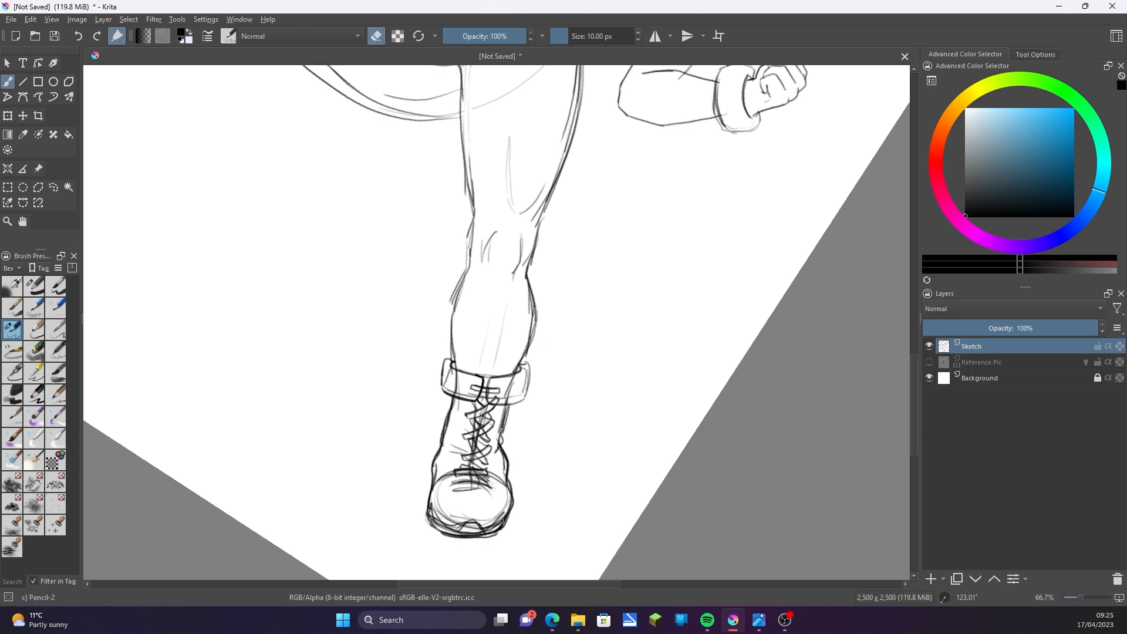
key(5)
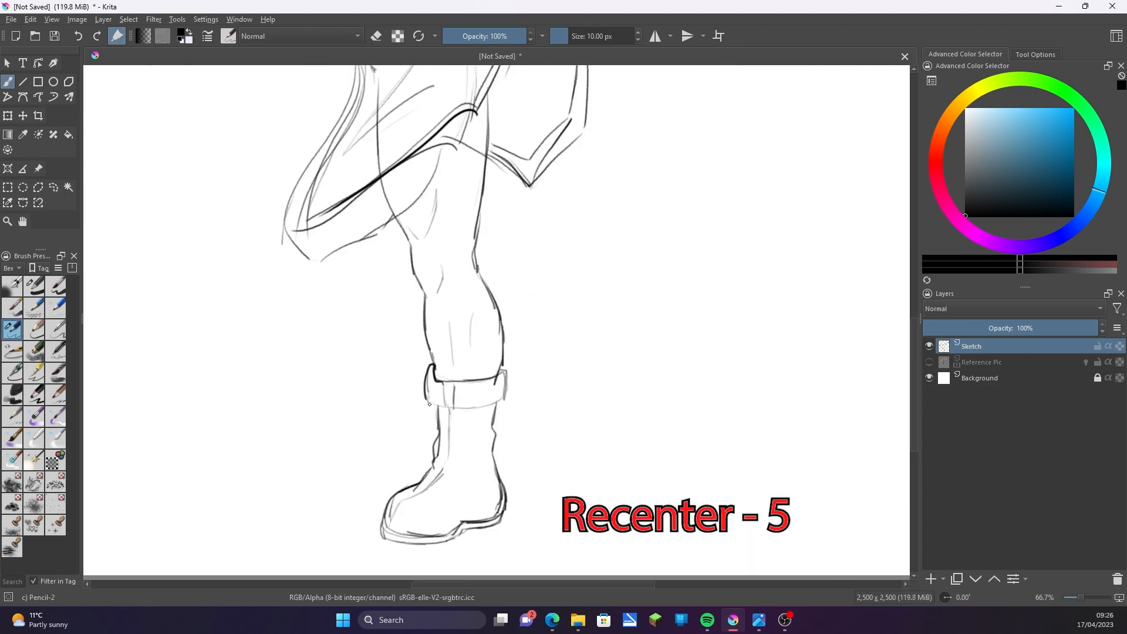
Darken the front skirt flap's waist, edges, folds and hem, and redraw the rear panel's outline.
key(e)
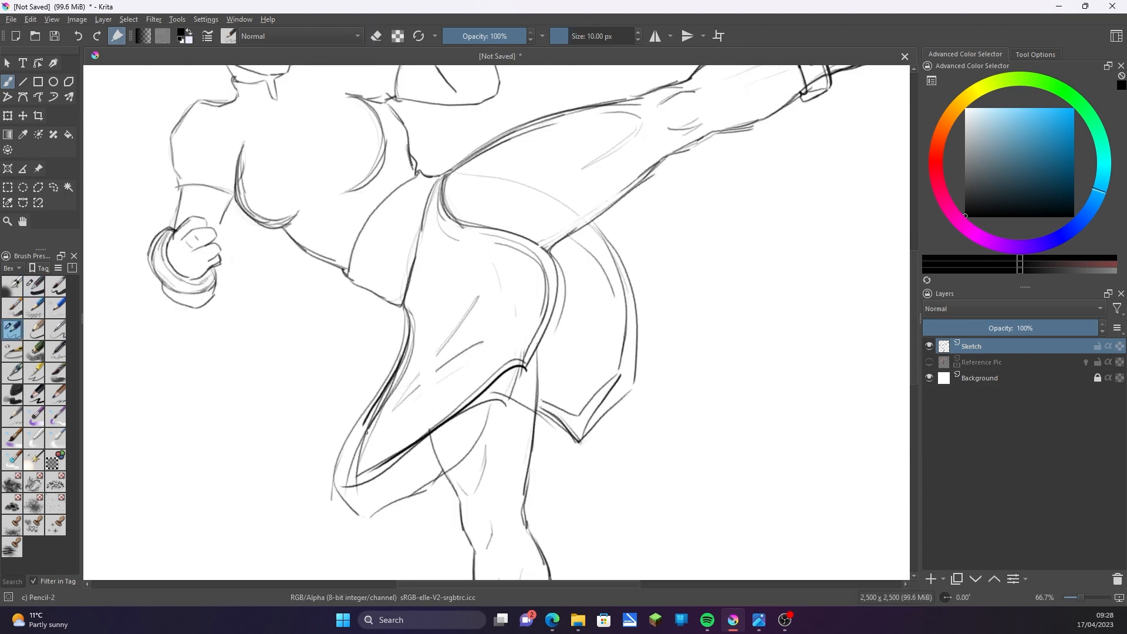
drag(555, 176, 413, 411)
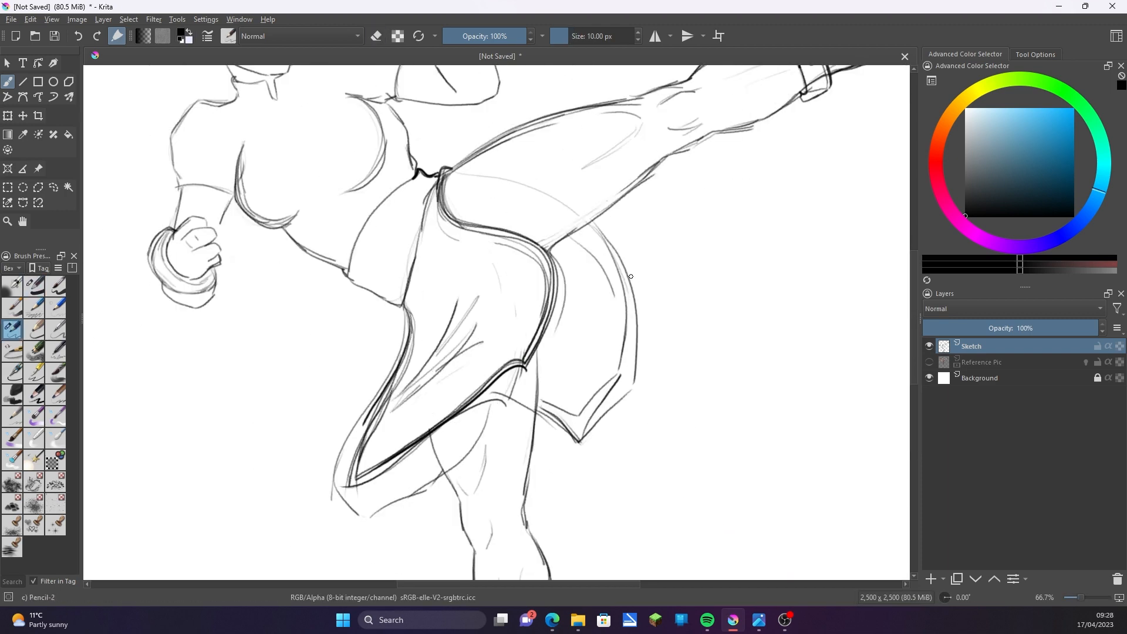
drag(640, 234, 540, 440)
Darken the torso and shoulder outlines and add a stand-up collar with a clasp at the neck.
drag(337, 175, 420, 380)
drag(461, 311, 411, 380)
drag(306, 263, 358, 290)
drag(375, 251, 359, 294)
drag(275, 289, 253, 371)
drag(381, 239, 463, 212)
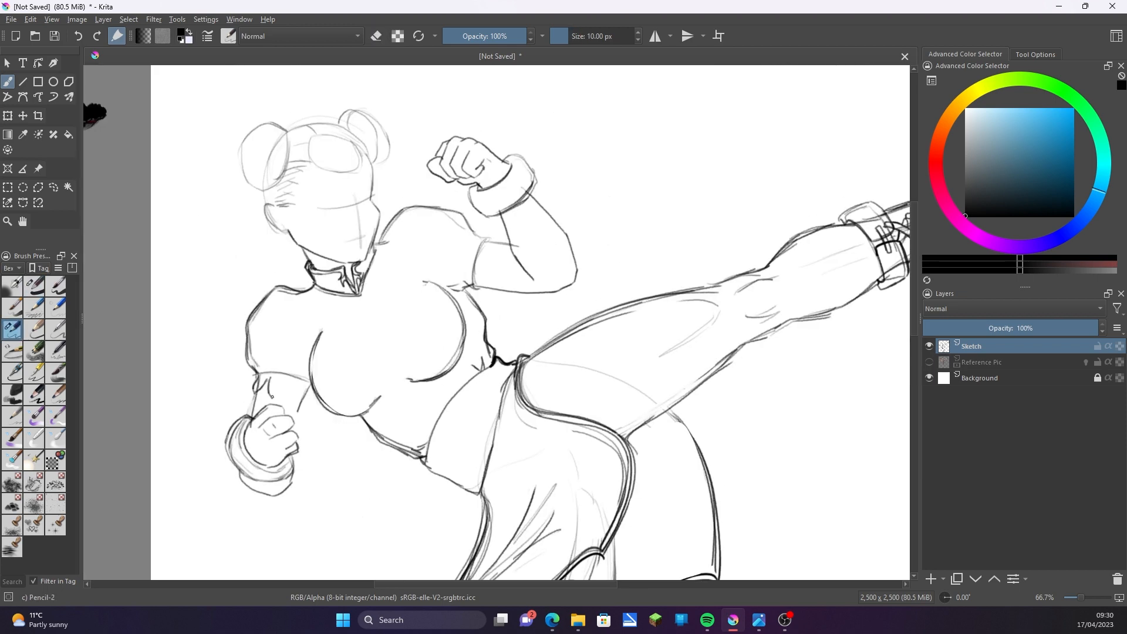
Add frilled edges to both puffy sleeves and crescent shapes on the chest.
drag(253, 376, 310, 385)
drag(310, 291, 319, 334)
drag(464, 218, 483, 292)
drag(423, 311, 437, 352)
drag(352, 349, 338, 411)
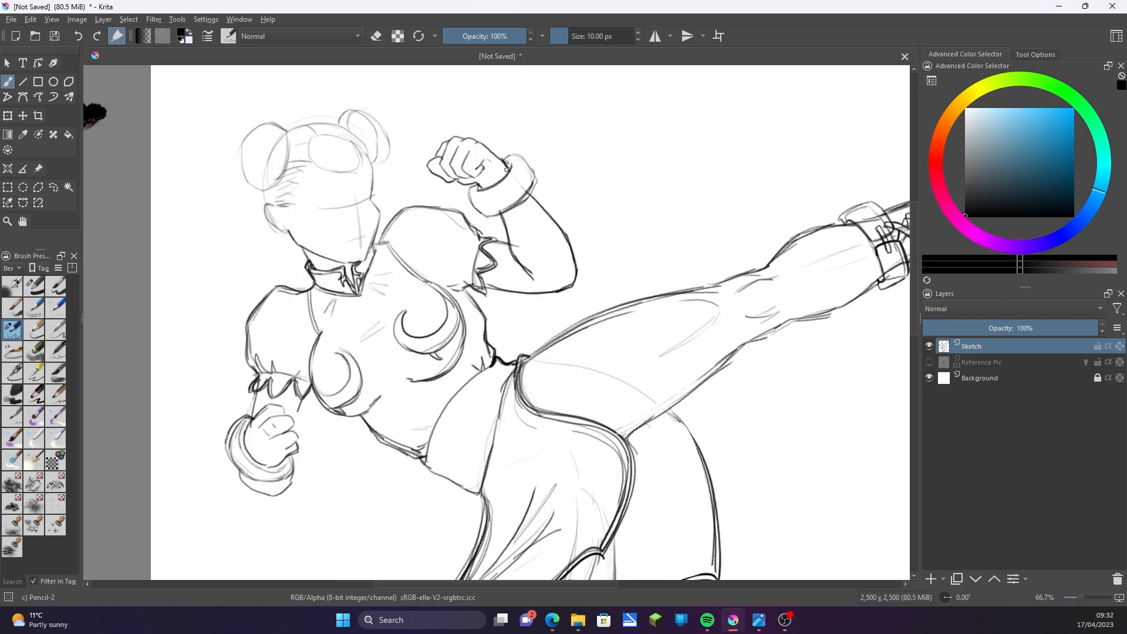
Redraw both wrist bracelets with pointed spikes and darken the lowered fist.
mouse_move(469, 193)
mouse_down()
mouse_move(534, 159)
mouse_move(546, 188)
mouse_up()
drag(304, 399, 276, 478)
mouse_move(267, 407)
mouse_down()
mouse_move(293, 452)
mouse_move(206, 458)
mouse_up()
drag(247, 474, 258, 499)
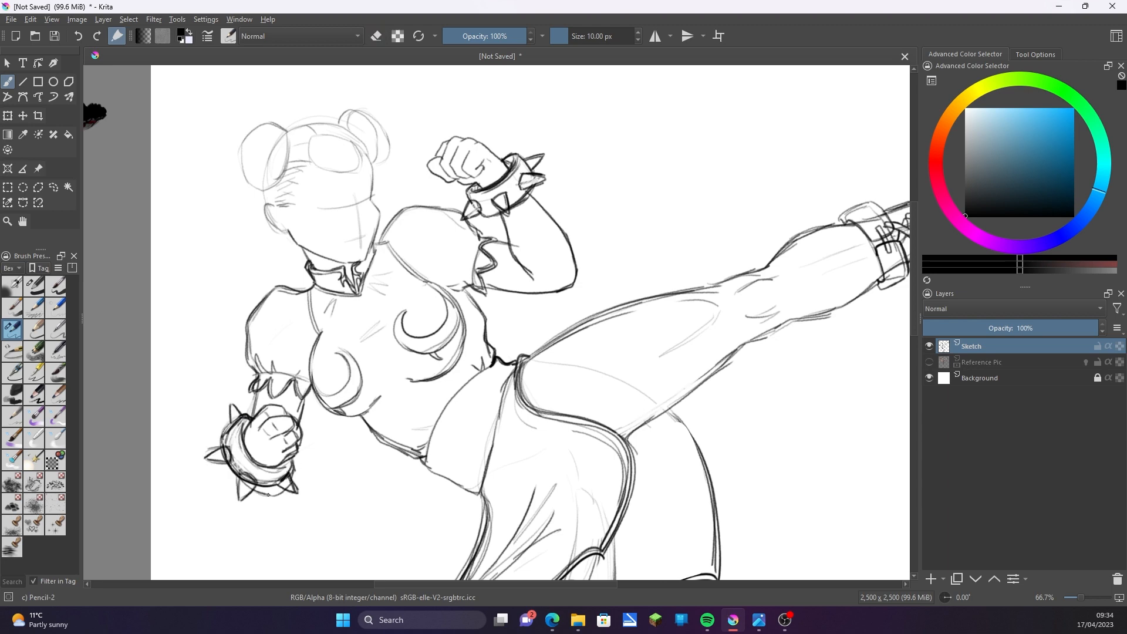
Refine the hair buns and add a tied ribbon with long strands trailing behind the head.
drag(400, 320, 448, 303)
drag(352, 294, 451, 397)
drag(364, 227, 358, 296)
mouse_move(384, 233)
mouse_down()
mouse_move(367, 299)
mouse_move(442, 245)
mouse_up()
drag(365, 310, 388, 337)
drag(440, 226, 482, 275)
drag(366, 300, 264, 373)
scroll(450, 166, down, 2)
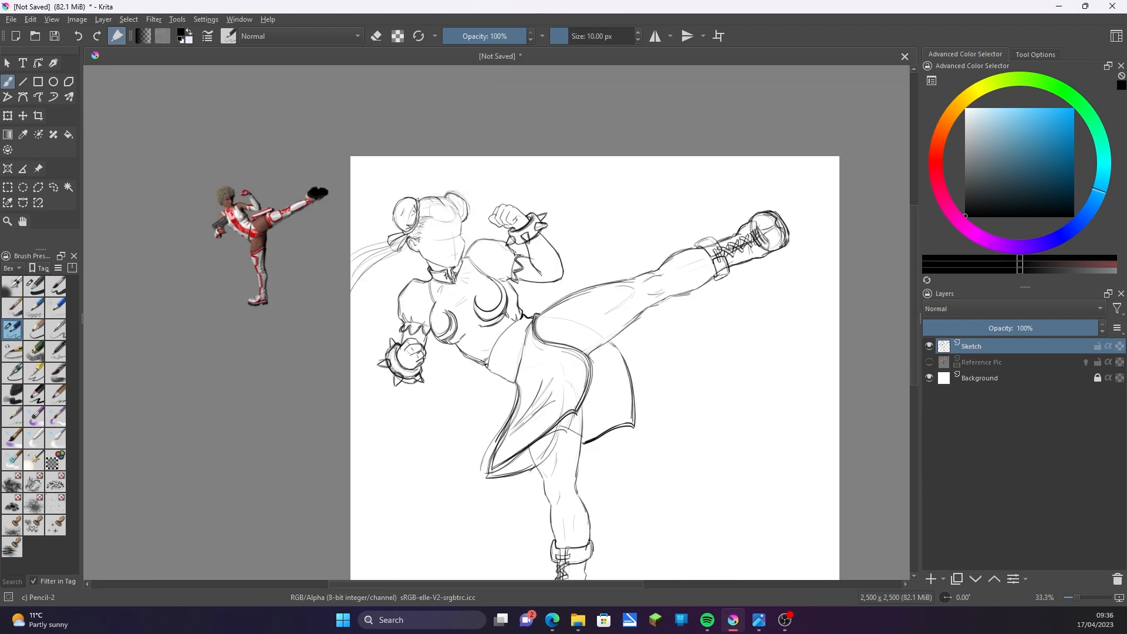
Draw the bangs, angry eyes, nose, shouting mouth and ear, and darken the face and hair bun outlines.
mouse_move(399, 250)
mouse_down()
mouse_move(355, 335)
mouse_move(453, 339)
mouse_up()
scroll(457, 231, up, 3)
drag(438, 155, 498, 193)
drag(405, 197, 446, 241)
drag(414, 295, 453, 304)
drag(385, 249, 425, 261)
drag(452, 252, 473, 236)
drag(364, 228, 426, 242)
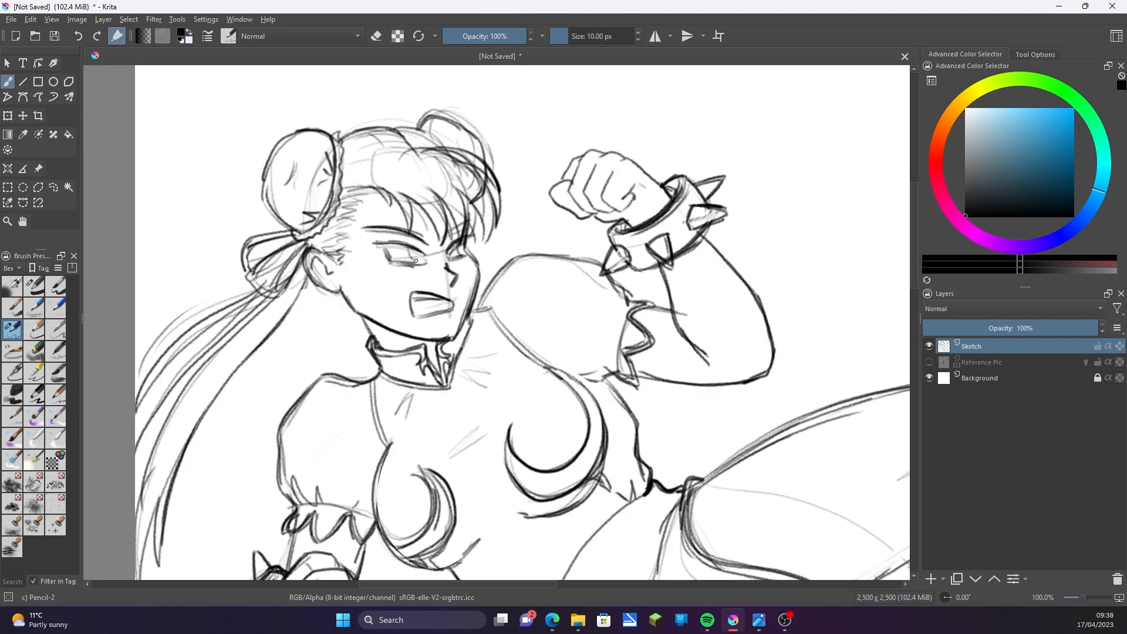
Select the near eye with a freehand selection, nudge it slightly upward, and deselect it.
key(ctrl+minus)
click(59, 187)
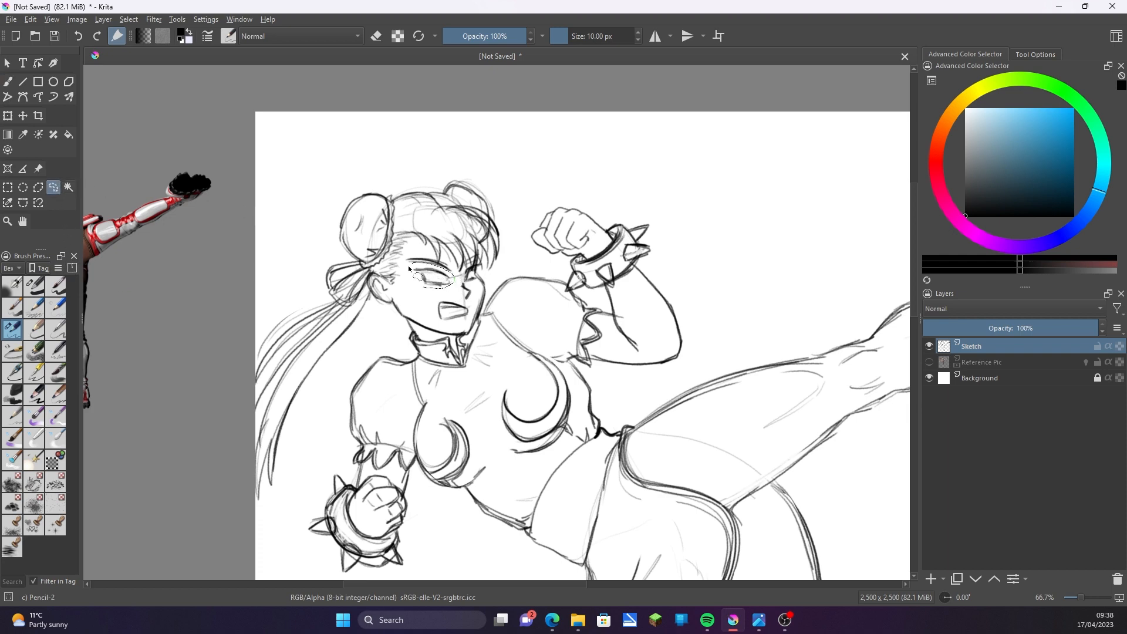
drag(408, 267, 411, 273)
click(23, 116)
drag(439, 281, 440, 274)
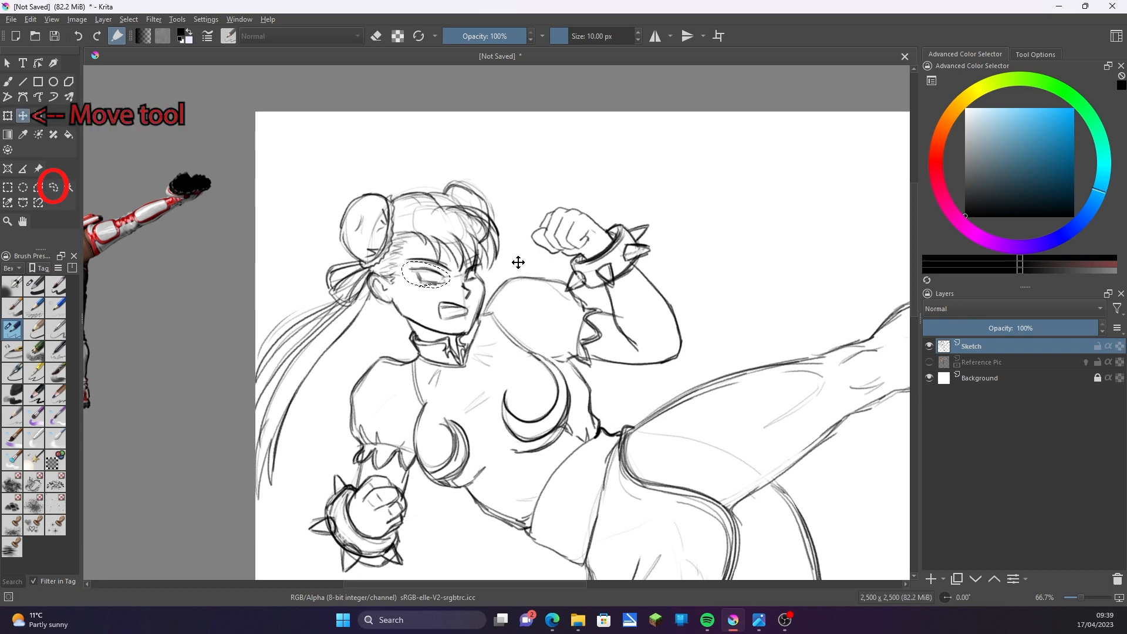
click(8, 187)
click(154, 150)
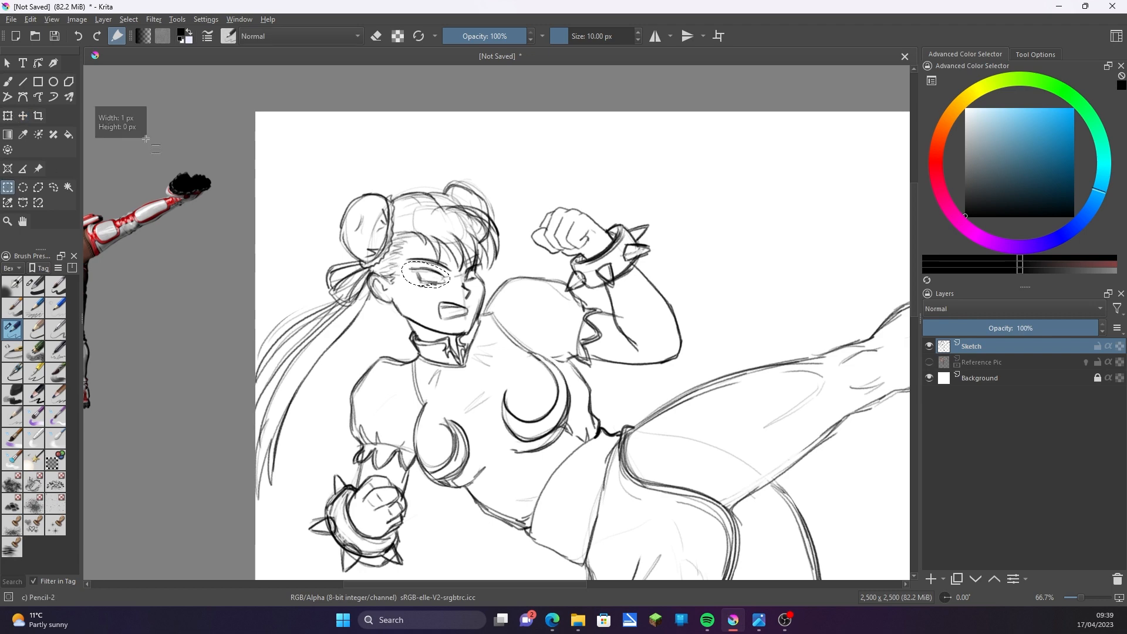
key(b)
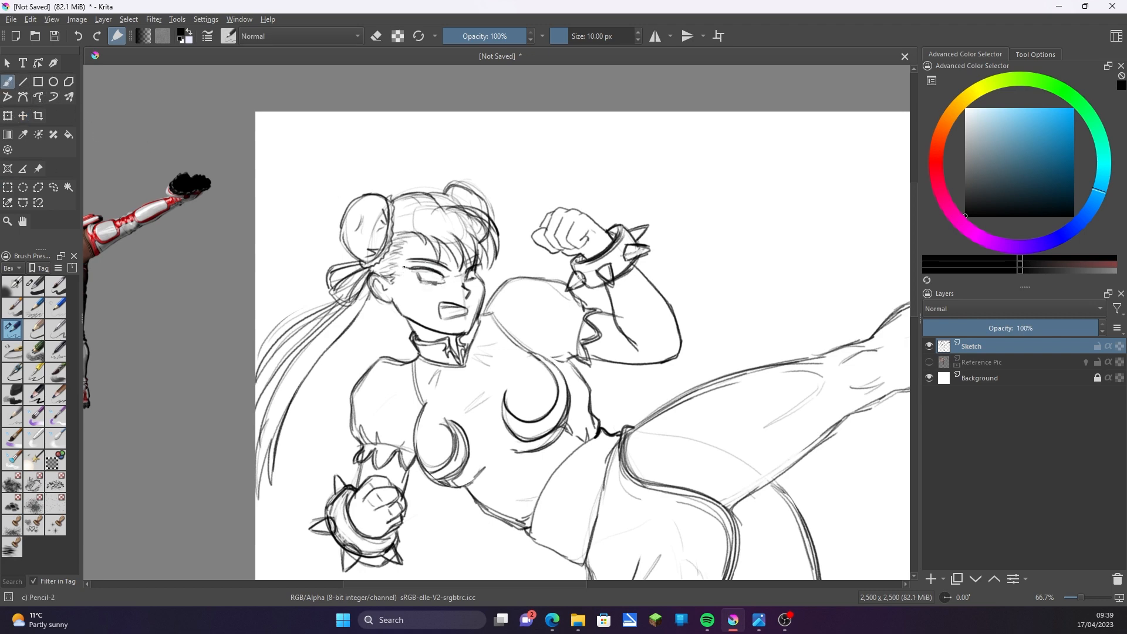
Refine the repositioned eye with its iris and touch up the remaining sketch lines of the figure.
mouse_move(404, 268)
mouse_down()
mouse_move(440, 277)
mouse_move(436, 318)
mouse_move(456, 305)
mouse_up()
key(ctrl+minus)
key(ctrl+minus)
mouse_move(776, 506)
mouse_down()
mouse_move(656, 397)
mouse_move(703, 404)
mouse_up()
key(t)
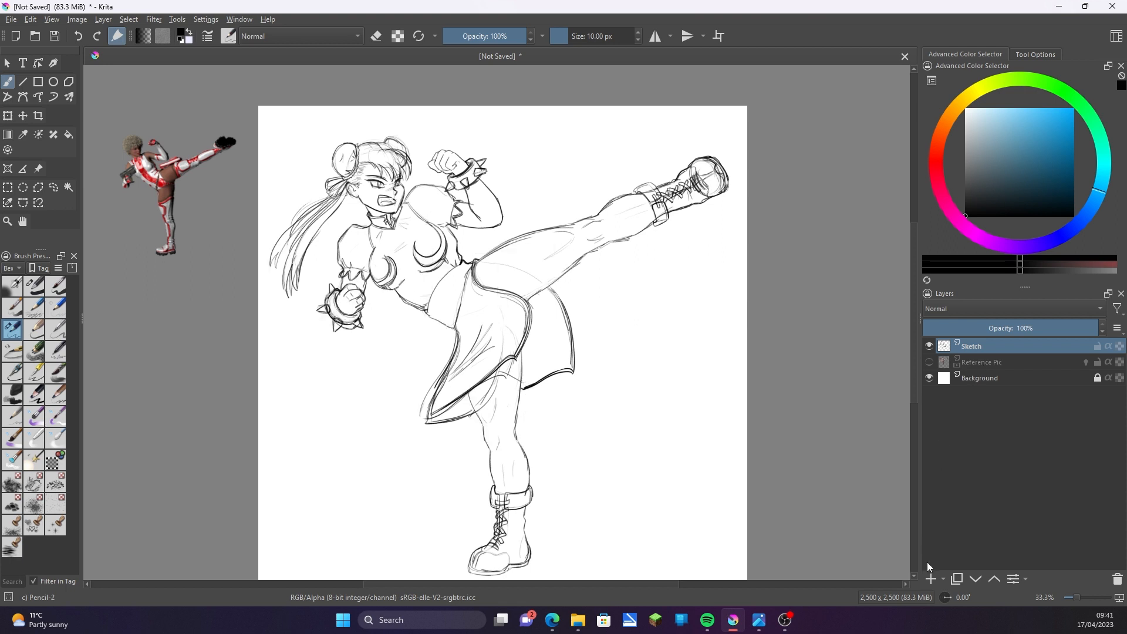
Add a new paint layer above the Sketch layer and name it INK.
click(931, 578)
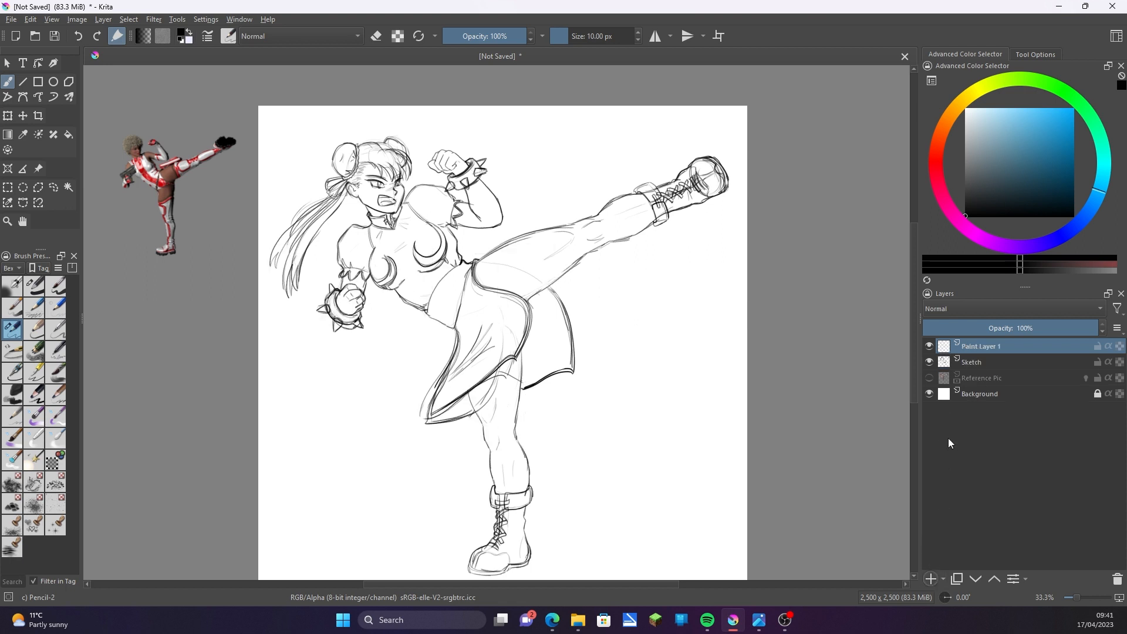
double_click(978, 344)
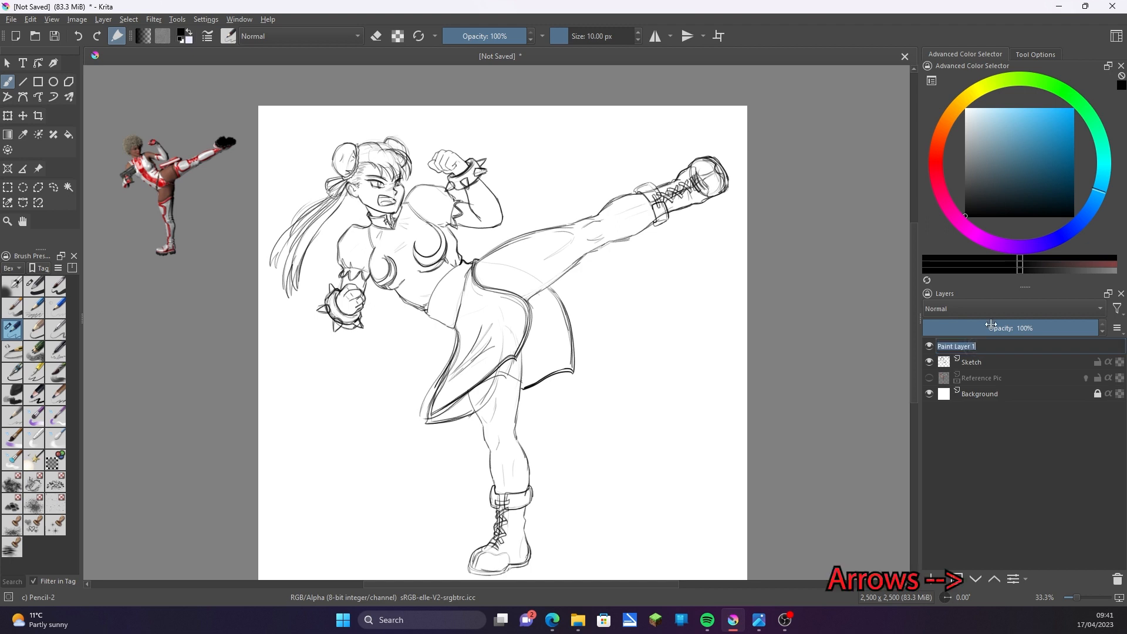
text(INK)
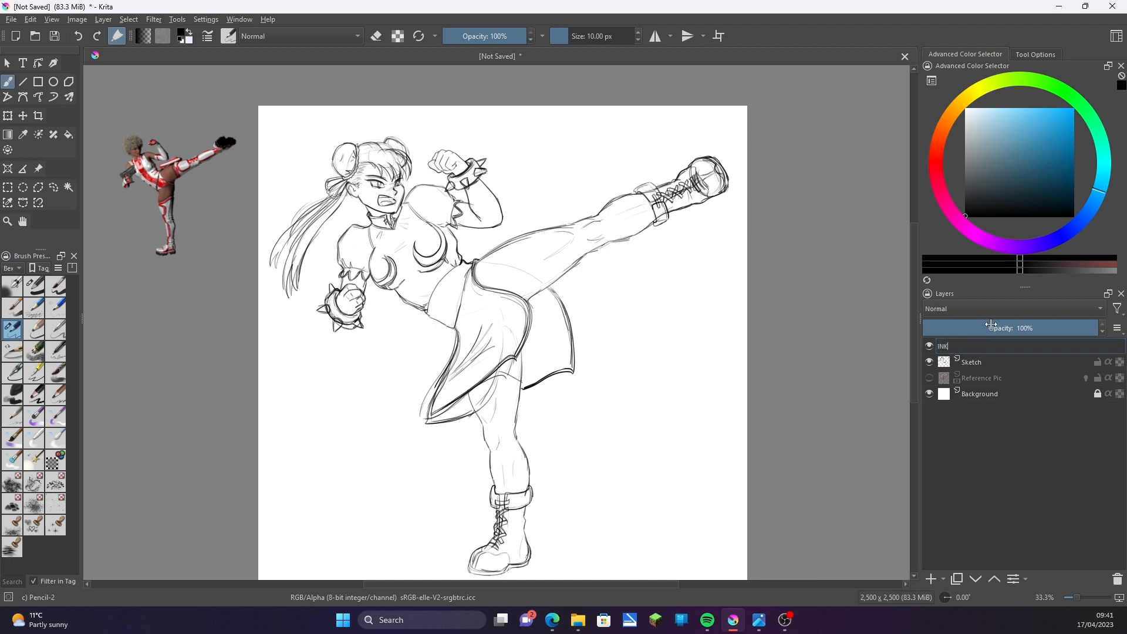
key(Return)
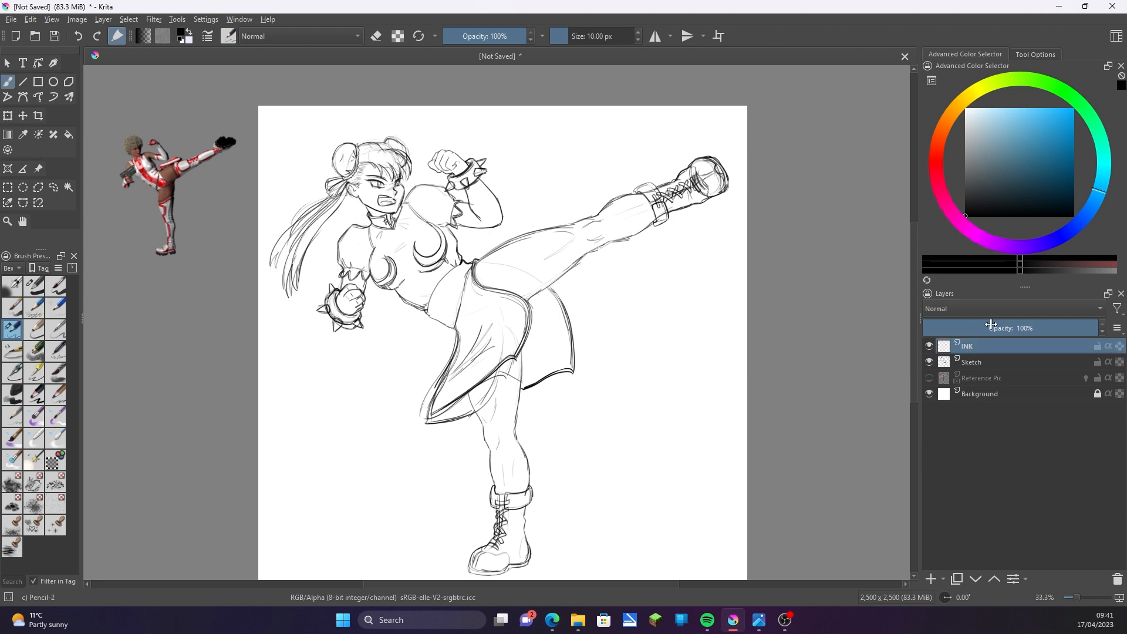
Lower the Sketch layer's opacity to a little over half and make the INK layer active.
click(973, 361)
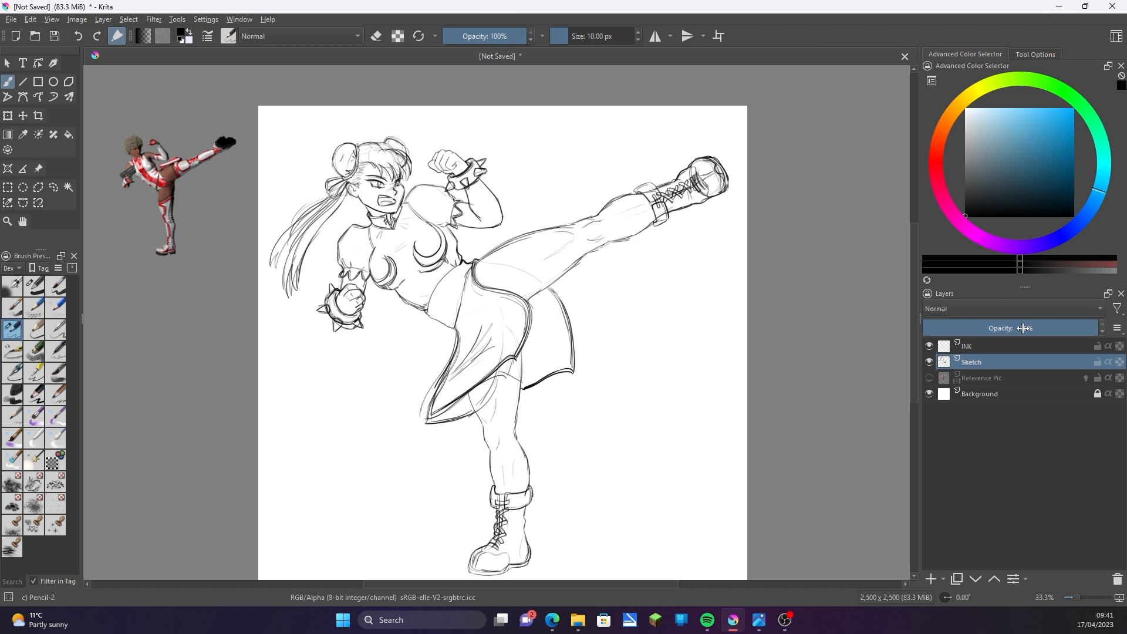
click(1024, 328)
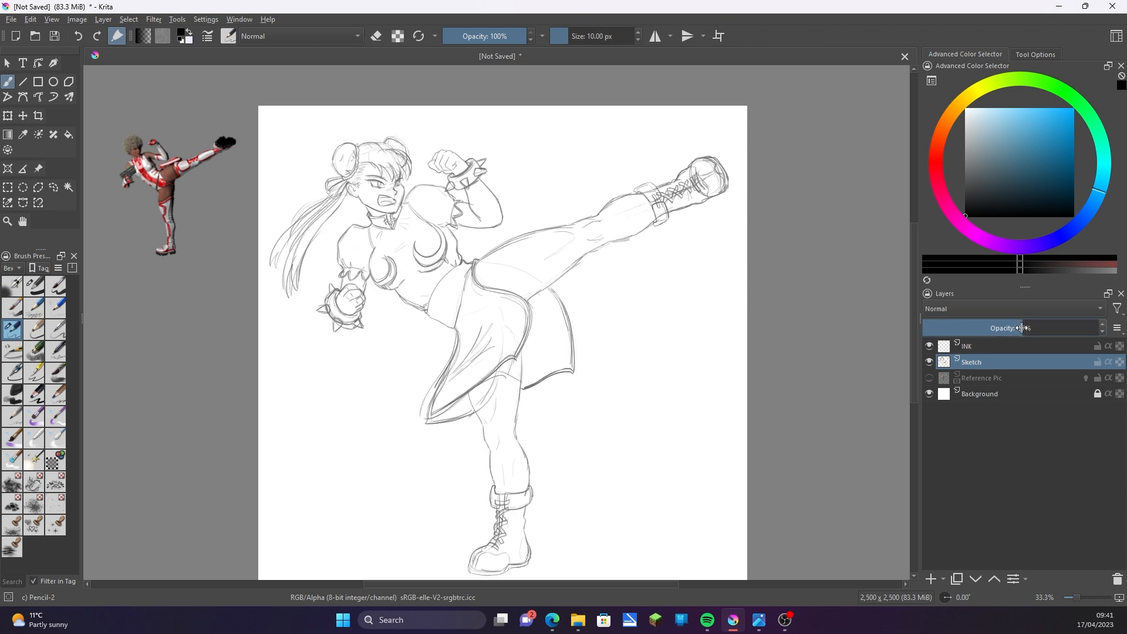
click(976, 347)
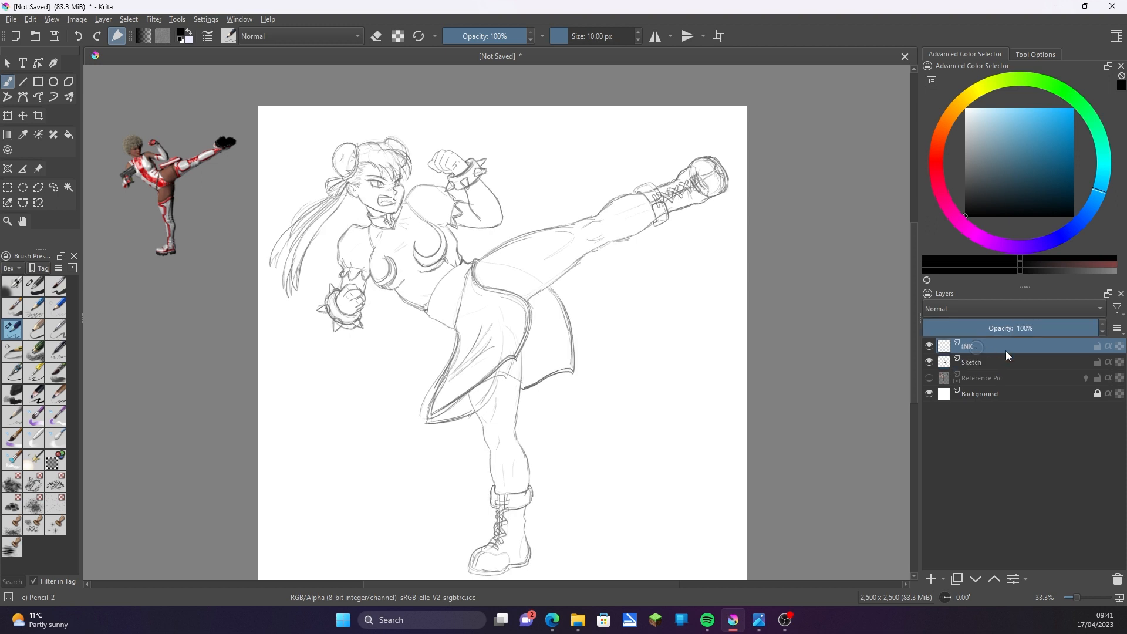
Switch to the Ink-3 Gpen brush at 11 px, draw two test strokes beside the figure and undo them.
key(slash)
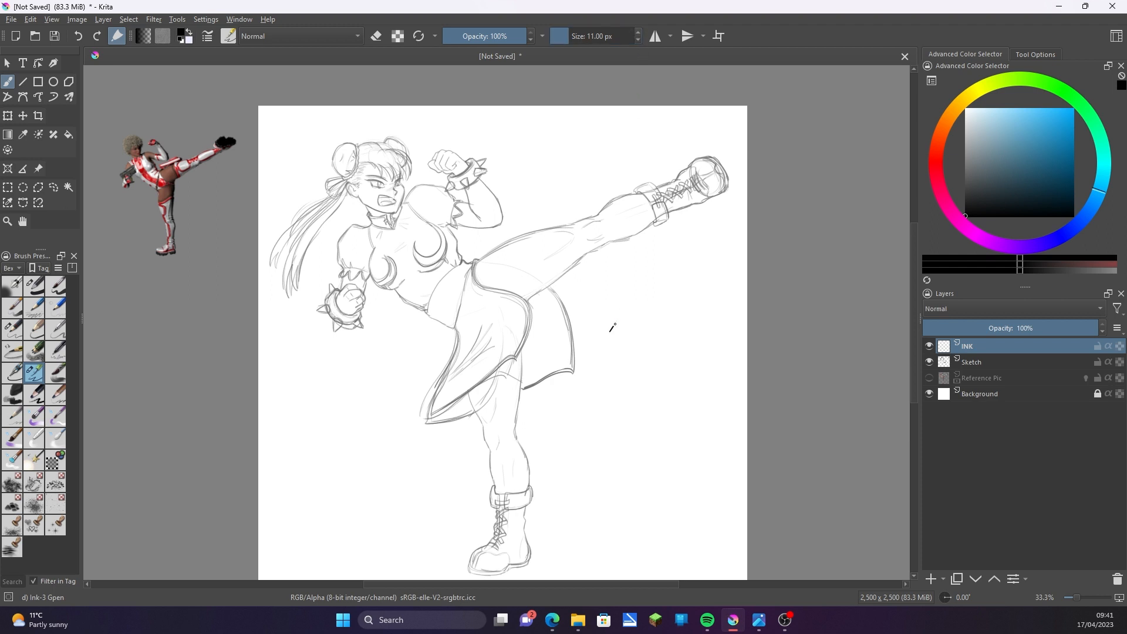
drag(627, 353, 701, 327)
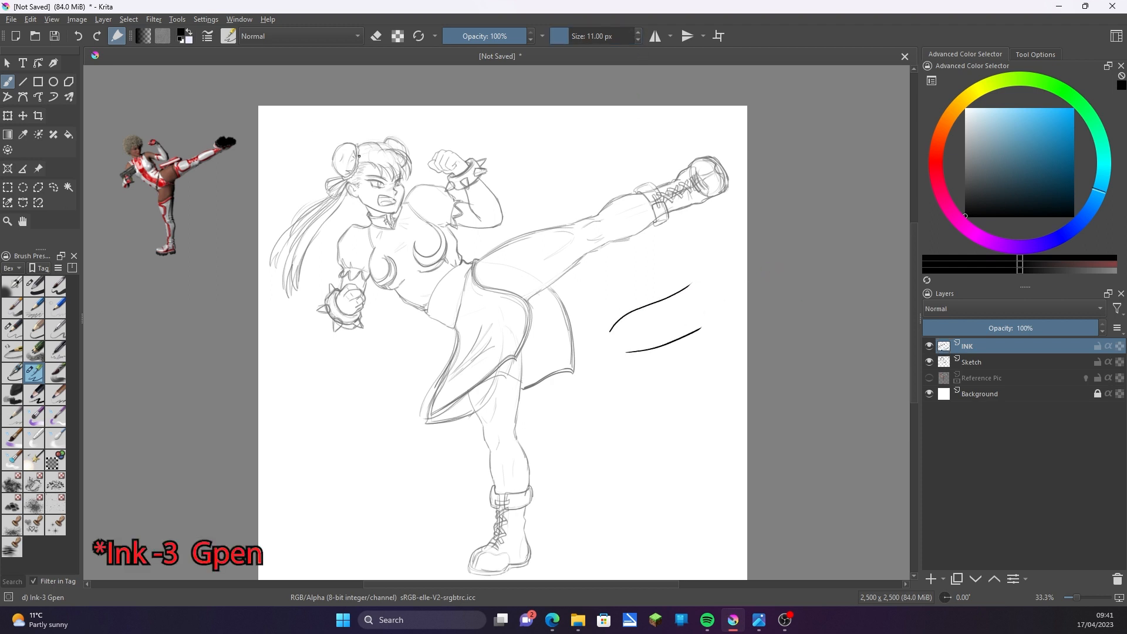
click(79, 37)
click(80, 36)
Ink the face outline, ear and nose over the faded sketch.
scroll(502, 260, up, 4)
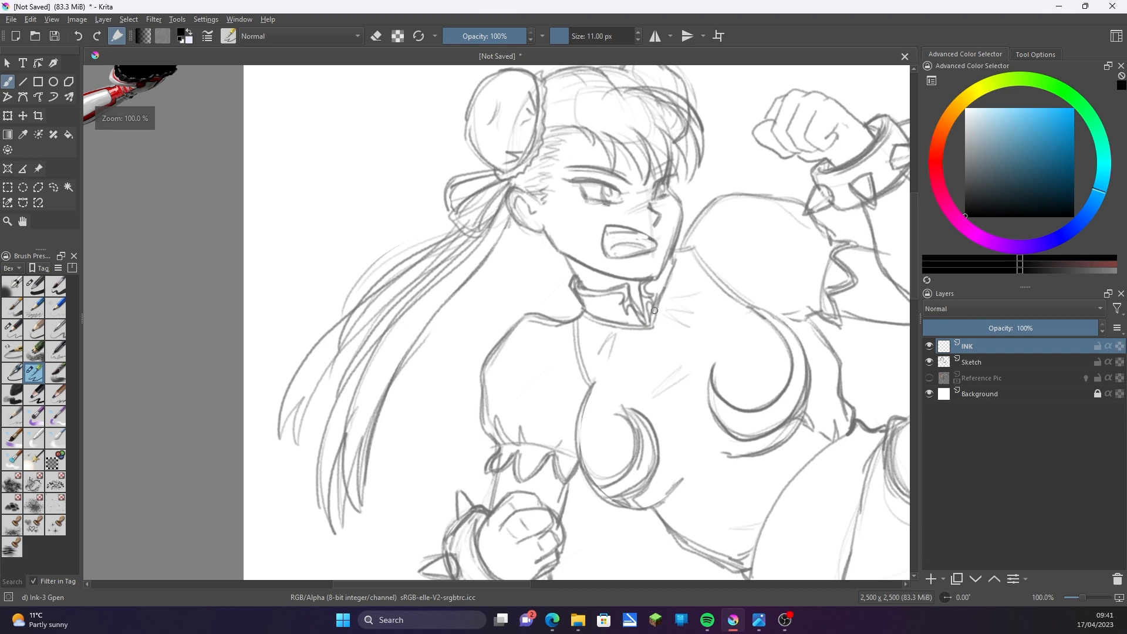
drag(684, 254, 560, 356)
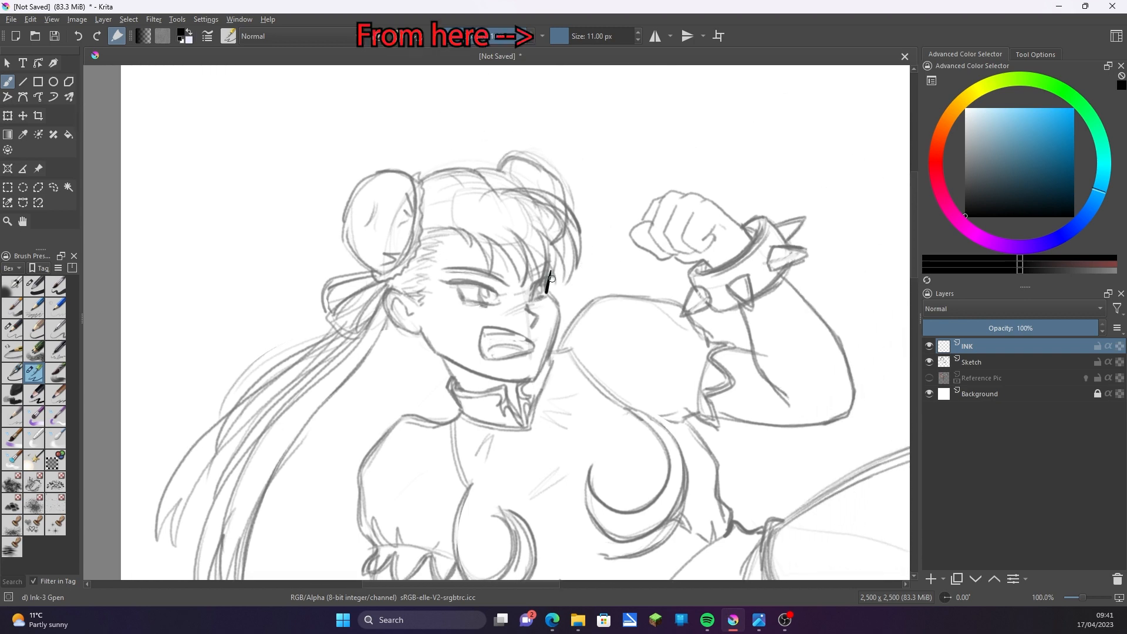
mouse_move(552, 278)
mouse_down()
mouse_move(547, 364)
mouse_move(532, 383)
mouse_move(480, 378)
mouse_move(420, 334)
mouse_up()
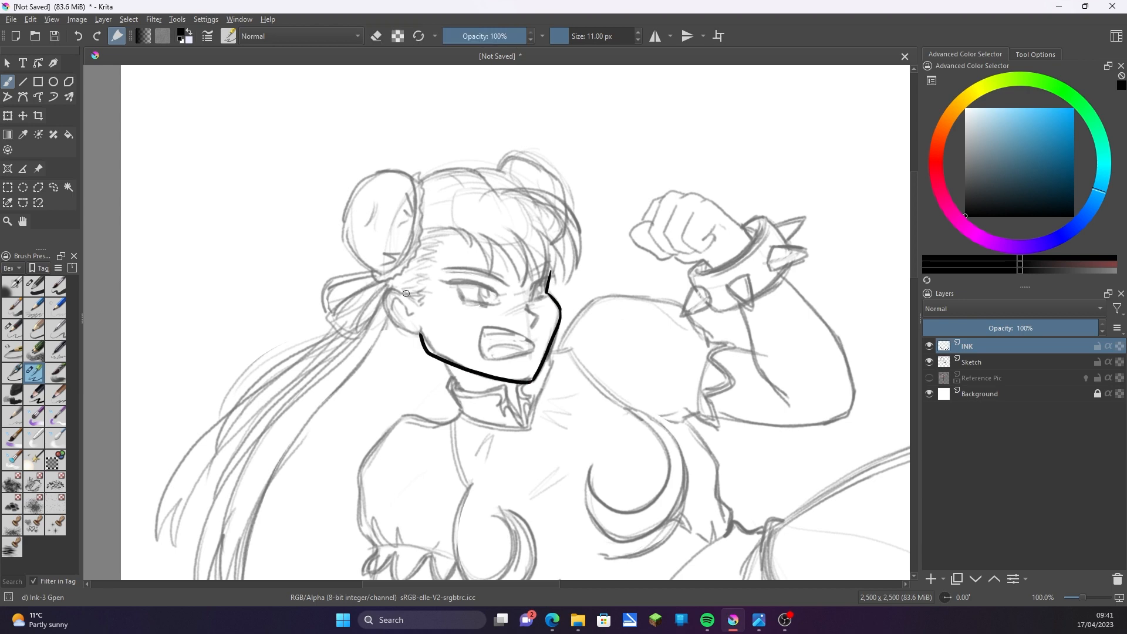
mouse_move(406, 294)
mouse_down()
mouse_move(420, 334)
mouse_move(412, 314)
mouse_up()
drag(527, 309, 534, 324)
Ink both angry eyes, the eyebrows and the shouting mouth.
drag(531, 290, 557, 272)
mouse_move(438, 277)
mouse_down()
mouse_move(498, 293)
mouse_move(525, 354)
mouse_up()
drag(444, 267, 504, 283)
mouse_move(531, 275)
mouse_down()
mouse_move(554, 261)
mouse_move(564, 294)
mouse_up()
Ink the bangs, hair buns and tied ribbon, and check the lines with the Sketch layer briefly hidden.
drag(499, 234, 528, 282)
drag(446, 235, 422, 258)
drag(499, 158, 563, 194)
mouse_move(413, 173)
mouse_down()
mouse_move(347, 246)
mouse_move(329, 341)
mouse_up()
click(929, 361)
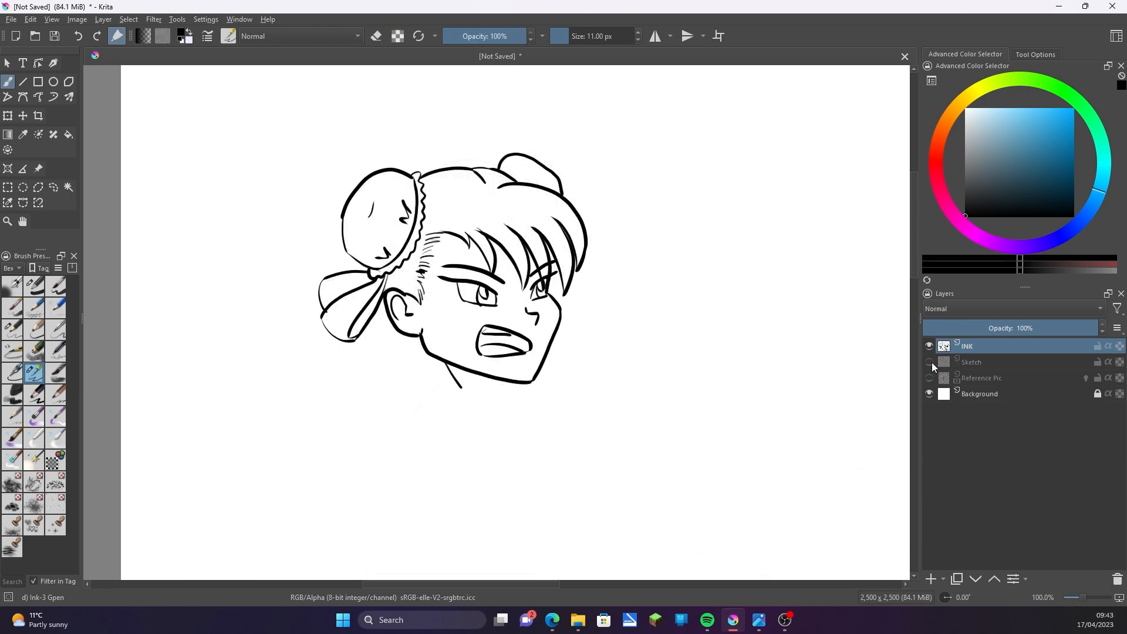
click(930, 362)
Ink the collar with its front ornament and the long ribbon strands trailing behind the head.
mouse_move(447, 382)
mouse_down()
mouse_move(510, 399)
mouse_move(527, 425)
mouse_up()
drag(559, 358, 529, 409)
drag(441, 352, 587, 248)
drag(482, 235, 319, 428)
drag(504, 238, 329, 414)
Ink the lowered arm's puffy frilled sleeve and the outlines of the torso, waist and hip.
mouse_move(531, 214)
mouse_down()
mouse_move(368, 506)
mouse_move(374, 140)
mouse_up()
mouse_move(447, 226)
mouse_down()
mouse_move(365, 352)
mouse_move(449, 376)
mouse_up()
drag(461, 297, 552, 386)
drag(443, 229, 461, 294)
drag(641, 220, 599, 364)
drag(522, 417, 621, 479)
mouse_move(680, 228)
mouse_down()
mouse_move(690, 361)
mouse_move(621, 481)
mouse_up()
drag(724, 329, 756, 338)
drag(587, 294, 508, 428)
Ink the raised arm's puffy frilled sleeve, the chest seam and both chest crescents.
drag(473, 288, 597, 246)
mouse_move(605, 257)
mouse_down()
mouse_move(648, 327)
mouse_move(607, 358)
mouse_up()
drag(480, 287, 548, 352)
drag(547, 352, 501, 409)
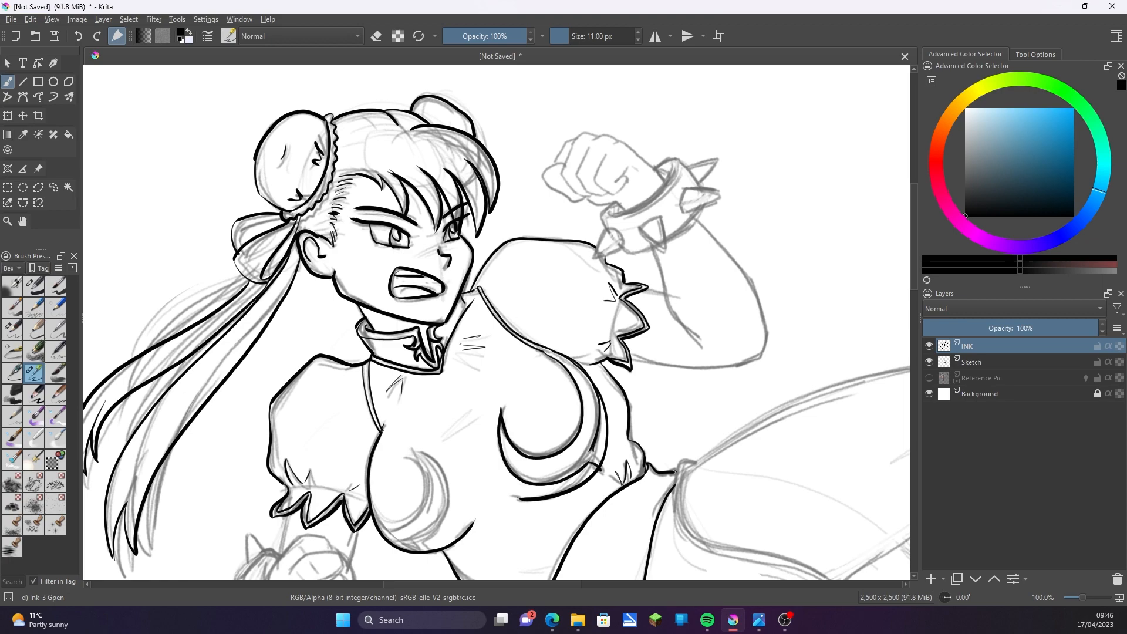
drag(594, 452, 605, 472)
drag(414, 451, 382, 531)
Ink the raised fist, its spiked bracelet and the bent forearm and elbow.
mouse_move(676, 423)
mouse_down()
mouse_move(664, 307)
mouse_move(543, 501)
mouse_up()
drag(424, 233, 531, 258)
drag(472, 228, 490, 268)
drag(427, 240, 459, 281)
mouse_move(541, 241)
mouse_down()
mouse_move(481, 290)
mouse_move(585, 237)
mouse_up()
mouse_move(551, 267)
mouse_down()
mouse_move(586, 273)
mouse_move(490, 332)
mouse_up()
mouse_move(587, 411)
mouse_down()
mouse_move(581, 314)
mouse_move(490, 342)
mouse_up()
Ink the lowered fist with its fingers and the spiked bracelet around its wrist.
drag(446, 411, 628, 214)
drag(312, 361, 392, 381)
drag(391, 376, 371, 389)
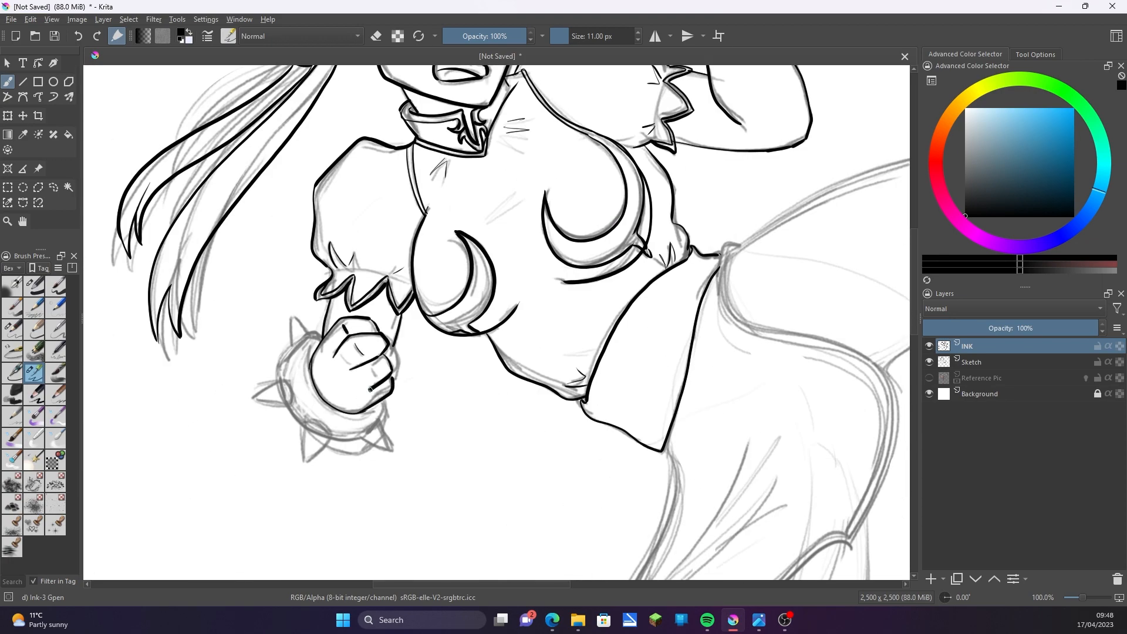
drag(387, 335, 398, 381)
drag(320, 333, 255, 397)
drag(364, 438, 393, 451)
Ink the upper and lower contours of the kicking leg from the hip to the boot cuff.
scroll(746, 404, down, 1)
drag(745, 404, 307, 456)
drag(299, 352, 533, 261)
drag(401, 434, 568, 313)
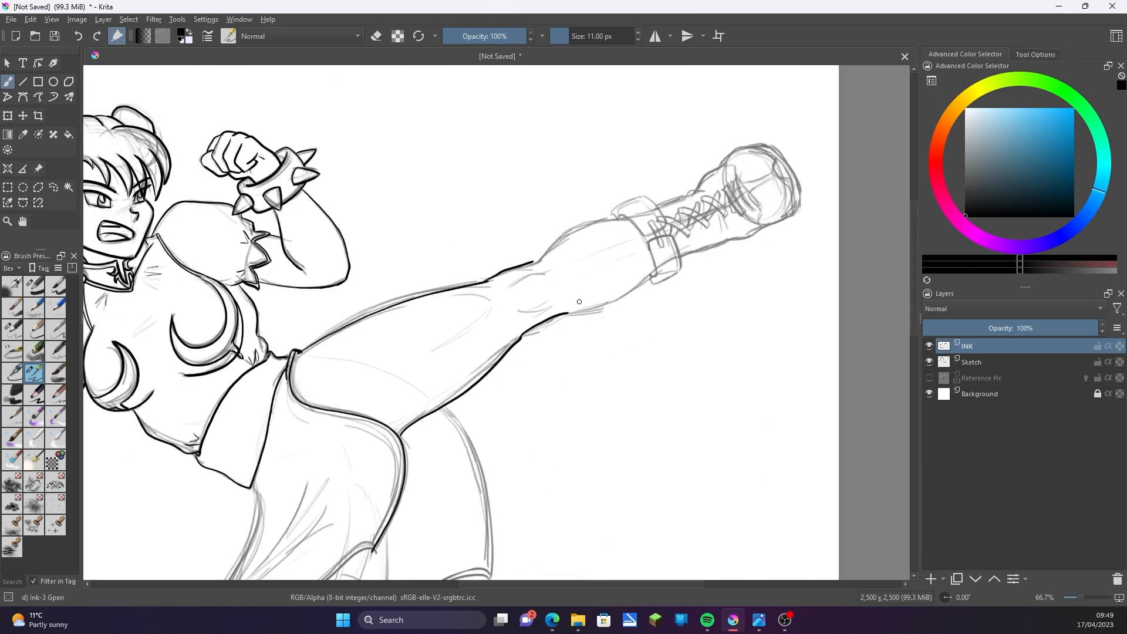
drag(533, 262, 626, 220)
drag(567, 312, 651, 275)
Ink the front and back skirt panels with their double-lined hems.
drag(411, 411, 527, 192)
drag(404, 161, 505, 285)
drag(485, 330, 322, 440)
mouse_move(533, 202)
mouse_down()
mouse_move(599, 363)
mouse_move(499, 400)
mouse_up()
mouse_move(354, 429)
mouse_down()
mouse_move(334, 456)
mouse_move(405, 434)
mouse_up()
Ink the standing leg's thigh, knee and calf outlines.
drag(410, 410, 422, 280)
drag(415, 301, 447, 383)
drag(499, 358, 523, 452)
Ink the standing foot's boot with its folded cuff, crossed laces, toe cap and sole, erasing stray lines.
scroll(524, 452, up, 1)
mouse_move(524, 452)
mouse_down()
mouse_move(518, 295)
mouse_move(420, 426)
mouse_move(414, 455)
mouse_up()
drag(404, 472, 437, 484)
drag(515, 359, 518, 522)
drag(411, 461, 346, 540)
drag(343, 554, 514, 536)
key(e)
key(e)
drag(401, 495, 471, 526)
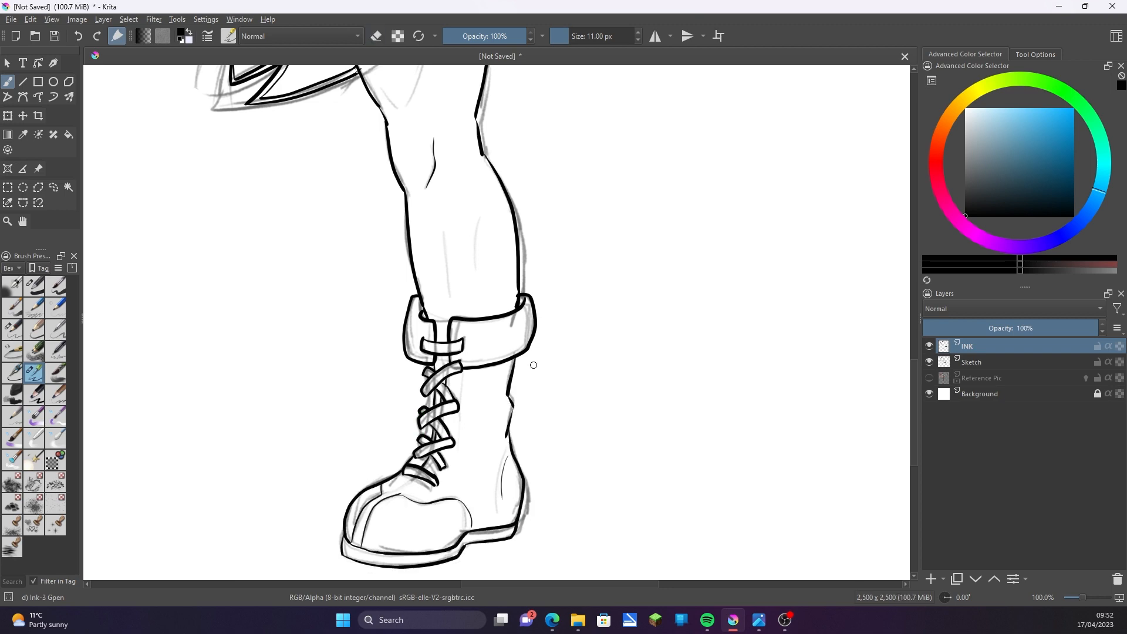
drag(429, 318, 450, 318)
Rotate the canvas and ink the kicking foot's boot with its cuff, crossed laces, sides and toe cap.
mouse_move(675, 118)
mouse_down()
mouse_move(375, 558)
mouse_move(603, 561)
mouse_up()
drag(482, 198, 531, 253)
mouse_move(589, 190)
mouse_down()
mouse_move(564, 256)
mouse_move(516, 280)
mouse_up()
drag(561, 323, 516, 343)
key(e)
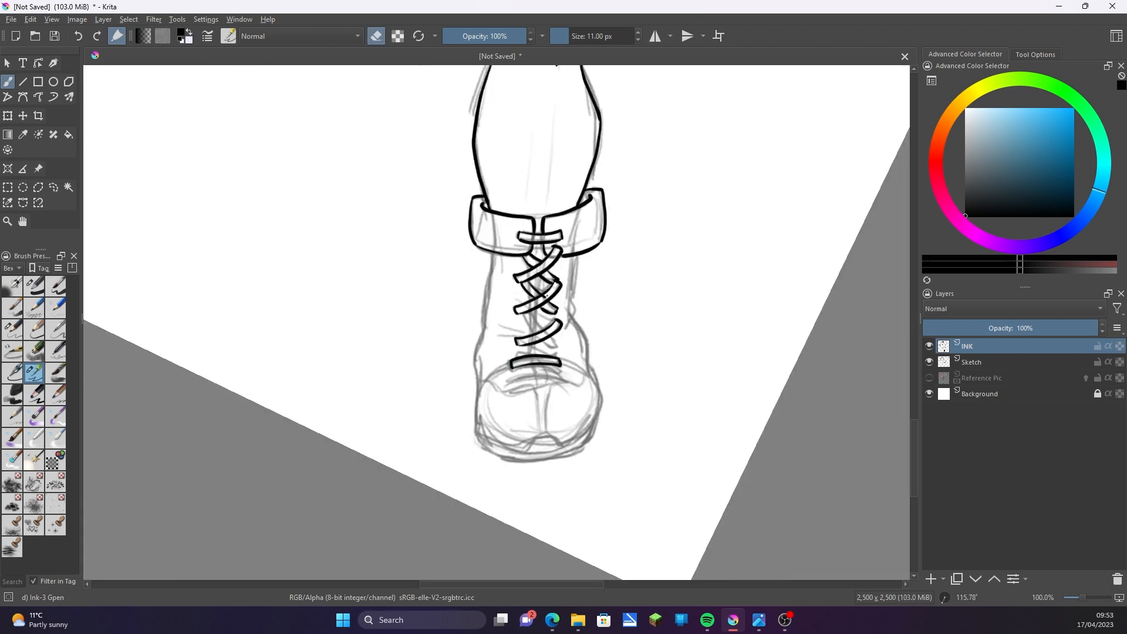
key(e)
drag(573, 256, 586, 364)
drag(490, 255, 476, 433)
drag(477, 431, 596, 442)
drag(487, 387, 590, 382)
Reset the canvas rotation, hide the Sketch layer and check the inked figure.
scroll(546, 296, down, 3)
key(5)
click(928, 362)
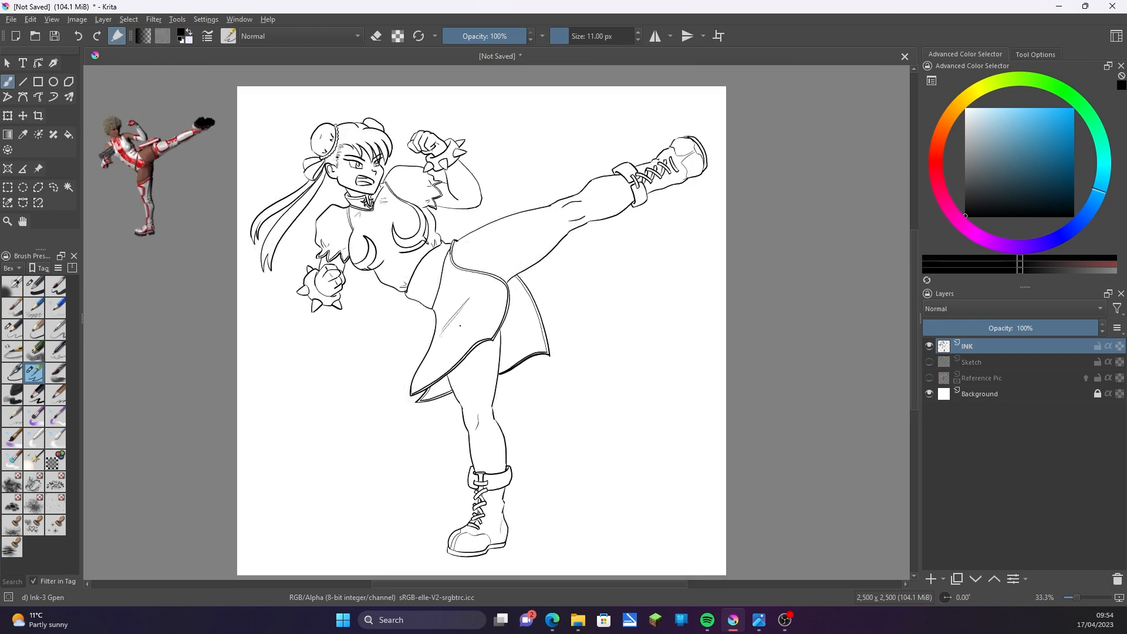
scroll(493, 424, up, 3)
drag(369, 323, 336, 78)
drag(599, 88, 467, 492)
drag(599, 88, 467, 492)
drag(199, 438, 619, 368)
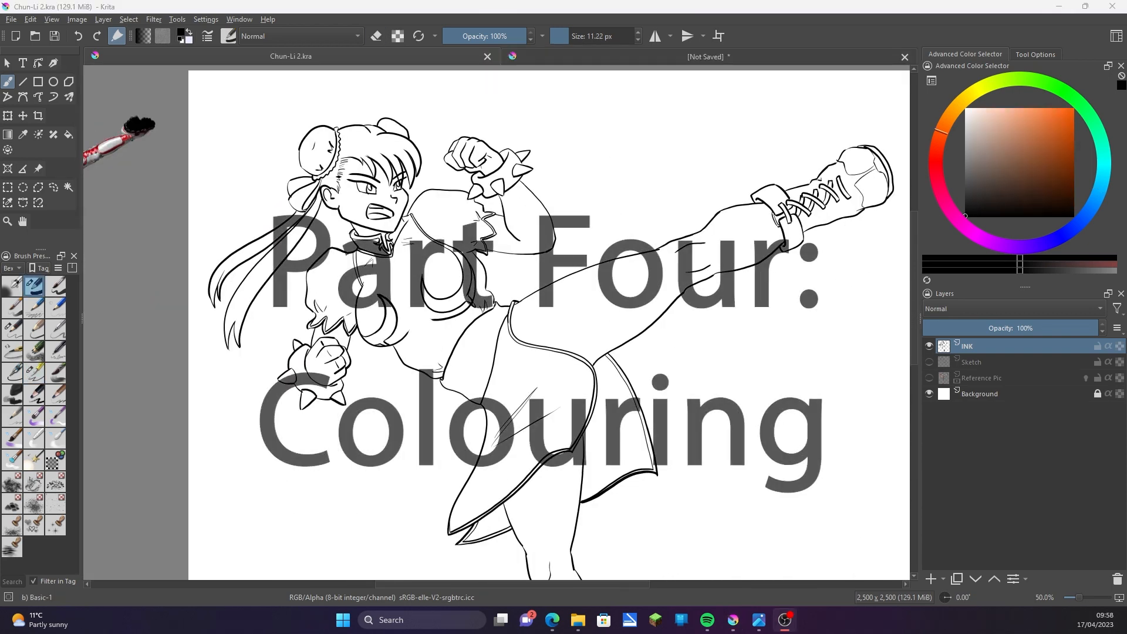
Add a new paint layer named Colour and place it directly below the INK layer.
click(931, 580)
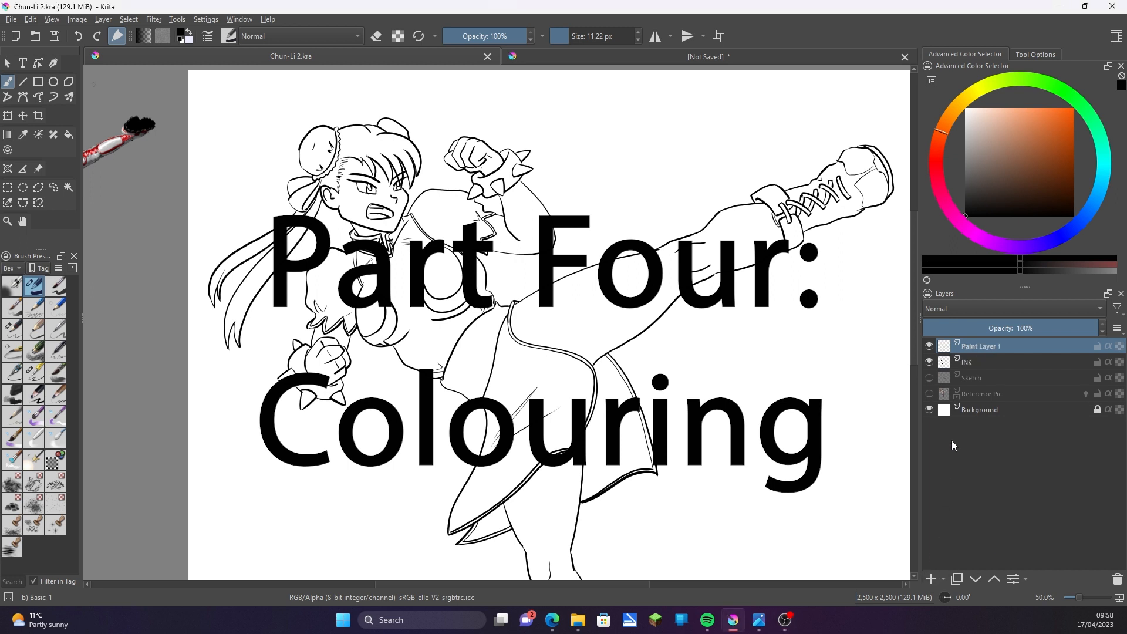
double_click(980, 344)
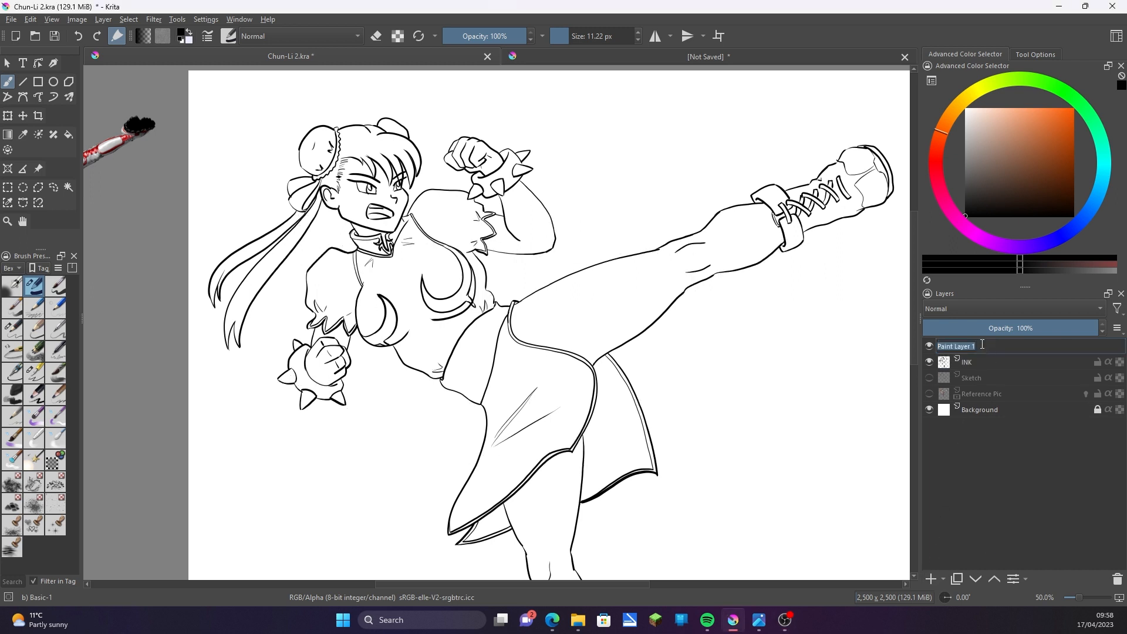
text(c)
text(olour)
key(Return)
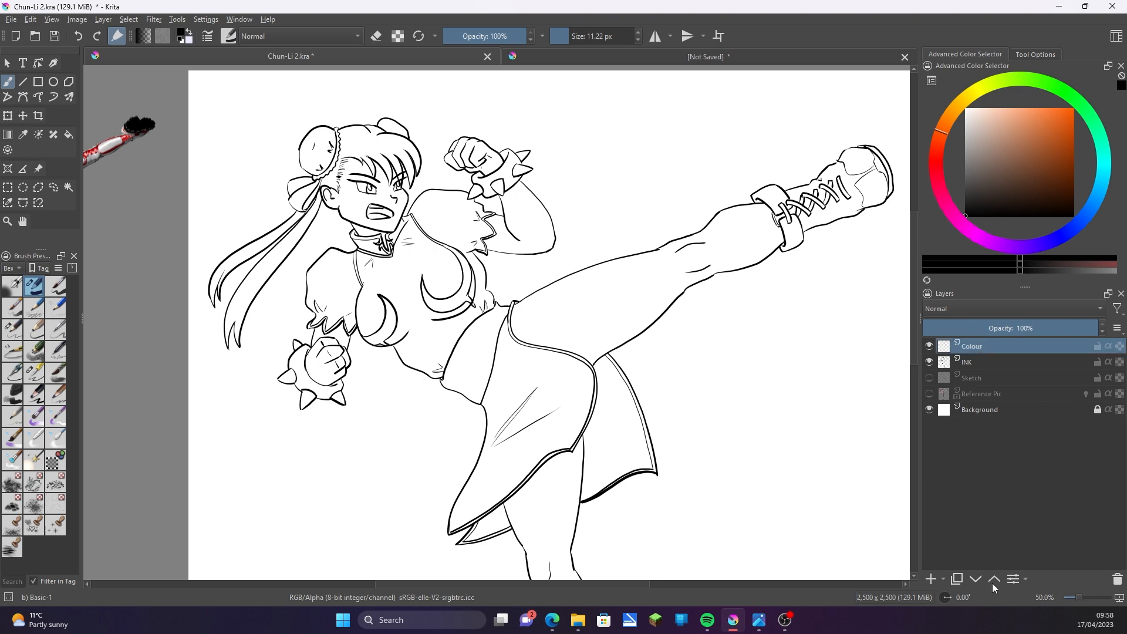
click(976, 580)
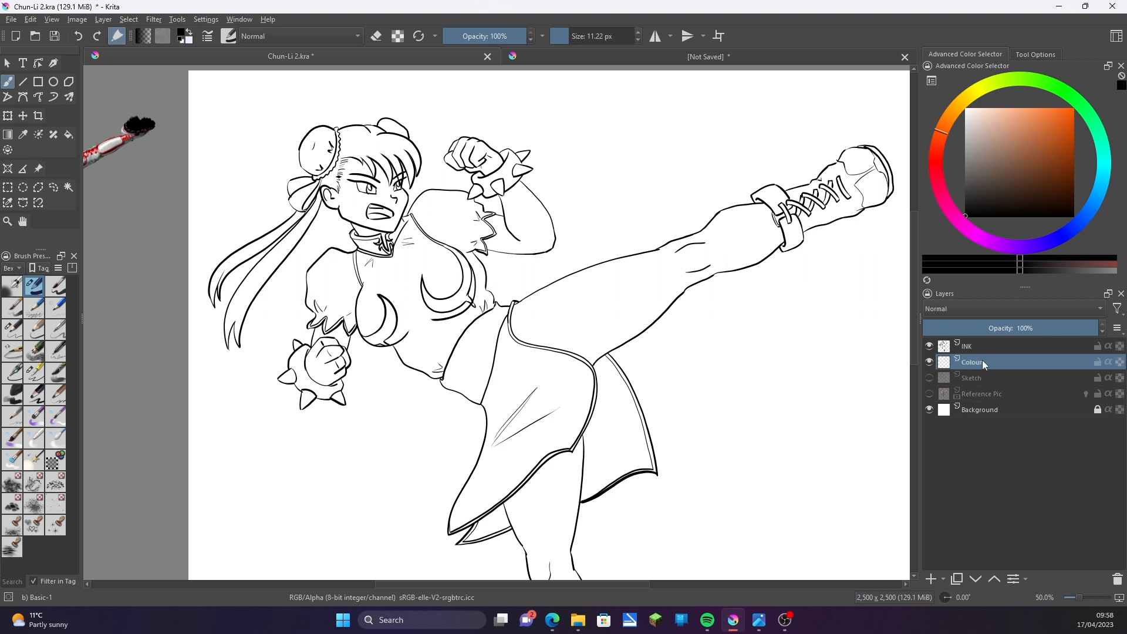
mouse_move(982, 361)
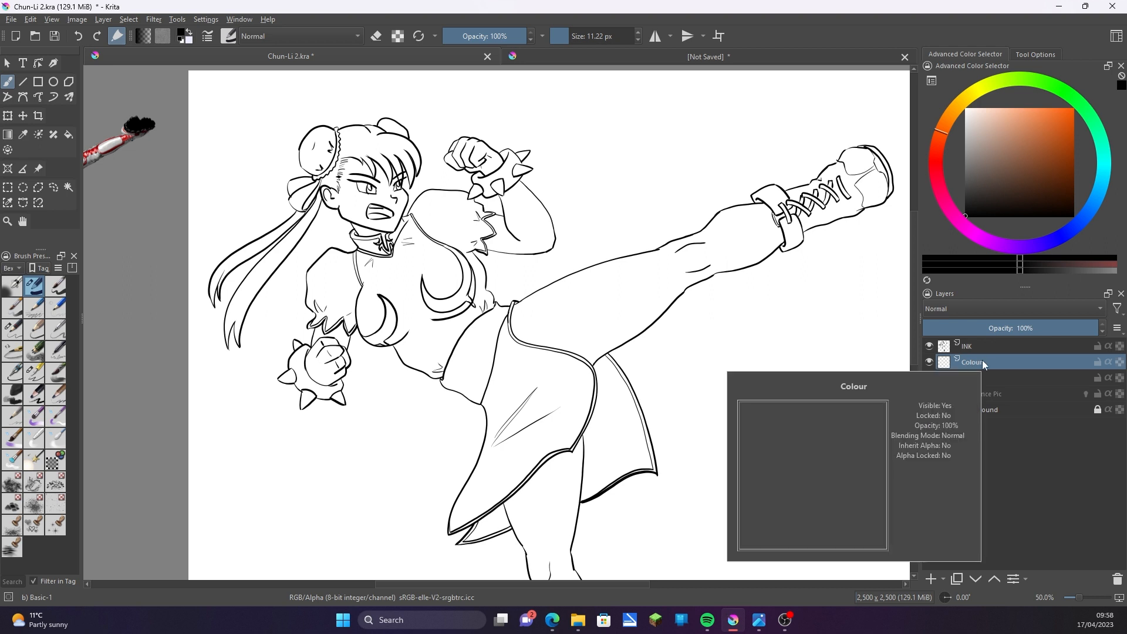
Pick a light peach skin colour and brush a test patch on the raised forearm.
click(955, 108)
click(994, 119)
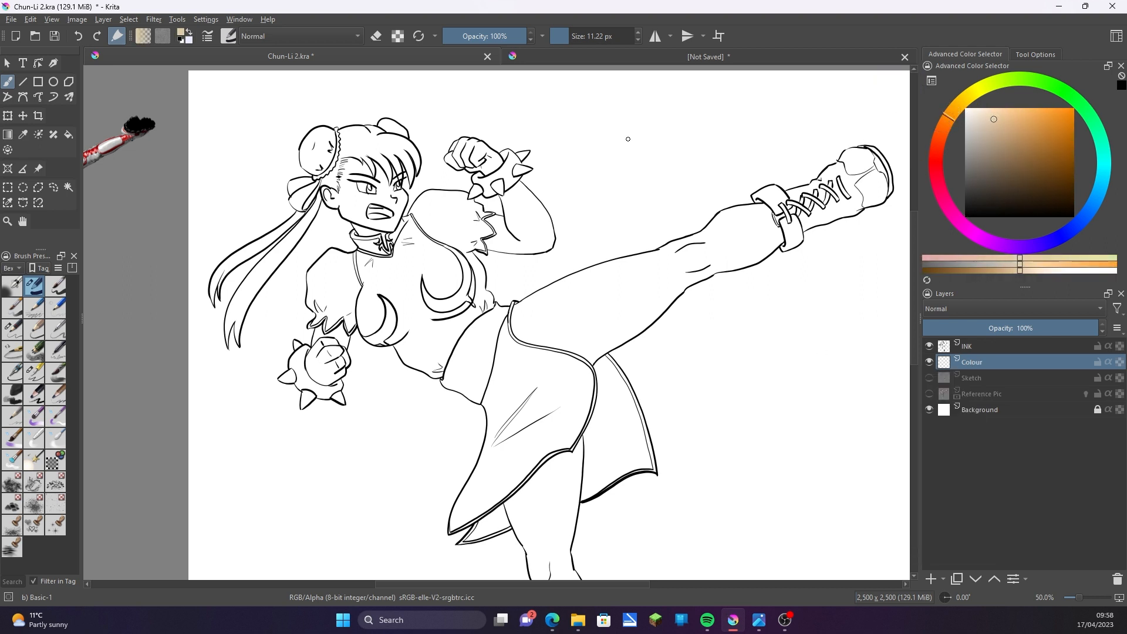
mouse_move(519, 199)
mouse_down()
mouse_move(516, 223)
mouse_move(544, 246)
mouse_move(509, 197)
mouse_up()
click(995, 112)
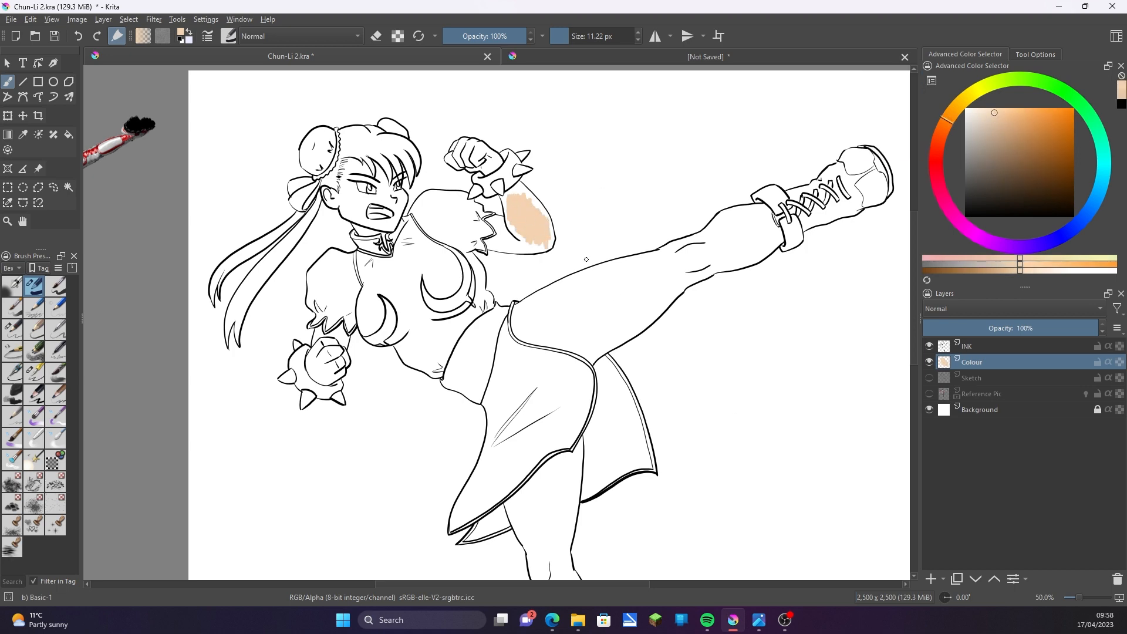
Extend the peach patch toward the raised forearm's outline and undo all the forearm strokes.
scroll(586, 259, up, 3)
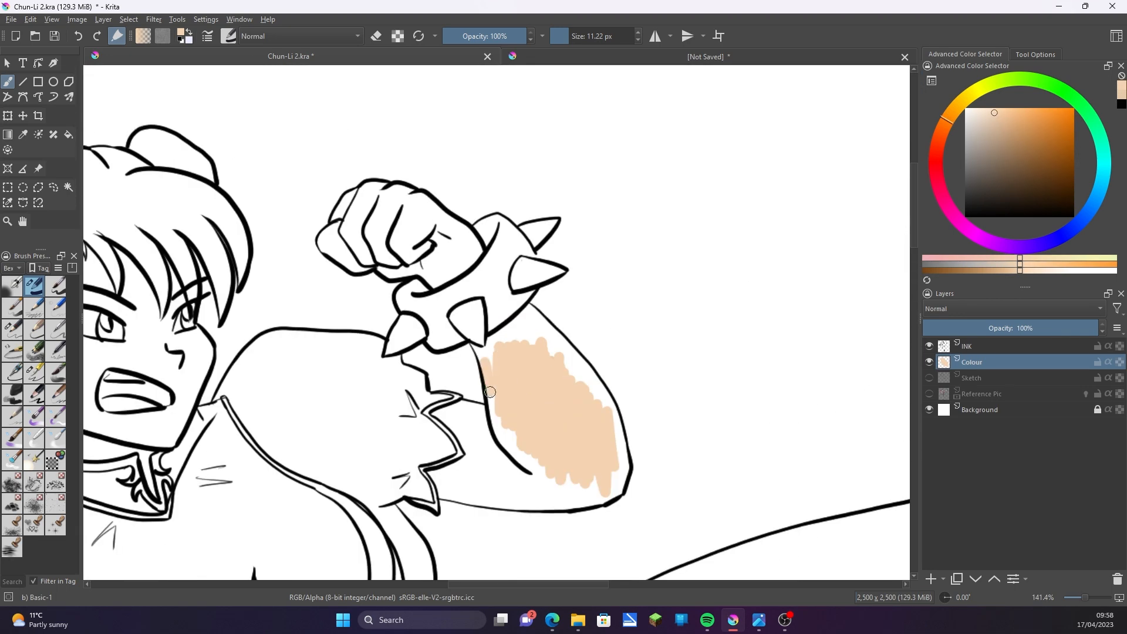
mouse_move(490, 391)
mouse_down()
mouse_move(506, 426)
mouse_move(505, 487)
mouse_move(502, 411)
mouse_move(453, 424)
mouse_move(437, 413)
mouse_up()
click(80, 36)
click(80, 36)
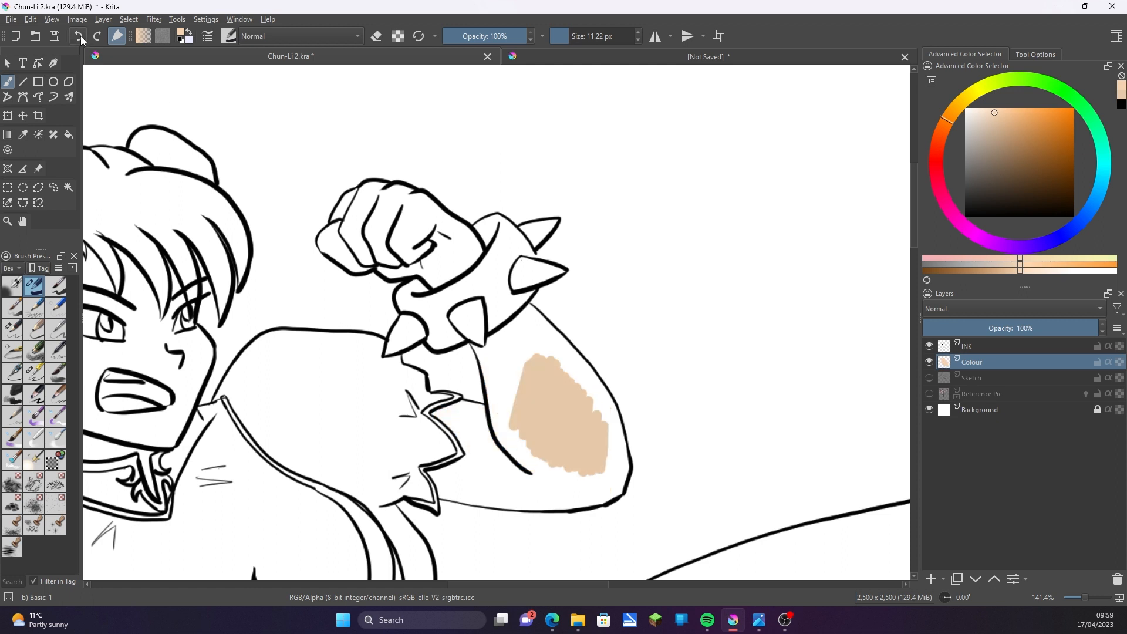
click(80, 36)
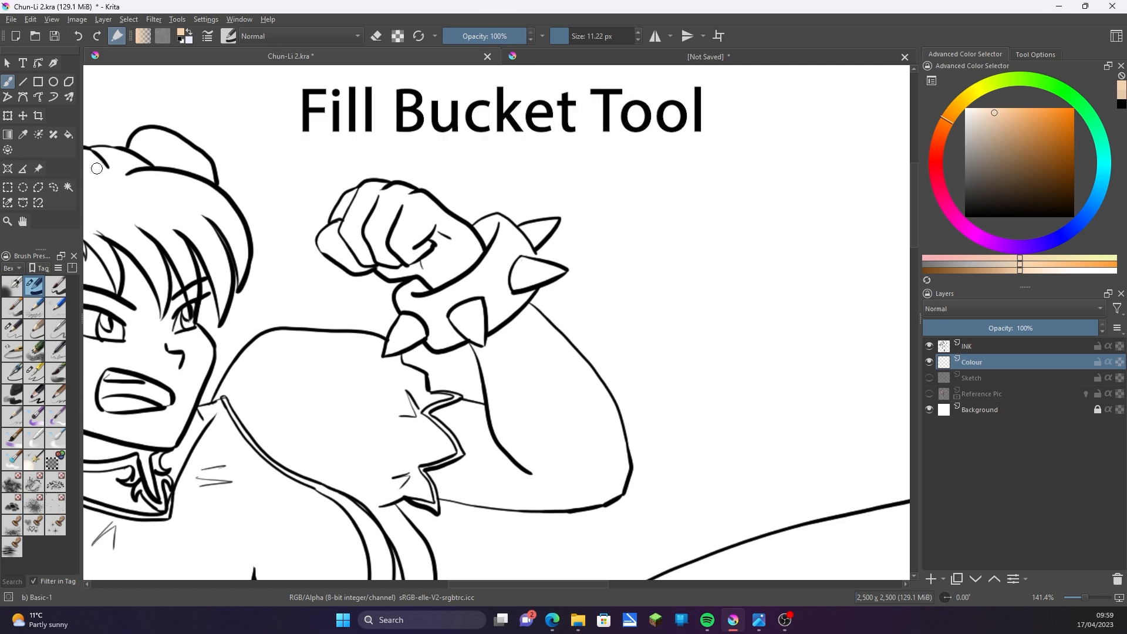
Fill the raised forearm with the peach skin colour on the Colour layer using the Fill tool, and show the tool's options.
click(69, 134)
click(569, 412)
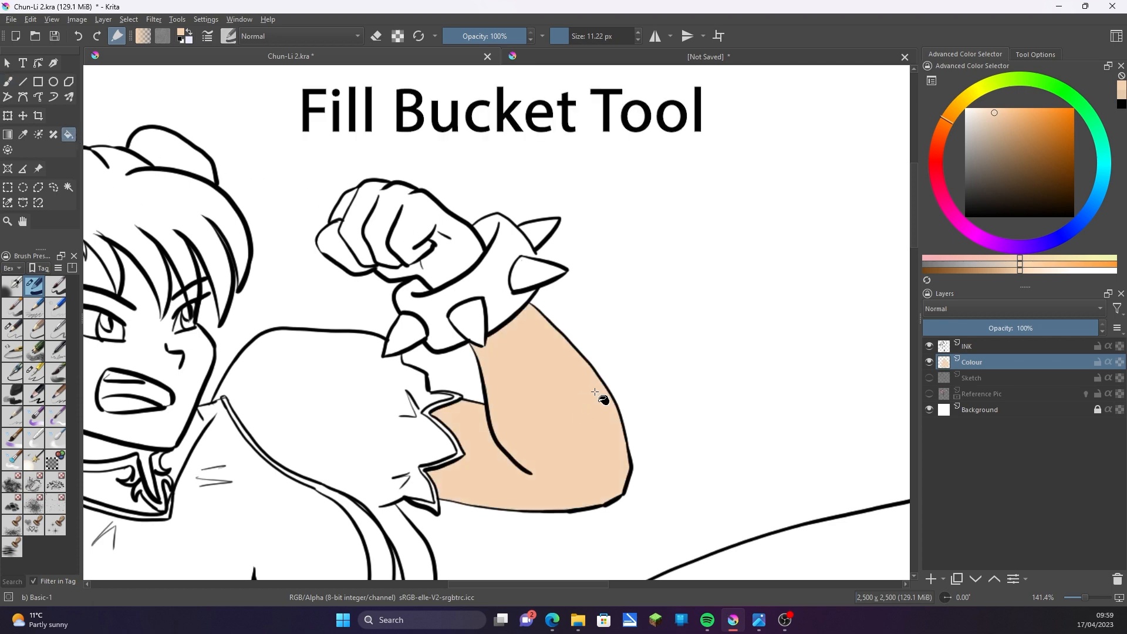
click(1034, 54)
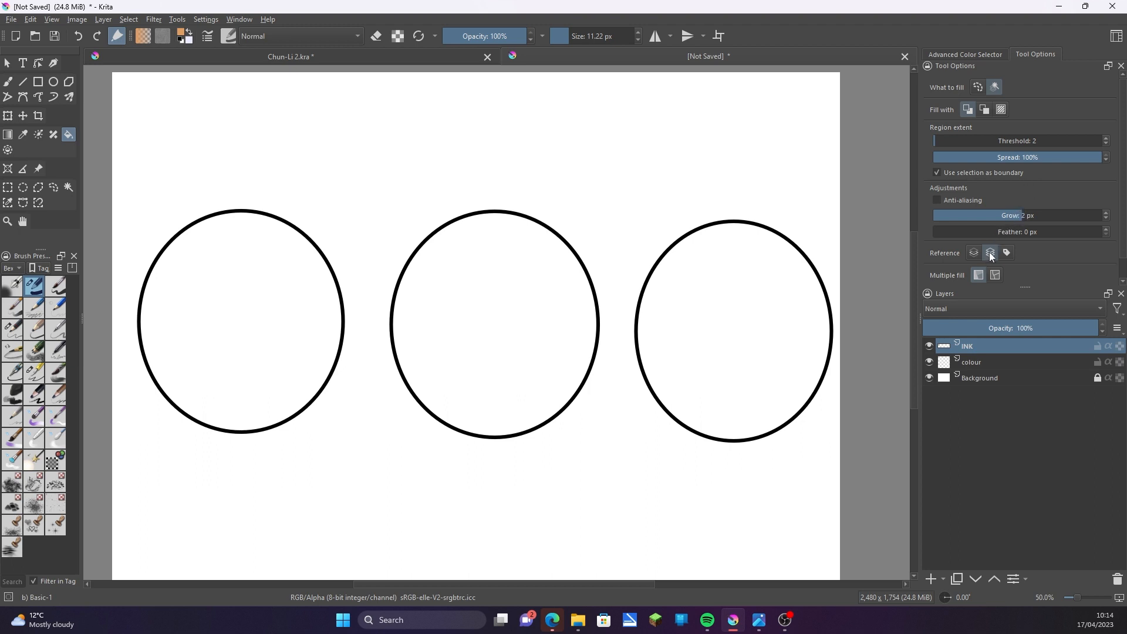
In the three-circle practice document, set the fill's Grow to 0 px and fill the left circle with orange on the colour layer.
click(1019, 216)
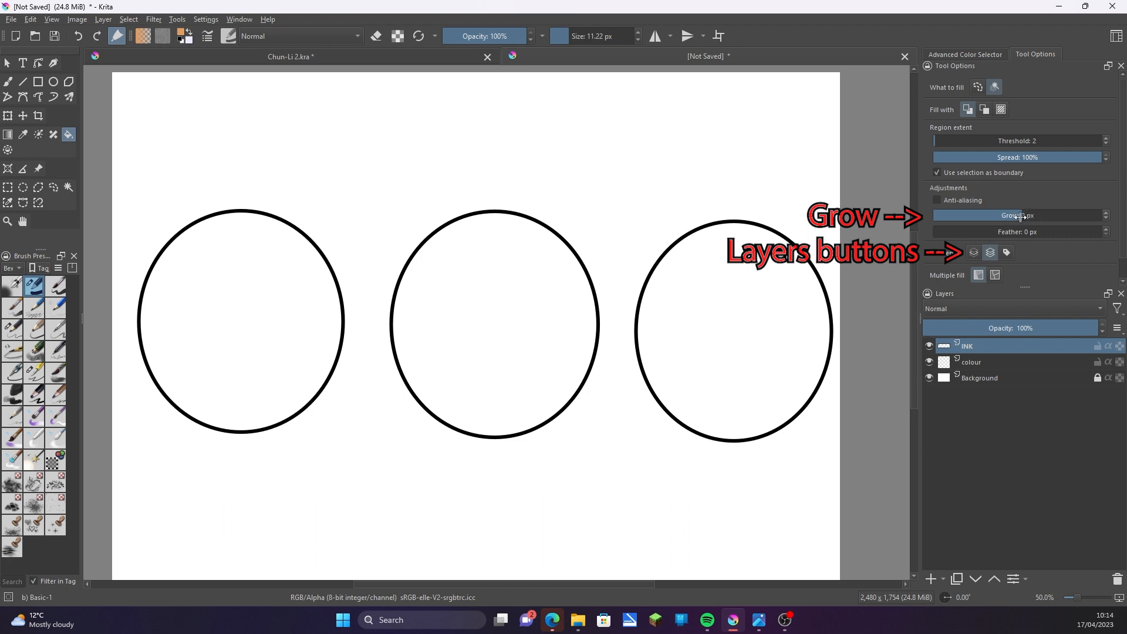
click(1106, 221)
click(1105, 221)
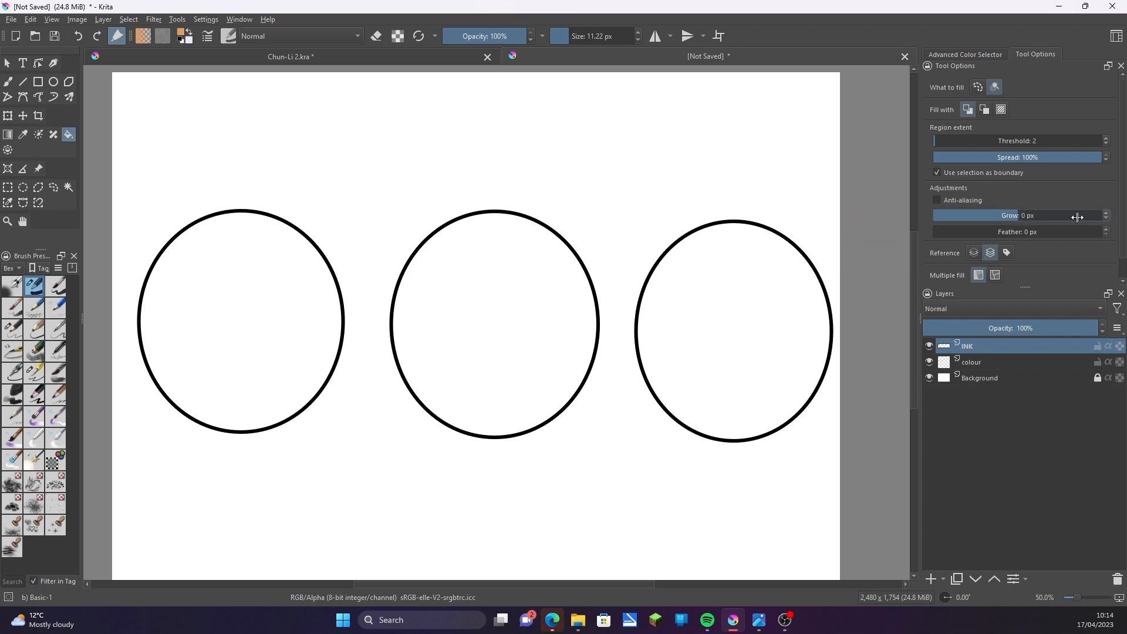
click(971, 363)
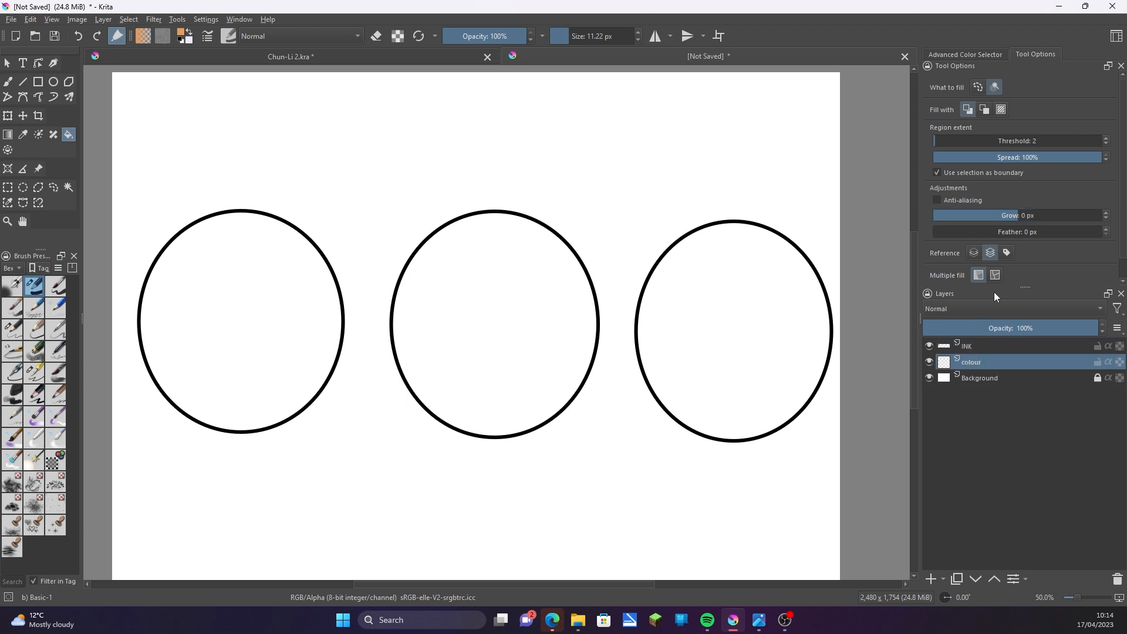
click(295, 349)
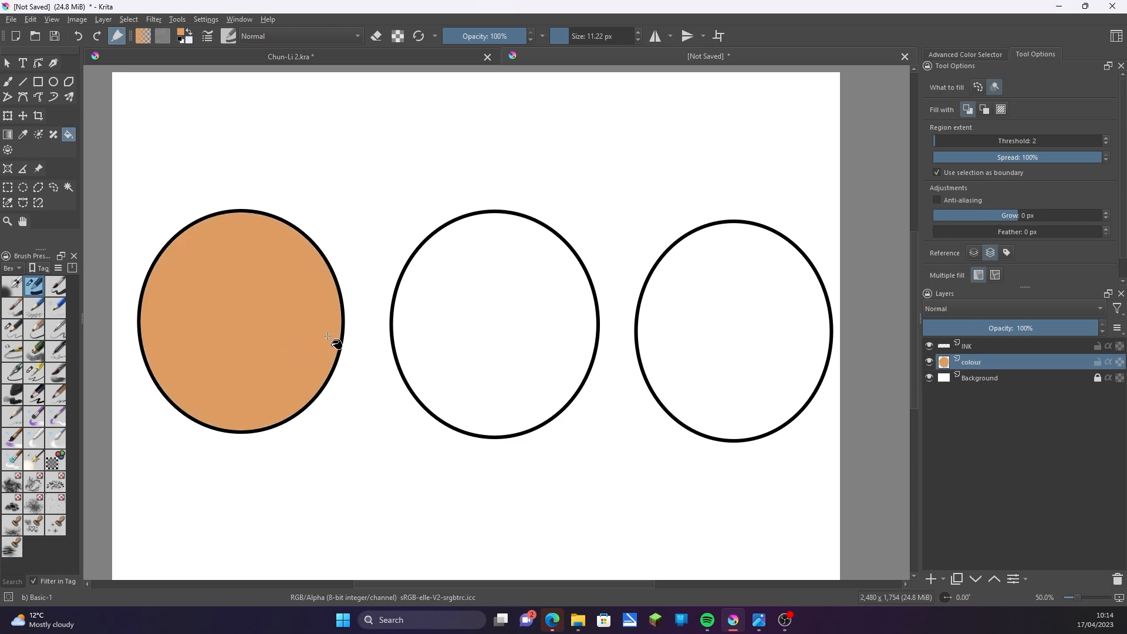
Inspect the left fill's edge, set Grow to 2 px, and fill the middle circle orange to compare its edge.
key(ctrl+plus)
key(ctrl+plus)
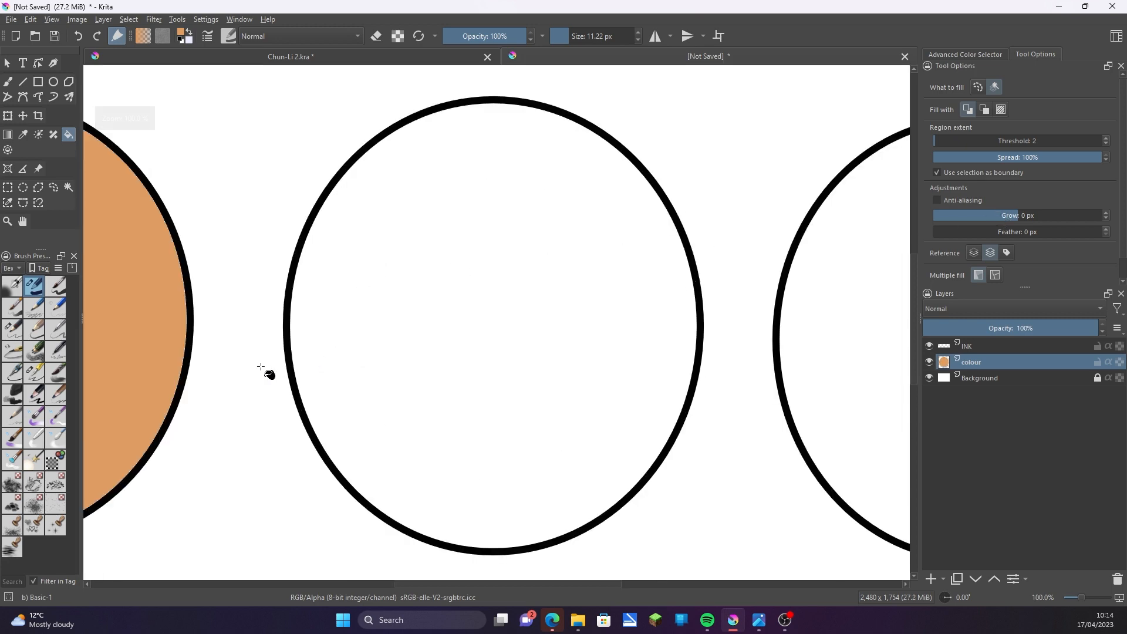
drag(239, 365, 505, 323)
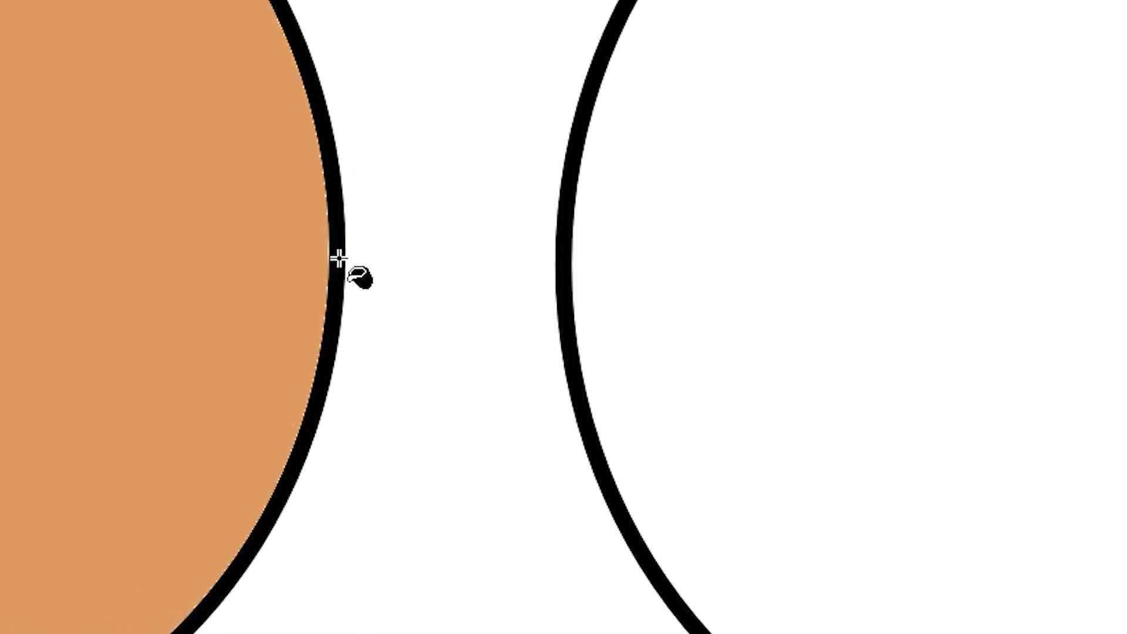
drag(569, 294, 428, 364)
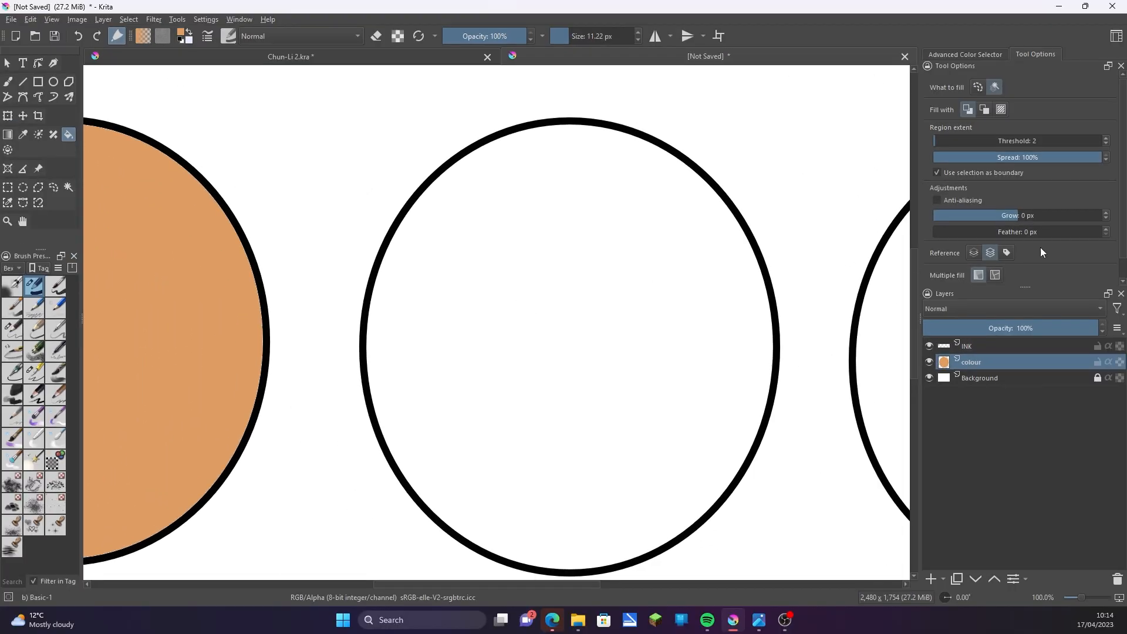
click(1106, 213)
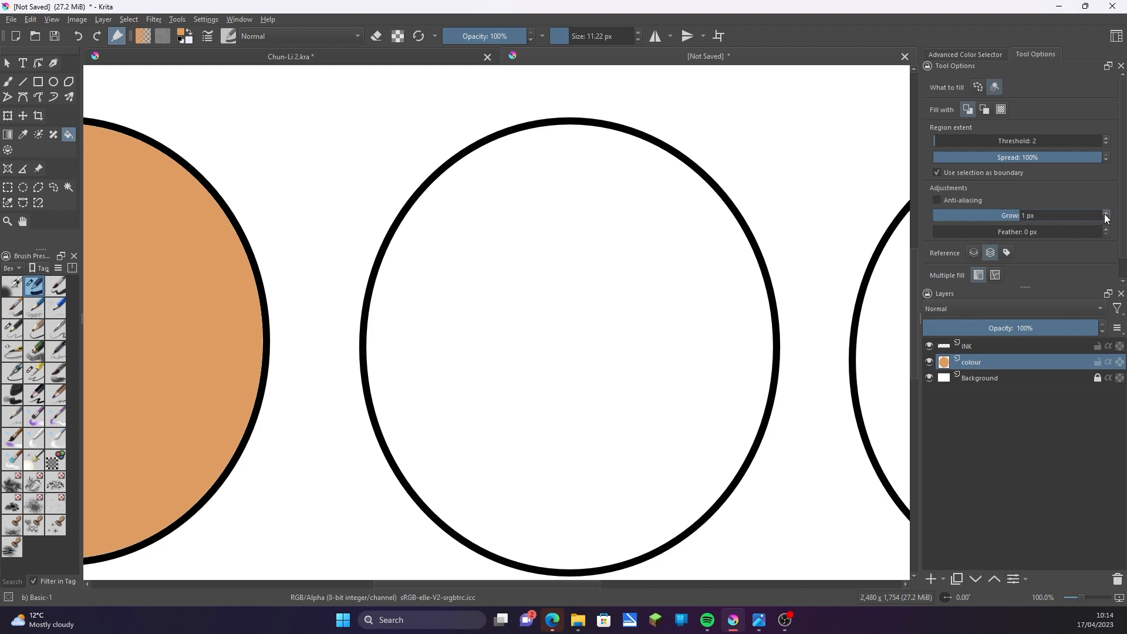
click(1106, 213)
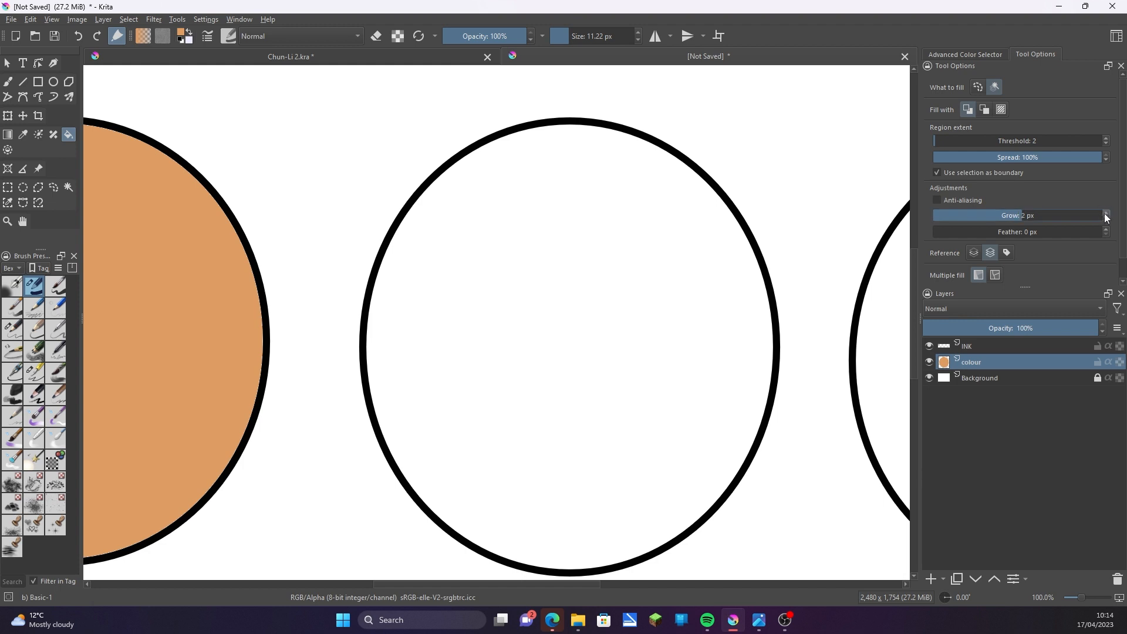
click(718, 387)
key(plus)
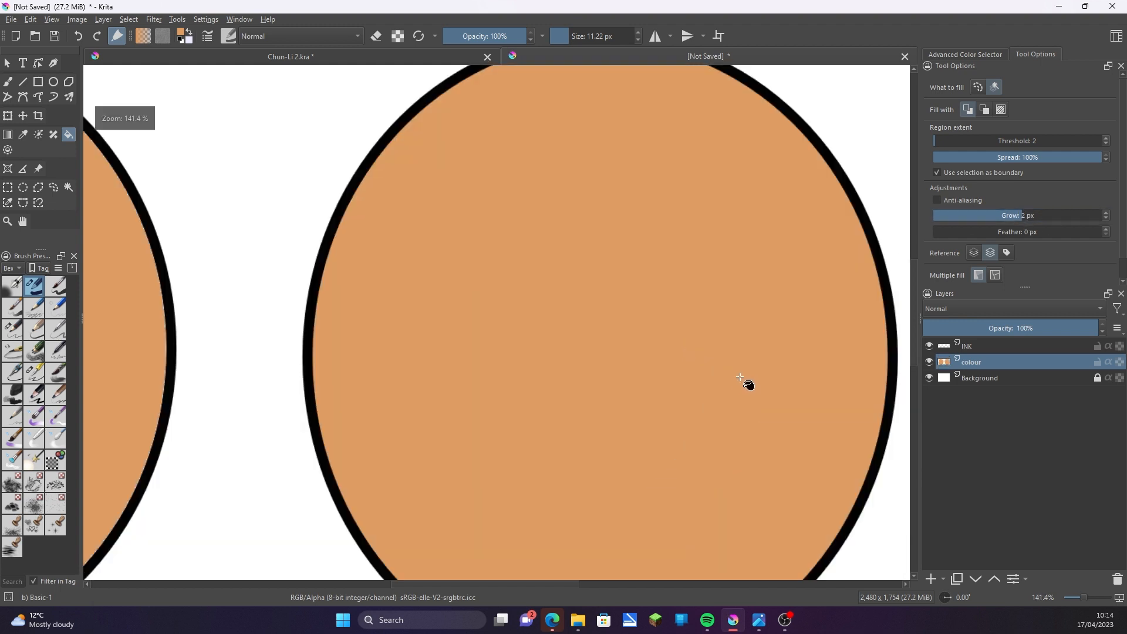
key(plus)
drag(340, 403, 585, 383)
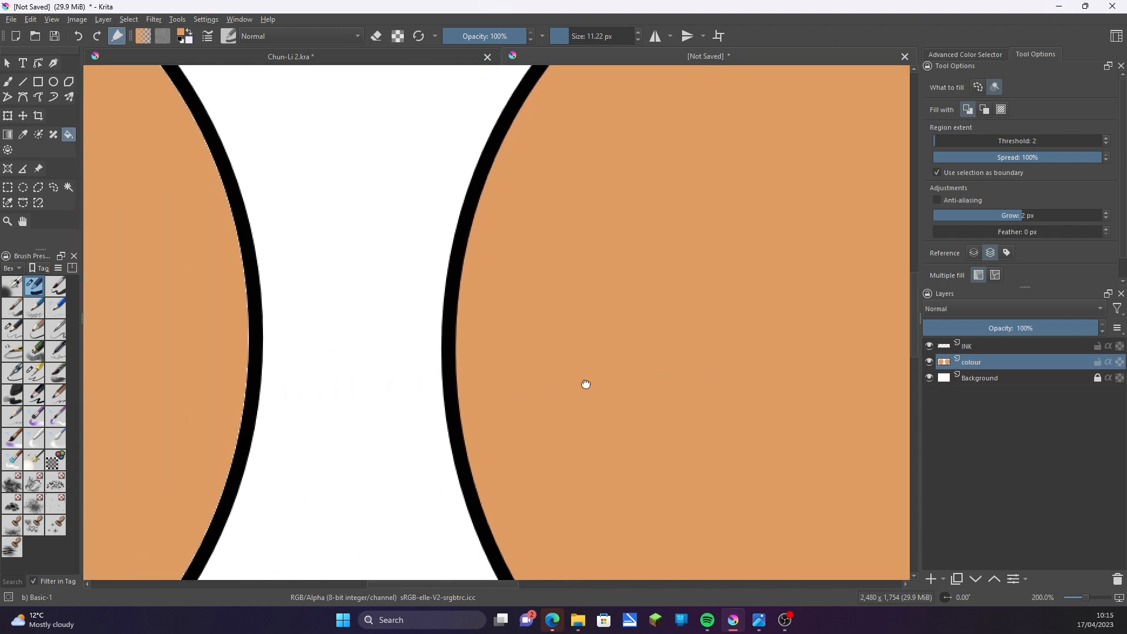
Try filling the right circle with the fill reference set to the current layer only.
key(minus)
key(minus)
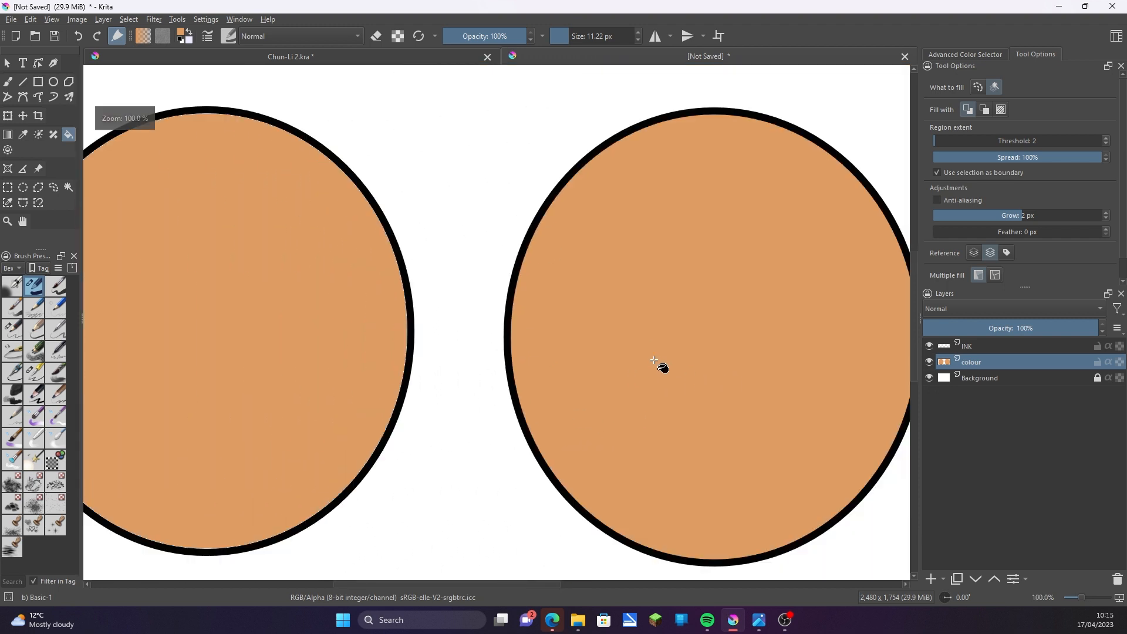
drag(662, 339, 471, 339)
key(minus)
drag(589, 353, 429, 365)
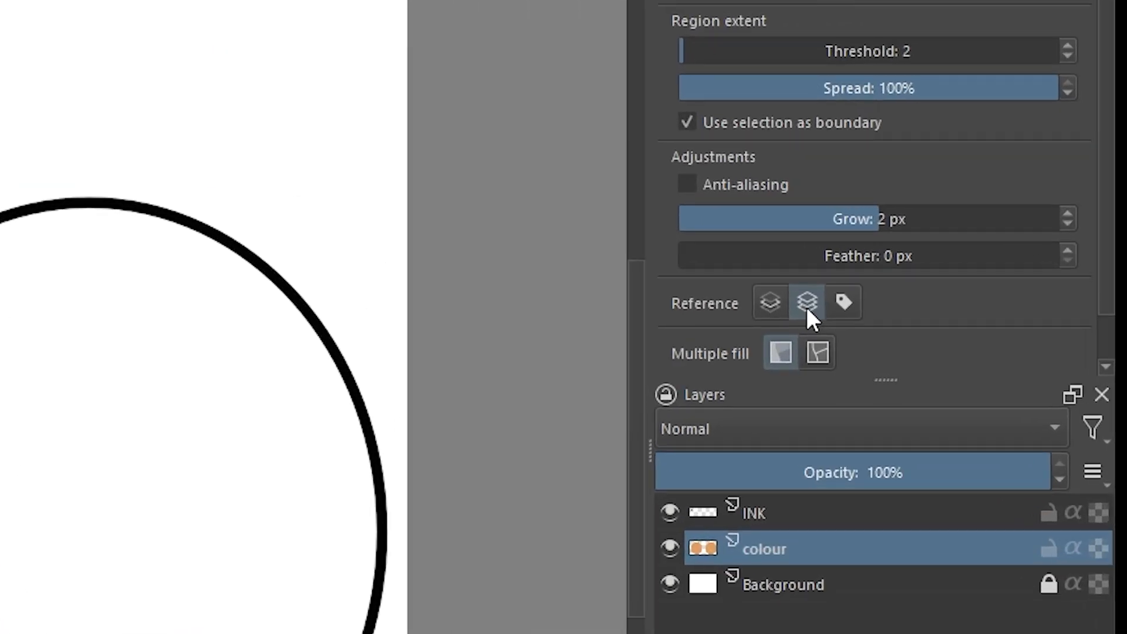
click(770, 302)
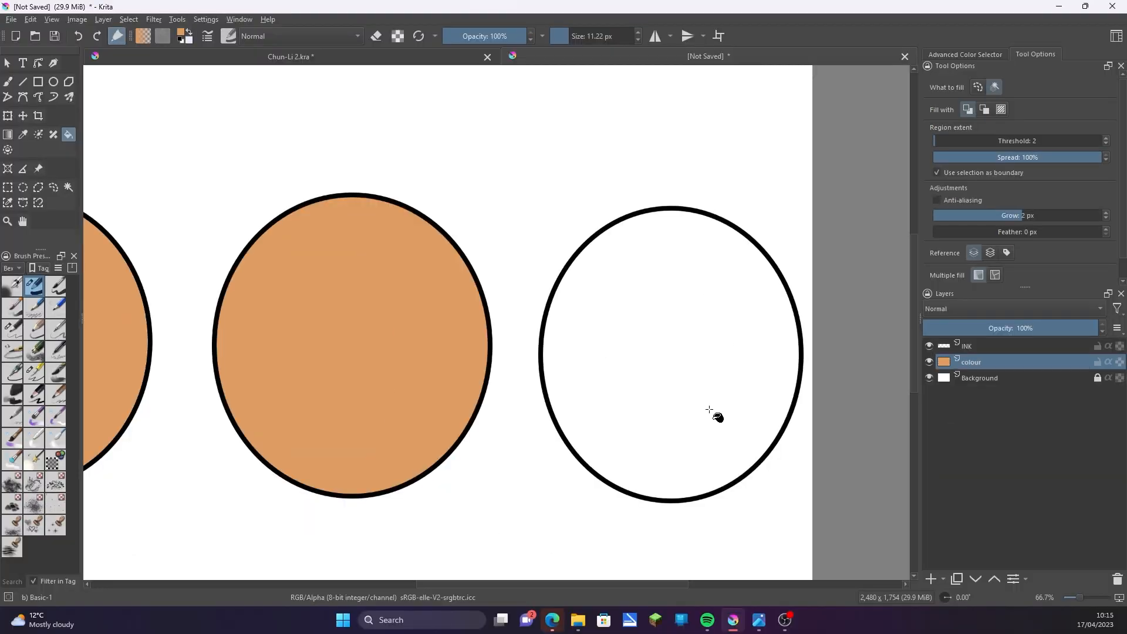
click(717, 415)
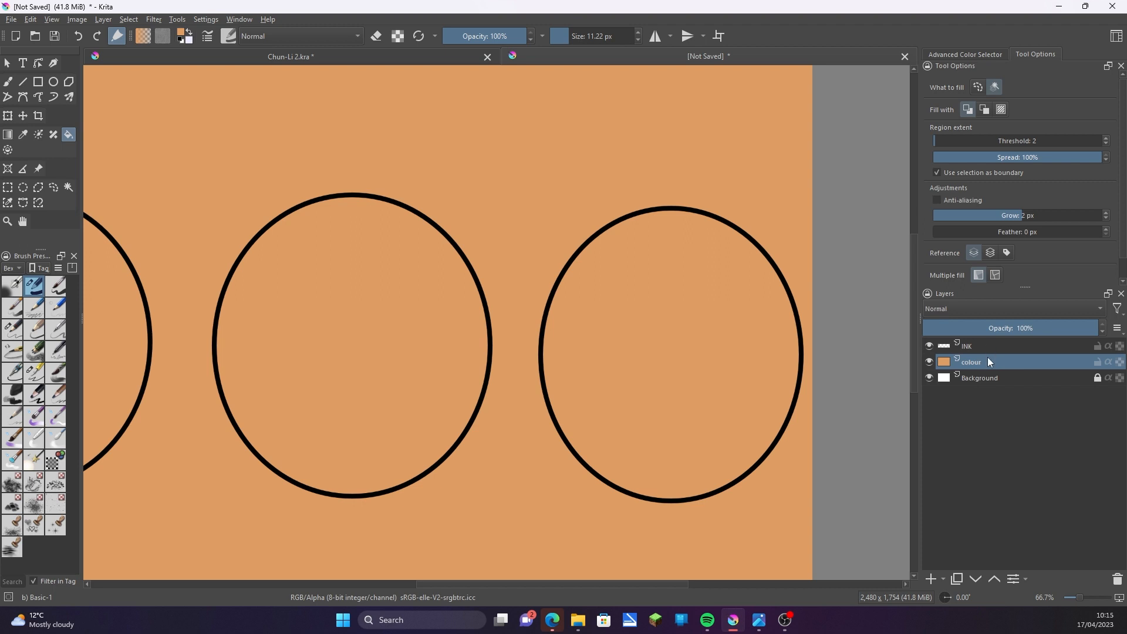
Undo the current-layer fill, set the fill reference back to all layers, and fill the right circle orange.
click(991, 253)
click(78, 37)
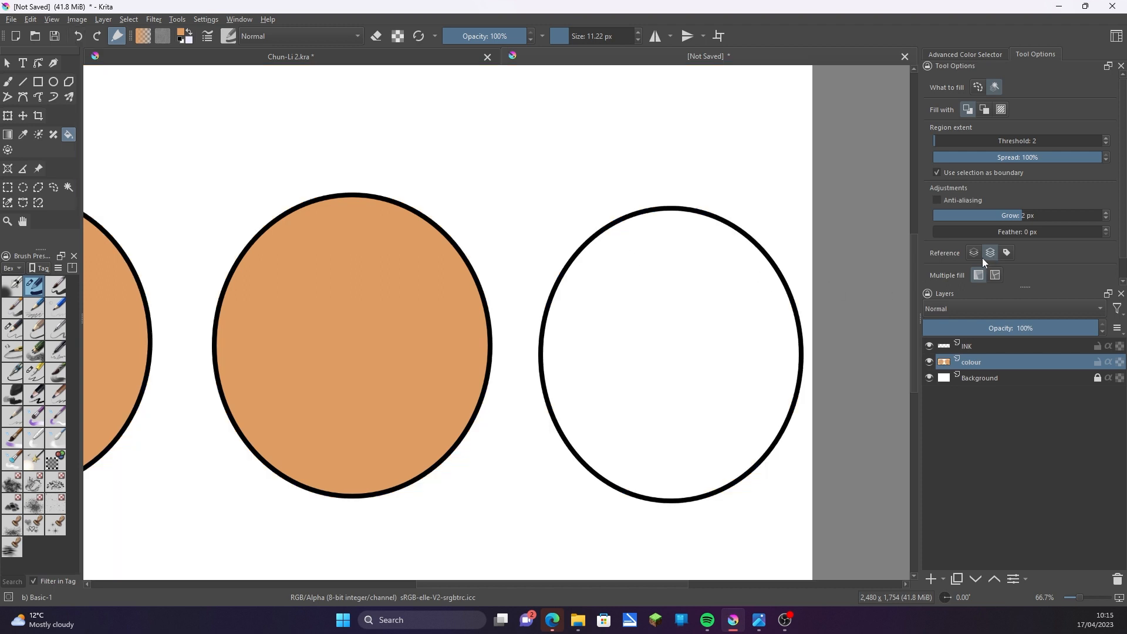
click(735, 370)
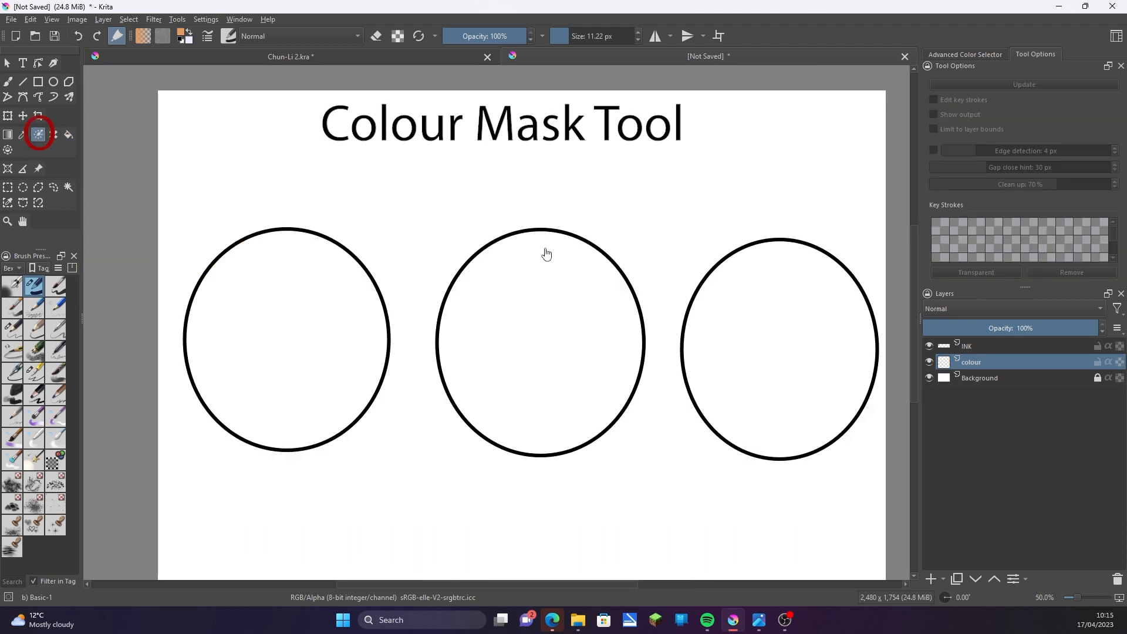
Add a colorize mask to the INK layer and scribble a red key stroke inside the left circle.
click(975, 346)
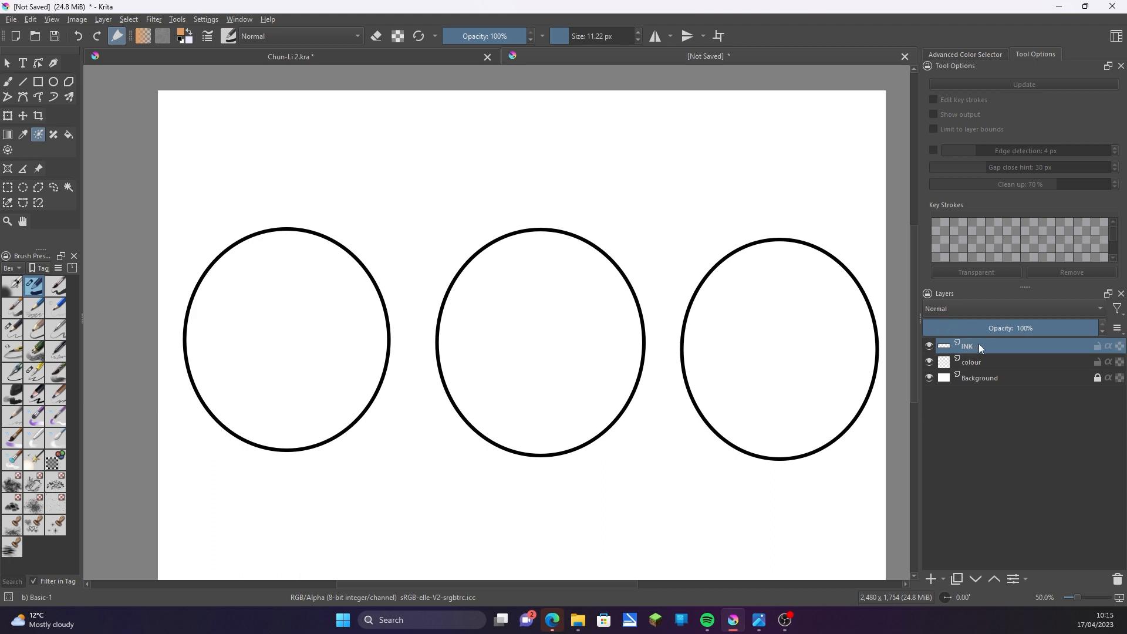
click(319, 337)
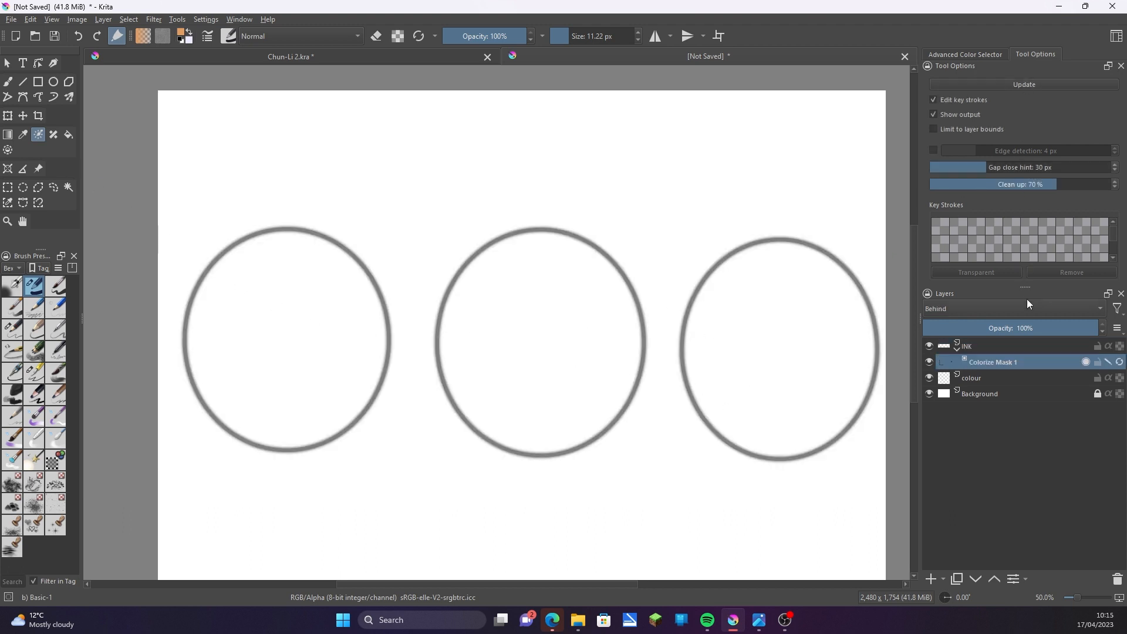
click(987, 54)
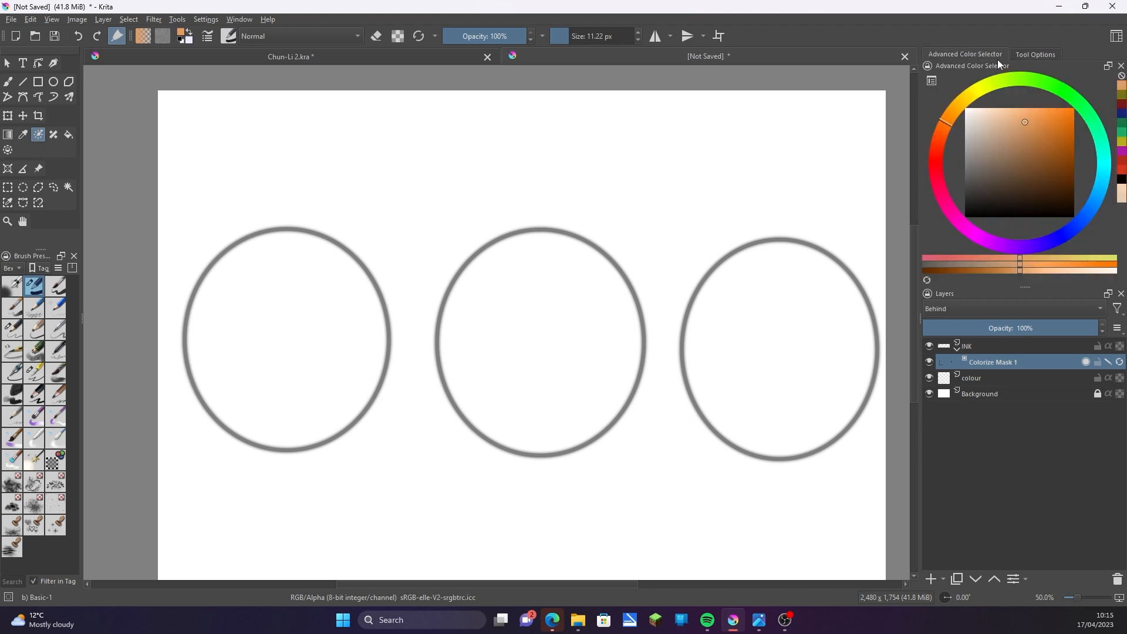
click(936, 172)
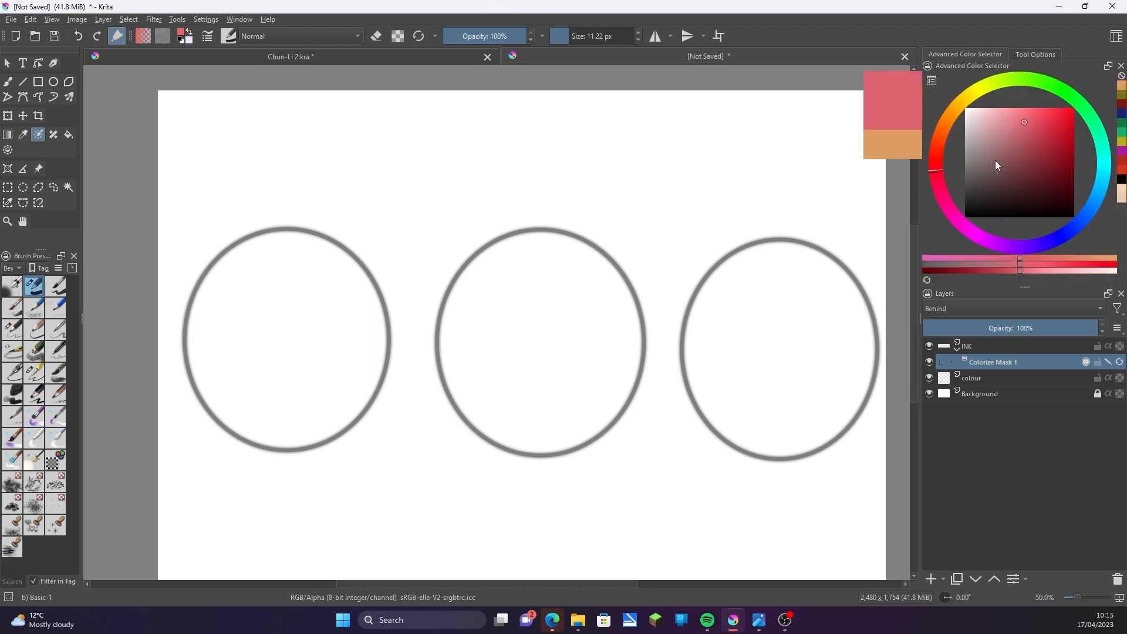
click(1049, 131)
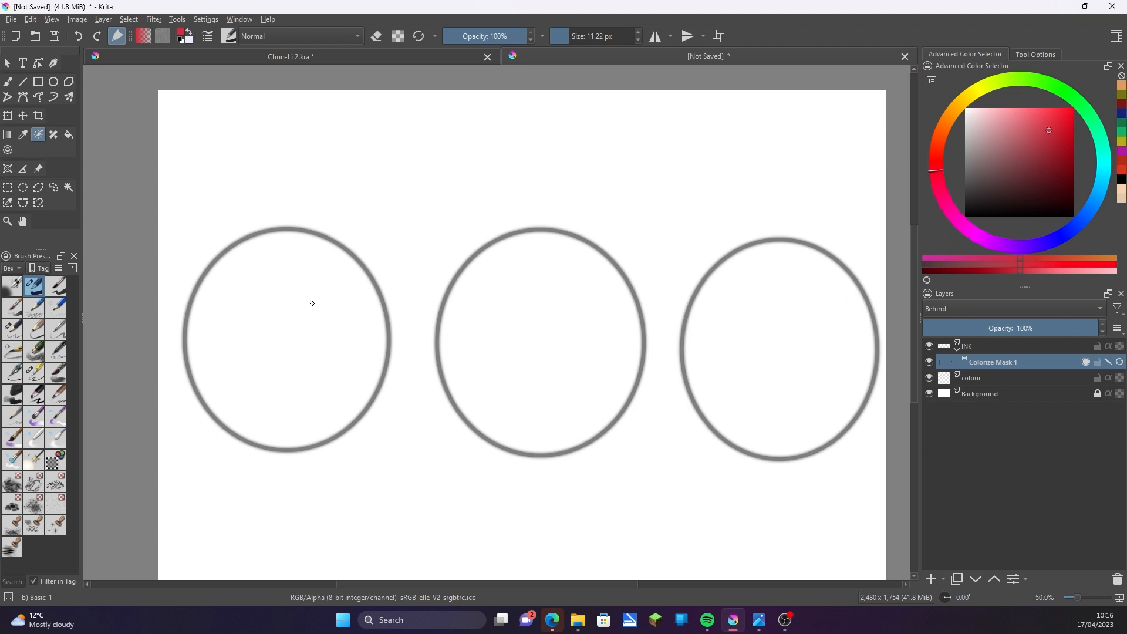
mouse_move(272, 270)
mouse_down()
mouse_move(295, 277)
mouse_move(312, 301)
mouse_move(301, 393)
mouse_up()
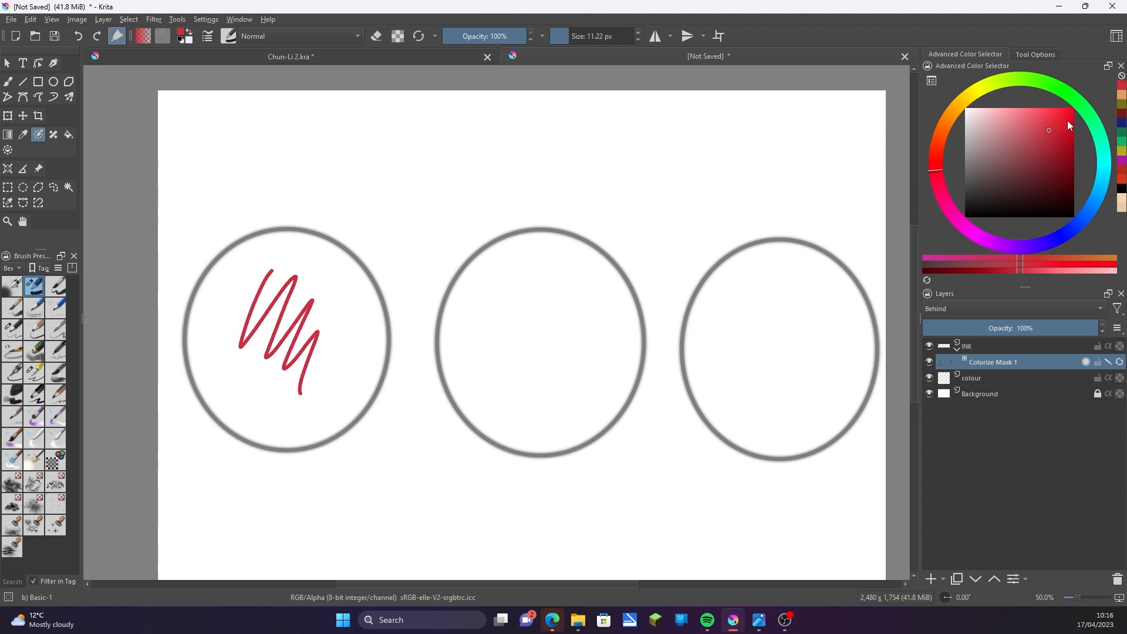
Scribble a green key stroke inside the middle circle and a blue one inside the right circle.
click(1070, 96)
mouse_move(531, 267)
mouse_down()
mouse_move(503, 345)
mouse_move(564, 340)
mouse_move(546, 391)
mouse_up()
click(1074, 228)
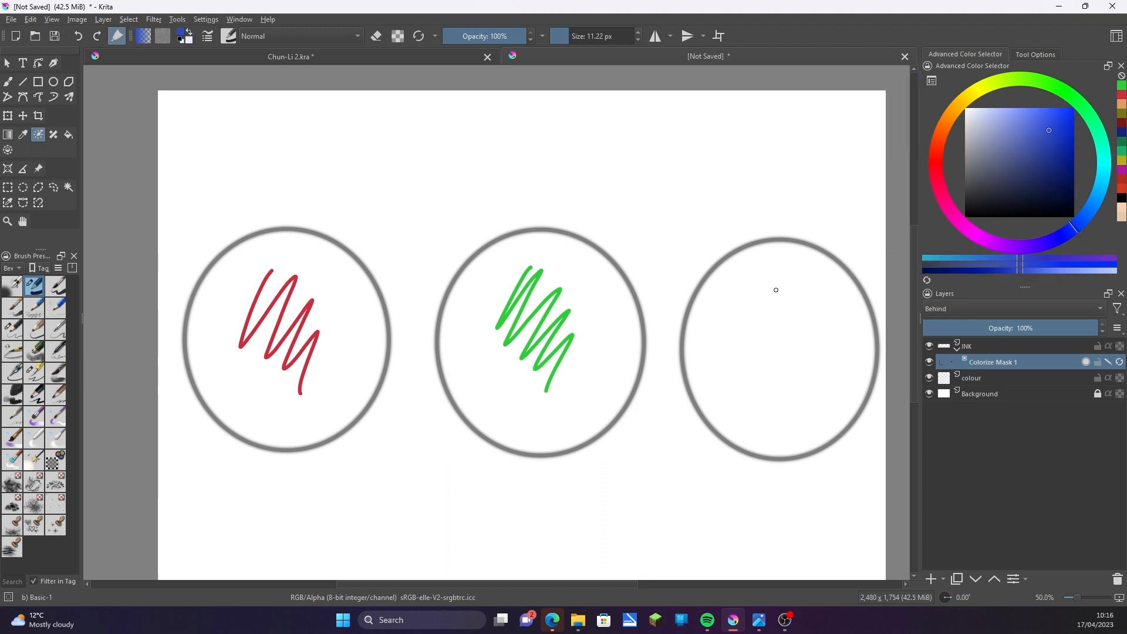
mouse_move(784, 281)
mouse_down()
mouse_move(737, 352)
mouse_move(769, 409)
mouse_up()
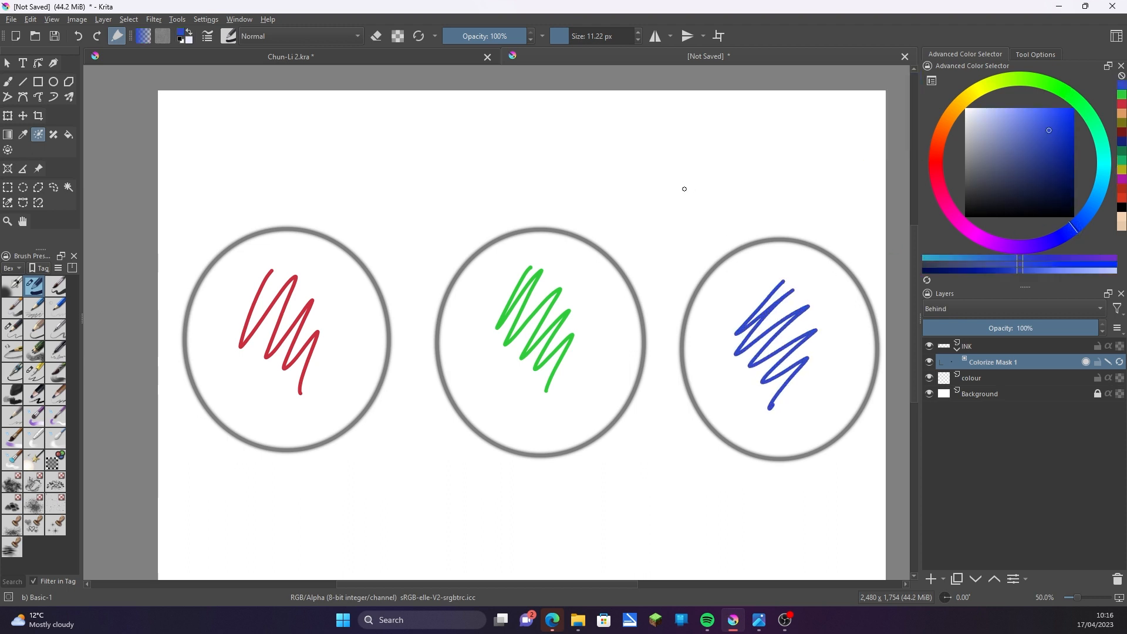
Draw yellow wavy key strokes across the empty background above and below the three circles.
click(975, 92)
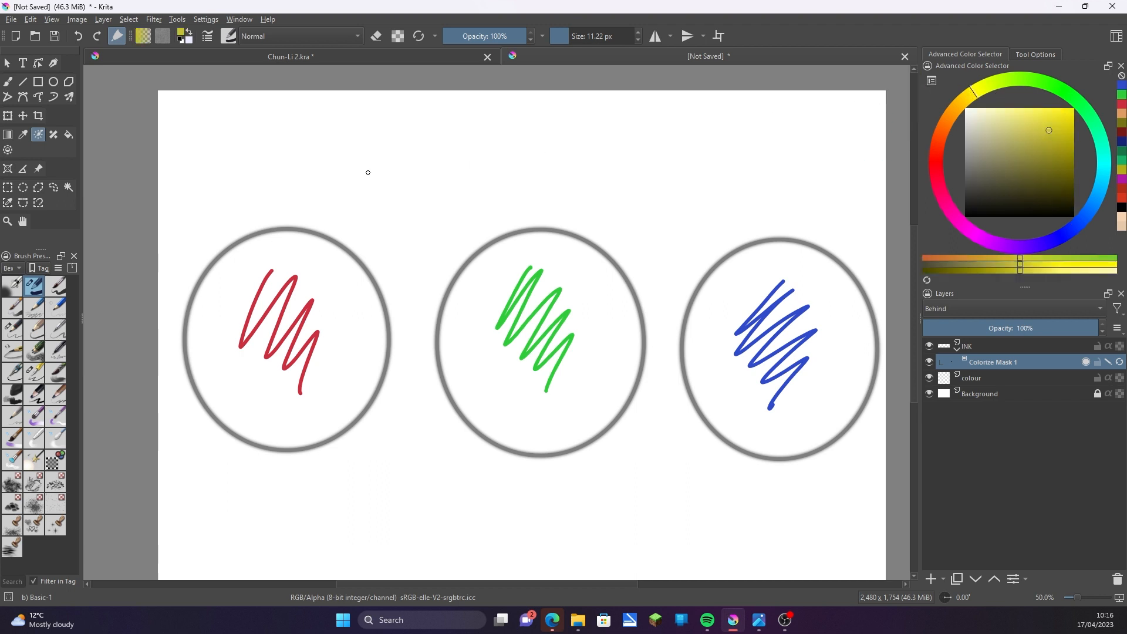
mouse_move(365, 118)
mouse_down()
mouse_move(339, 165)
mouse_move(510, 135)
mouse_move(728, 147)
mouse_move(734, 166)
mouse_up()
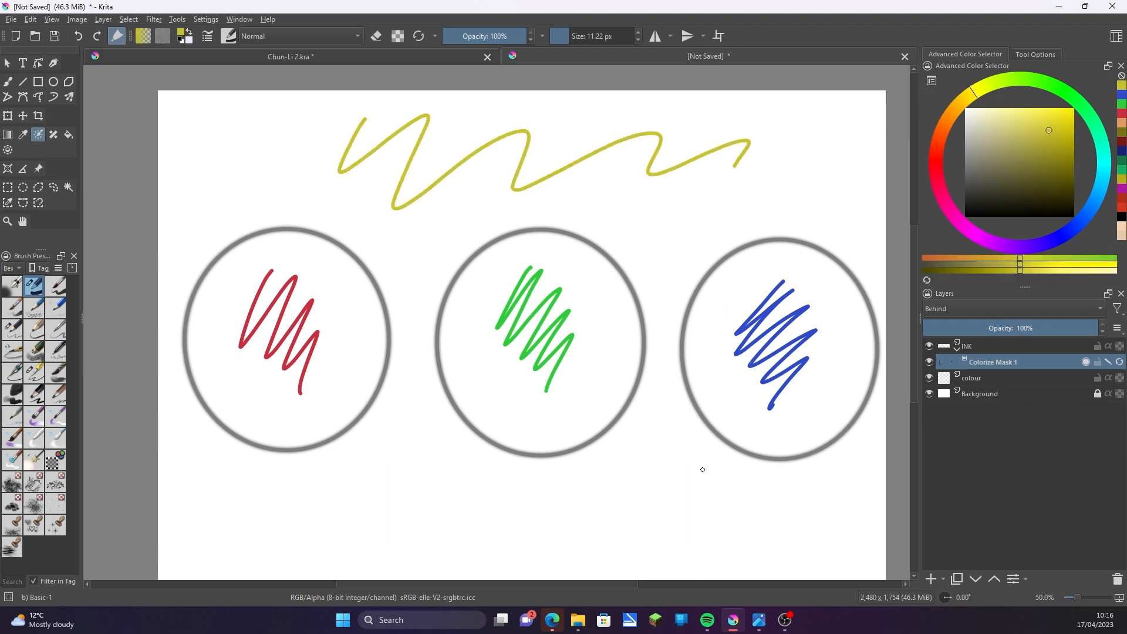
mouse_move(737, 519)
mouse_down()
mouse_move(691, 444)
mouse_move(610, 497)
mouse_move(492, 495)
mouse_move(301, 523)
mouse_up()
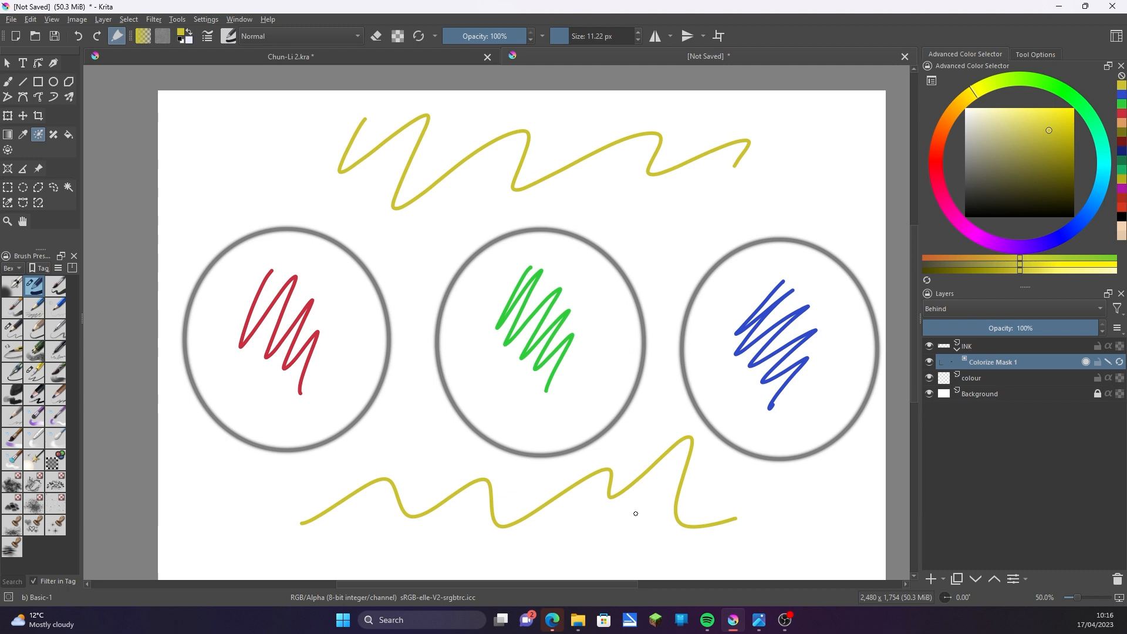
Mark the yellow key stroke colour as transparent and update the colorize mask.
click(1043, 54)
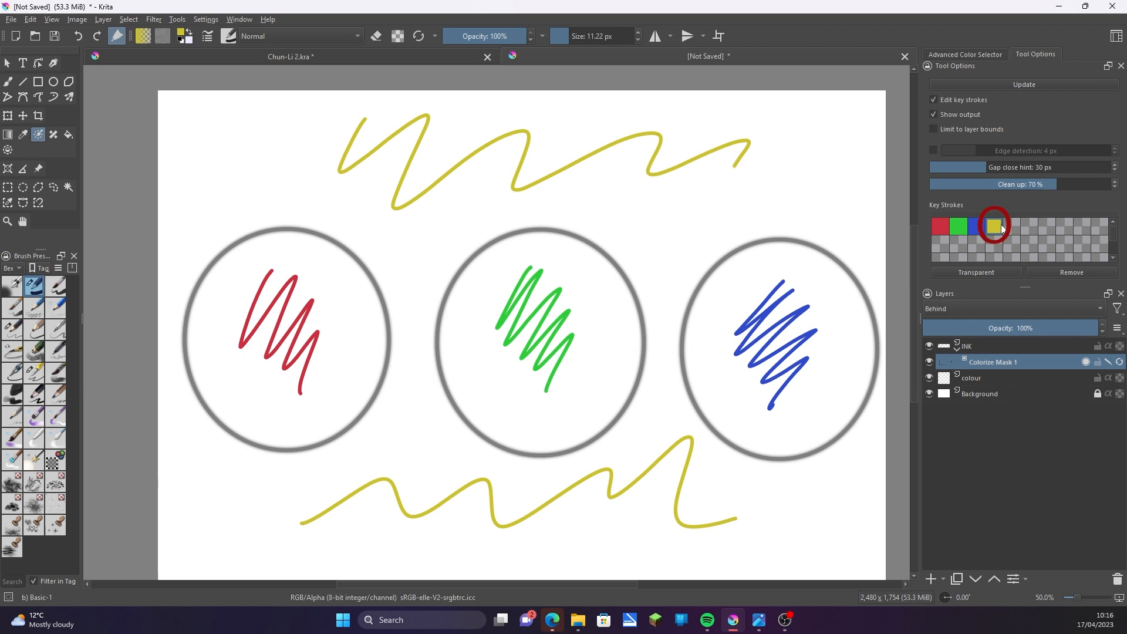
click(992, 273)
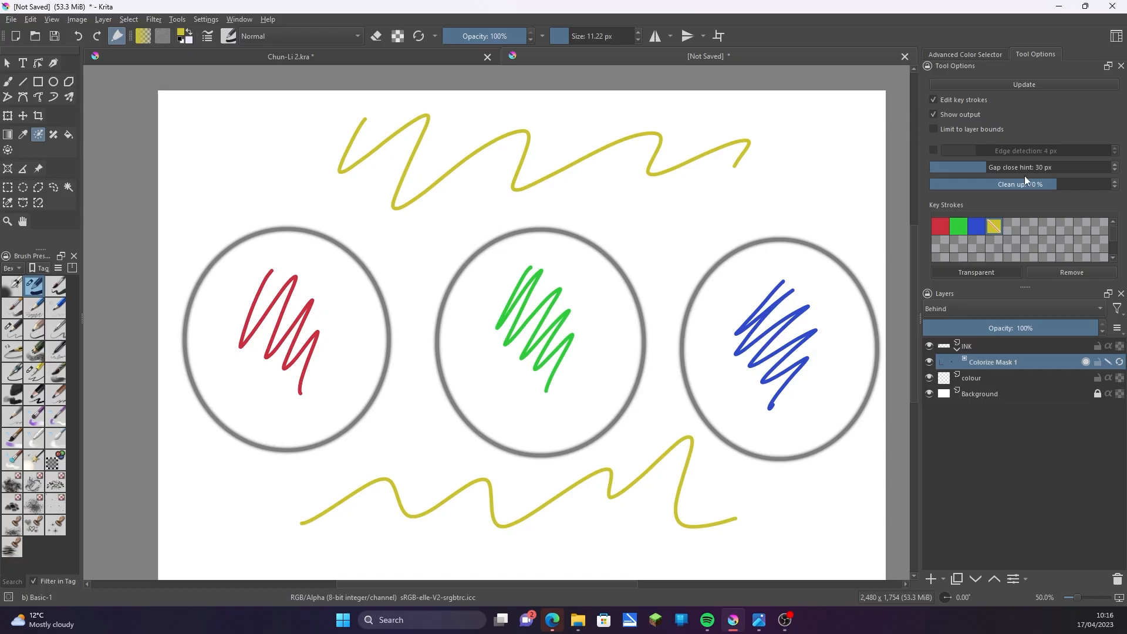
click(1026, 85)
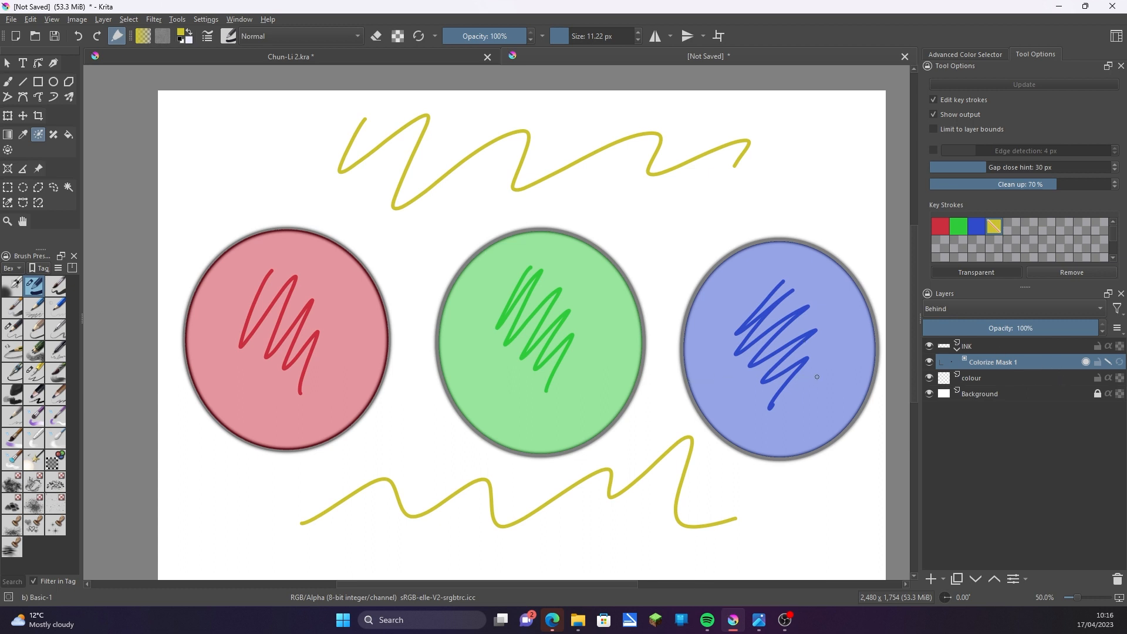
Remove the yellow key stroke colour from the colorize mask.
key(minus)
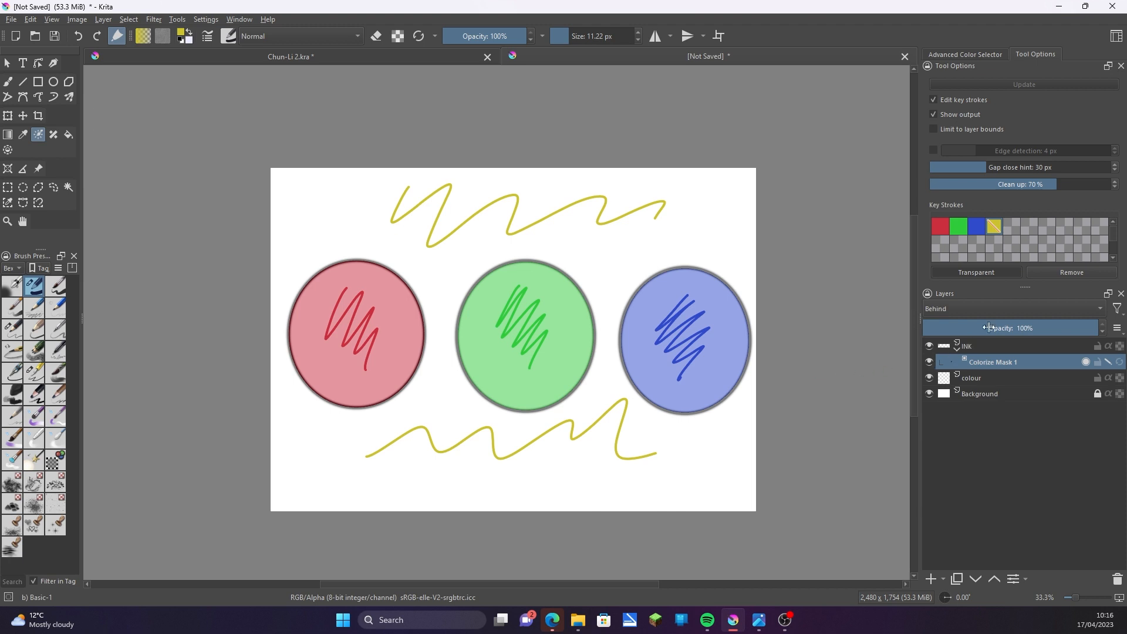
click(1072, 272)
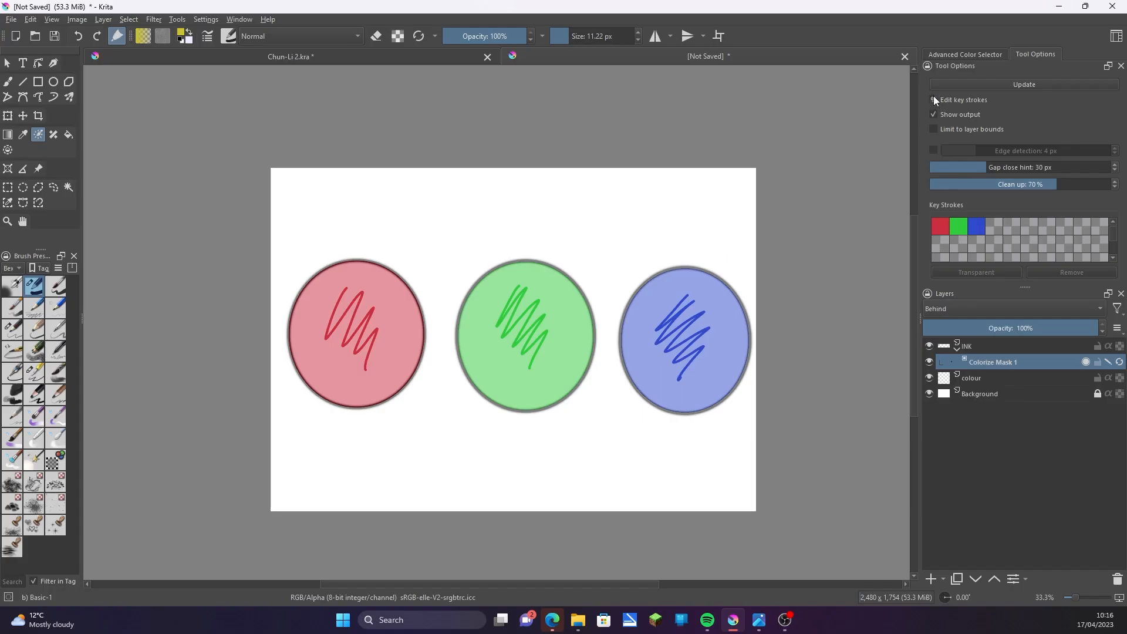
Turn off key stroke editing for the practice circles, and add a colorize mask to the INK layer of Chun-Li 2.kra.
click(934, 100)
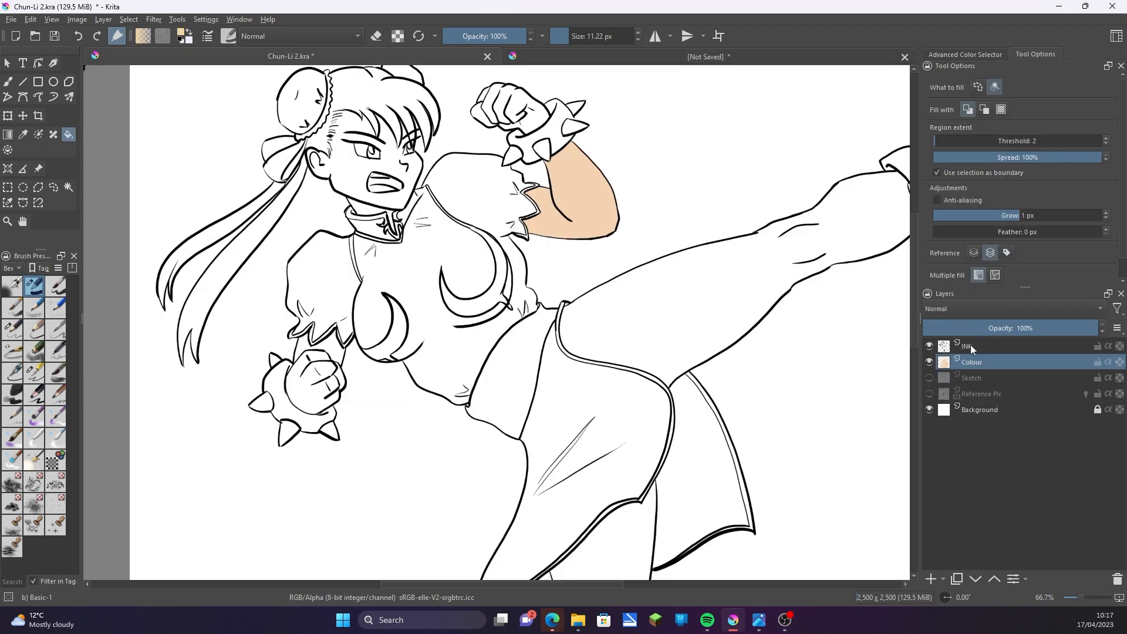
click(971, 345)
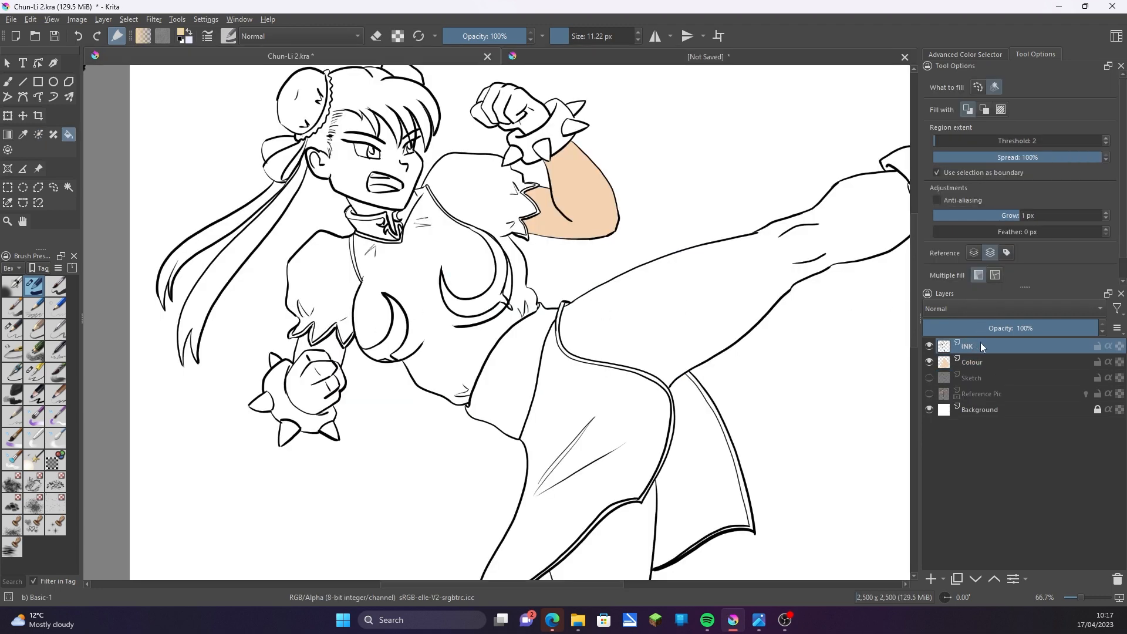
click(38, 135)
click(326, 205)
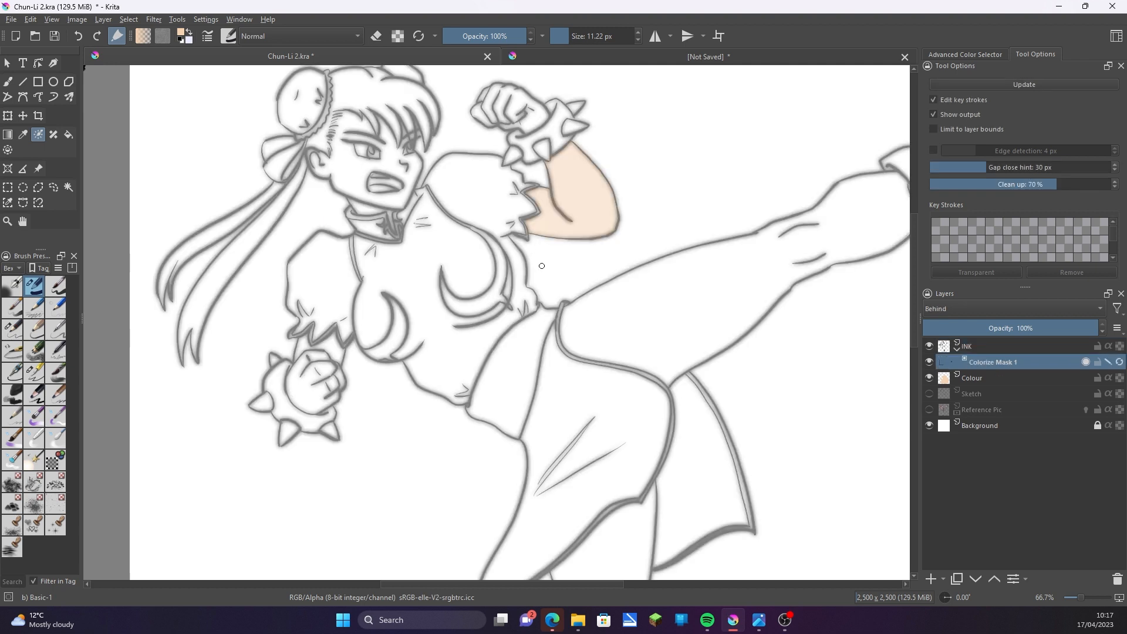
Scribble skin-tone key strokes on the lowered fist and face, and a dark brown key stroke across the hair.
click(990, 54)
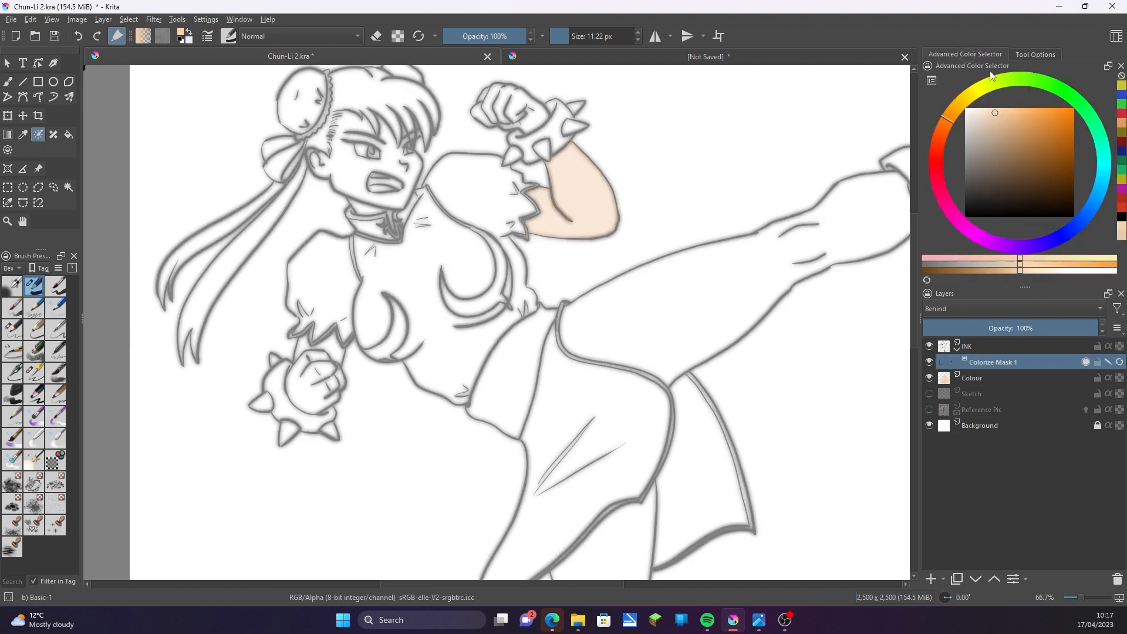
drag(315, 351, 328, 375)
drag(341, 135, 370, 208)
click(1012, 186)
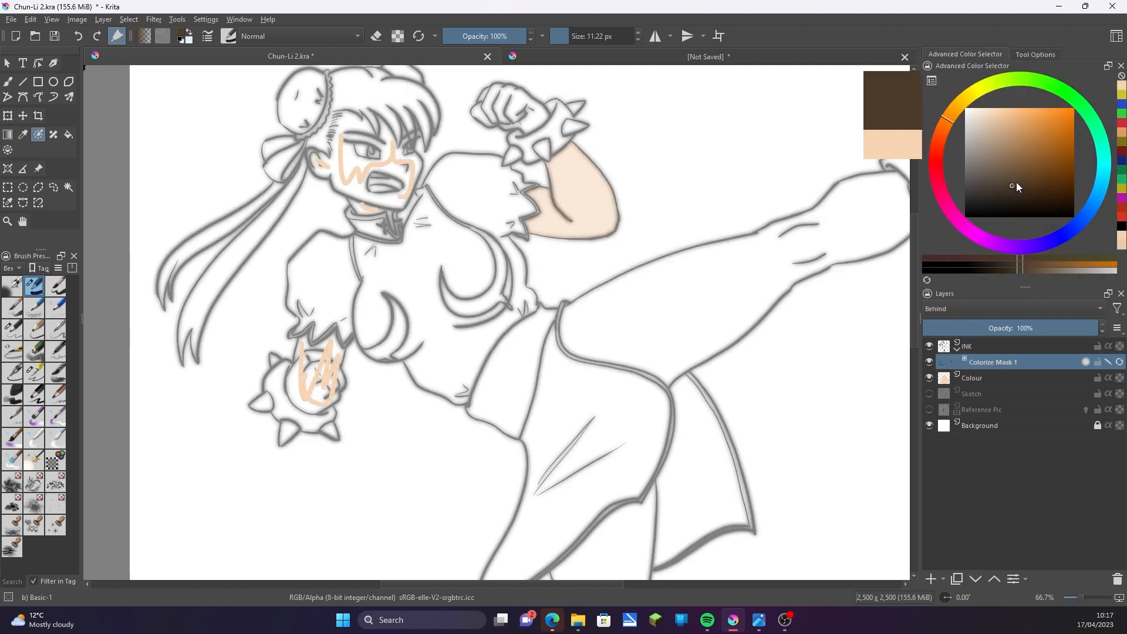
drag(435, 110, 337, 101)
Scribble blue key strokes on the bodice, both sleeves and the front skirt panel, and a darker blue one on the rear skirt panel.
click(1078, 223)
drag(1045, 139, 1053, 150)
mouse_move(369, 322)
mouse_down()
mouse_move(415, 250)
mouse_move(447, 230)
mouse_up()
drag(462, 160, 500, 203)
drag(318, 305, 336, 283)
drag(420, 287, 461, 380)
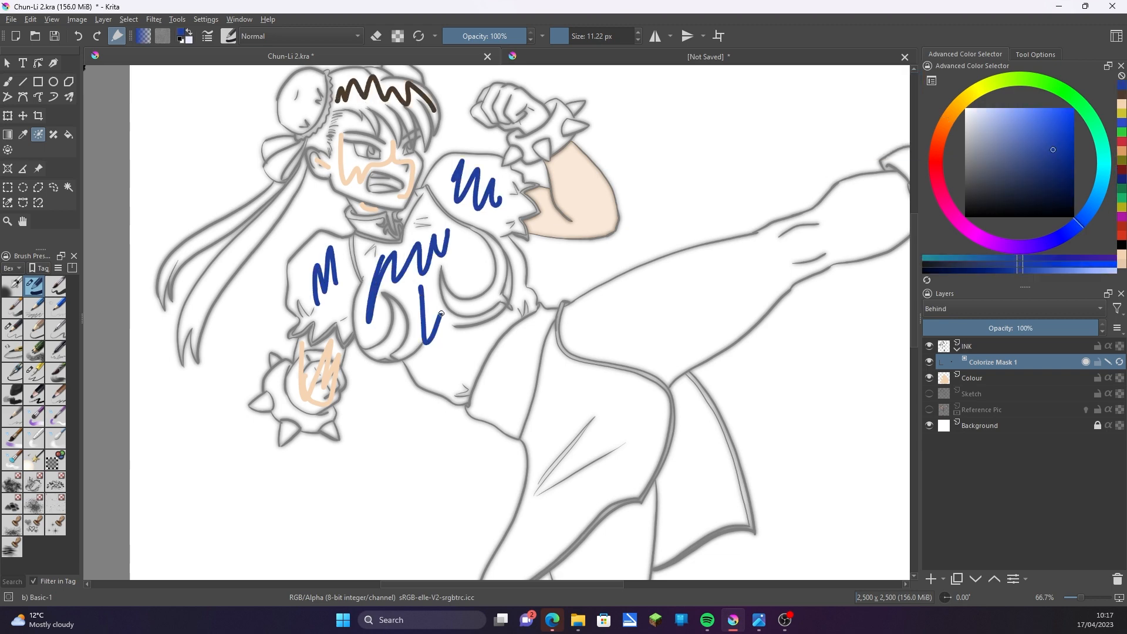
drag(558, 368, 574, 526)
click(1042, 175)
drag(696, 406, 716, 494)
Draw gold key strokes inside the chest crescents and dark grey key strokes along both spiked wristbands.
click(958, 105)
click(1015, 134)
drag(498, 280, 381, 351)
click(970, 193)
drag(561, 111, 520, 144)
drag(284, 371, 320, 417)
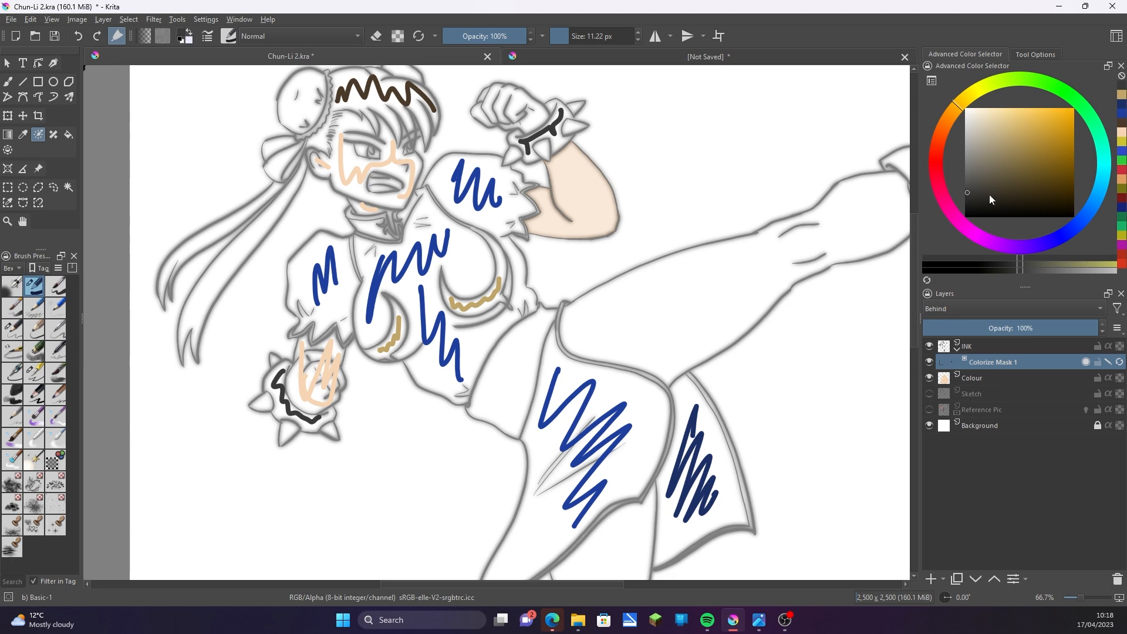
Scribble reddish-brown key strokes along the raised leg and the standing leg.
click(1021, 170)
click(1024, 156)
click(1020, 142)
drag(611, 324, 883, 197)
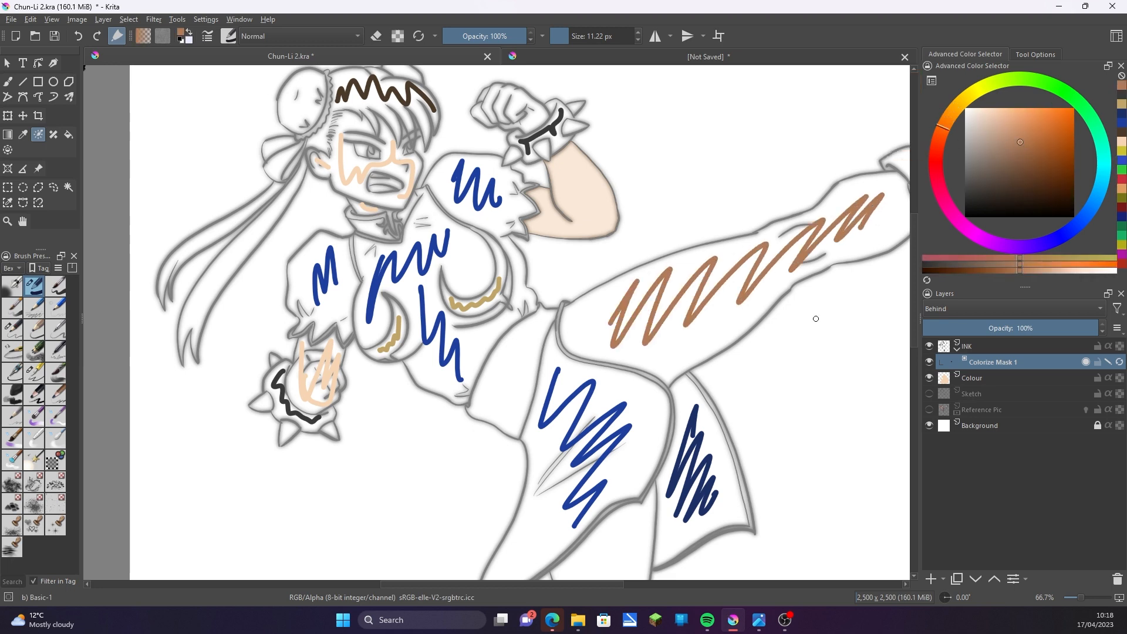
scroll(815, 317, down, 1)
drag(816, 317, 719, 164)
drag(560, 342, 584, 479)
Draw purple wavy key strokes across the empty background on all sides of the fighter.
scroll(843, 287, down, 1)
drag(844, 287, 720, 347)
click(996, 243)
mouse_move(560, 142)
mouse_down()
mouse_move(561, 186)
mouse_move(711, 128)
mouse_up()
drag(751, 229, 664, 541)
mouse_move(453, 547)
mouse_down()
mouse_move(382, 358)
mouse_move(338, 382)
mouse_up()
drag(337, 113, 330, 196)
Update the colorize mask with the purple key stroke colour set as transparent, and turn off key stroke editing.
click(1054, 55)
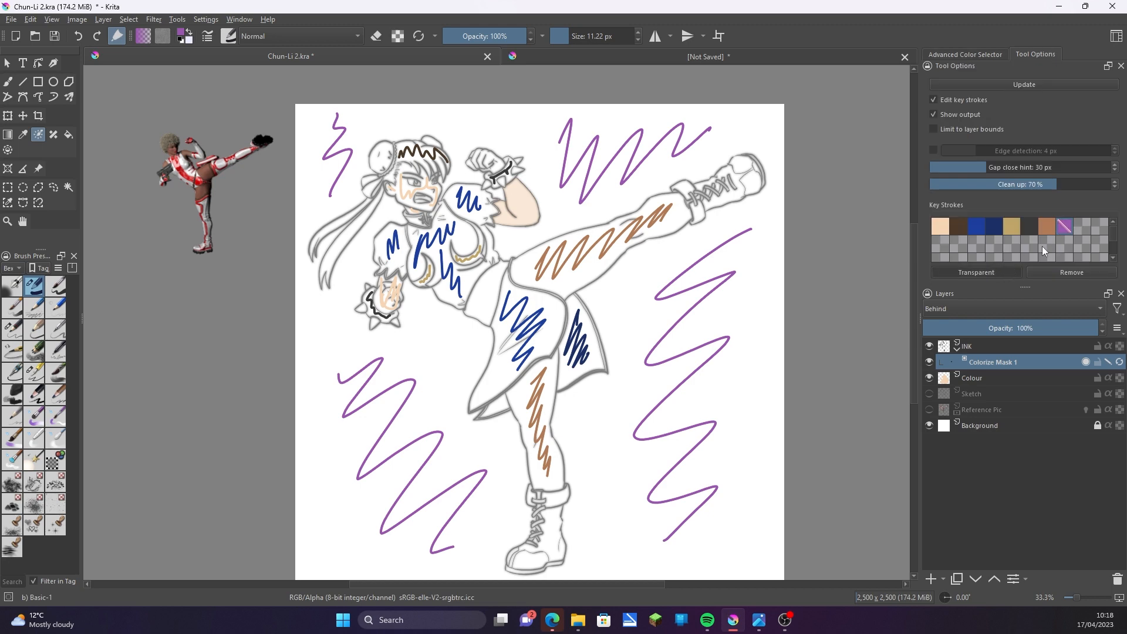
click(1035, 84)
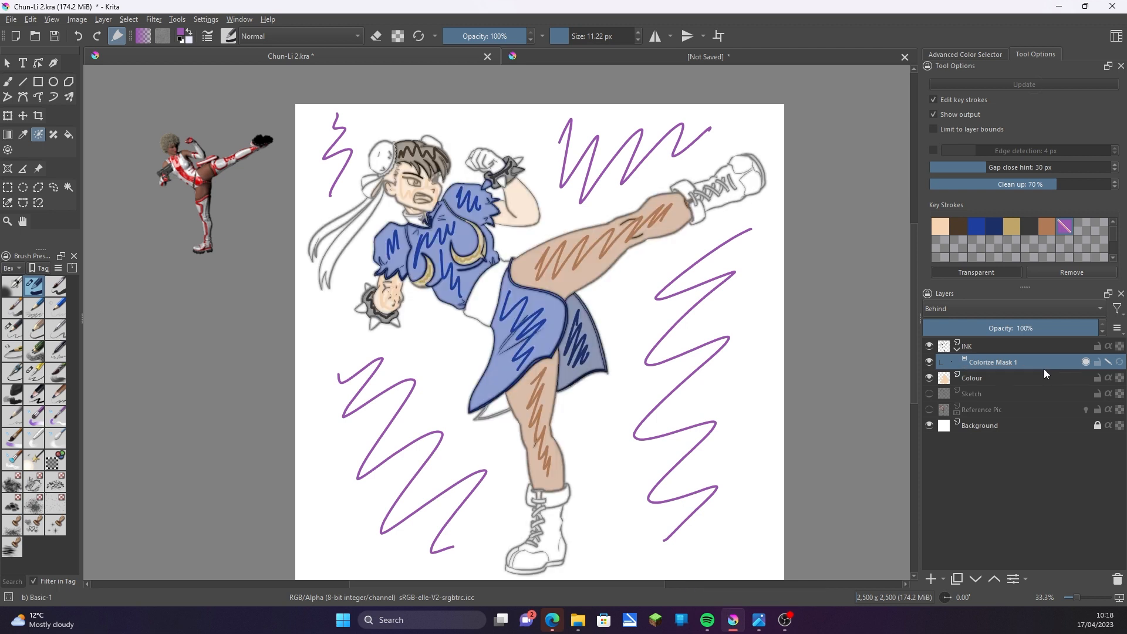
click(934, 99)
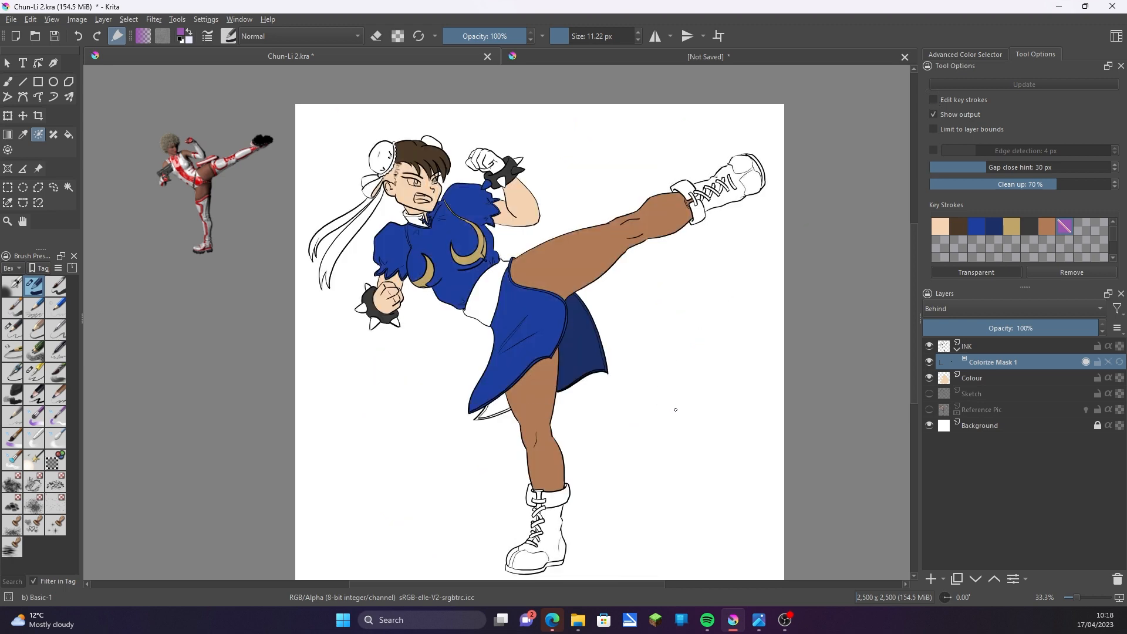
click(7, 82)
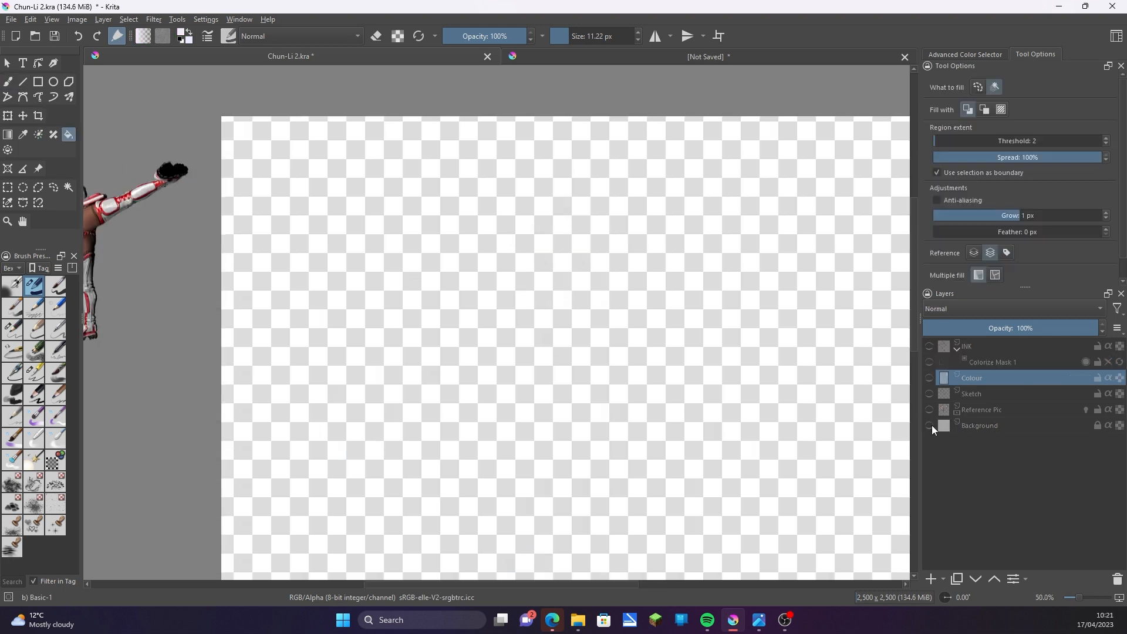
Fill the Background layer with bright magenta for contrast, and show the Colour and INK layers again.
click(929, 425)
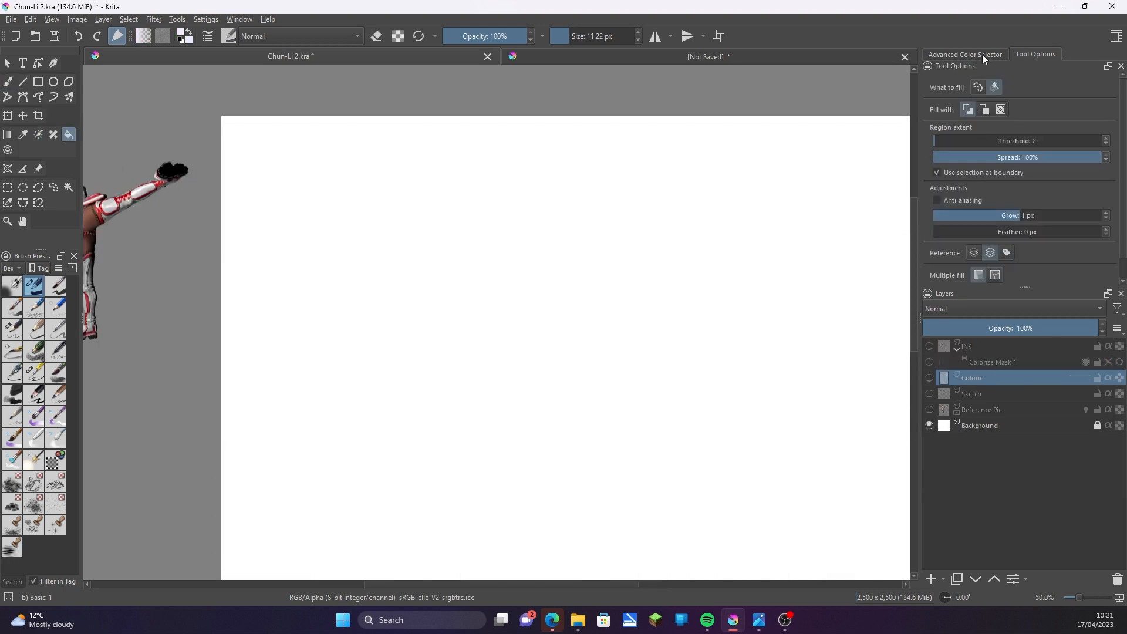
click(981, 54)
click(1025, 114)
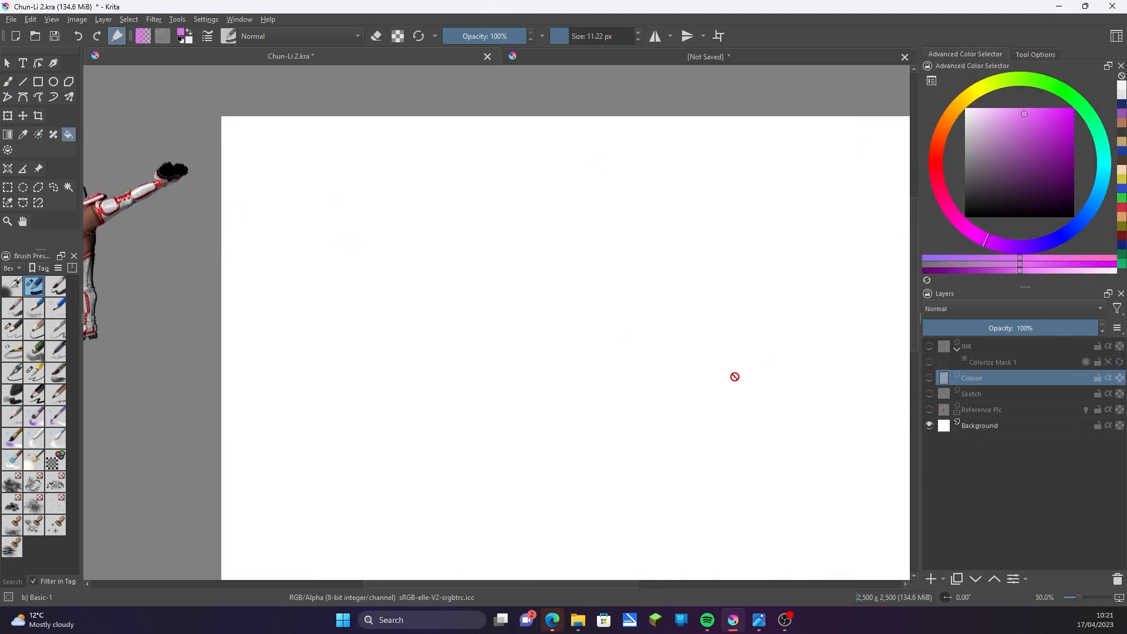
click(979, 424)
click(748, 375)
click(929, 377)
click(929, 346)
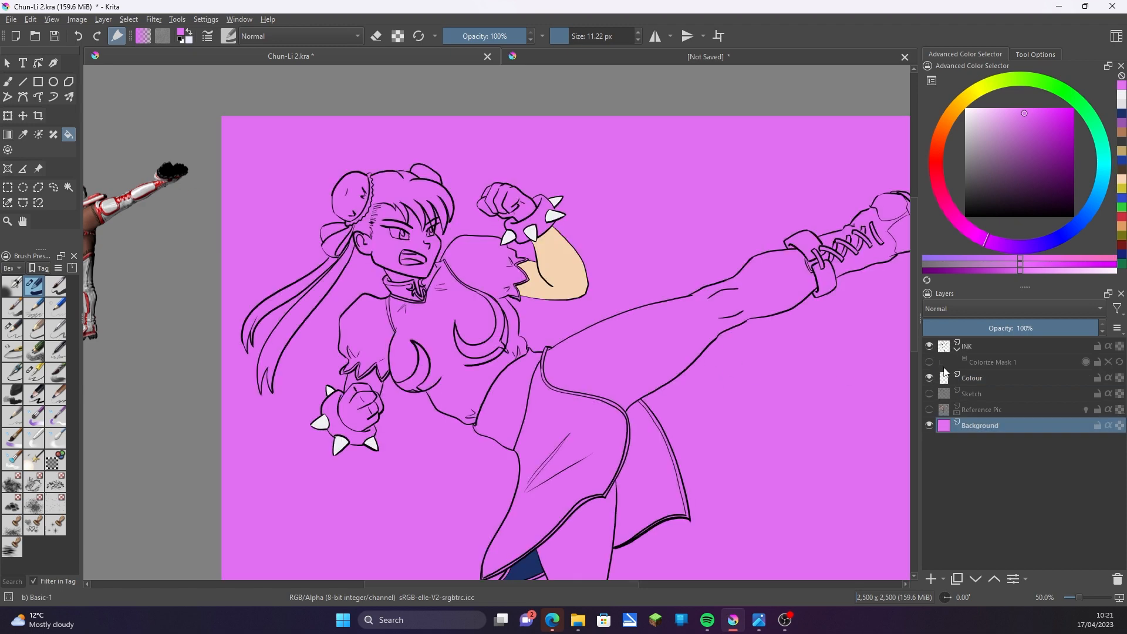
Try to fill the raised wristband dark grey on the Background layer and on the Colour layer, undoing each fill.
click(965, 199)
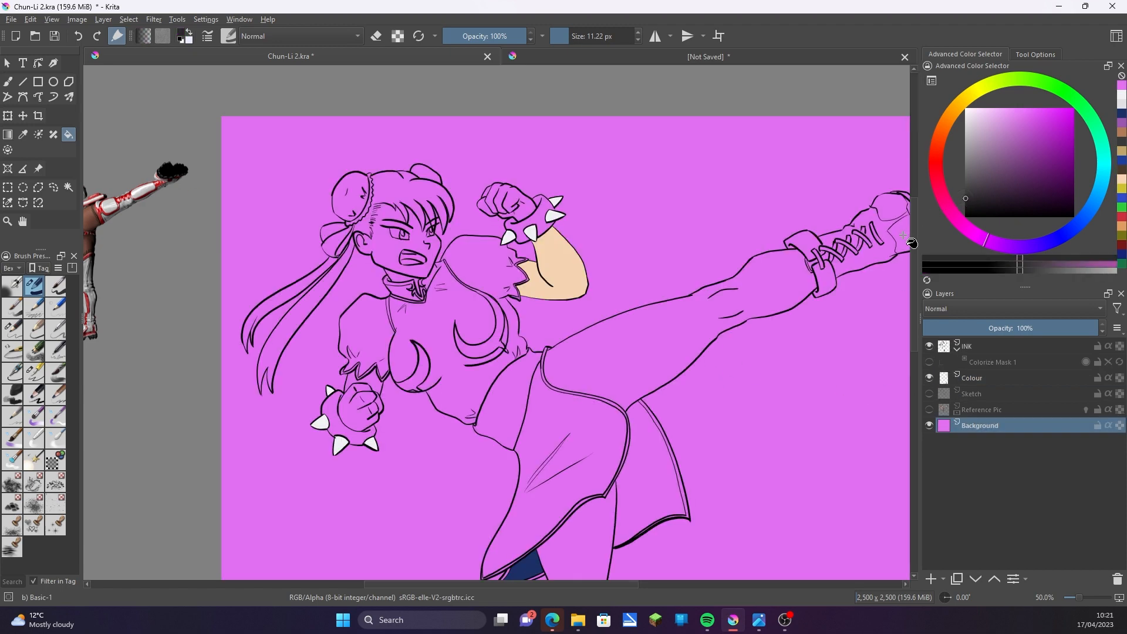
scroll(910, 242, up, 1)
click(574, 175)
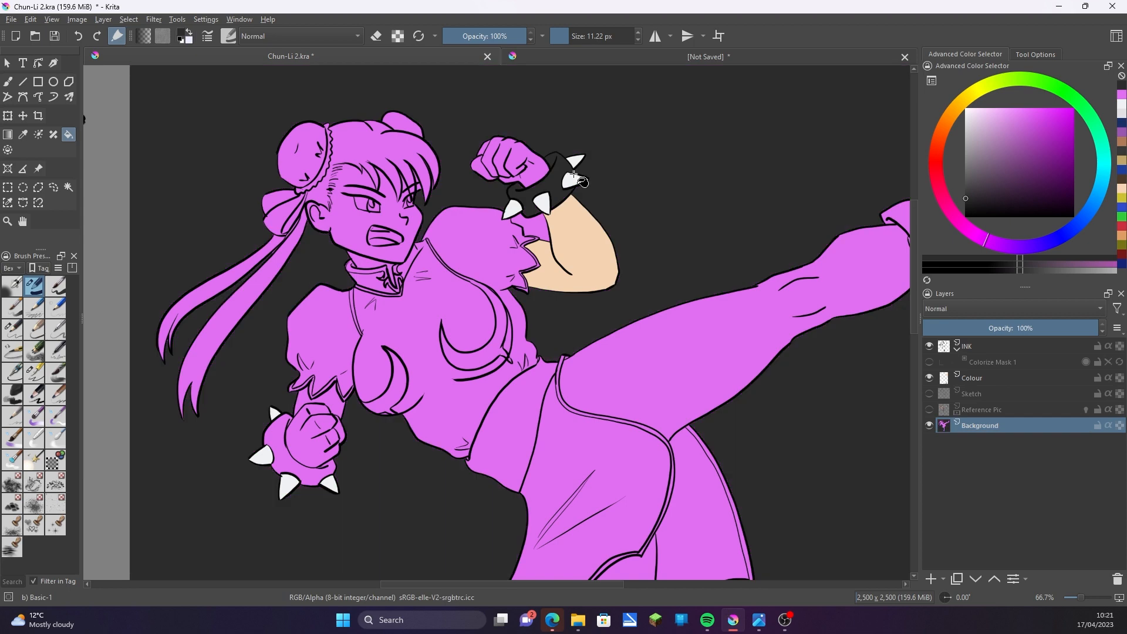
click(78, 36)
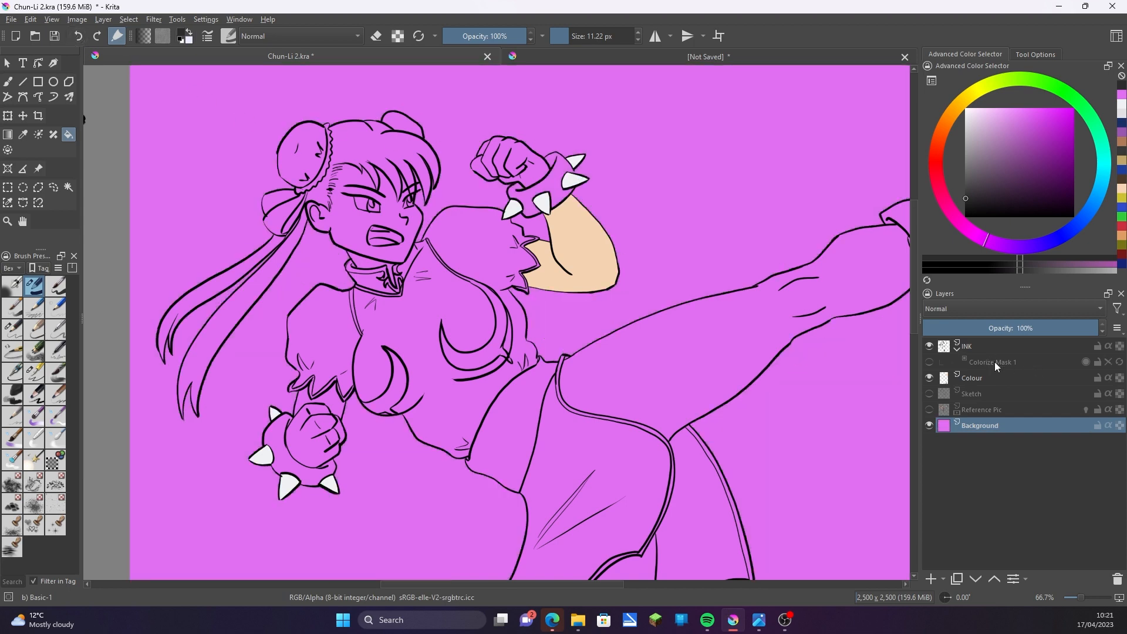
click(982, 379)
click(581, 169)
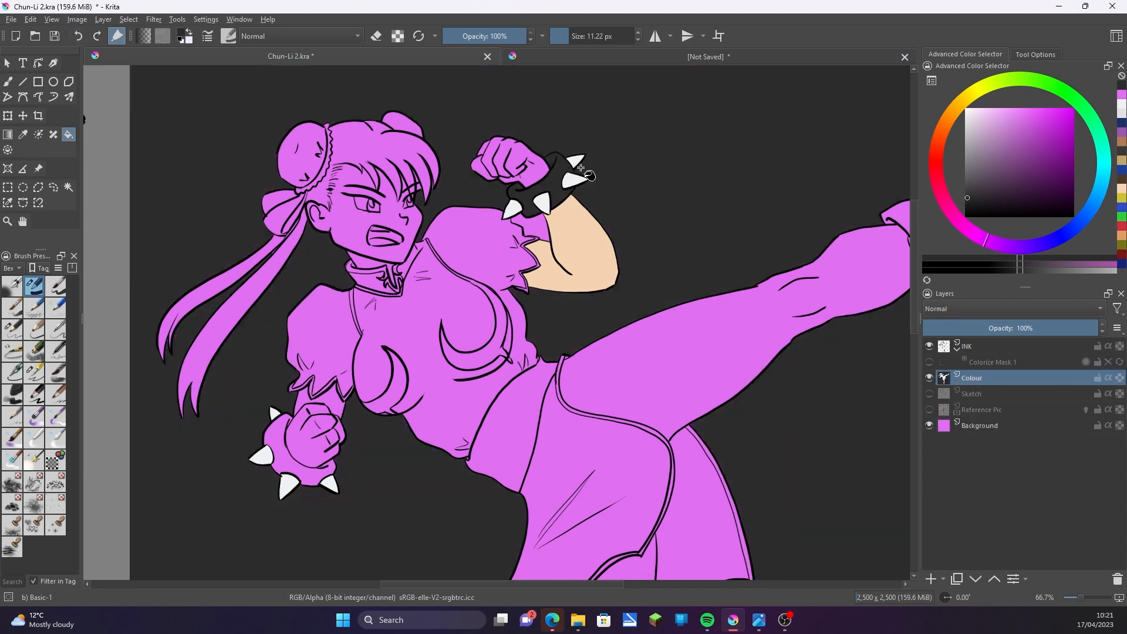
click(83, 37)
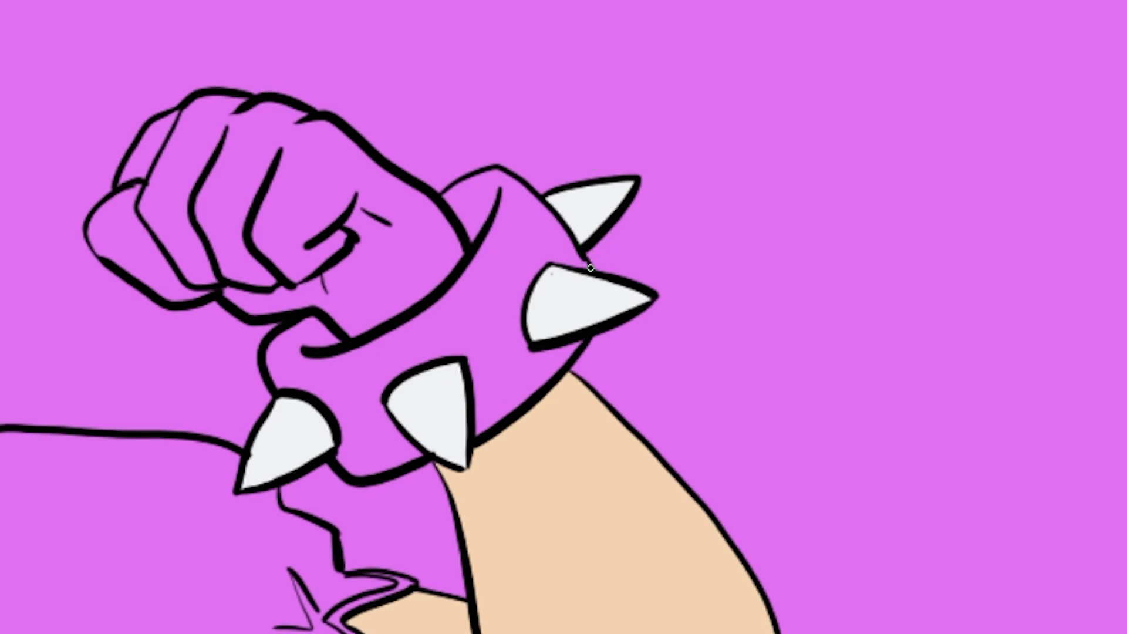
Close the gap in the raised wristband's ink outline, and fill the wristband near-black on the Colour layer.
drag(590, 268, 583, 256)
click(987, 377)
click(68, 134)
click(966, 204)
click(452, 335)
drag(426, 437, 501, 400)
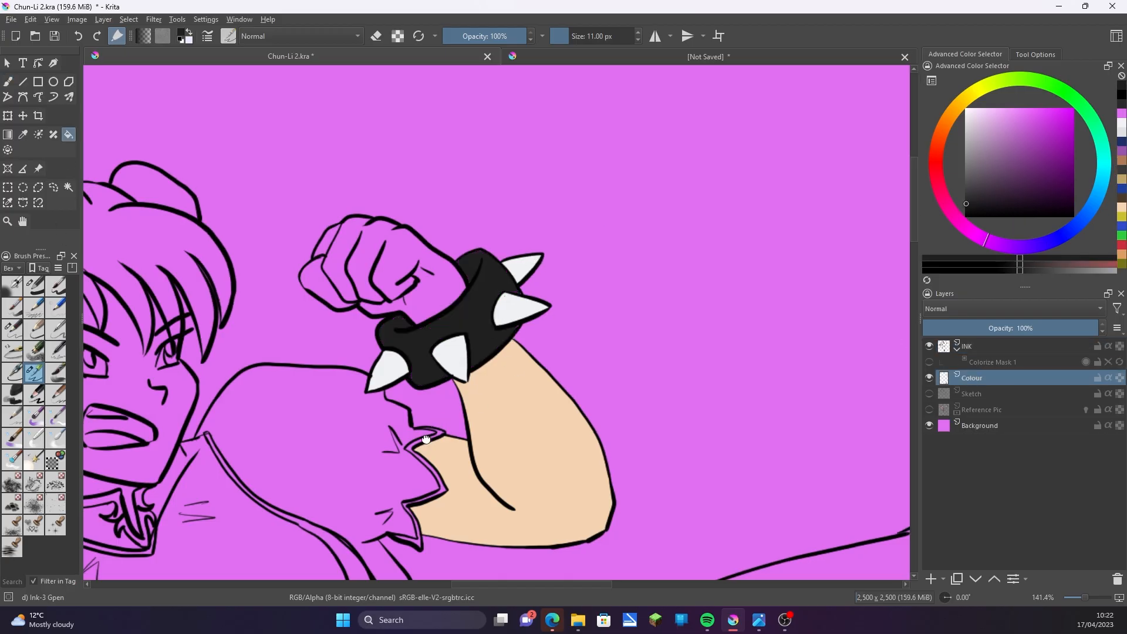
Paint the missed corners of the lower wristband near-black with the Basic-1 brush.
click(7, 82)
click(33, 286)
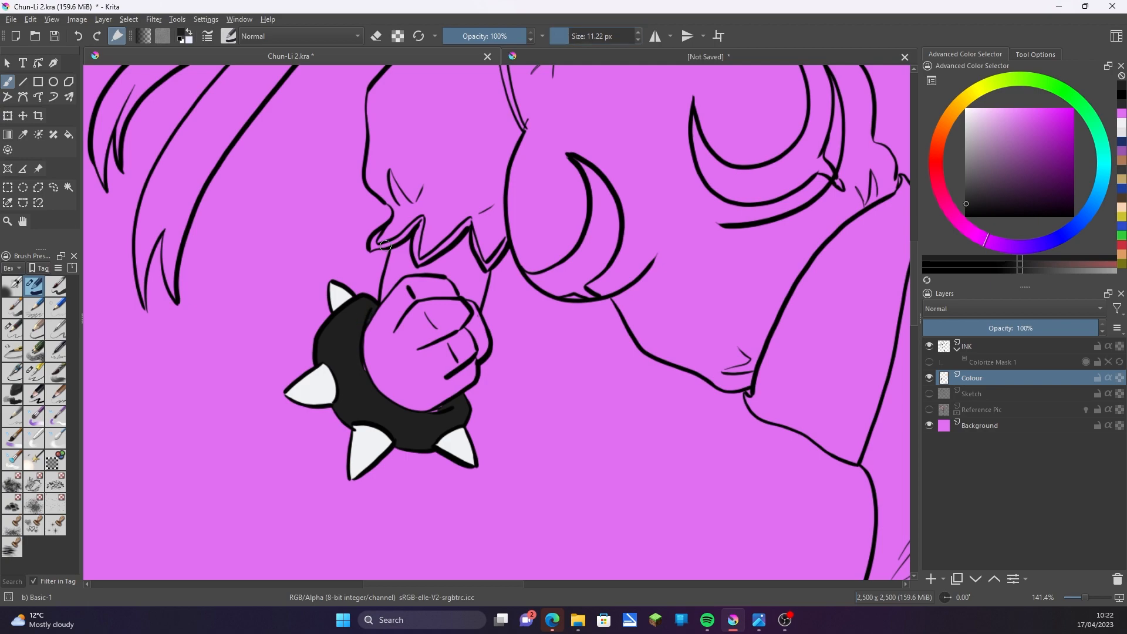
drag(365, 351, 366, 371)
drag(438, 409, 428, 413)
Sample the arm's skin tone and fill both fists, the face, the neck and the lower forearm with it.
mouse_move(699, 335)
mouse_down()
mouse_move(637, 504)
mouse_move(729, 352)
mouse_up()
scroll(636, 504, down, 1)
ctrl+click(717, 320)
key(f)
click(604, 168)
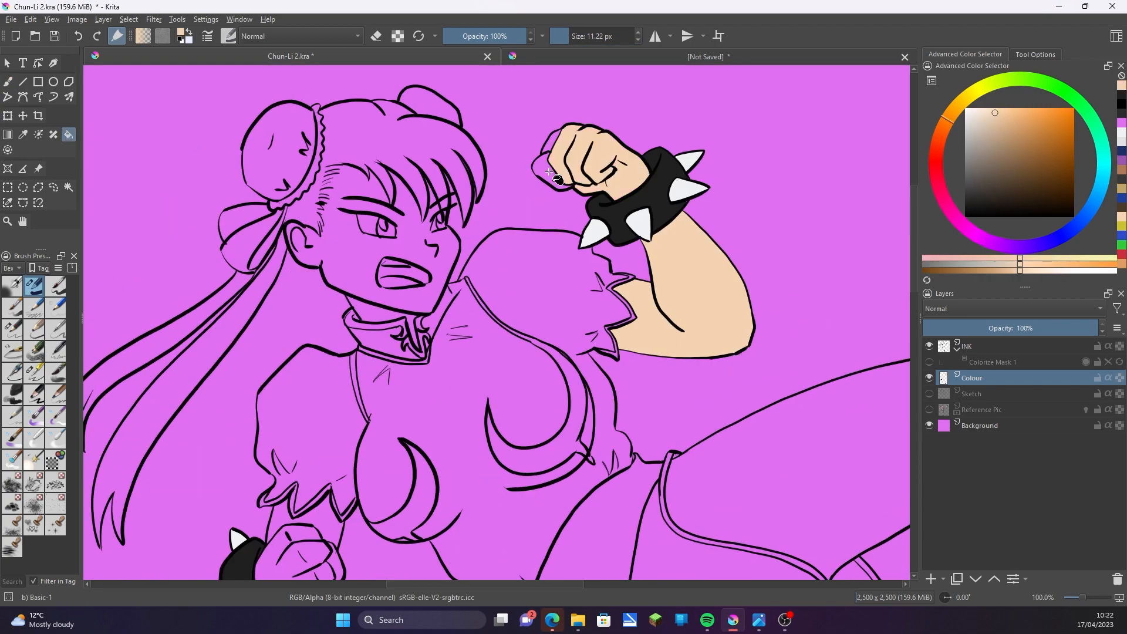
click(548, 171)
click(413, 244)
click(379, 312)
drag(471, 461, 563, 272)
click(393, 385)
click(400, 326)
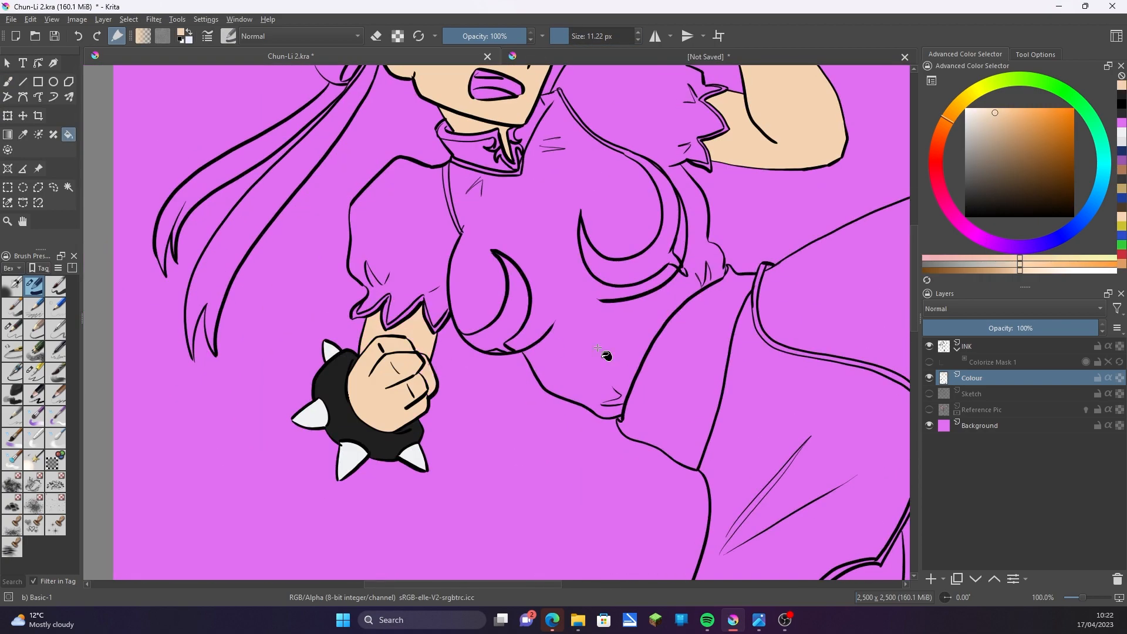
Fill the hair buns, bow, trailing ribbons and whites of the eyes with off-white.
drag(597, 347, 560, 564)
click(966, 114)
click(337, 181)
click(296, 252)
click(302, 279)
click(327, 271)
click(276, 323)
click(481, 133)
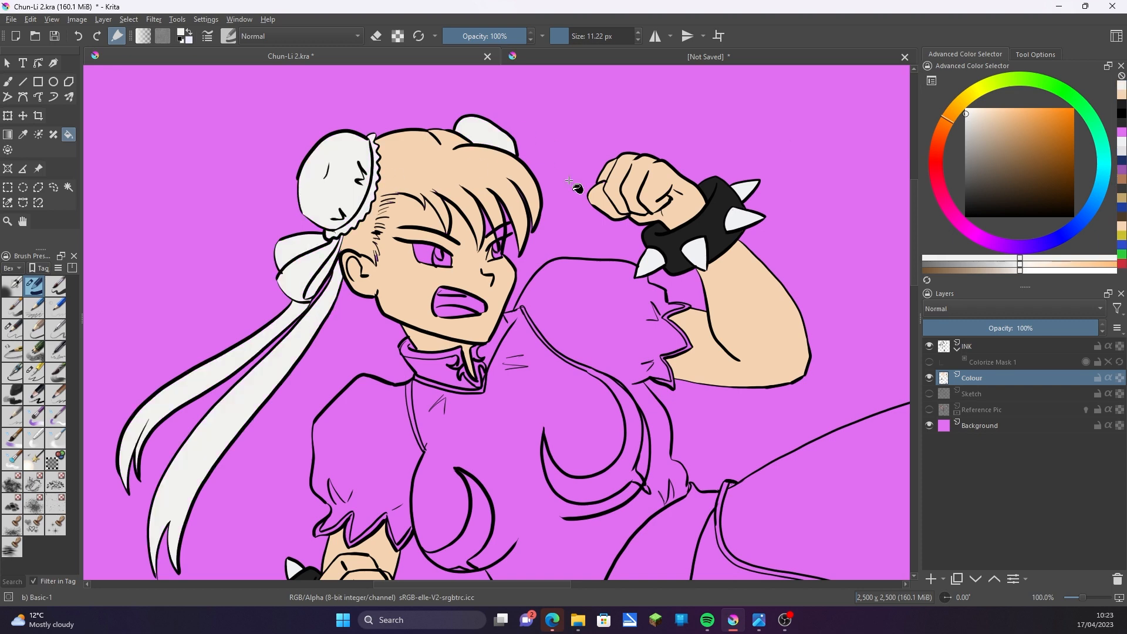
click(423, 254)
click(493, 254)
key(b)
Choose a deep blue and fill the dress's bodice, sleeves, collar and skirt panels.
drag(615, 391, 604, 231)
scroll(581, 328, down, 2)
drag(581, 329, 417, 313)
click(1070, 229)
click(1056, 148)
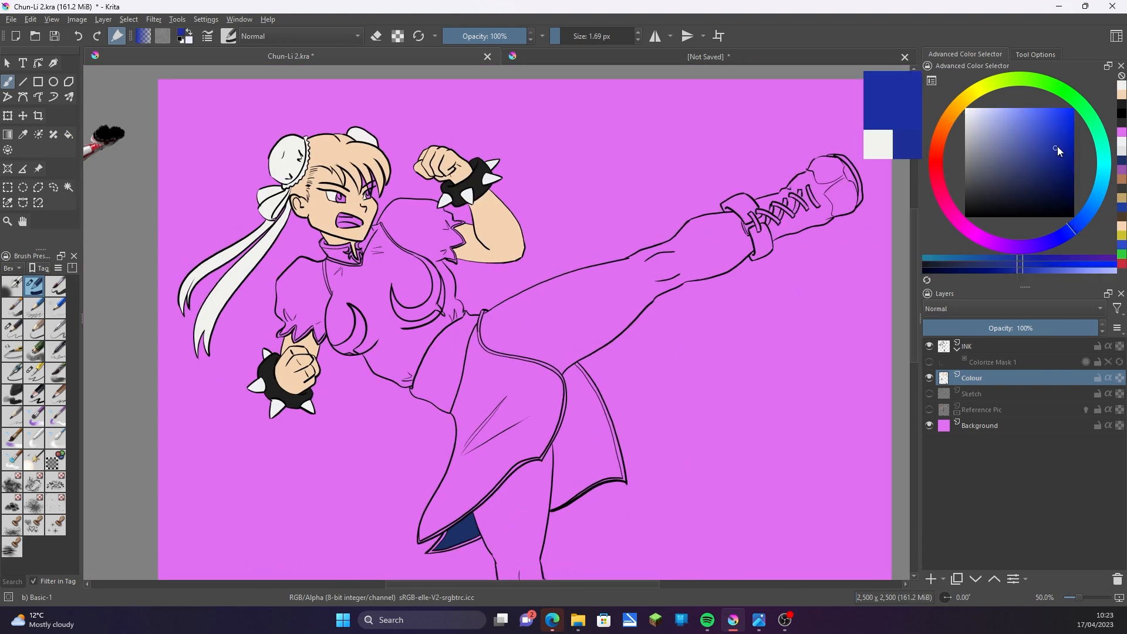
click(1062, 146)
key(f)
click(385, 273)
click(302, 291)
click(418, 220)
click(344, 255)
click(504, 405)
click(598, 435)
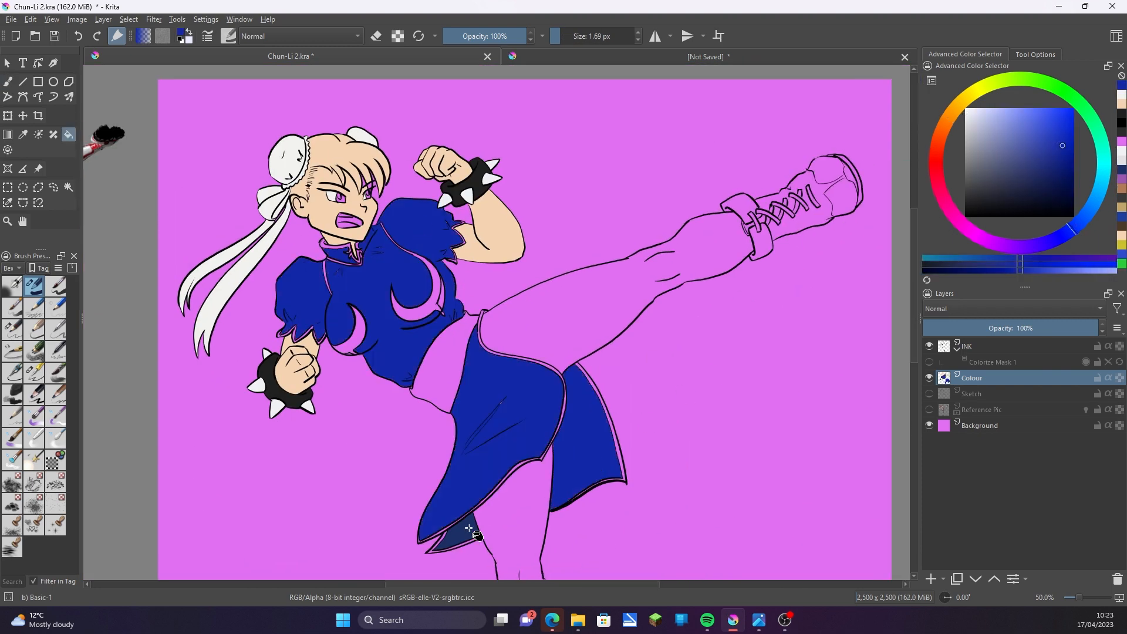
Fill both legs with a light reddish brown, replacing a first orange-brown attempt on the raised leg.
click(942, 128)
click(1042, 145)
click(657, 276)
key(ctrl+z)
click(1027, 139)
click(719, 258)
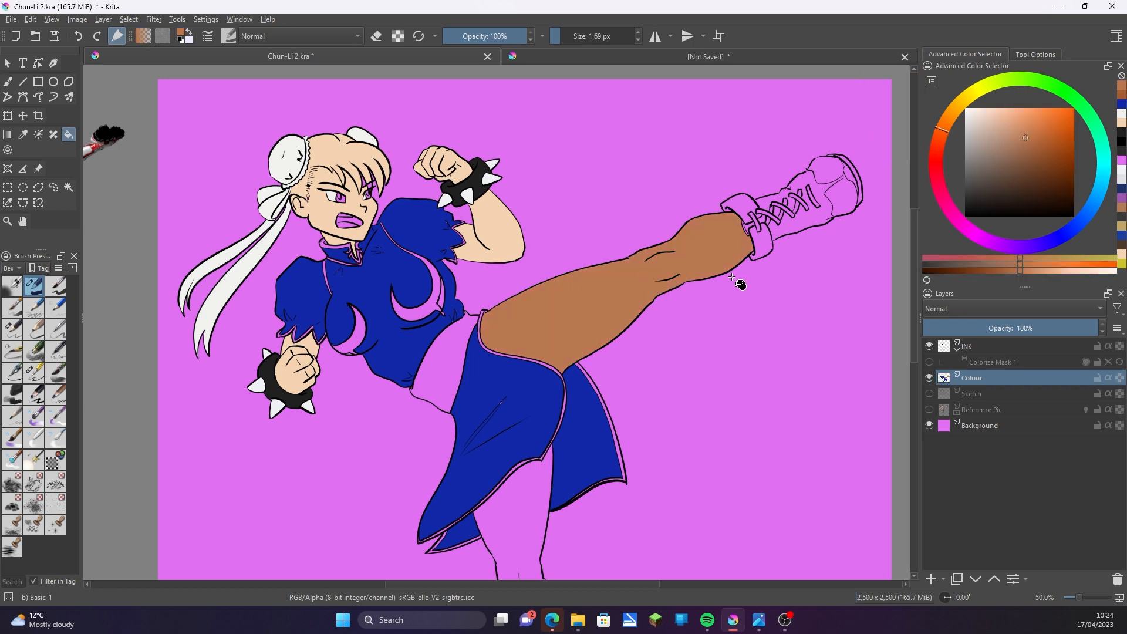
click(517, 504)
Fill both boots with off-white.
click(966, 118)
drag(749, 206, 848, 176)
drag(711, 404, 764, 123)
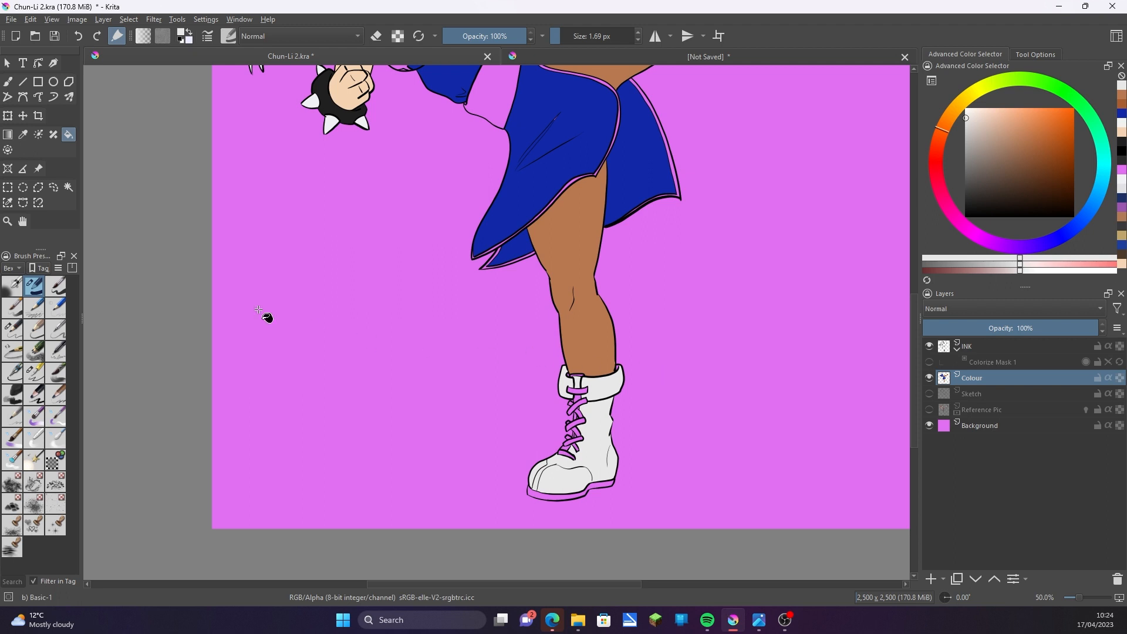
Enlarge the Basic-1 brush and paint the tongue and upper laces of the standing boot off-white.
click(9, 83)
key(plus)
key(plus)
key(plus)
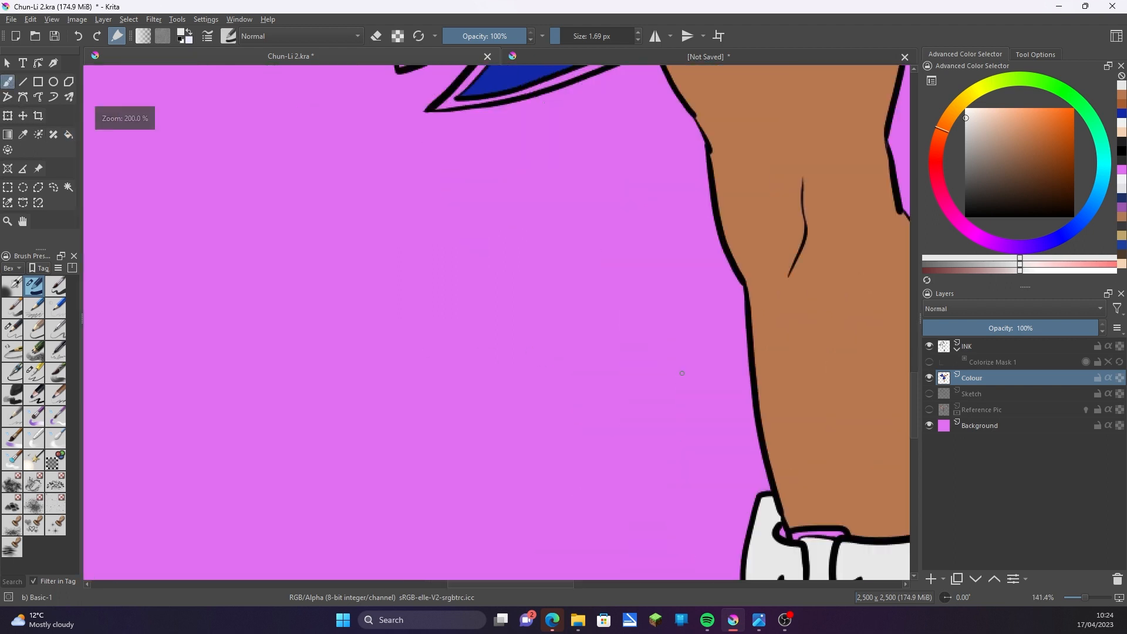
drag(705, 401, 375, 197)
drag(607, 352, 576, 276)
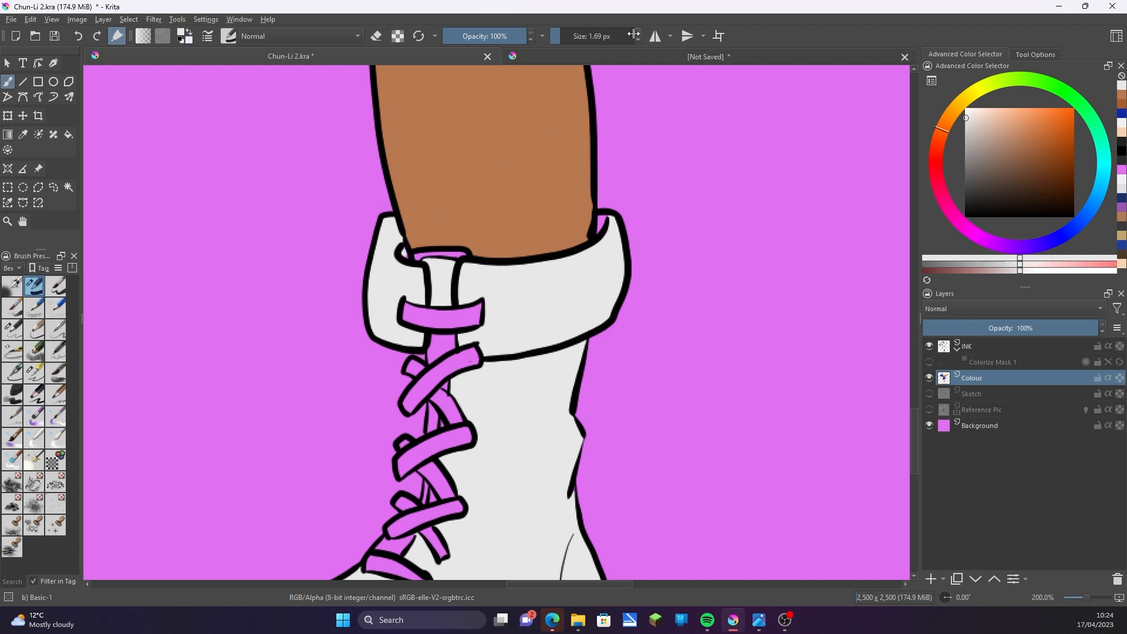
scroll(634, 34, up, 4)
drag(417, 256, 460, 255)
mouse_move(430, 322)
mouse_down()
mouse_move(404, 316)
mouse_move(417, 295)
mouse_move(447, 359)
mouse_move(473, 301)
mouse_move(441, 374)
mouse_move(410, 366)
mouse_move(422, 353)
mouse_move(406, 402)
mouse_move(442, 366)
mouse_up()
key(ctrl+minus)
key(ctrl+minus)
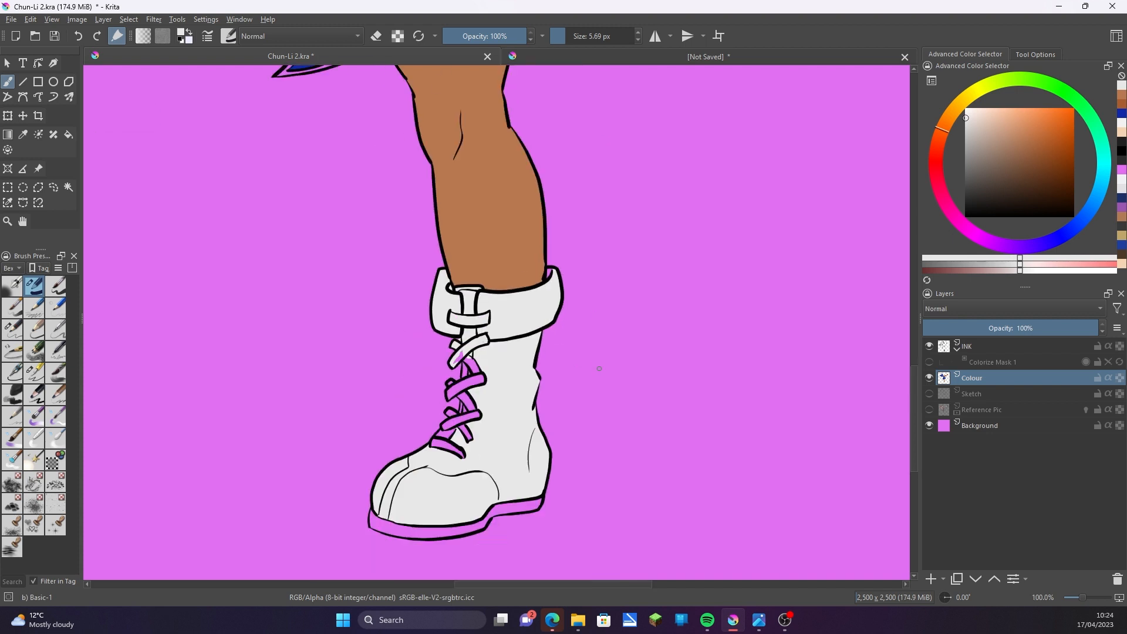
Show the Sketch layer as a guide and touch up the boot's lace outlines on the INK layer with the Ink-3 Gpen brush.
click(974, 351)
click(930, 393)
key(d)
click(33, 372)
key(ctrl+plus)
key(ctrl+plus)
drag(517, 435, 530, 275)
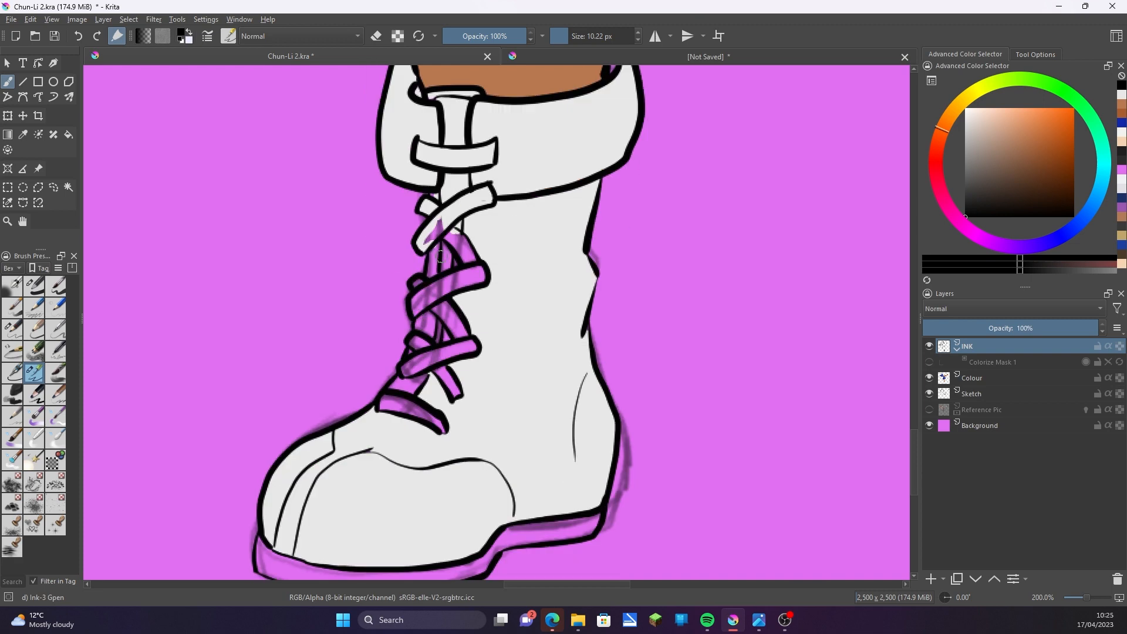
key(e)
key(e)
key(e)
Paint the uncoloured part of the standing boot's laces white on the Colour layer.
key(Page_Down)
key(slash)
key(x)
drag(423, 214, 424, 305)
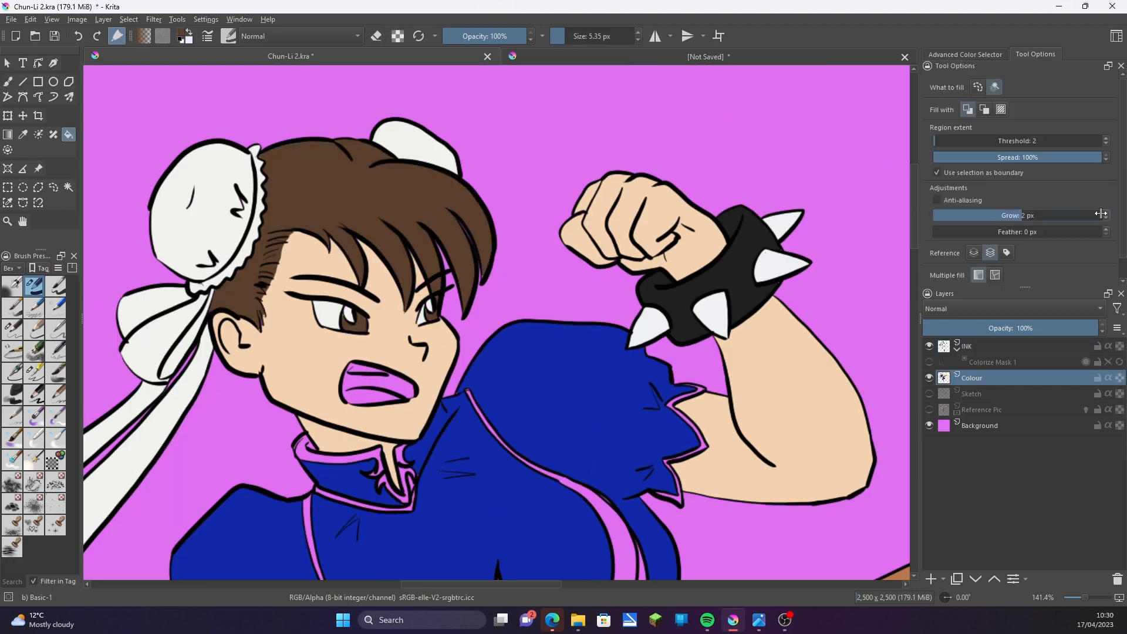
Open the Advanced Color Selector.
click(965, 54)
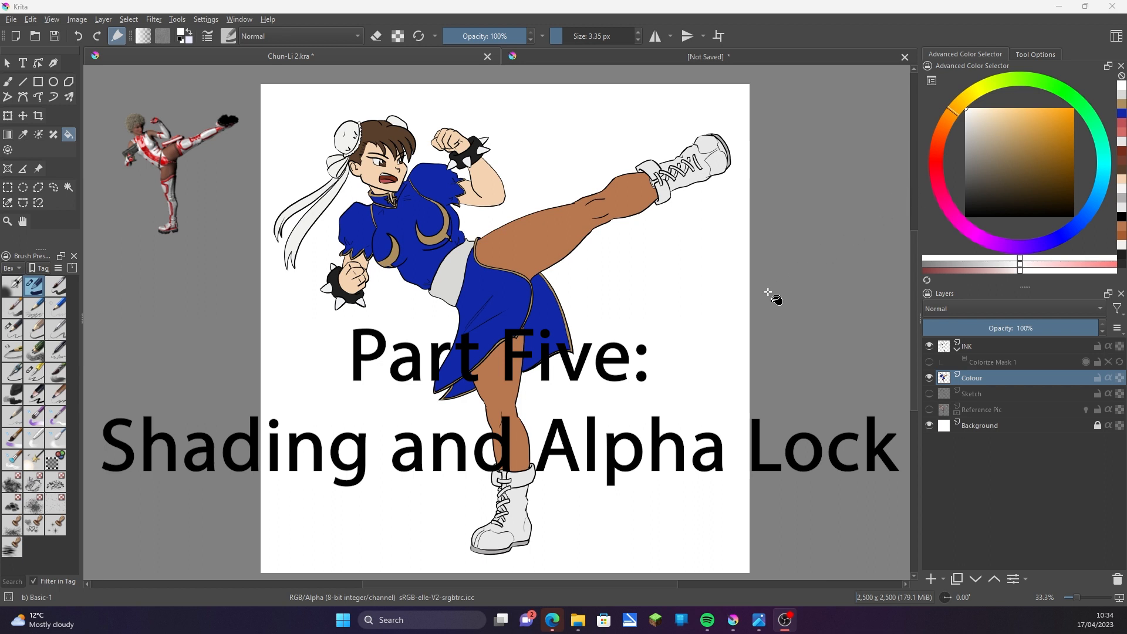
Place the Colour layer in a new group and add two paint layers above it inside that group.
click(8, 81)
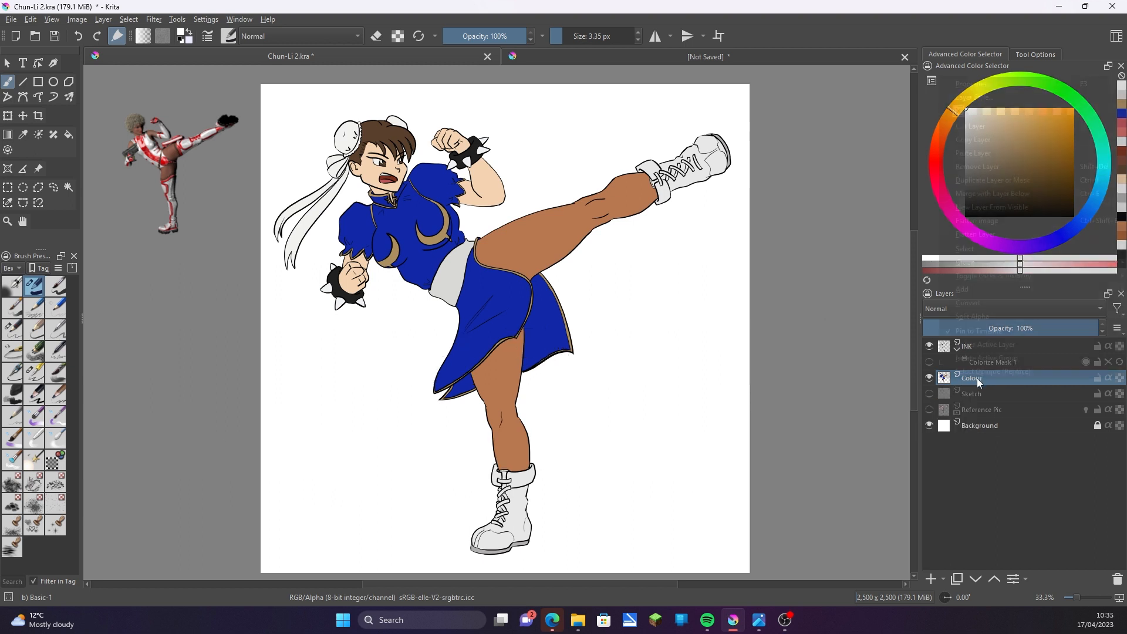
right_click(976, 378)
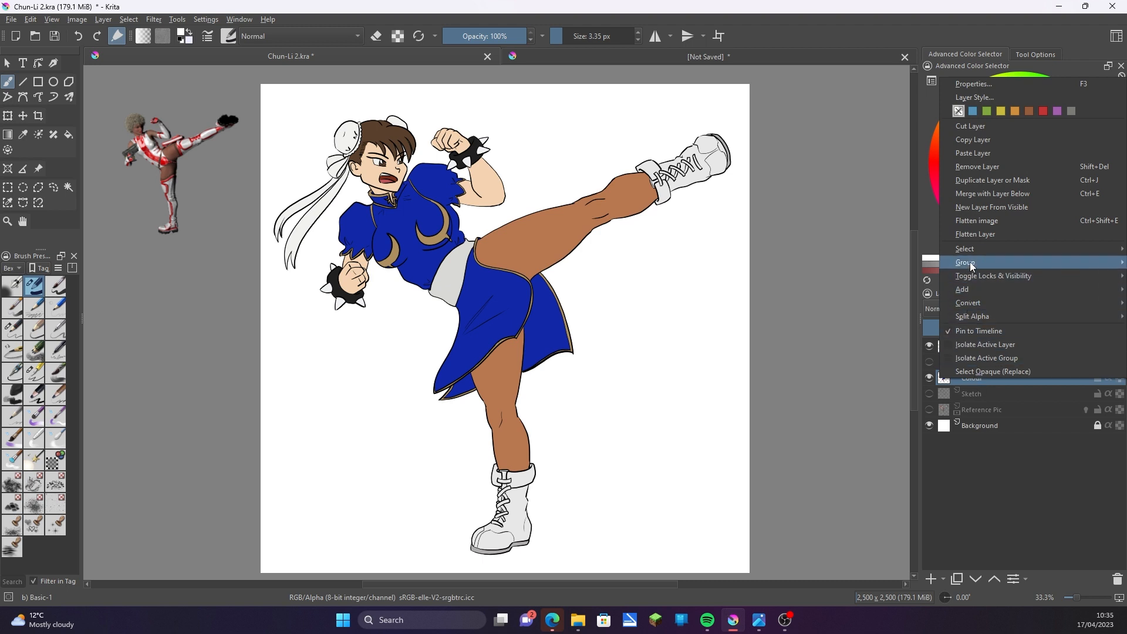
mouse_move(952, 262)
click(869, 262)
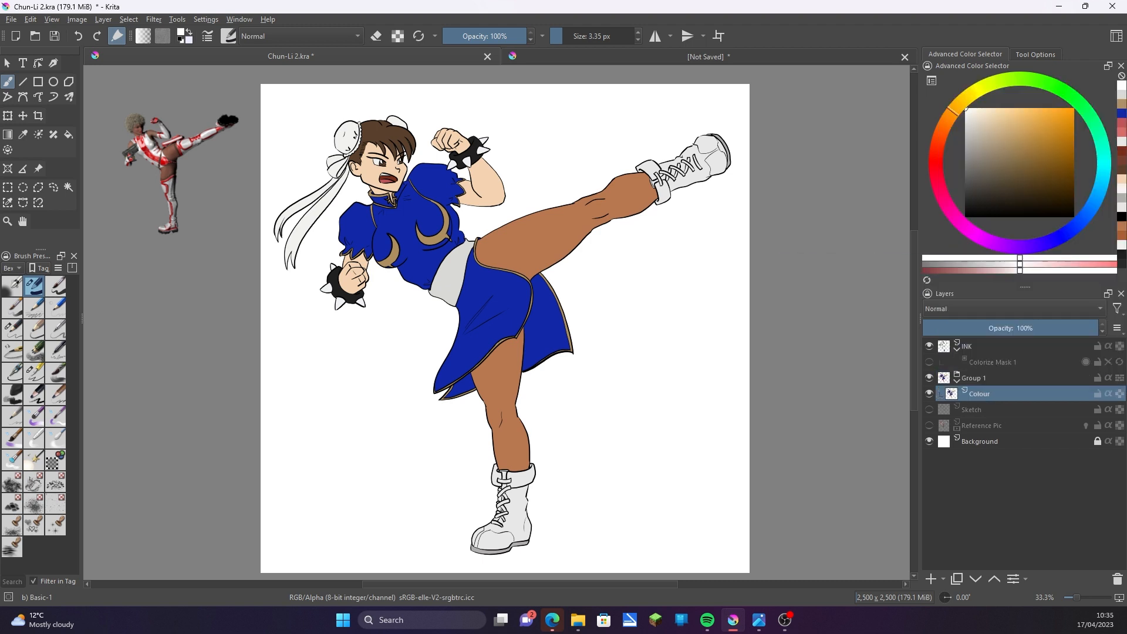
double_click(931, 576)
Rename the new layer group Colour and rename the flat-colour layer inside it Flats.
double_click(973, 380)
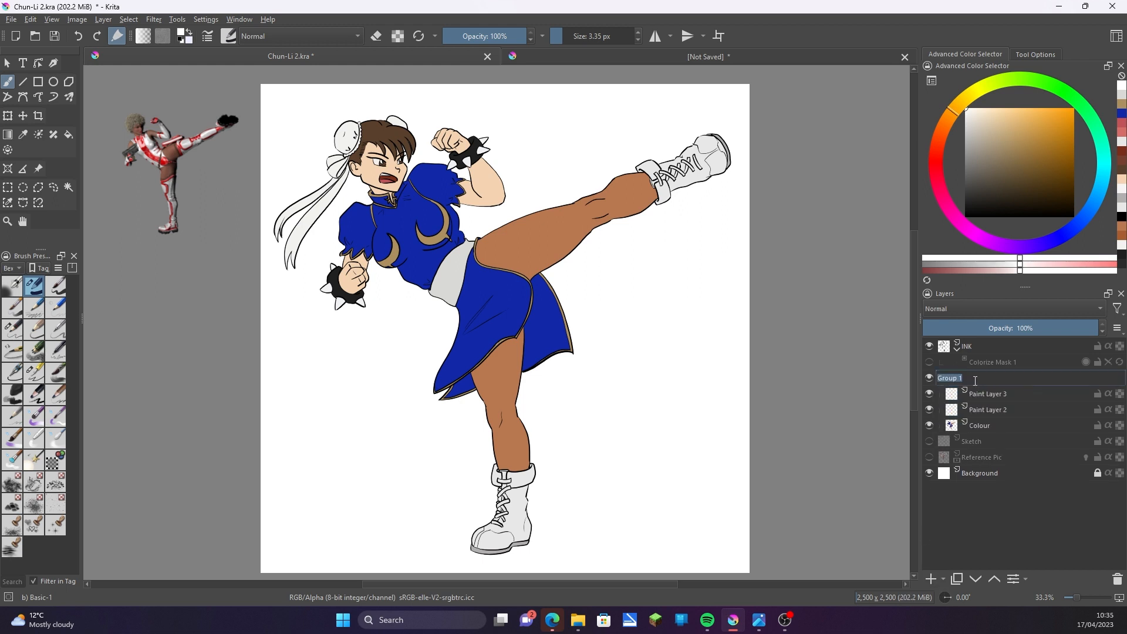
text(Colour)
key(Return)
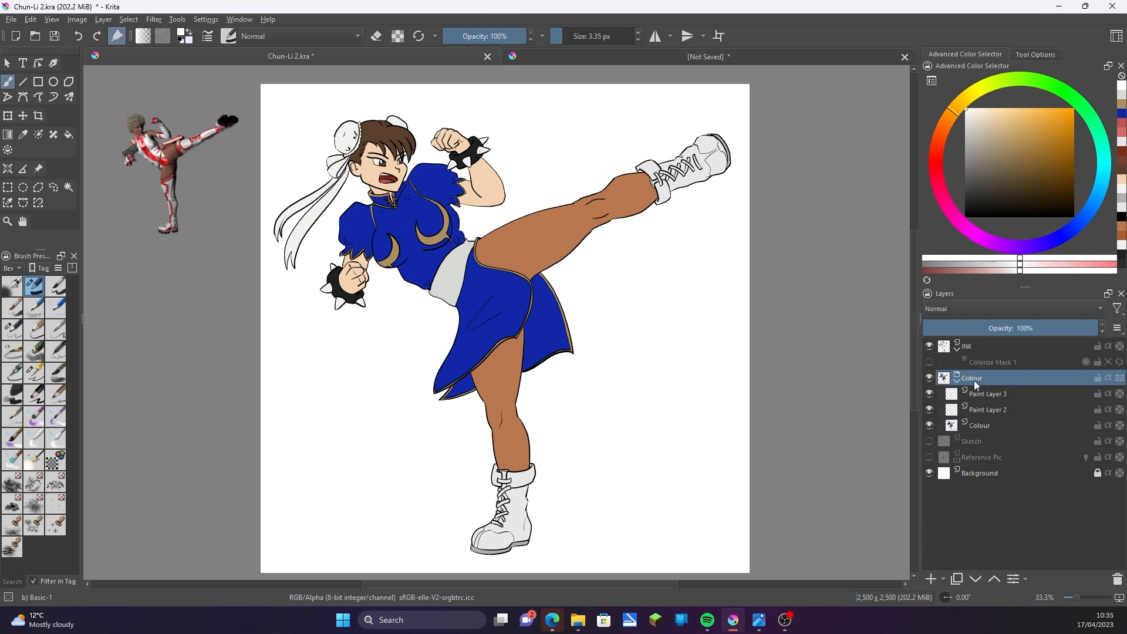
double_click(982, 426)
text(Flats)
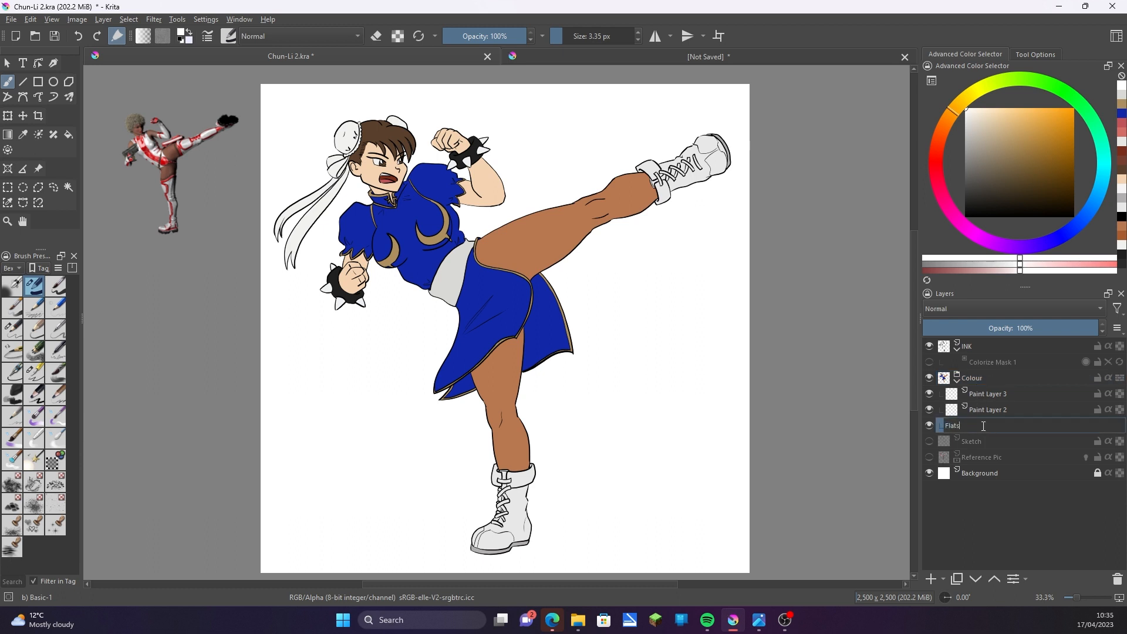
key(Return)
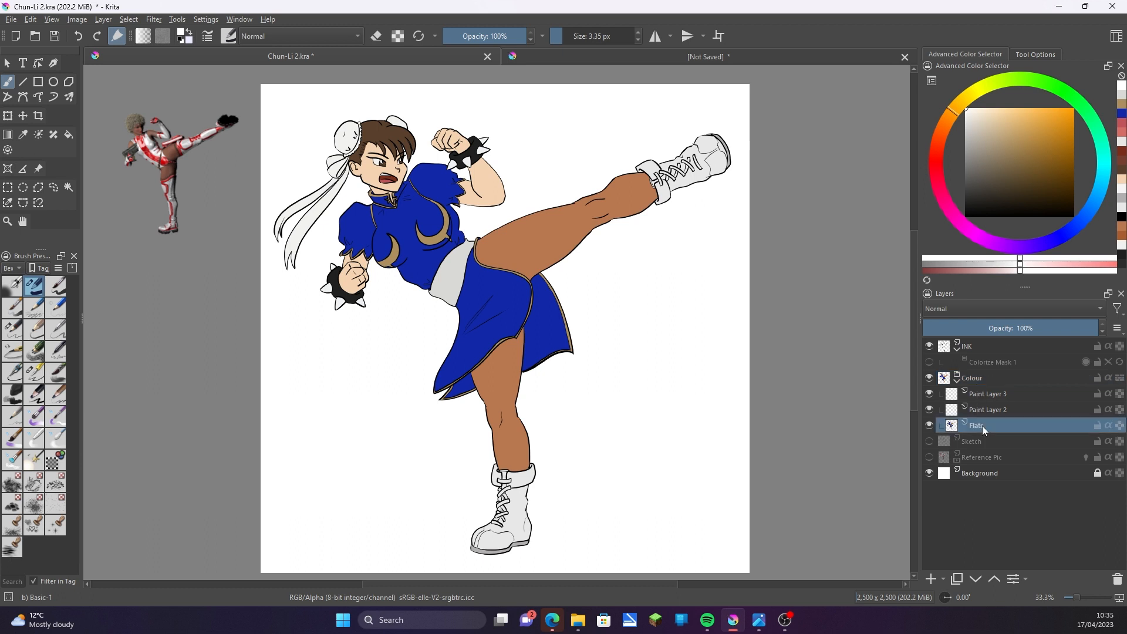
Rename the paint layer directly above Flats as Shade and the one above it as Light.
double_click(981, 411)
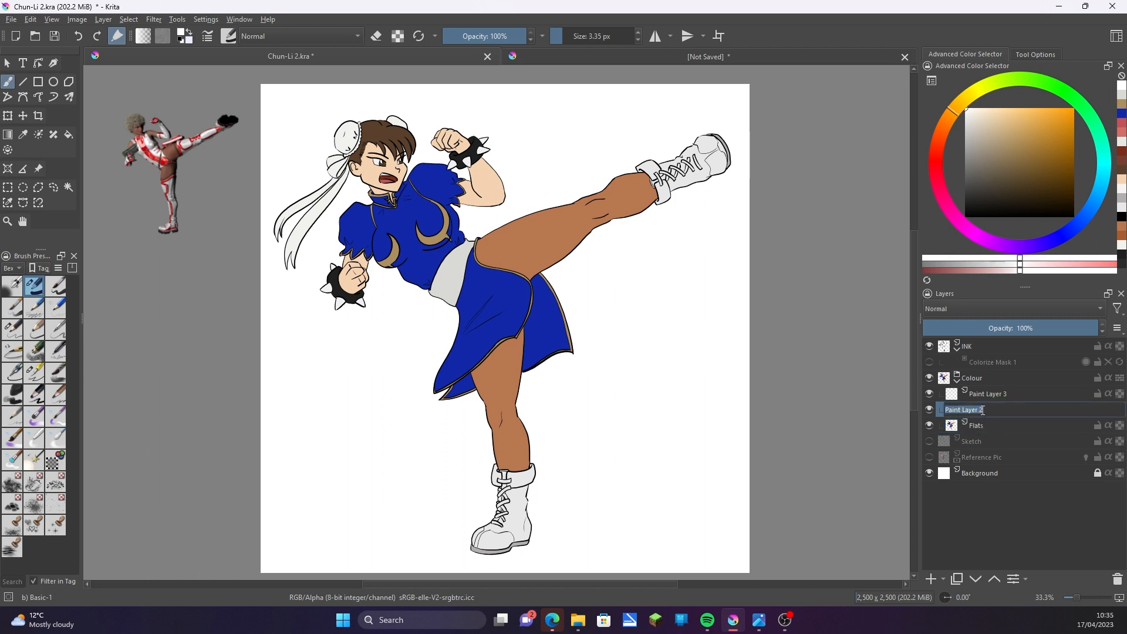
text(Shade)
key(Return)
double_click(981, 393)
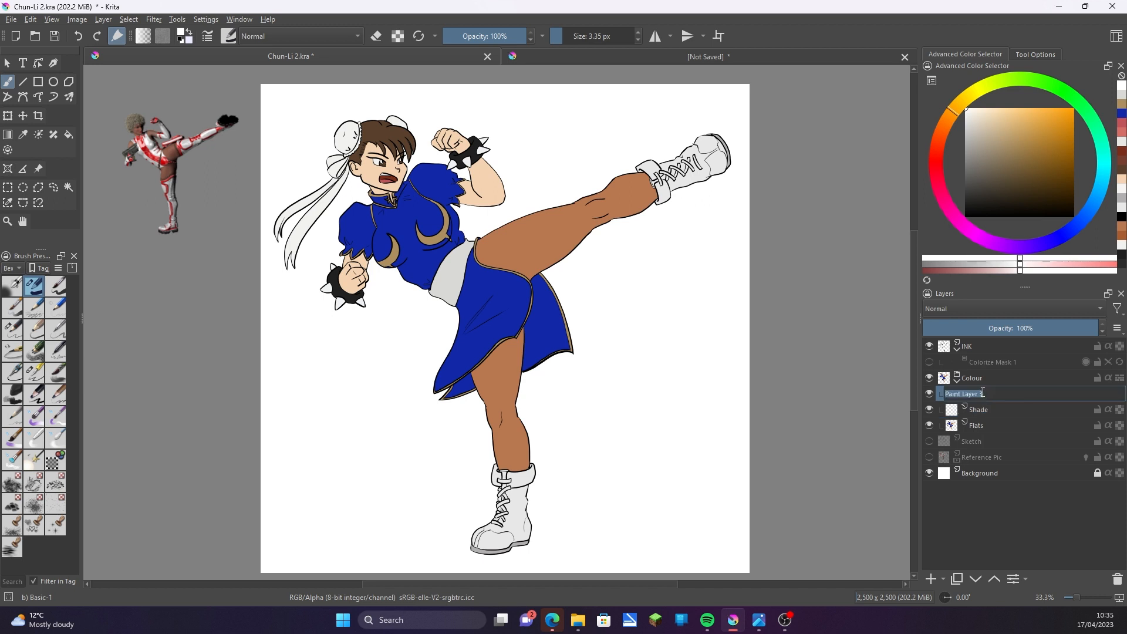
text(Light)
key(Return)
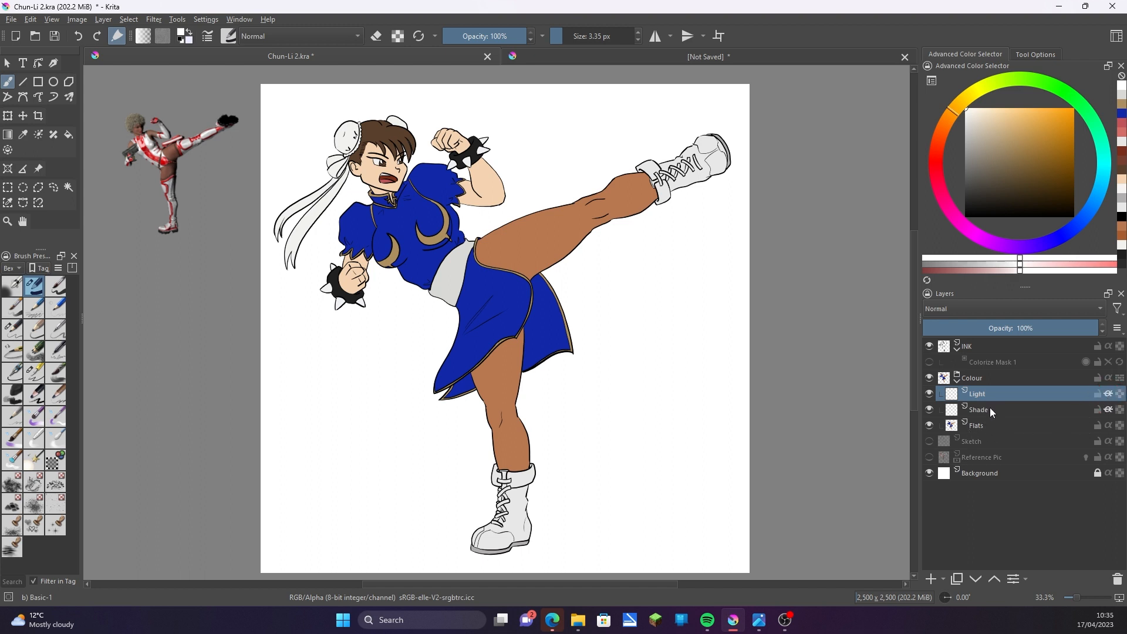
Test mid-grey strokes across the raised leg's knee and shin on the Shade layer with a 20.30 px brush.
click(990, 411)
click(967, 170)
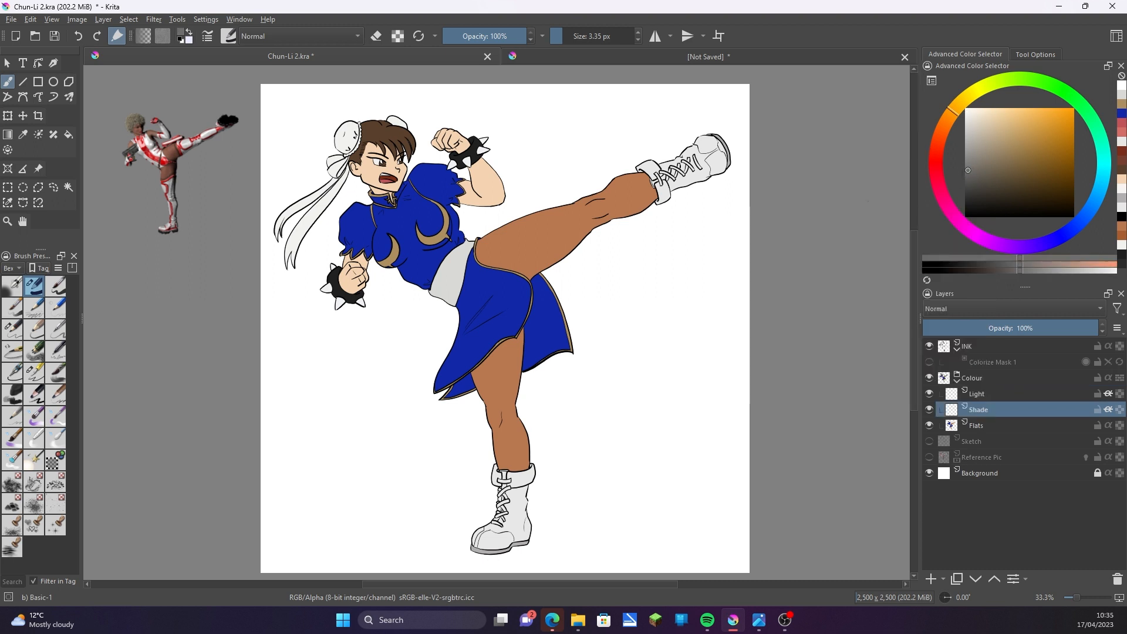
drag(568, 36, 572, 37)
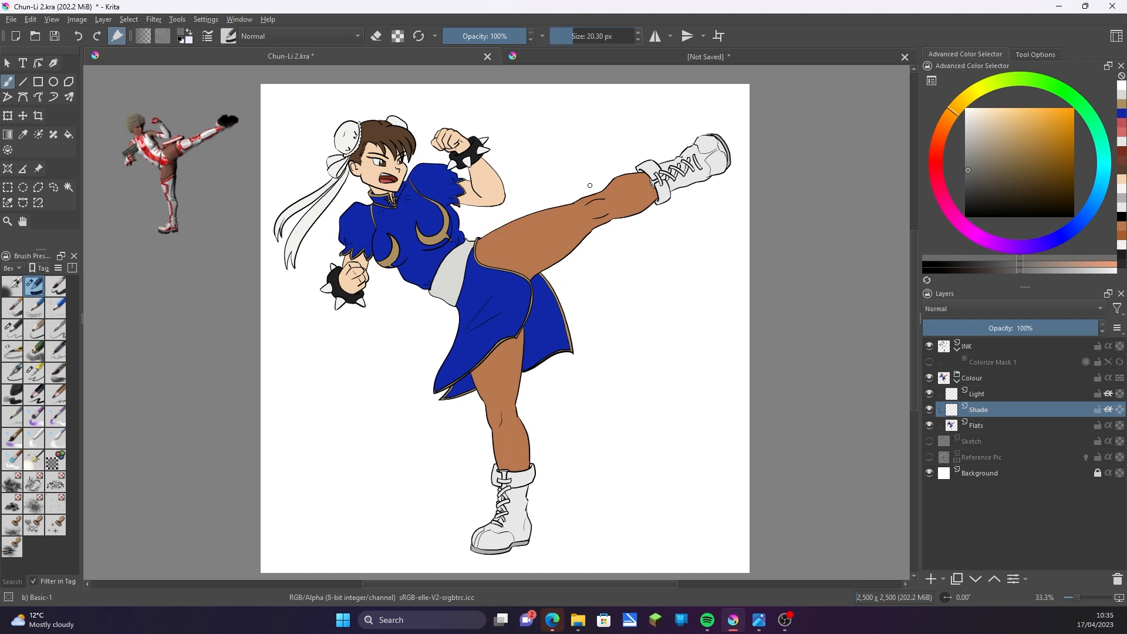
mouse_move(585, 198)
mouse_down()
mouse_move(600, 307)
mouse_move(612, 309)
mouse_move(610, 220)
mouse_up()
drag(616, 178, 633, 213)
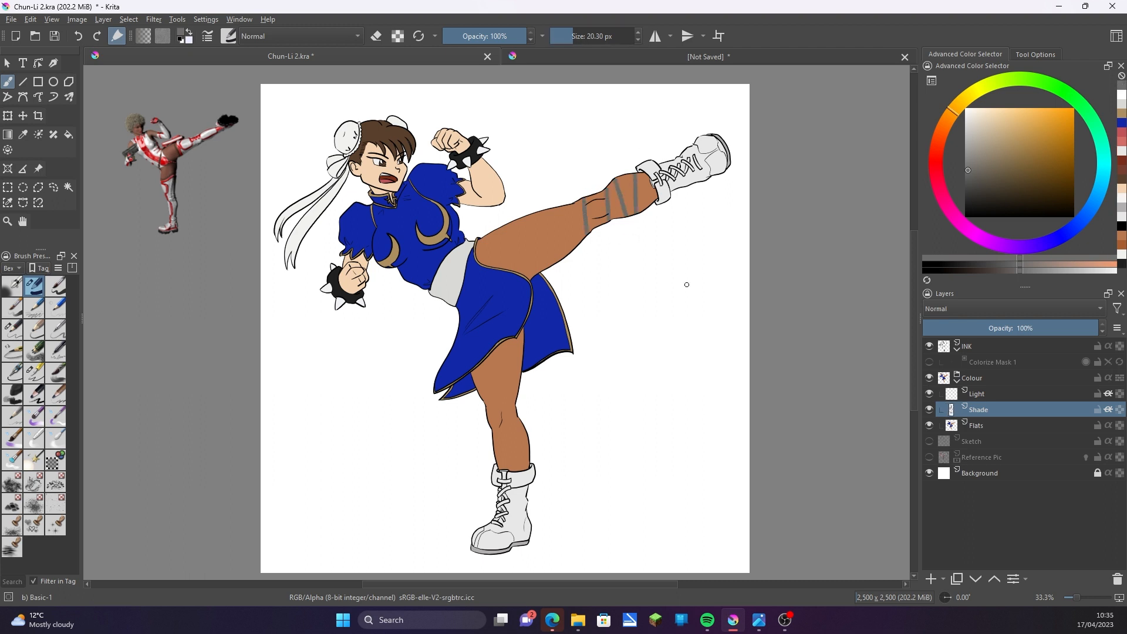
Toggle the Shade layer's inherit alpha off and on again, and clear the test strokes.
click(1107, 410)
click(1108, 410)
click(30, 20)
click(59, 238)
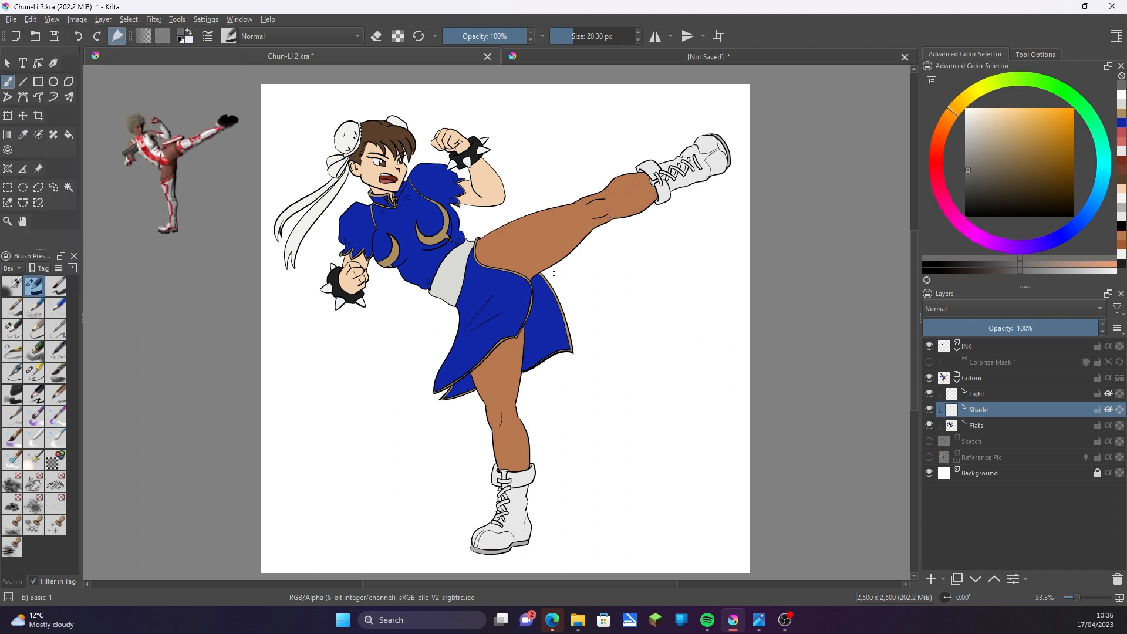
Test shading the leg, skirt and standing boot on the Shade layer with darker tones picked separately from each base colour.
ctrl+click(587, 282)
click(1029, 156)
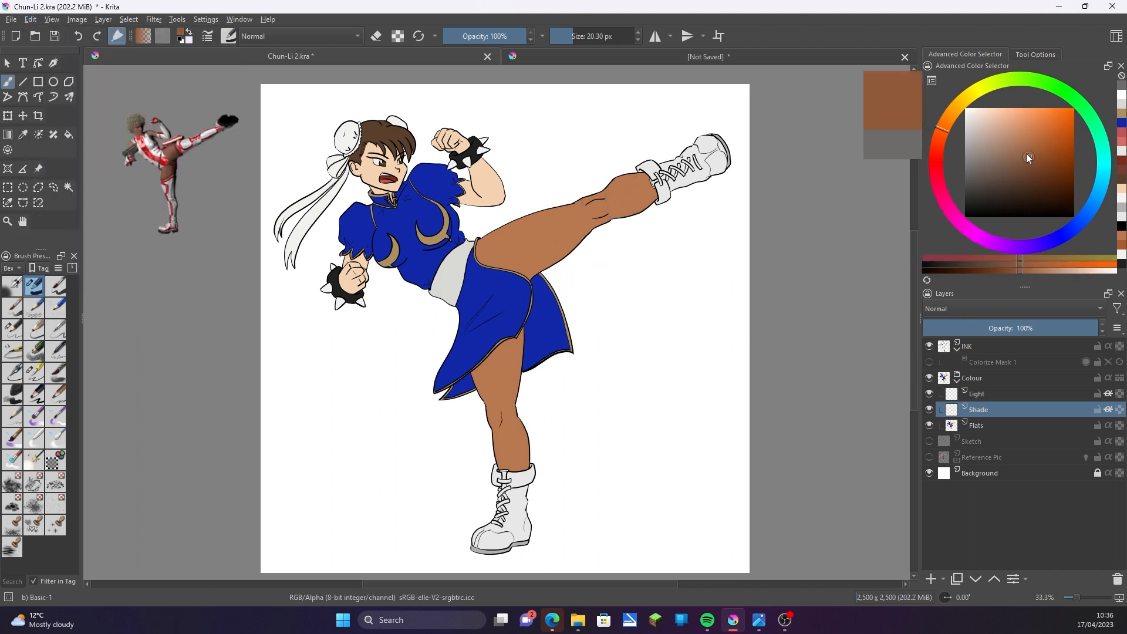
mouse_move(520, 273)
mouse_down()
mouse_move(562, 250)
mouse_move(518, 317)
mouse_up()
ctrl+click(510, 312)
click(1054, 158)
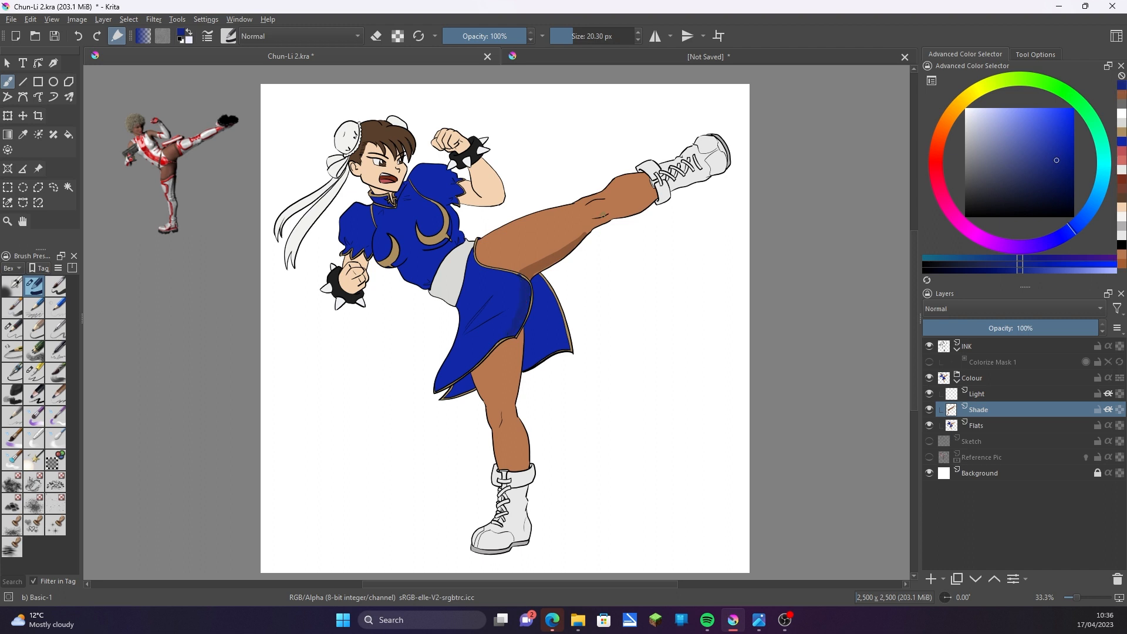
ctrl+click(521, 479)
click(967, 135)
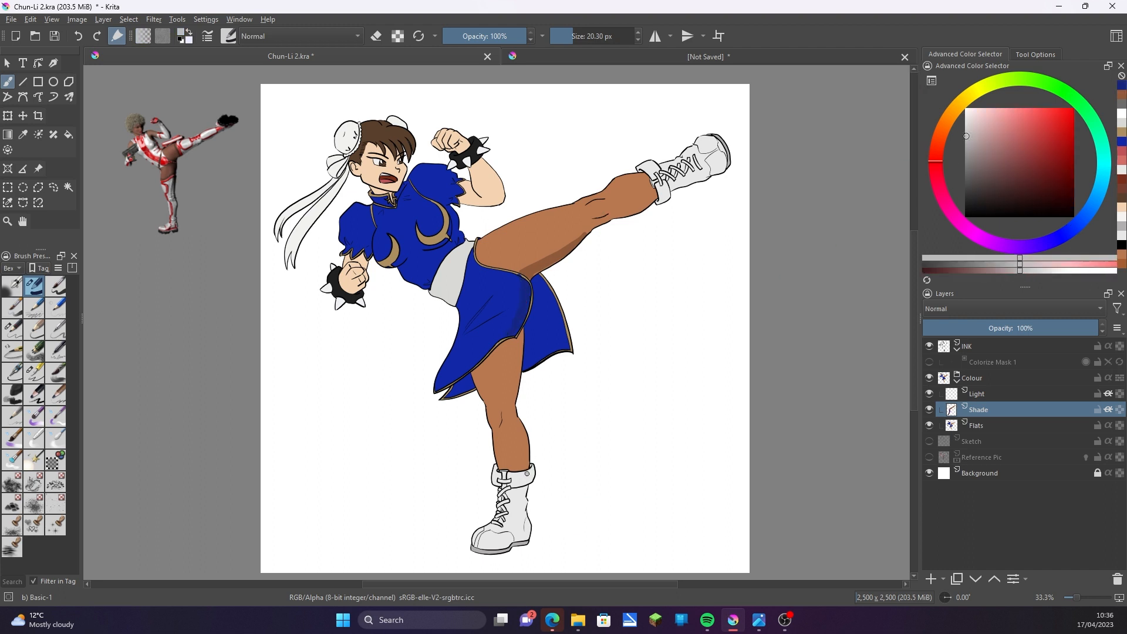
drag(527, 474, 523, 507)
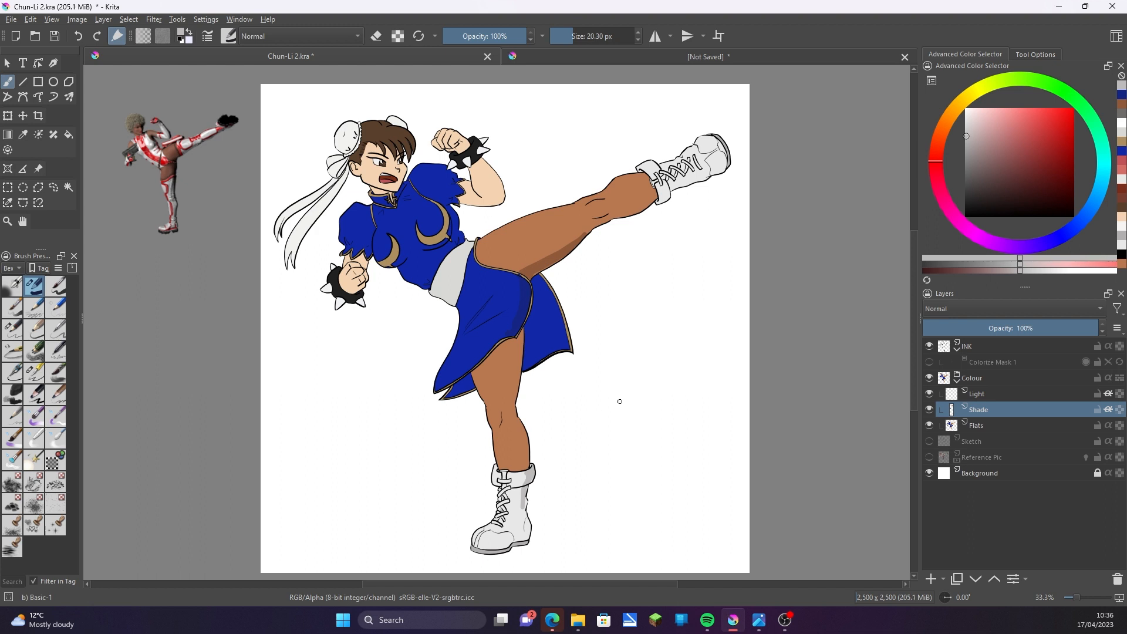
Doodle a grey frowning face on the blank area of the Flats layer and undo it.
click(982, 428)
drag(598, 466, 626, 466)
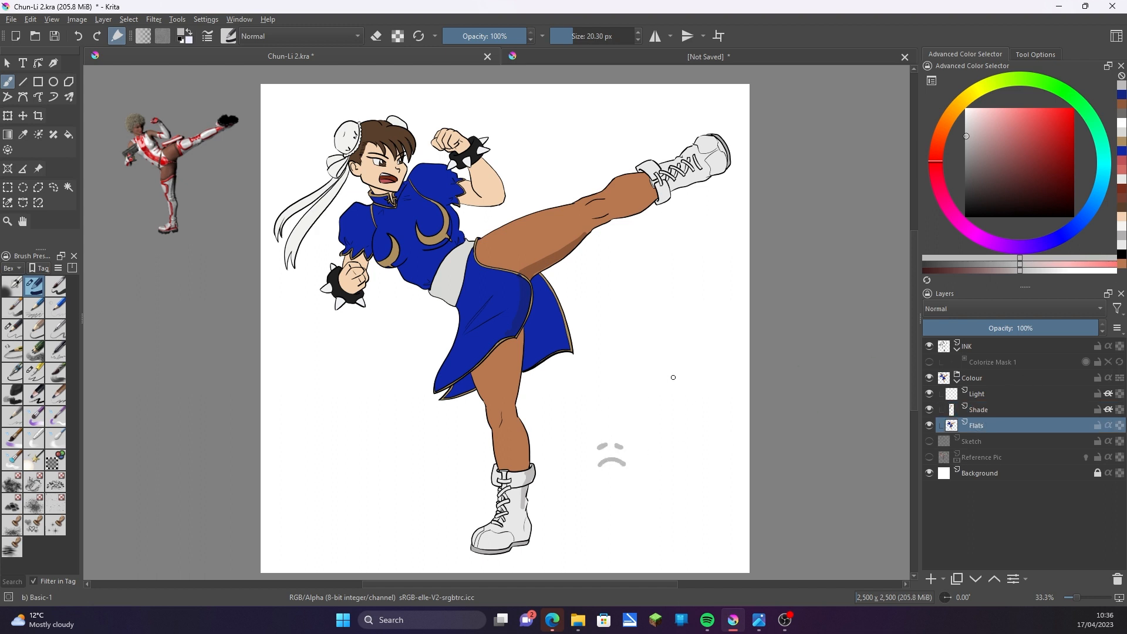
click(77, 36)
click(78, 36)
click(77, 37)
Clear the Shade layer and set it up for light grey shading in Multiply blending mode.
click(1006, 409)
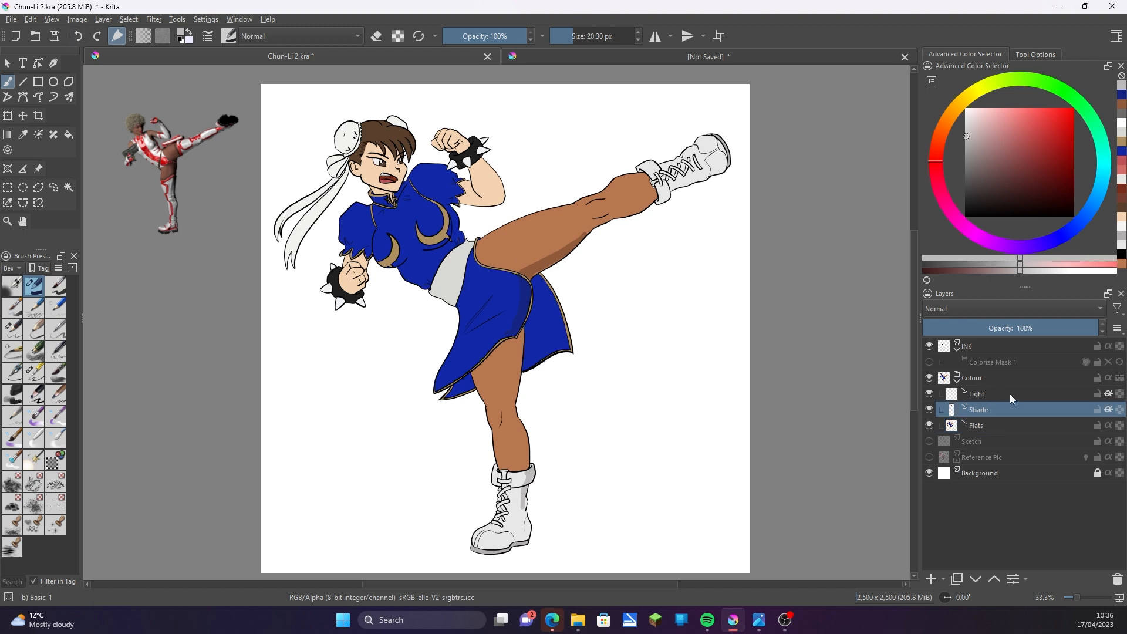
click(33, 20)
click(56, 238)
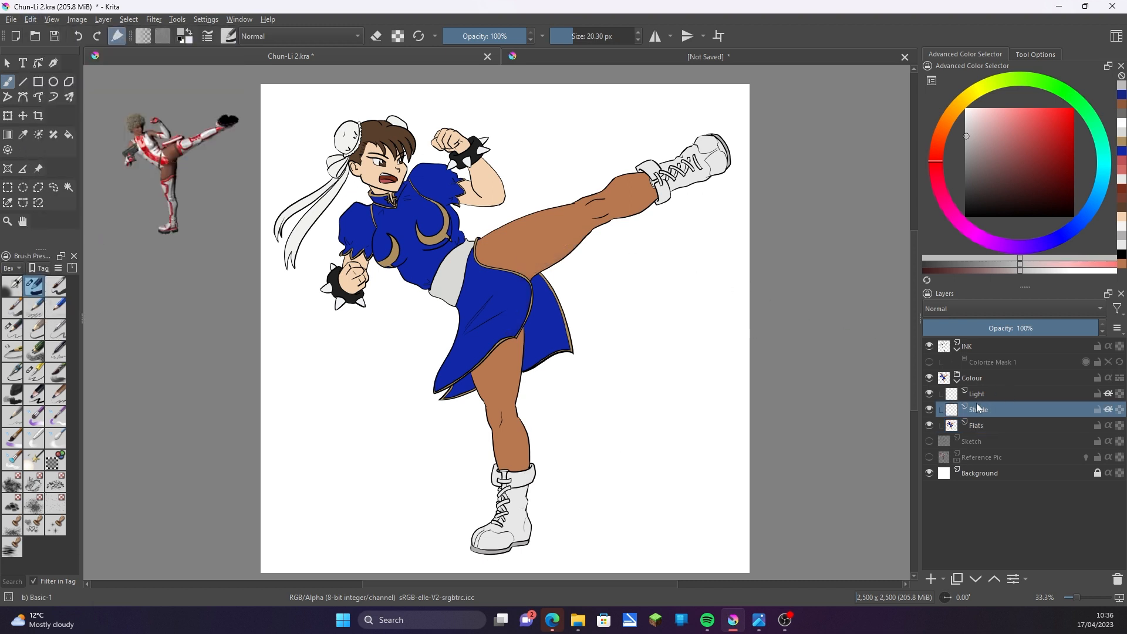
click(963, 308)
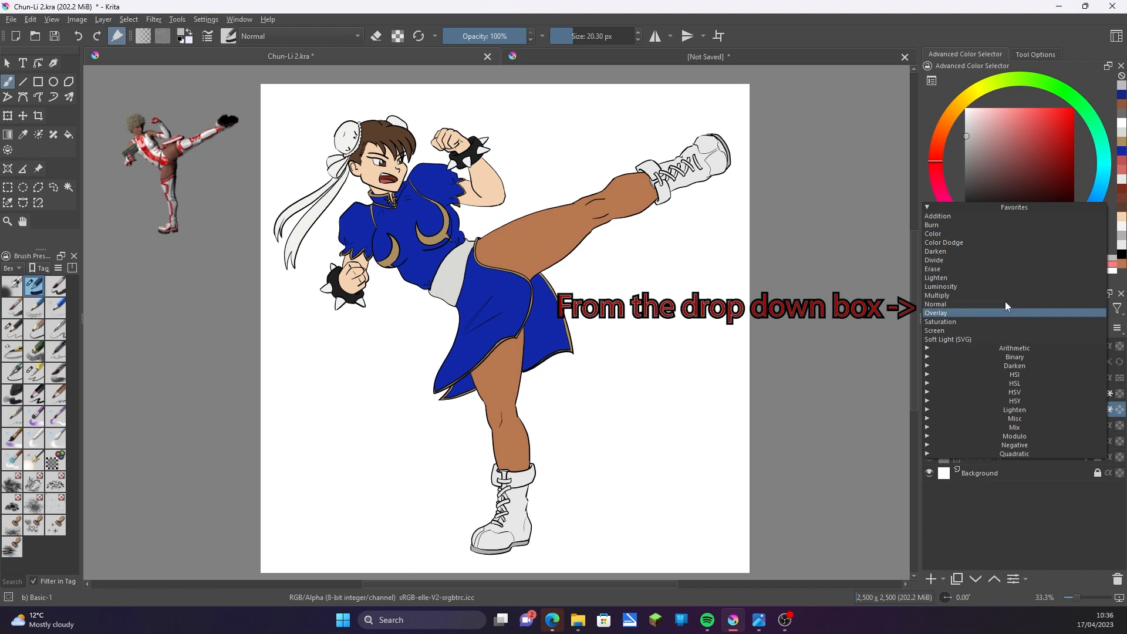
click(950, 296)
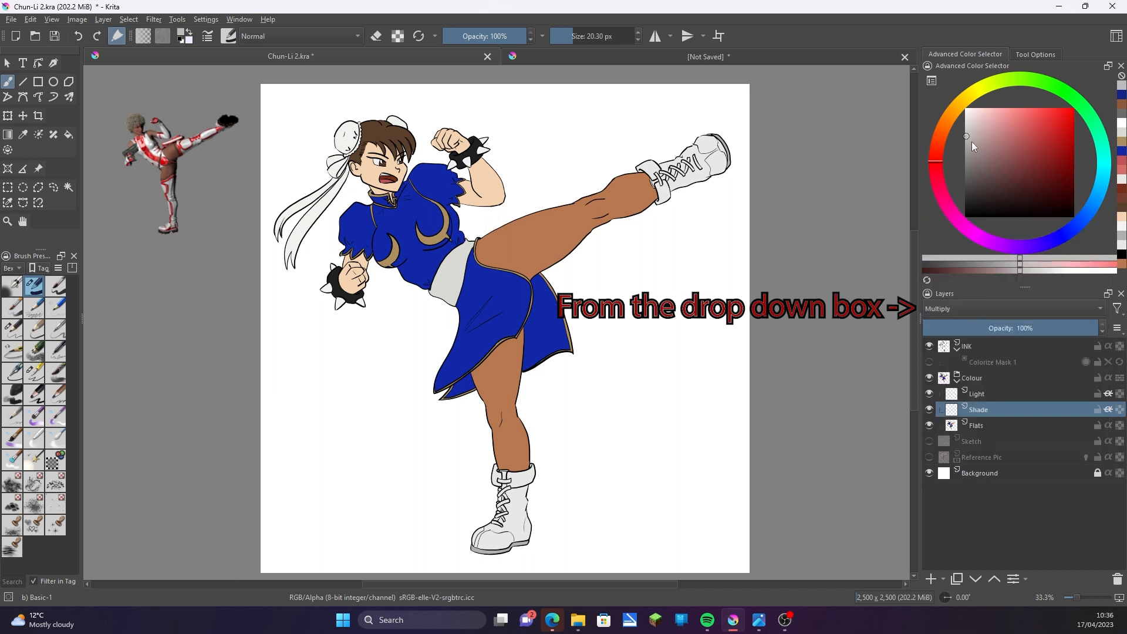
click(966, 127)
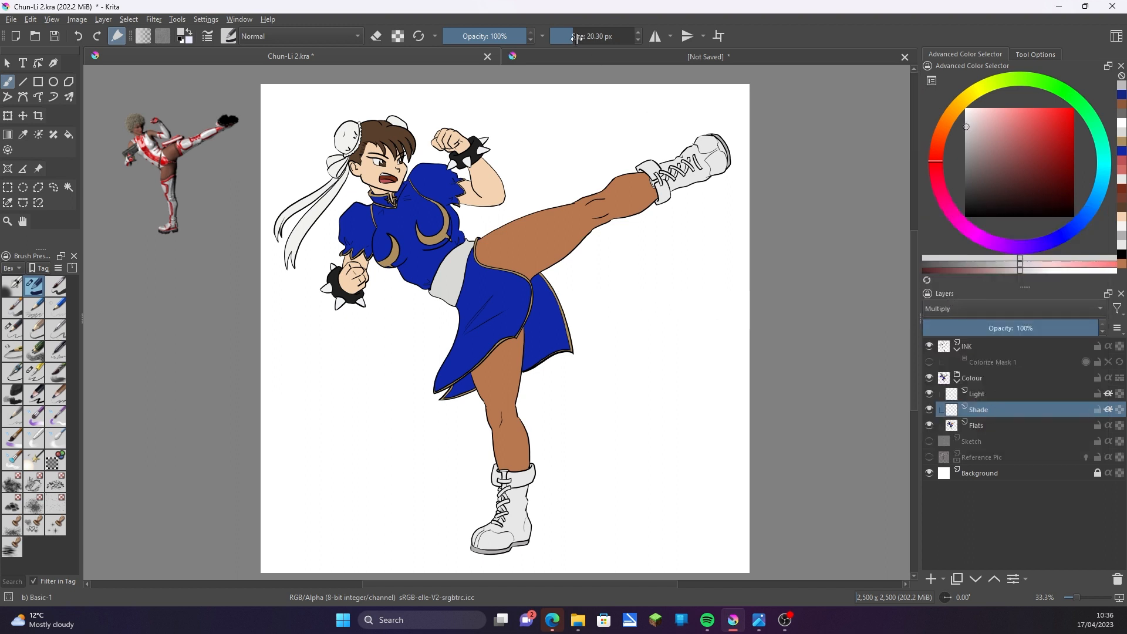
Test broad shading over the legs, raised arm, face and kicking boot with a 73.88 px brush, and clear the Shade layer.
drag(577, 37, 588, 37)
mouse_move(583, 228)
mouse_down()
mouse_move(537, 264)
mouse_move(513, 334)
mouse_move(523, 535)
mouse_move(531, 450)
mouse_move(519, 360)
mouse_move(530, 329)
mouse_move(538, 353)
mouse_move(560, 360)
mouse_up()
drag(489, 238, 467, 243)
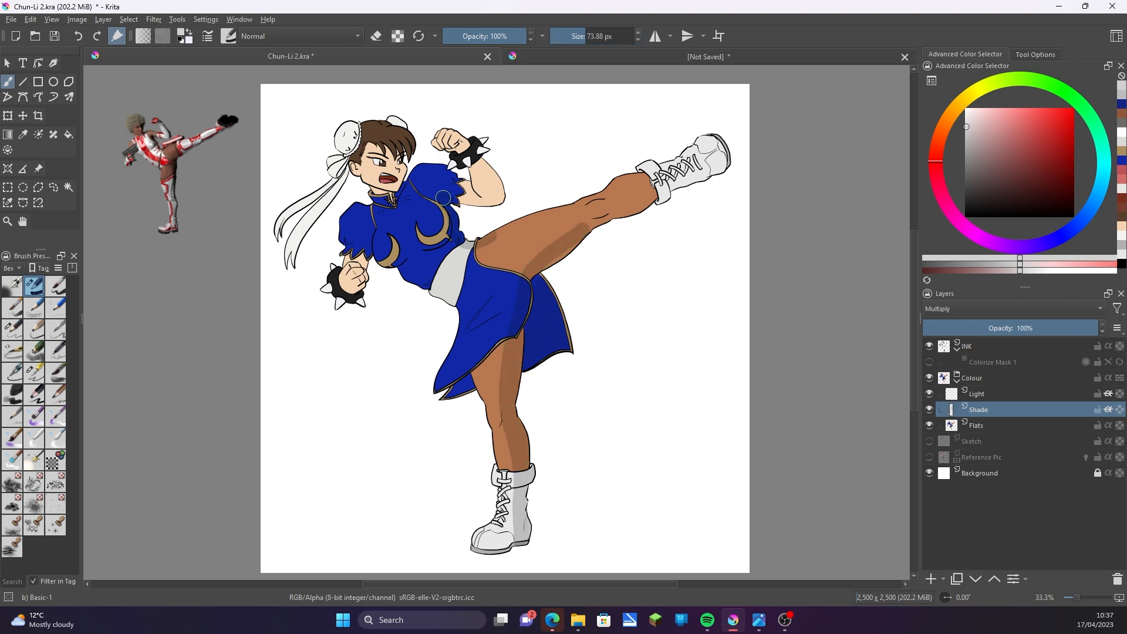
drag(443, 197, 501, 180)
mouse_move(406, 132)
mouse_down()
mouse_move(366, 157)
mouse_move(385, 204)
mouse_up()
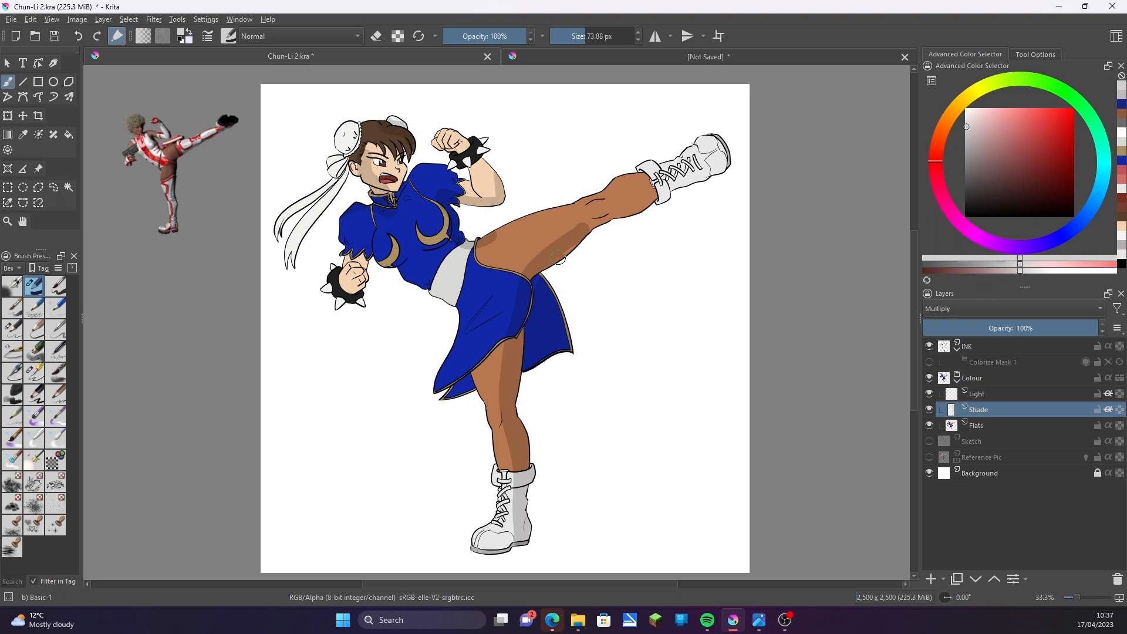
mouse_move(558, 258)
mouse_down()
mouse_move(637, 205)
mouse_move(766, 151)
mouse_up()
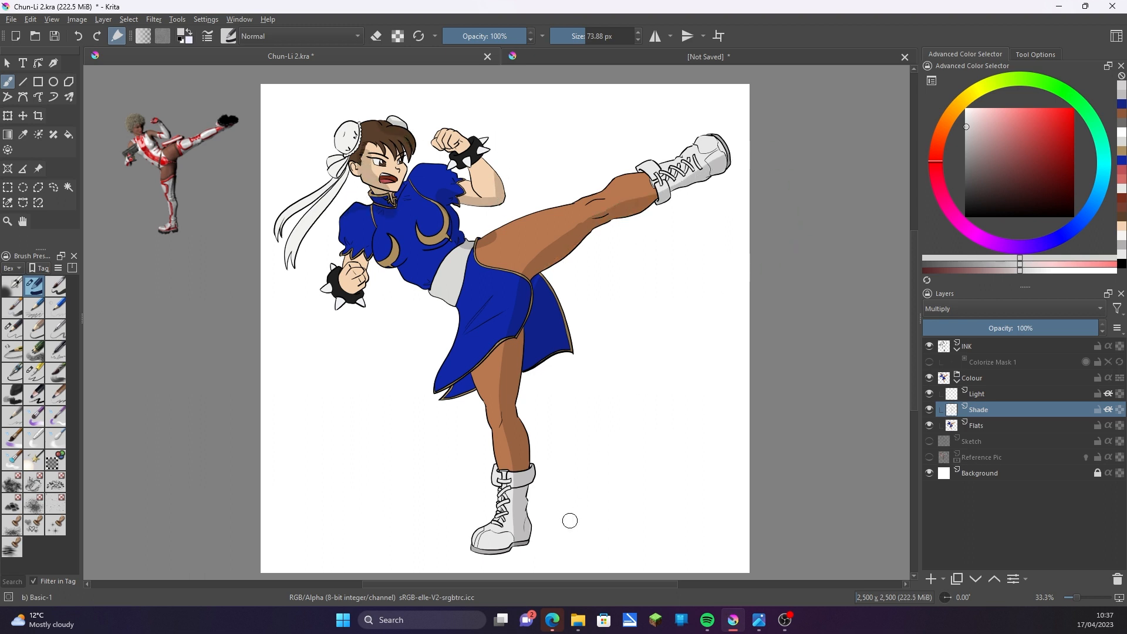
click(31, 20)
click(47, 219)
Shade the skirt's back panel with a 25.35 px brush and the front panel's folds with a 7.52 px brush.
click(569, 36)
key(ctrl+plus)
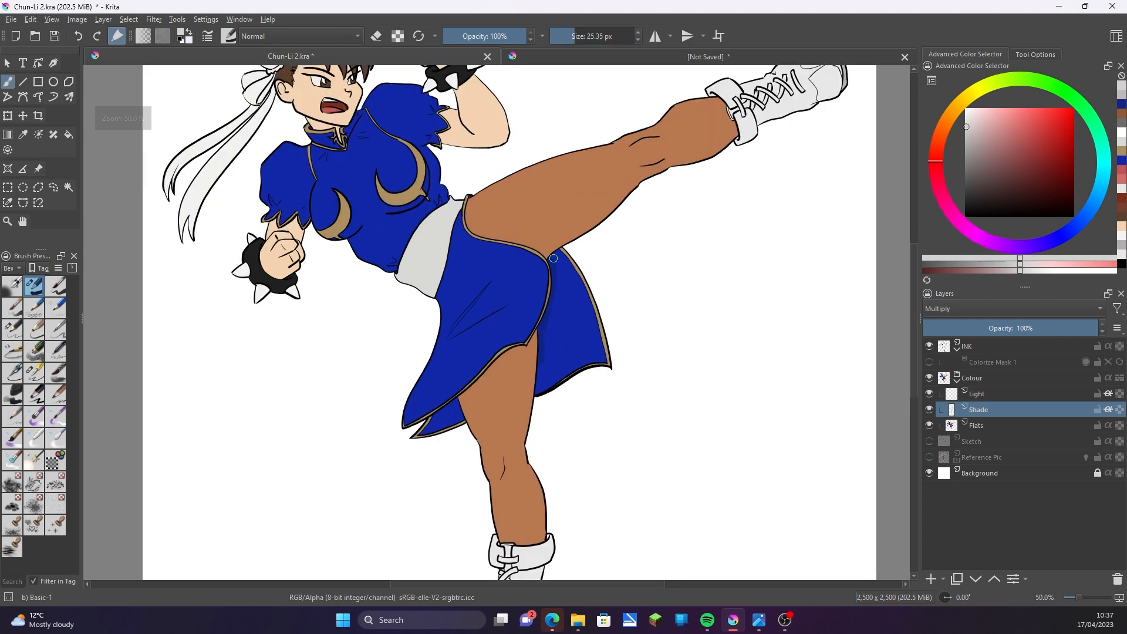
drag(581, 291, 608, 364)
drag(433, 420, 415, 435)
click(565, 37)
drag(470, 318, 510, 435)
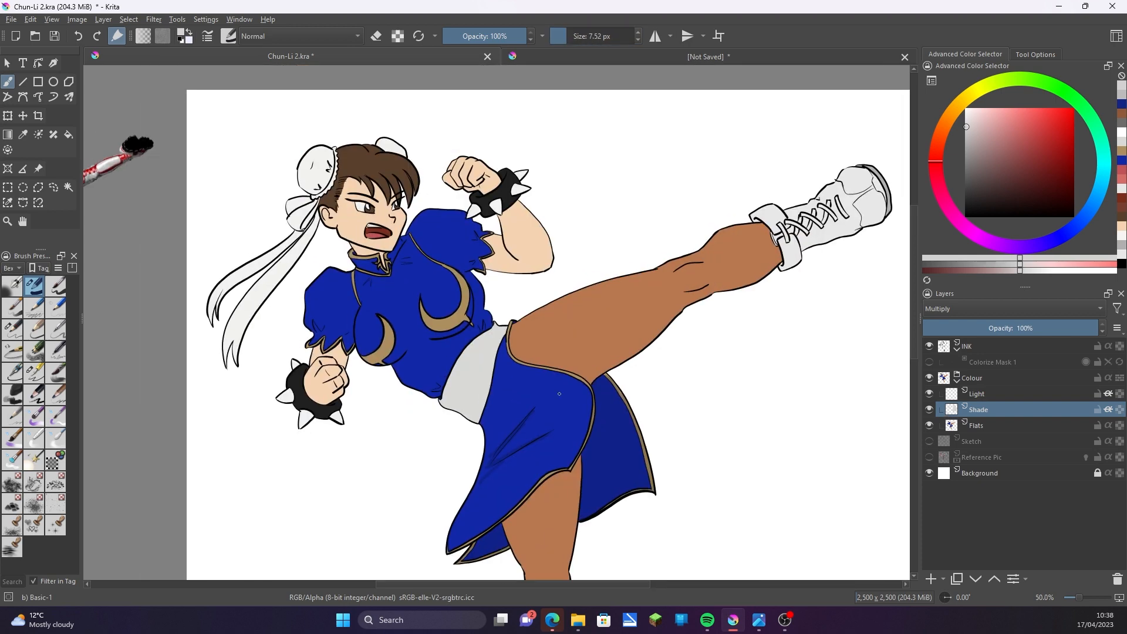
Shade the ear, jaw and neck, and add shadows between the locks of hair.
scroll(313, 186, up, 2)
drag(380, 292, 441, 311)
drag(329, 224, 346, 241)
mouse_move(355, 253)
mouse_down()
mouse_move(411, 294)
mouse_move(385, 283)
mouse_up()
drag(416, 154, 455, 200)
drag(482, 165, 494, 205)
drag(493, 144, 509, 180)
mouse_move(352, 176)
mouse_down()
mouse_move(321, 220)
mouse_move(350, 185)
mouse_up()
Shade the collar, sleeve and bodice folds, and darken the waistband's lower edge with a 13.52 px brush.
drag(486, 286, 459, 346)
drag(400, 344, 439, 353)
mouse_move(392, 417)
mouse_down()
mouse_move(370, 476)
mouse_move(338, 496)
mouse_up()
click(570, 36)
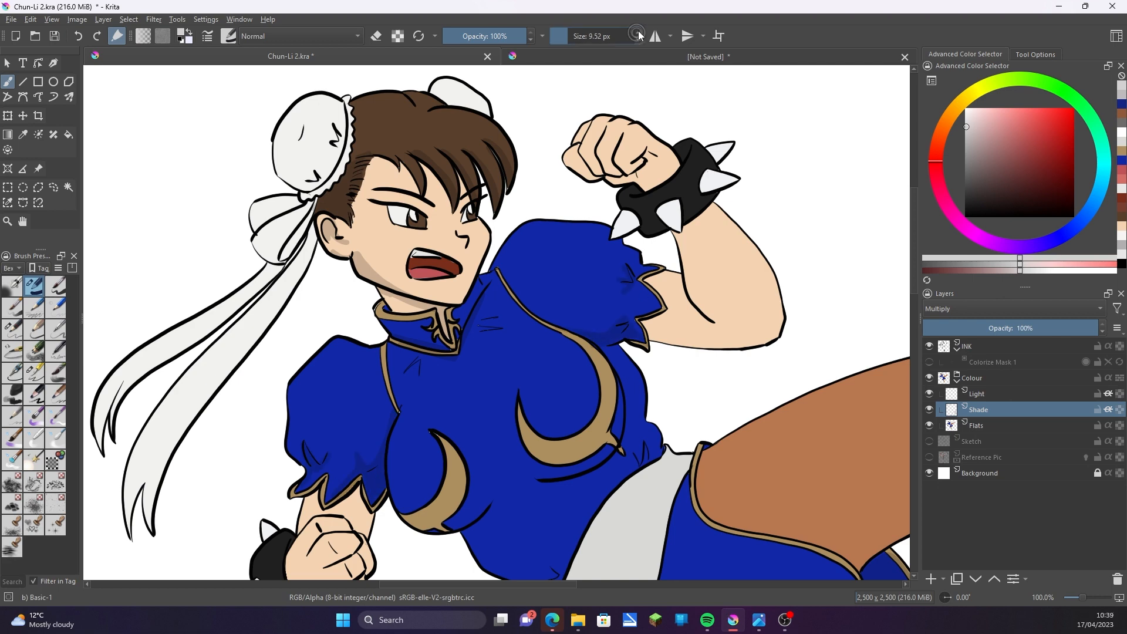
scroll(479, 526, down, 2)
drag(479, 526, 467, 366)
drag(507, 402, 544, 424)
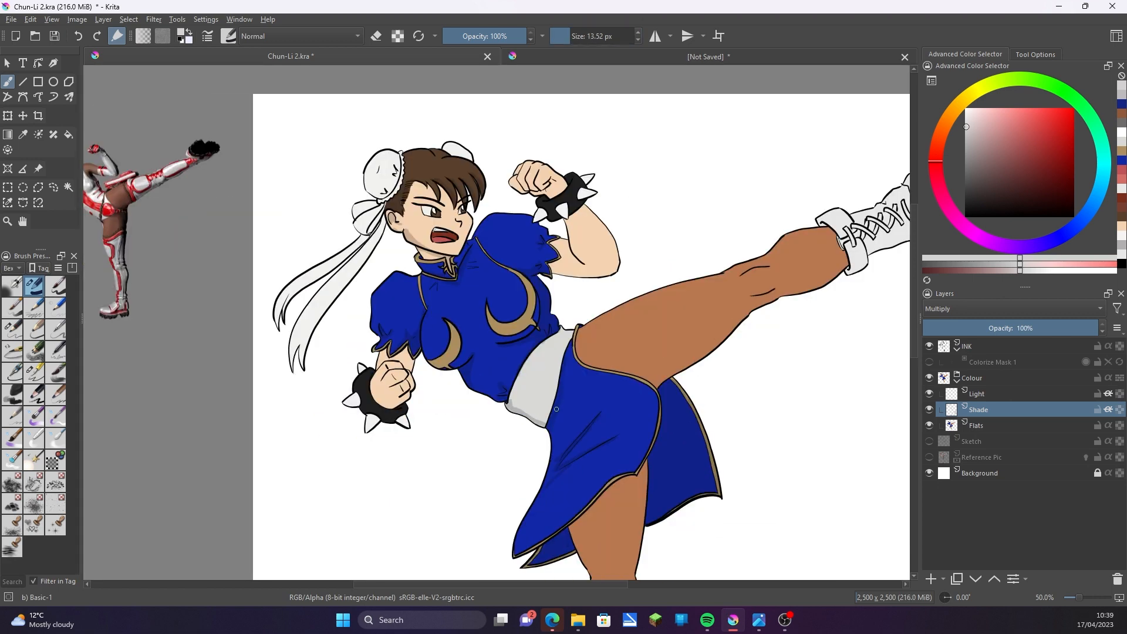
Shade the underside of the raised arm, its fist, and the lower forearm and fist.
drag(550, 269, 615, 271)
drag(531, 192, 555, 184)
drag(413, 348, 408, 371)
drag(390, 368, 411, 385)
drag(398, 425, 406, 419)
Erase excess shading around the lower wristband, and shade its spikes and the hair bun with its ribbons.
key(e)
mouse_move(390, 365)
mouse_down()
mouse_move(410, 395)
mouse_move(366, 433)
mouse_up()
key(e)
drag(357, 404, 344, 399)
drag(371, 231, 397, 178)
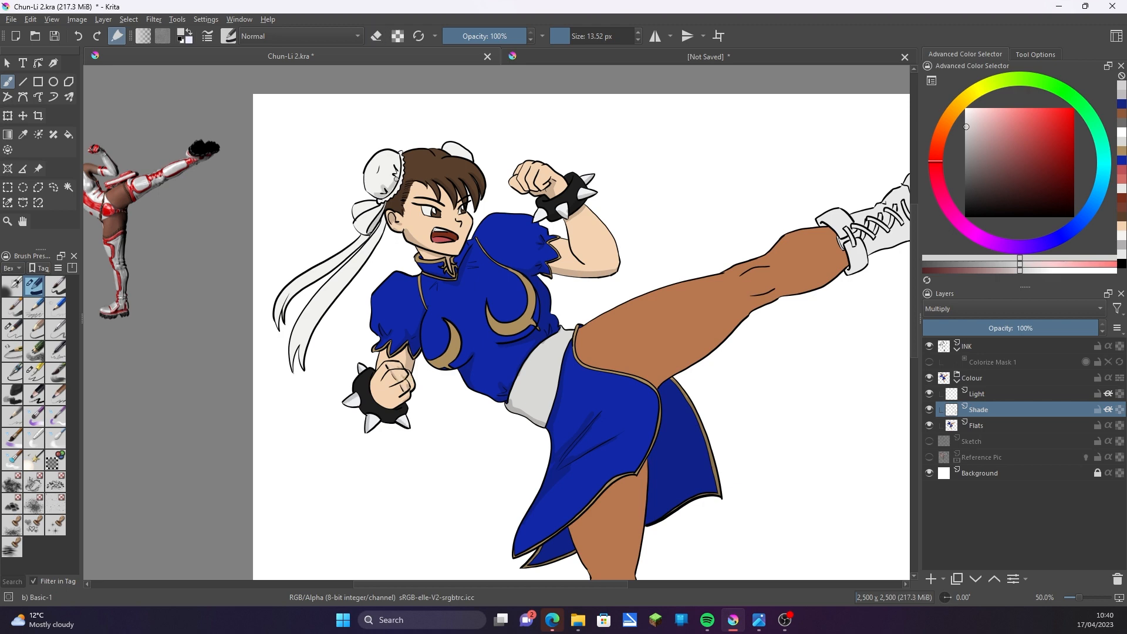
Shade the standing leg and its boot, including the sole edge, the area under the cuff and the leg's lower edge.
drag(719, 441, 635, 188)
key(e)
key(e)
mouse_move(488, 272)
mouse_down()
mouse_move(536, 348)
mouse_move(530, 451)
mouse_up()
drag(568, 477, 566, 492)
drag(527, 536, 570, 527)
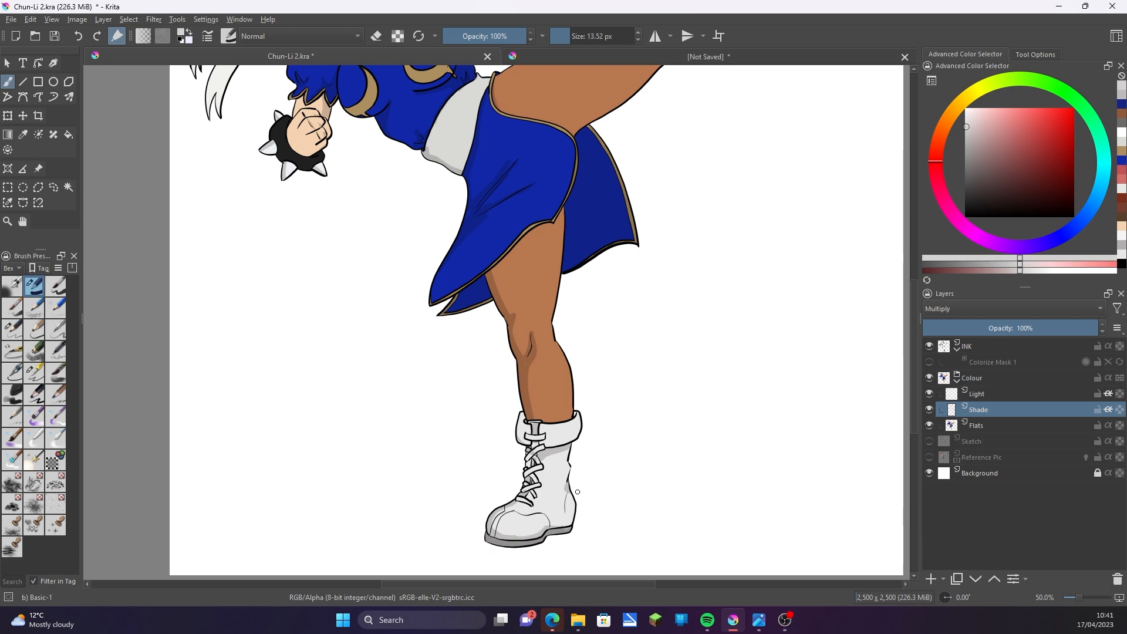
drag(559, 444, 533, 445)
drag(520, 413, 525, 421)
Shade the underside of the raised leg, its knee and the kicking boot.
drag(593, 294, 403, 538)
drag(381, 371, 477, 299)
drag(572, 258, 482, 296)
mouse_move(573, 263)
mouse_down()
mouse_move(592, 249)
mouse_move(587, 236)
mouse_up()
mouse_move(593, 245)
mouse_down()
mouse_move(618, 209)
mouse_move(614, 236)
mouse_move(680, 194)
mouse_up()
key(ctrl+minus)
key(ctrl+minus)
key(ctrl+plus)
mouse_move(589, 393)
mouse_down()
mouse_move(631, 384)
mouse_move(627, 353)
mouse_up()
key(ctrl+plus)
key(ctrl+minus)
Paint a pale yellow highlight on the raised thigh on the Light layer and set the layer's blending mode to Luminosity.
click(1028, 392)
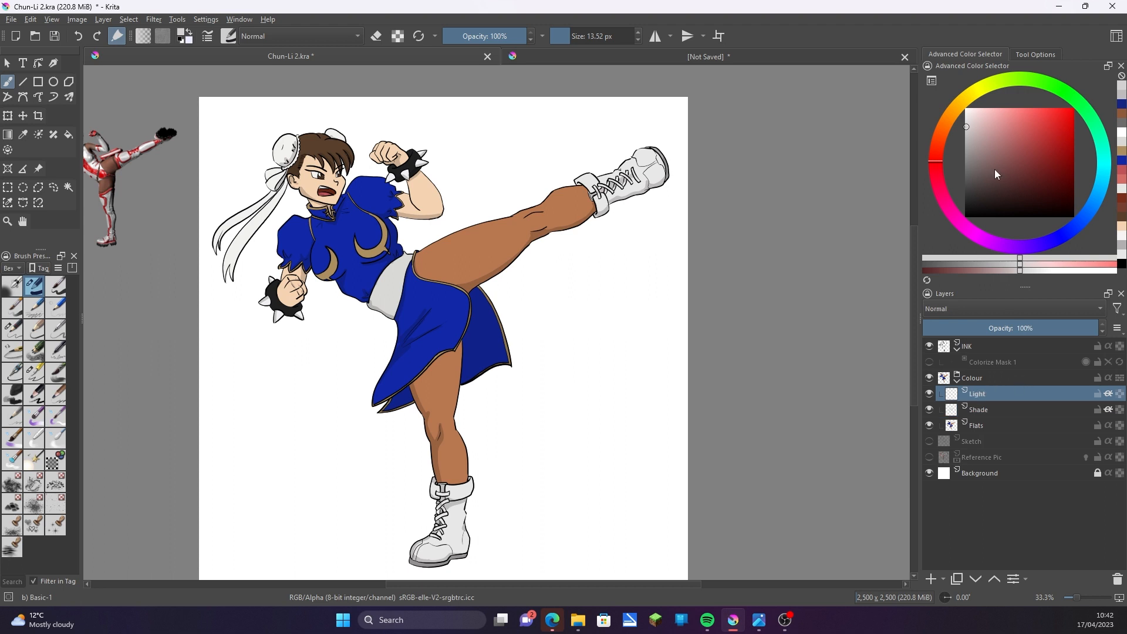
click(964, 103)
drag(984, 121, 984, 124)
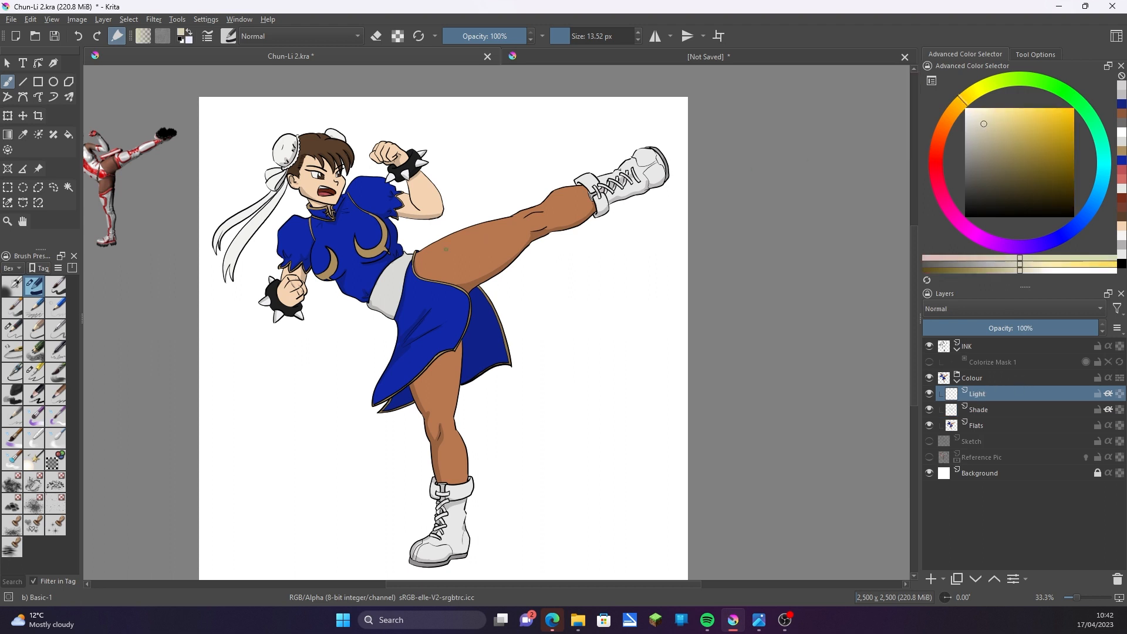
drag(435, 253, 501, 226)
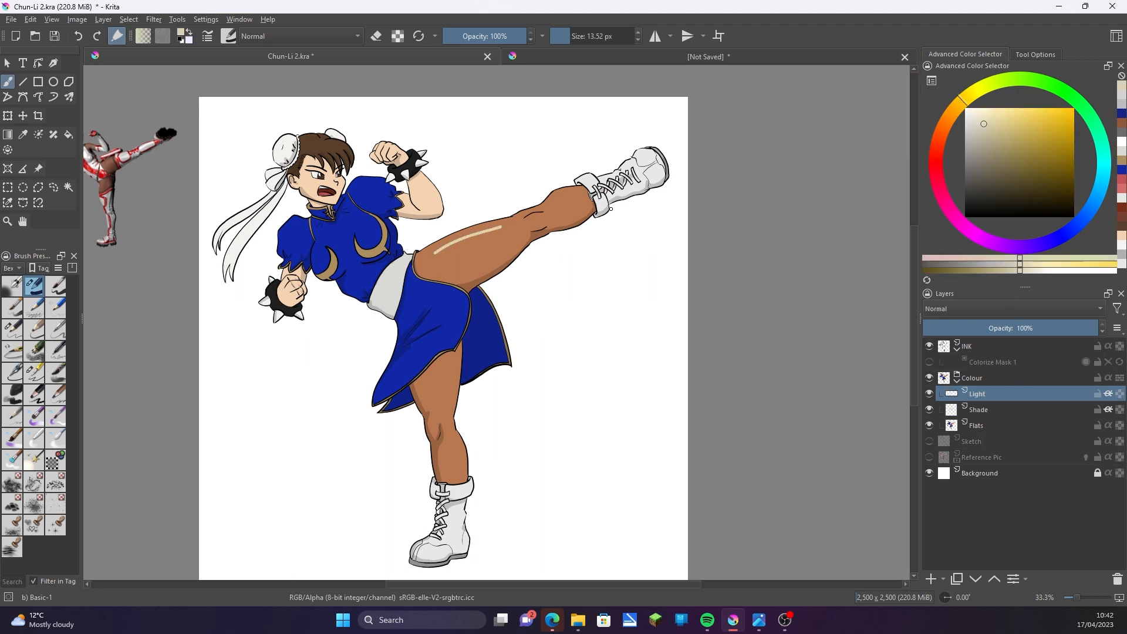
click(987, 307)
click(972, 286)
Extend the highlights along the upper side of the raised leg from the thigh to the calf.
drag(441, 250, 575, 193)
key(ctrl+plus)
drag(608, 155, 690, 284)
drag(563, 316, 524, 330)
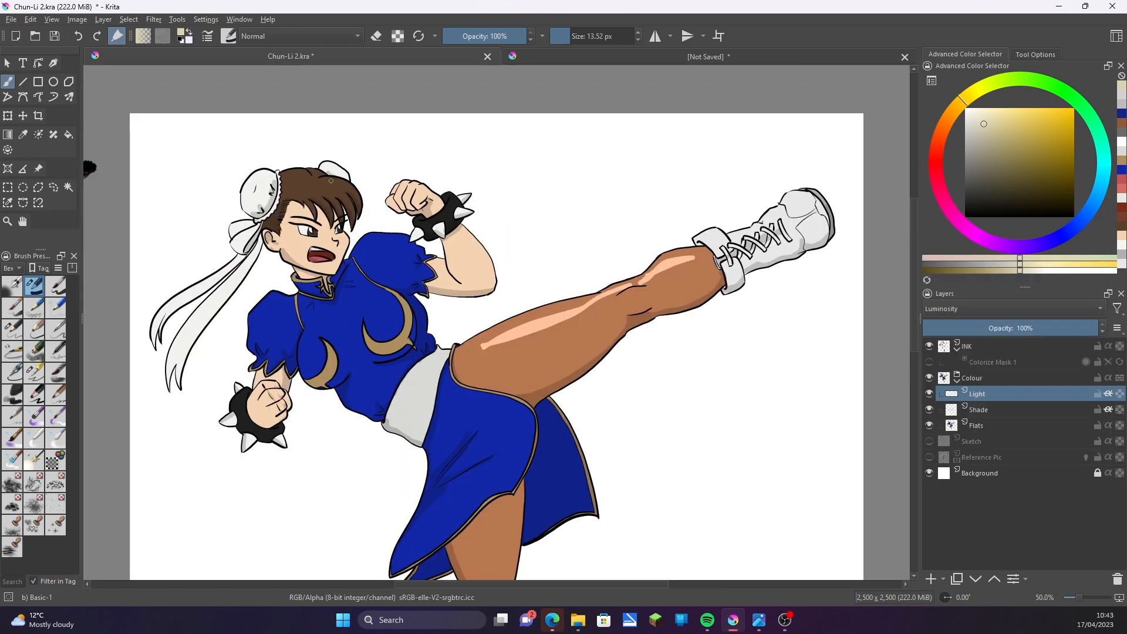
Paint highlights on the hair, the raised arm's sleeve, both sides of the chest and the standing calf.
drag(331, 181, 302, 179)
mouse_move(401, 238)
mouse_down()
mouse_move(379, 239)
mouse_move(392, 239)
mouse_up()
drag(390, 301, 383, 320)
drag(311, 334, 306, 351)
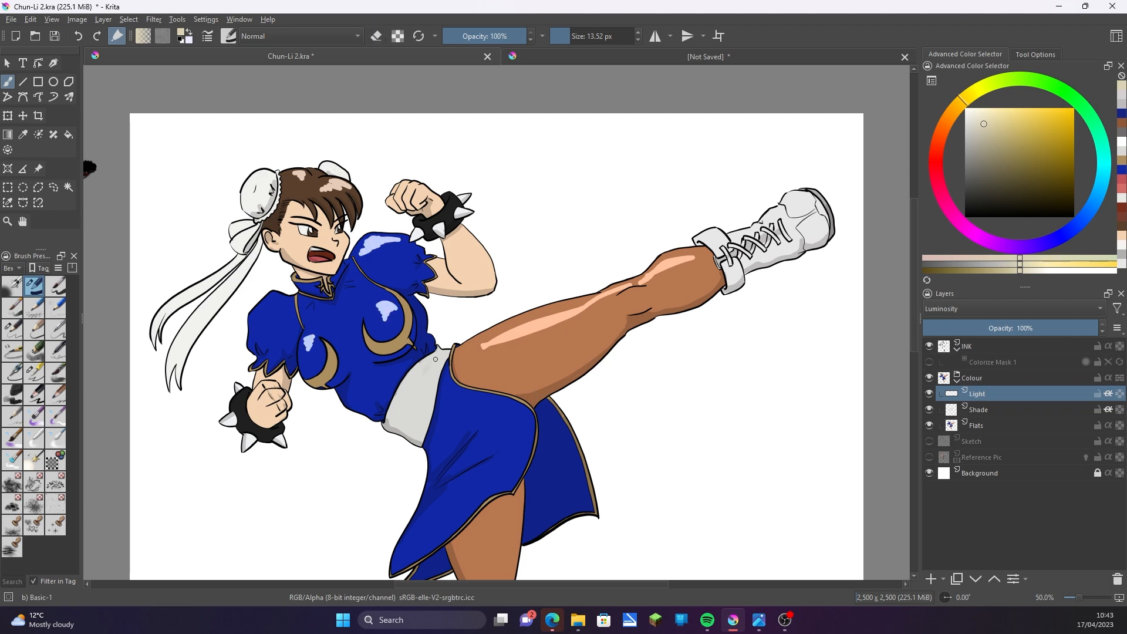
scroll(436, 360, down, 5)
mouse_move(500, 449)
mouse_down()
mouse_move(496, 484)
mouse_move(498, 464)
mouse_up()
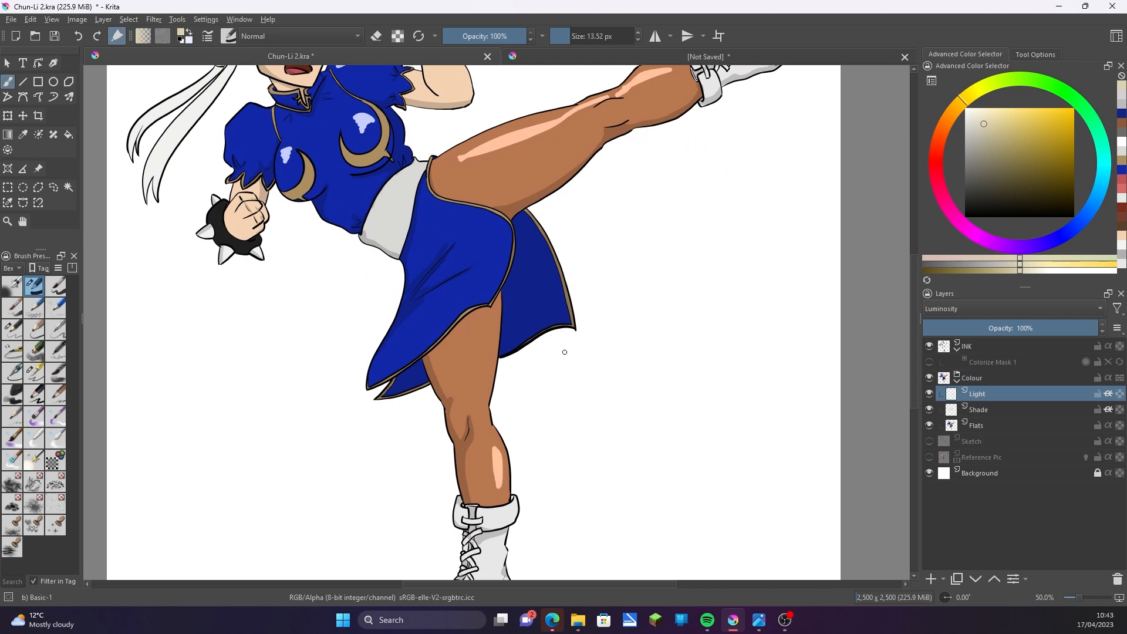
Soften the highlights on the wristbands, chest, sleeve and raised leg using the Blender Blur brush at 37.83 px.
scroll(565, 352, up, 4)
click(56, 438)
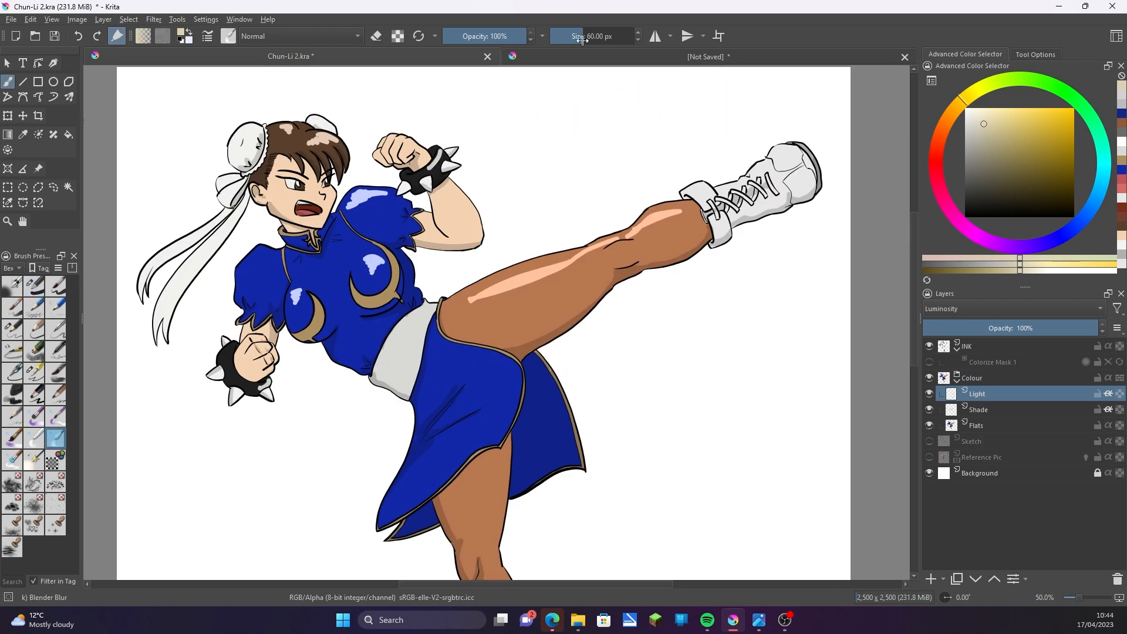
drag(441, 155, 432, 166)
drag(262, 386, 267, 381)
drag(296, 292, 297, 306)
drag(369, 258, 372, 272)
drag(353, 206, 384, 194)
drag(552, 264, 476, 300)
scroll(503, 428, down, 5)
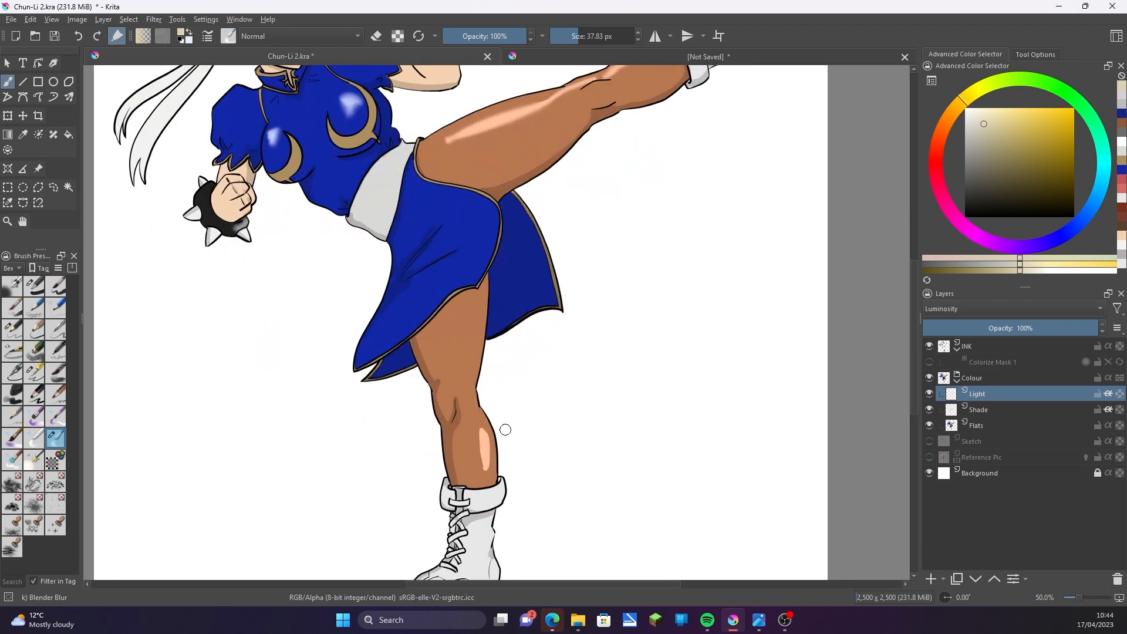
scroll(638, 382, down, 2)
Try soft light-blue highlights on the dress's chest and sleeves with the Airbrush Soft brush at 27.20 px.
key(ctrl+plus)
click(1097, 196)
click(992, 128)
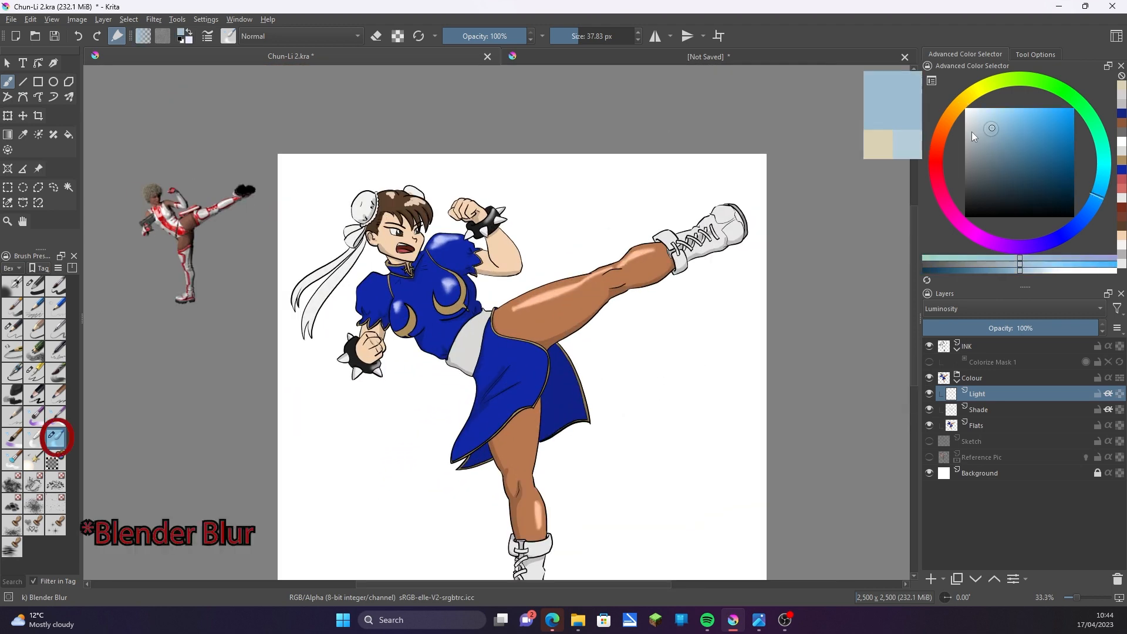
click(11, 286)
key(ctrl+plus)
key(ctrl+plus)
click(575, 37)
mouse_move(405, 239)
mouse_down()
mouse_move(392, 253)
mouse_move(400, 263)
mouse_up()
mouse_move(413, 156)
mouse_down()
mouse_move(381, 171)
mouse_move(413, 155)
mouse_up()
click(1010, 141)
drag(404, 241, 389, 260)
drag(306, 271, 297, 310)
drag(264, 235, 234, 254)
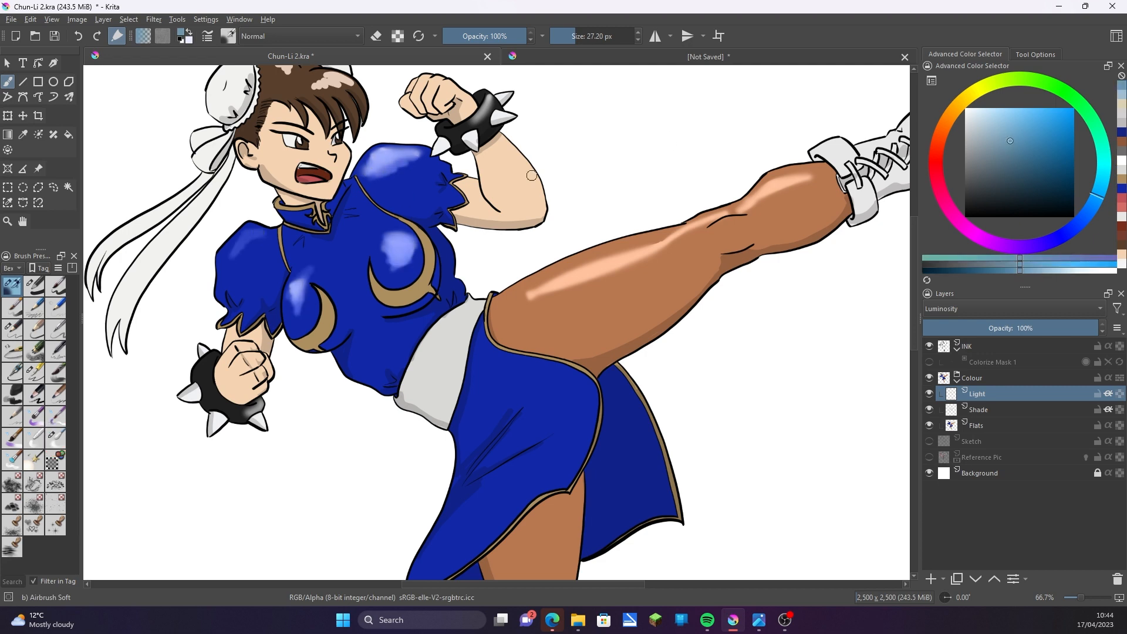
drag(428, 164, 428, 181)
drag(465, 392, 507, 470)
Erase all highlights from the dress's sleeves and chest using the Basic-1 brush at 73.88 px.
click(34, 286)
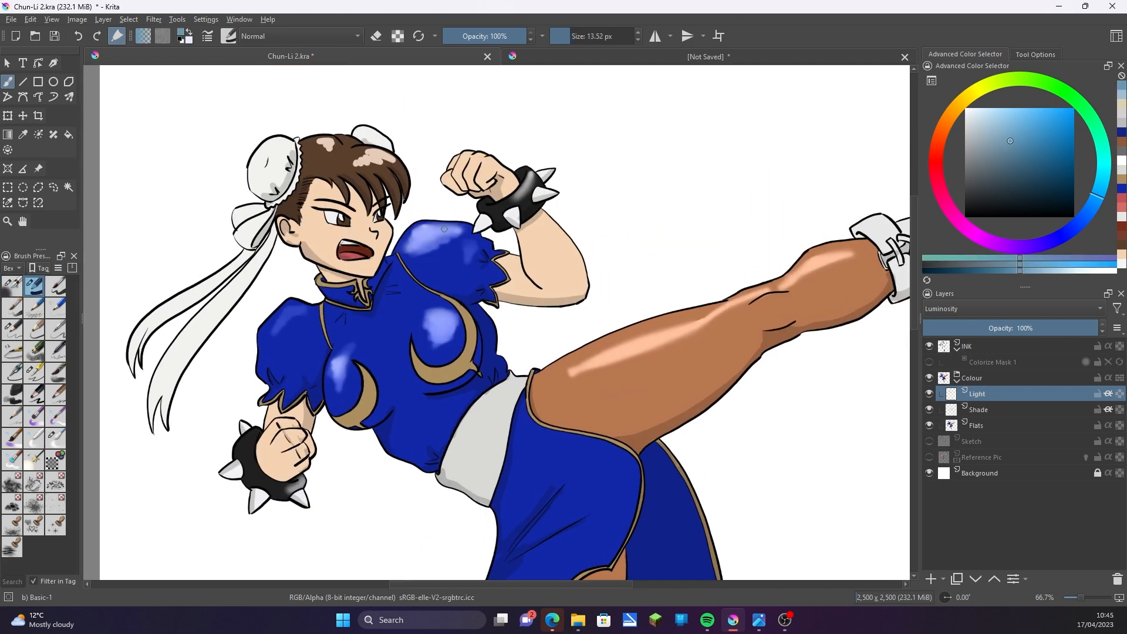
click(585, 36)
key(e)
mouse_move(429, 226)
mouse_down()
mouse_move(463, 266)
mouse_move(356, 347)
mouse_move(262, 359)
mouse_up()
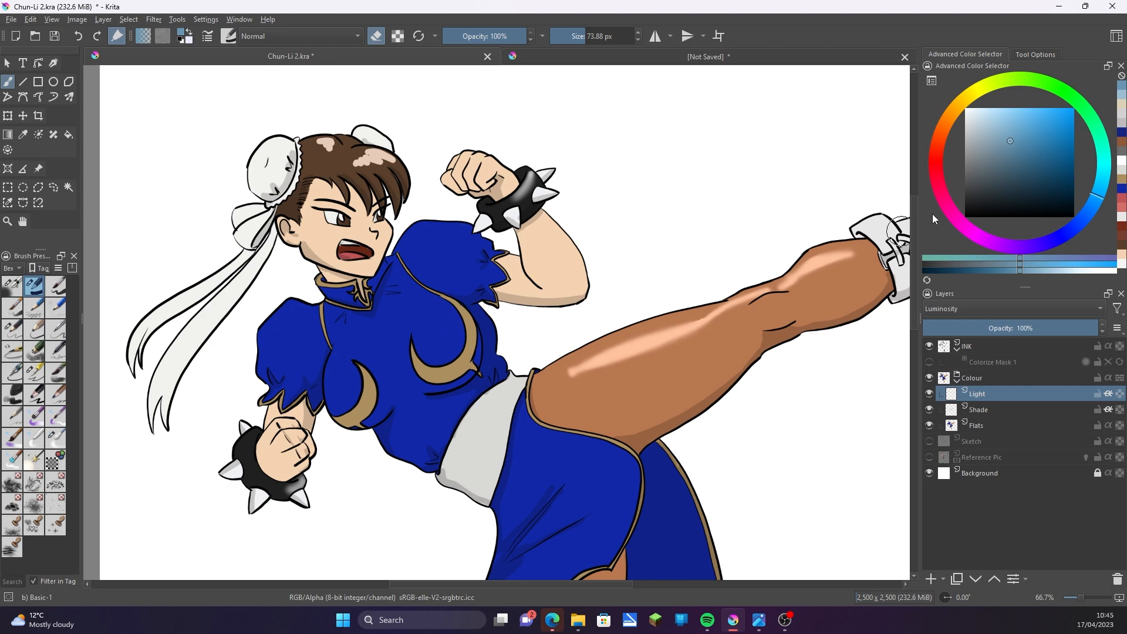
Paint hard-edged highlights on the dress's sleeves and chest with a tan-orange colour and a 17.33 px brush.
key(e)
click(947, 116)
click(1007, 124)
drag(582, 36, 566, 36)
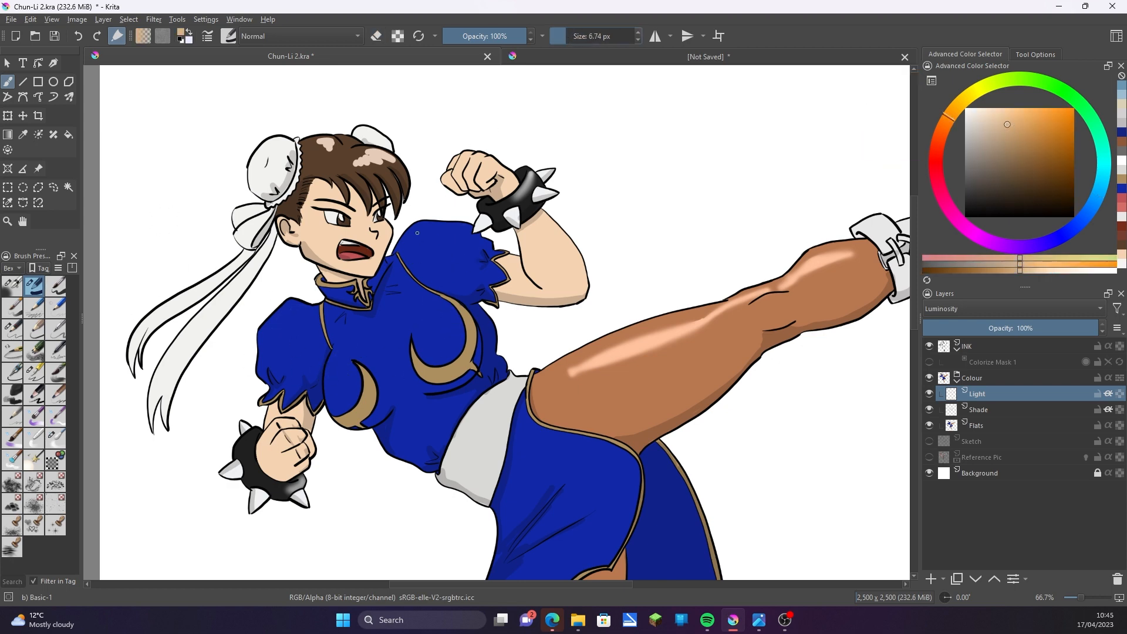
drag(452, 229, 422, 253)
drag(566, 36, 571, 36)
mouse_move(425, 232)
mouse_down()
mouse_move(413, 251)
mouse_move(472, 253)
mouse_up()
drag(440, 306, 449, 337)
drag(302, 309, 290, 312)
Try tan highlights along the outer edge of the raised forearm.
drag(547, 223, 570, 252)
drag(571, 247, 580, 274)
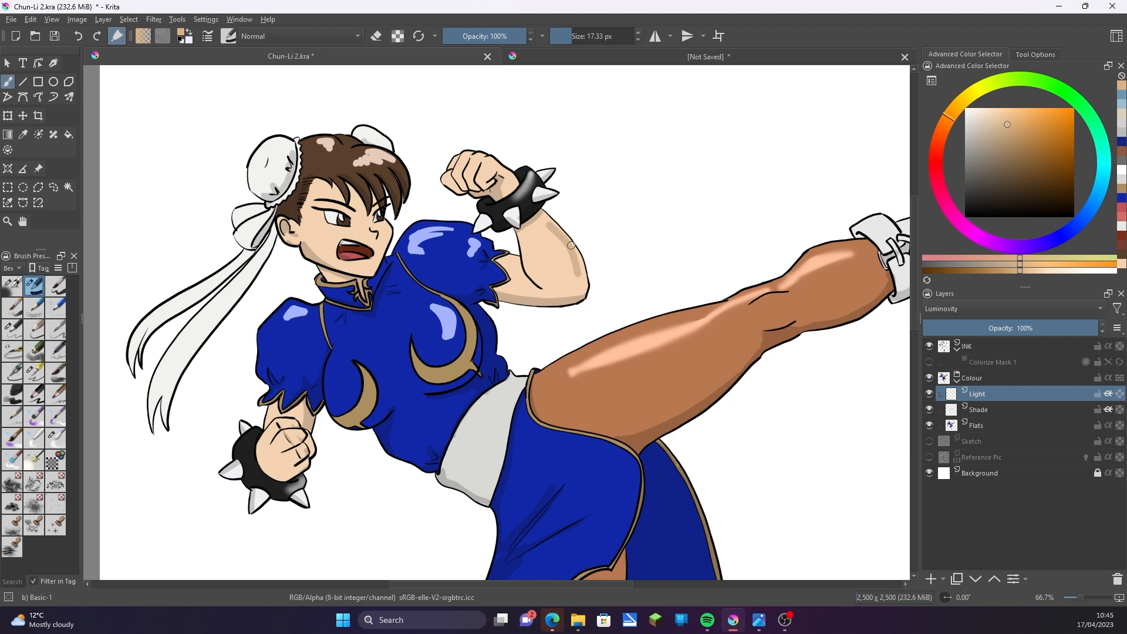
click(929, 346)
click(929, 346)
key(e)
drag(549, 225, 583, 277)
Paint pale cream highlights on the raised forearm, both fists and the face.
click(981, 112)
key(e)
drag(550, 226, 582, 282)
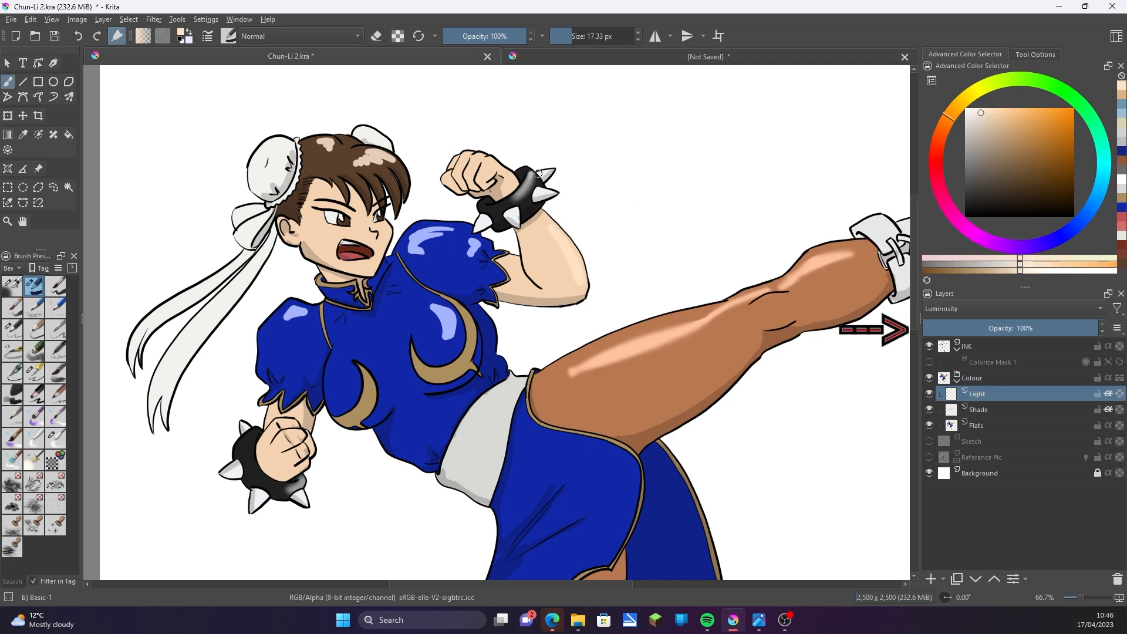
drag(491, 162, 468, 156)
drag(384, 225, 376, 267)
drag(293, 437, 305, 462)
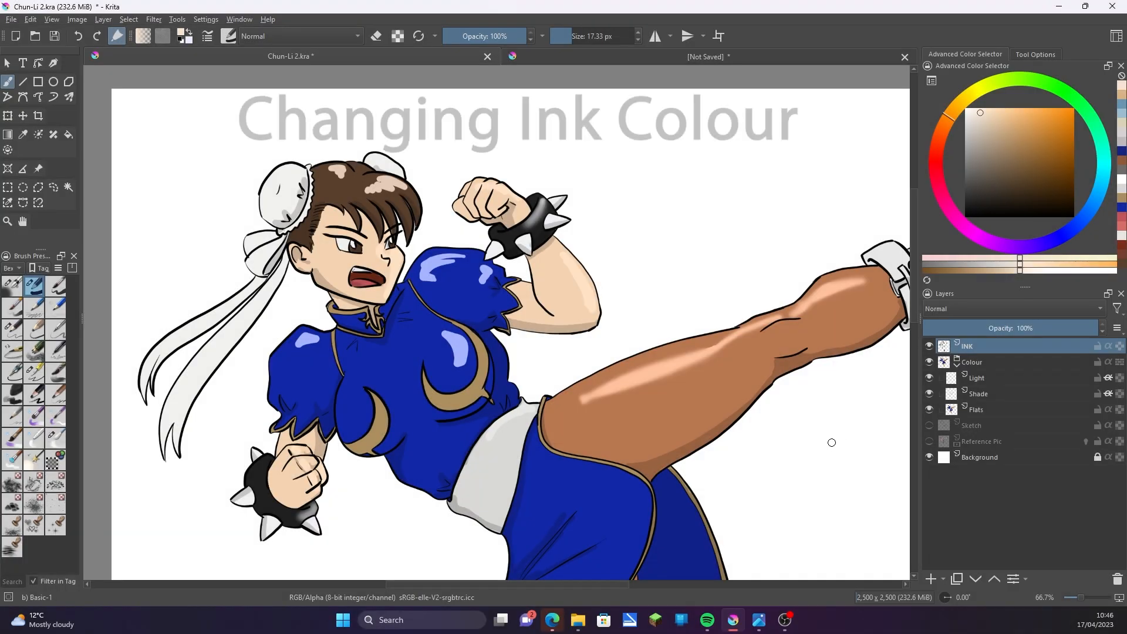
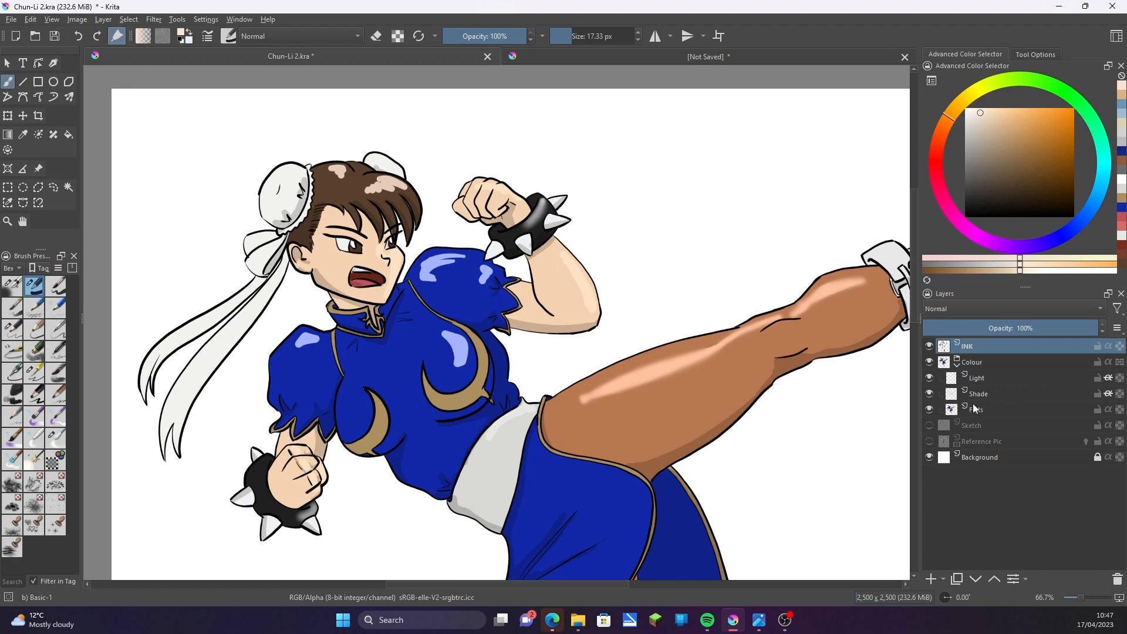
Put the INK layer in its own group and add a new paint layer above it inside the group.
right_click(970, 347)
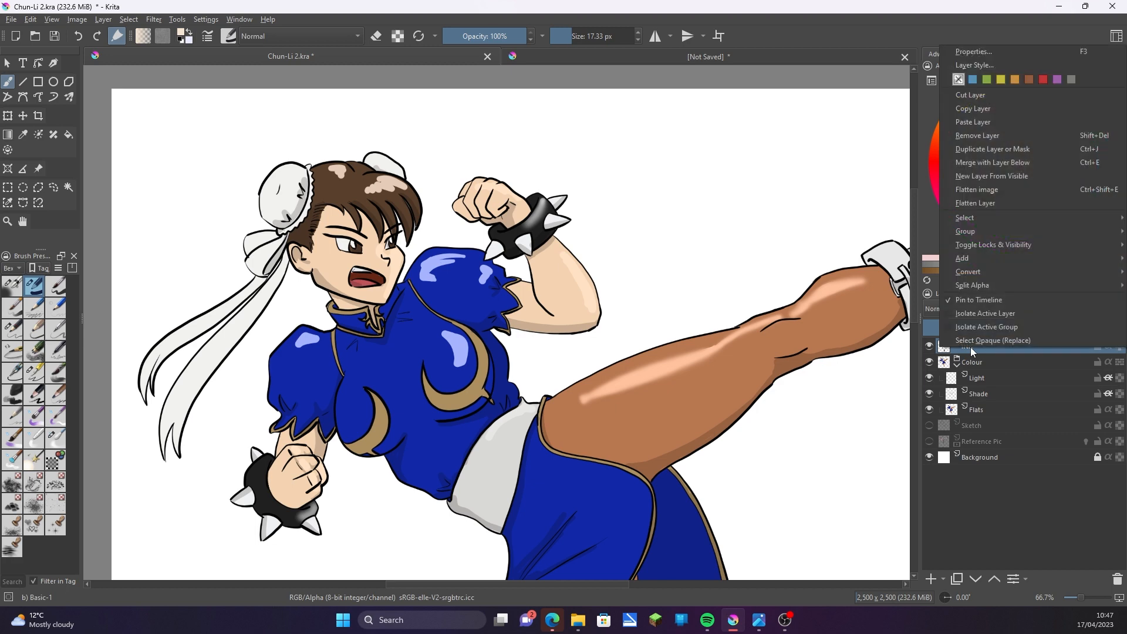
mouse_move(985, 232)
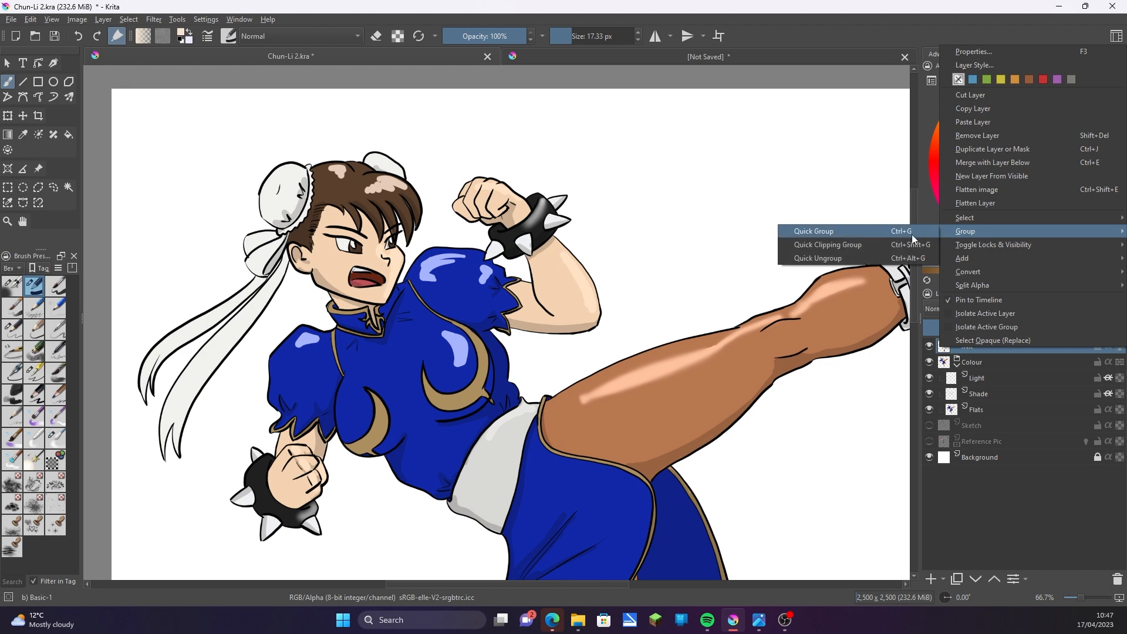
click(863, 233)
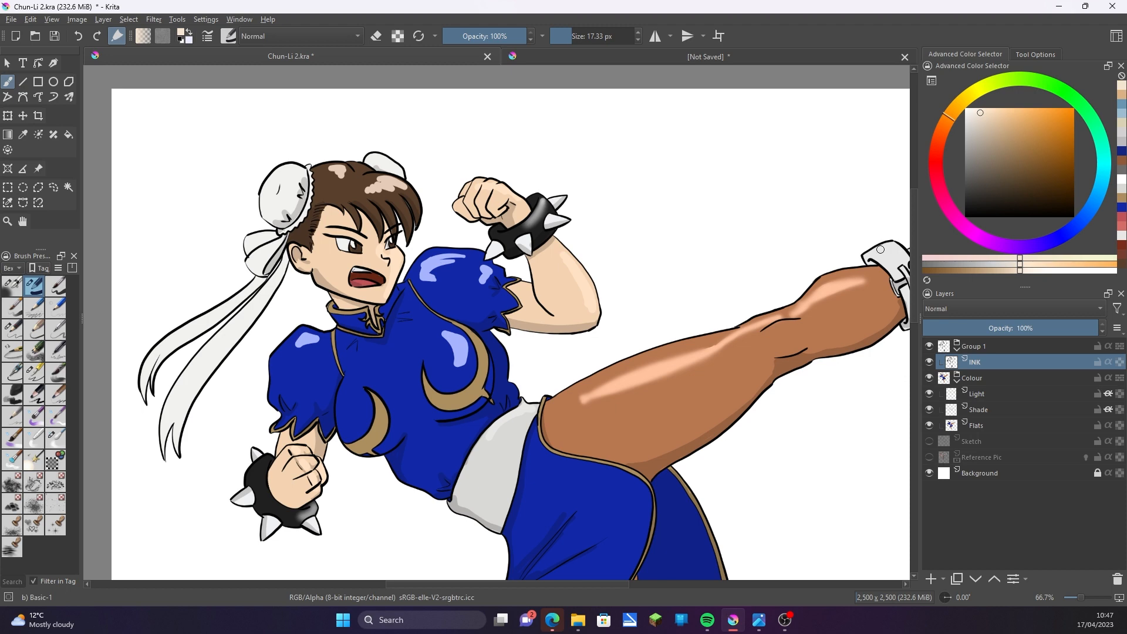
click(931, 579)
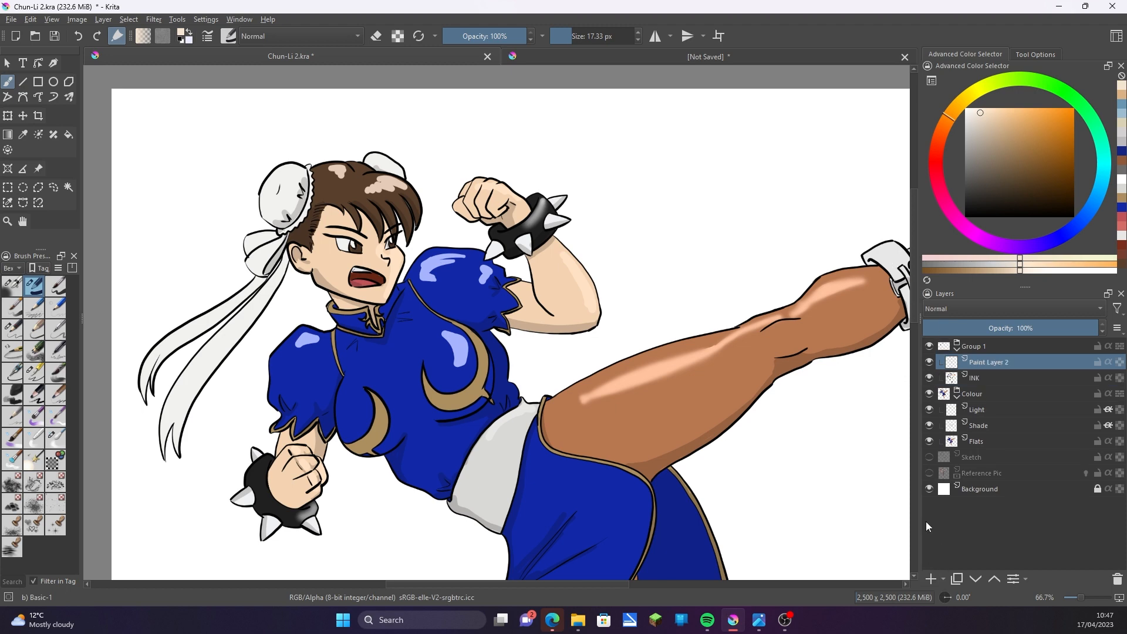
Rename the new group INK and its new paint layer Ink colour, and make that layer inherit alpha.
double_click(985, 346)
key(BackSpace)
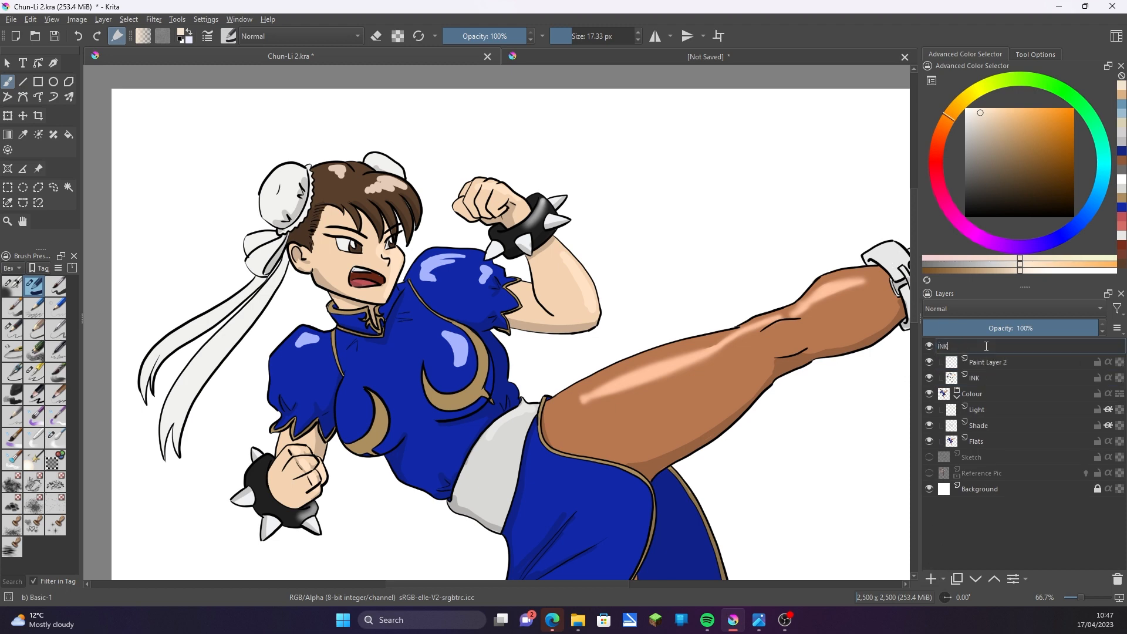
key(Return)
double_click(992, 361)
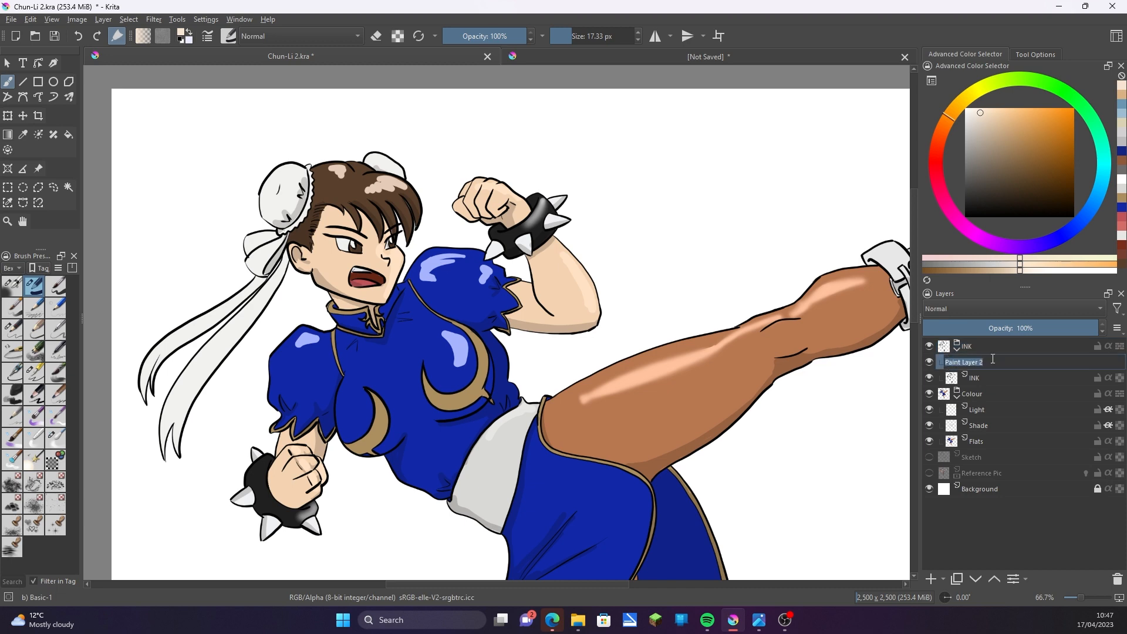
text(Ink colour)
key(Return)
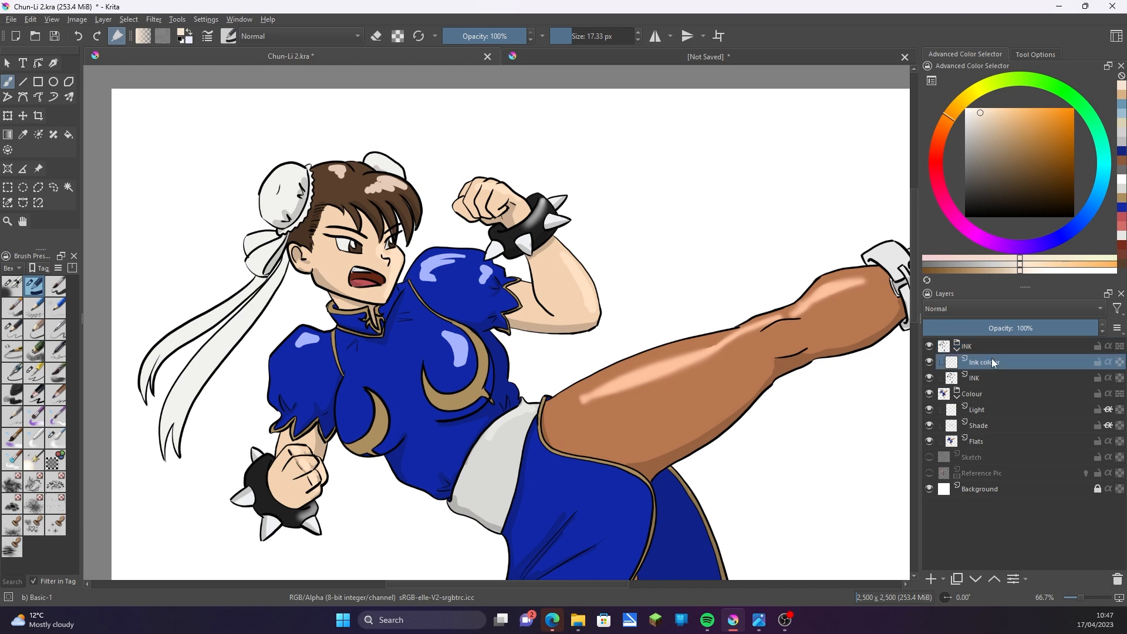
click(1109, 363)
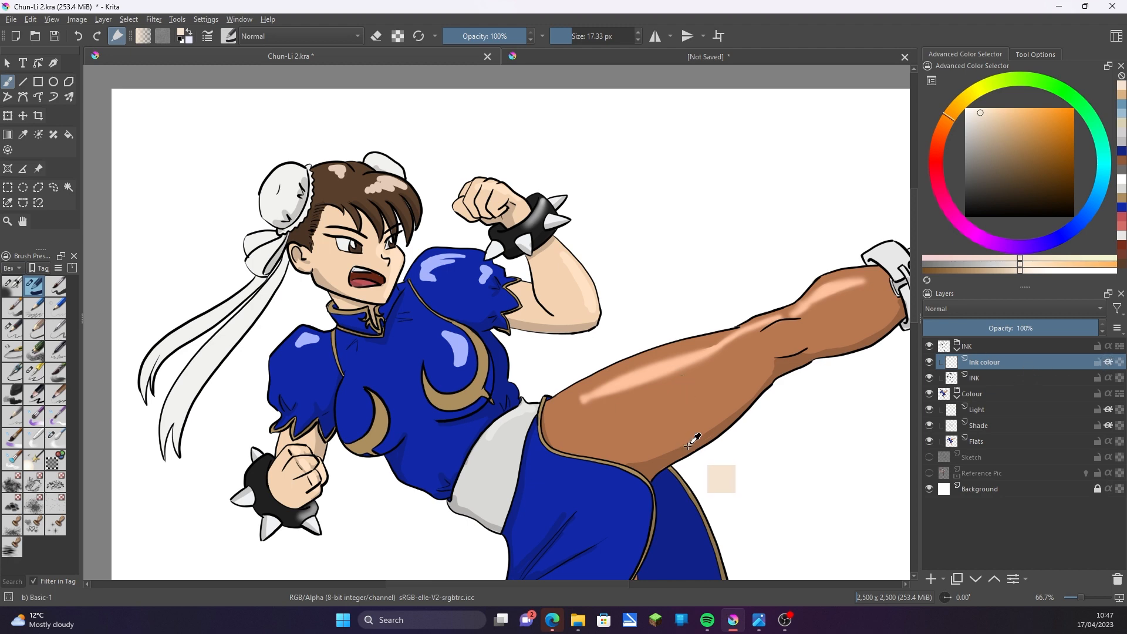
Recolour the ink lines of the raised and standing legs with brown sampled from the raised leg's shading.
ctrl+click(693, 439)
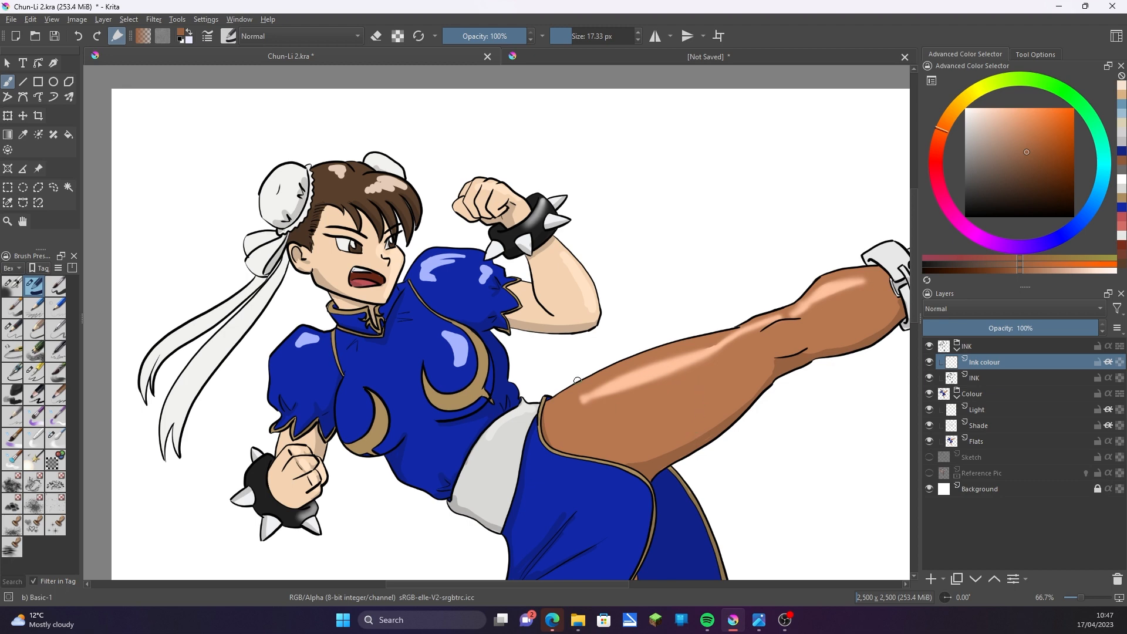
mouse_move(587, 377)
mouse_down()
mouse_move(741, 325)
mouse_move(867, 265)
mouse_up()
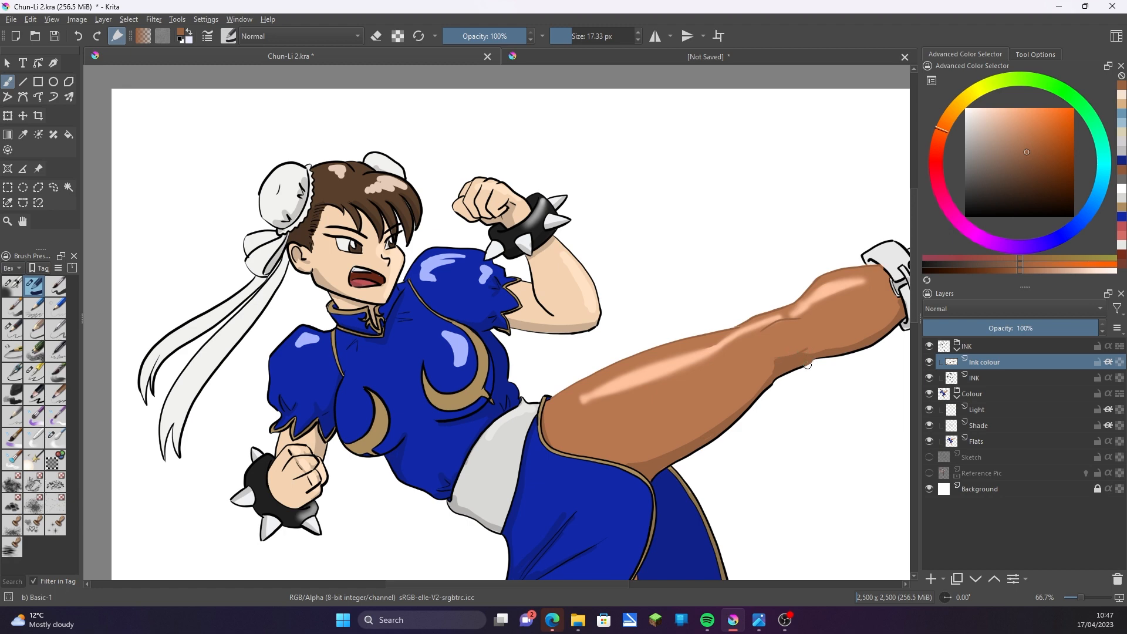
drag(807, 365, 673, 466)
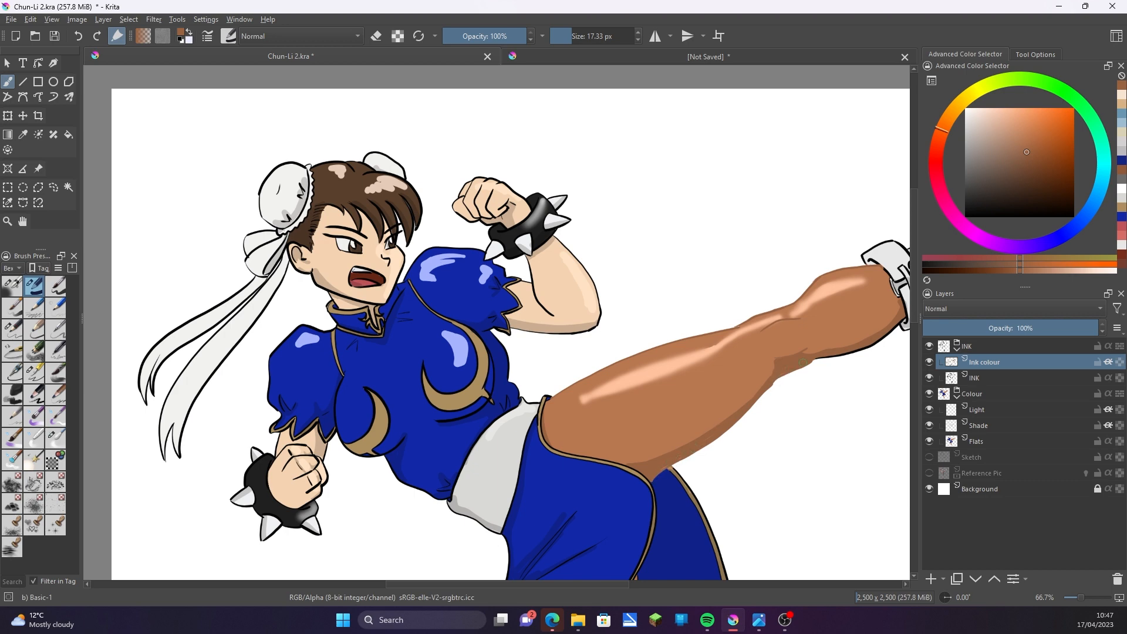
drag(803, 362, 889, 334)
drag(787, 575, 741, 199)
drag(581, 252, 608, 476)
mouse_move(492, 289)
mouse_down()
mouse_move(544, 480)
mouse_move(509, 336)
mouse_up()
Recolour the standing boot's ink lines with a grey darker than the boot.
ctrl+click(543, 434)
click(965, 147)
mouse_move(578, 343)
mouse_down()
mouse_move(567, 381)
mouse_move(571, 482)
mouse_up()
mouse_move(500, 340)
mouse_down()
mouse_move(496, 359)
mouse_move(523, 411)
mouse_move(463, 502)
mouse_move(561, 473)
mouse_move(501, 513)
mouse_move(569, 491)
mouse_up()
Recolour the outlines of the hair bun, its bow and the trailing ribbons with a darker grey.
click(966, 177)
scroll(811, 199, down, 2)
drag(810, 199, 649, 470)
scroll(430, 285, up, 3)
drag(430, 285, 593, 424)
drag(305, 209, 337, 262)
mouse_move(379, 168)
mouse_down()
mouse_move(343, 267)
mouse_move(134, 522)
mouse_up()
drag(144, 510, 313, 343)
drag(264, 439, 351, 310)
drag(383, 376, 472, 201)
drag(240, 441, 351, 229)
drag(358, 221, 195, 484)
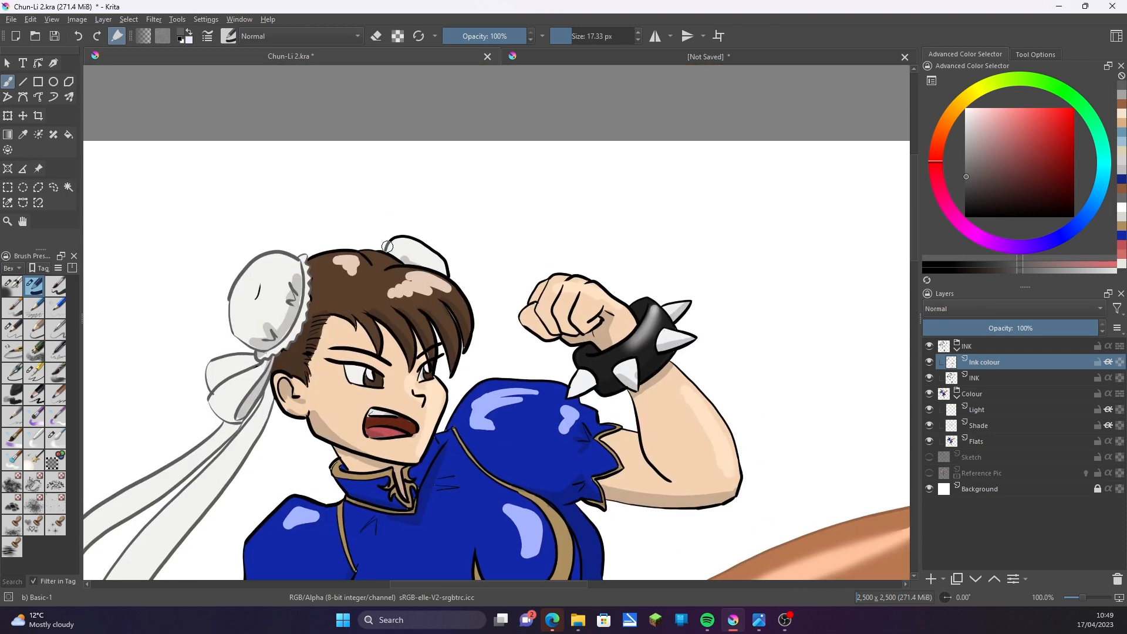
Recolour the hair's ink lines with a brown darker than the sampled hair colour.
ctrl+click(376, 282)
mouse_move(387, 246)
mouse_down()
mouse_move(448, 274)
mouse_move(314, 258)
mouse_up()
click(1024, 193)
drag(346, 320, 300, 383)
mouse_move(352, 320)
mouse_down()
mouse_move(377, 343)
mouse_move(466, 352)
mouse_move(411, 270)
mouse_up()
Recolour the ink lines of the raised fist and arm with a tan sampled from the shaded skin.
drag(634, 433, 660, 315)
ctrl+click(640, 210)
mouse_move(658, 203)
mouse_down()
mouse_move(596, 156)
mouse_move(628, 232)
mouse_up()
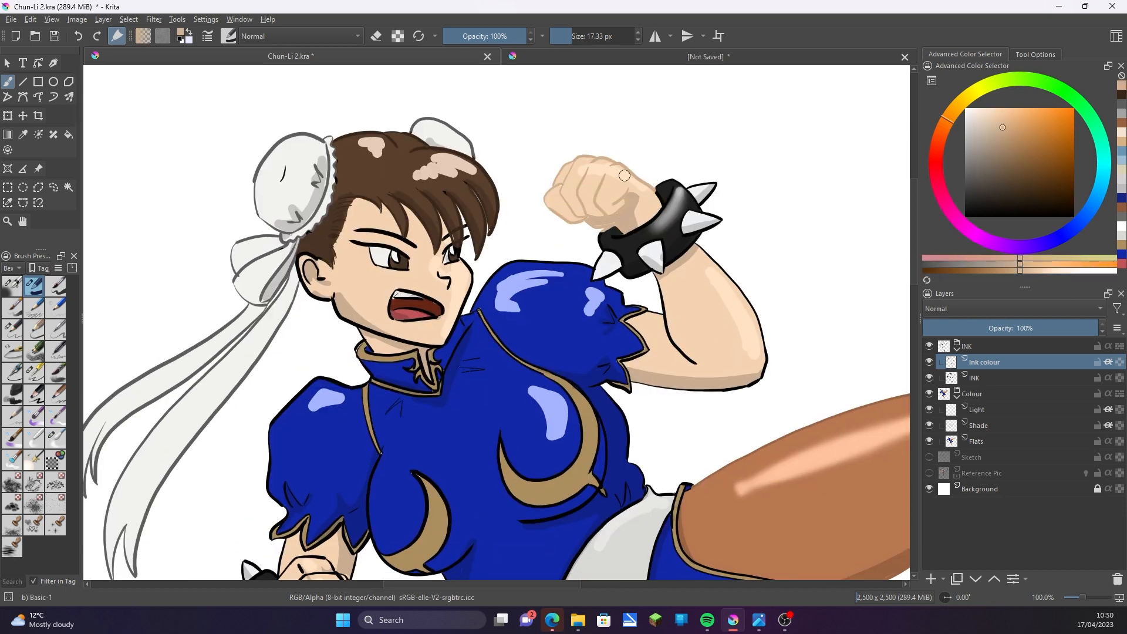
mouse_move(699, 246)
mouse_down()
mouse_move(757, 387)
mouse_move(634, 388)
mouse_up()
drag(695, 361, 655, 312)
Recolour the ink lines of the lower fist and forearm, the ear and the face in tan, undoing the stray mouth stroke.
drag(543, 473, 620, 273)
mouse_move(433, 356)
mouse_down()
mouse_move(411, 445)
mouse_move(393, 451)
mouse_up()
mouse_move(408, 429)
mouse_down()
mouse_move(426, 392)
mouse_move(373, 366)
mouse_up()
drag(410, 376, 361, 347)
drag(570, 127, 552, 297)
mouse_move(524, 232)
mouse_down()
mouse_move(456, 314)
mouse_move(361, 229)
mouse_up()
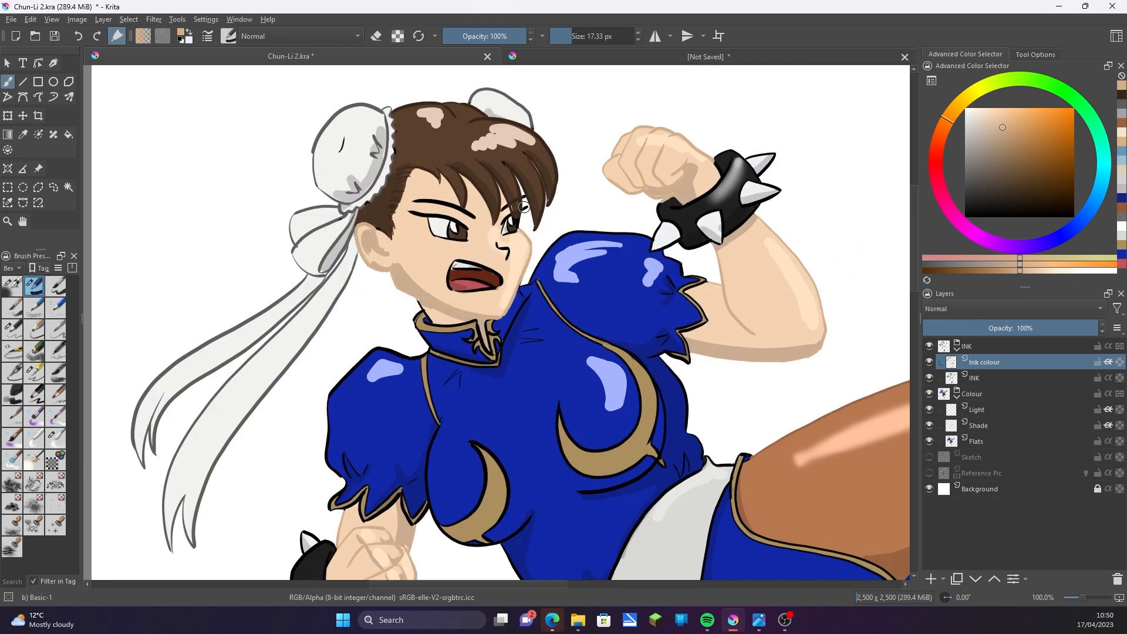
mouse_move(455, 264)
mouse_down()
mouse_move(496, 285)
mouse_move(449, 288)
mouse_up()
key(ctrl+z)
Recolour the kicking boot's outlines and laces with greys based on the boot's own colour.
drag(637, 333, 635, 256)
key(ctrl+minus)
key(ctrl+minus)
mouse_move(816, 372)
mouse_down()
mouse_move(667, 168)
mouse_move(566, 469)
mouse_up()
ctrl+click(652, 376)
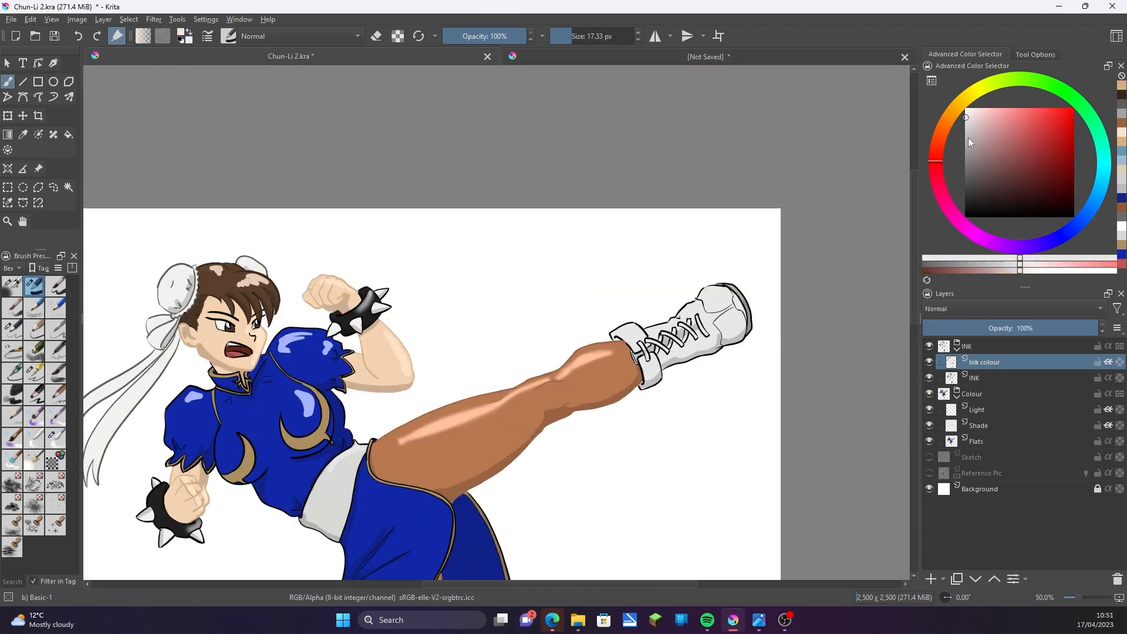
mouse_move(712, 288)
mouse_down()
mouse_move(618, 333)
mouse_move(658, 382)
mouse_move(737, 339)
mouse_move(647, 363)
mouse_up()
ctrl+click(643, 333)
click(645, 330)
key(ctrl+minus)
key(ctrl+minus)
key(ctrl+minus)
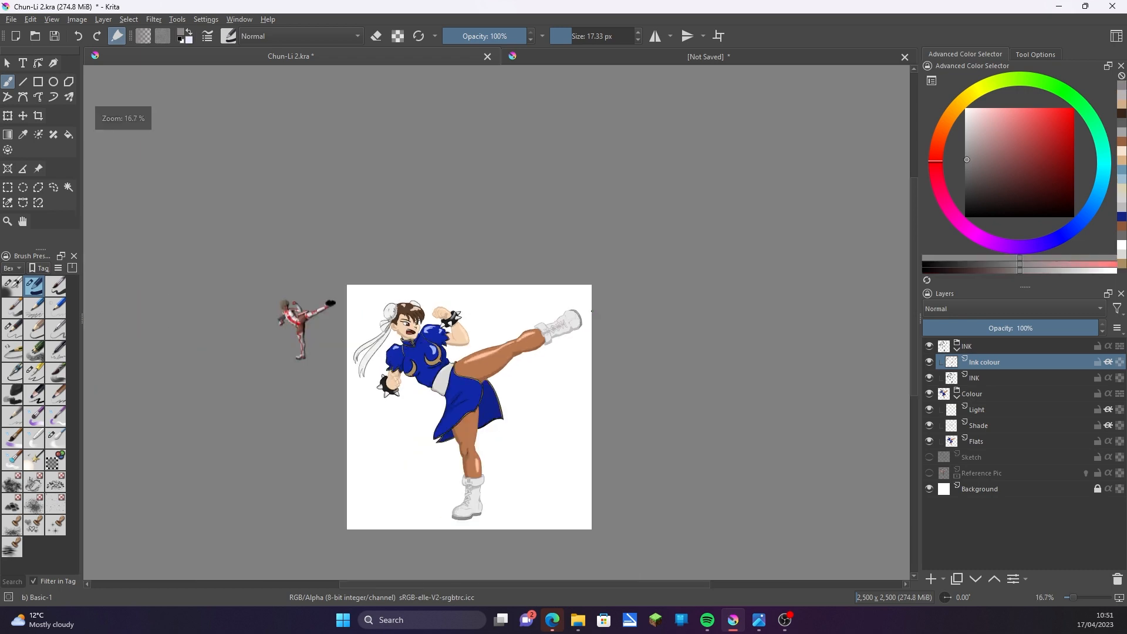
Recolour the outlines of the skirt's rear panel and front hem with a blue darker than the sampled skirt colour.
key(ctrl+plus)
key(ctrl+plus)
key(ctrl+plus)
key(ctrl+plus)
drag(714, 423, 919, 211)
ctrl+click(681, 411)
click(1058, 172)
drag(664, 338, 727, 493)
drag(728, 494, 629, 535)
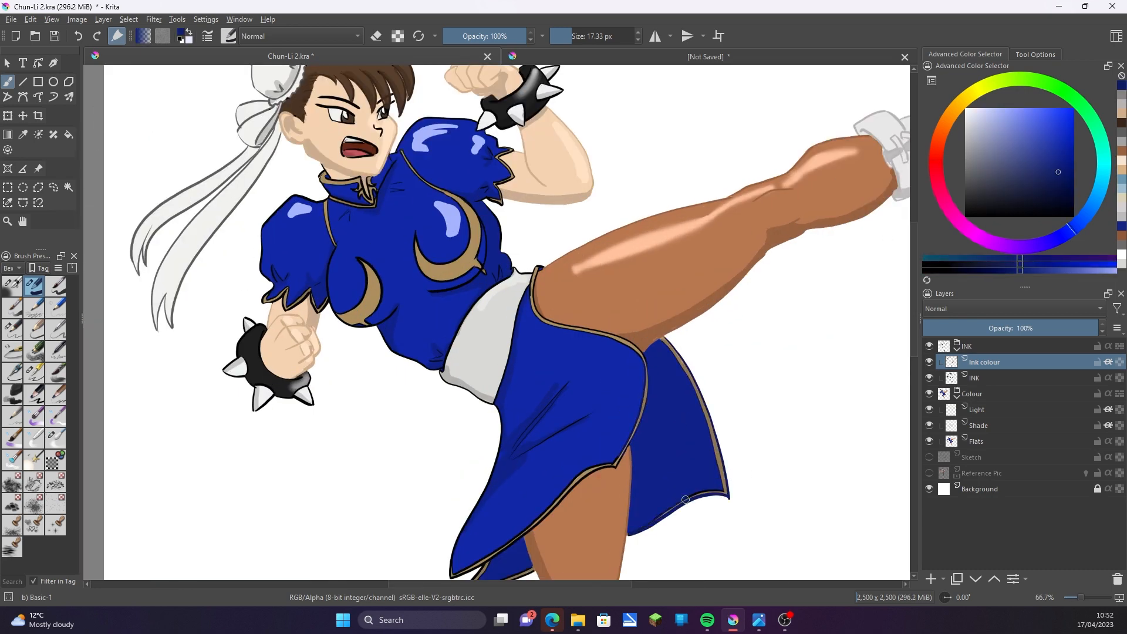
drag(683, 502, 723, 492)
drag(617, 467, 451, 577)
Recolour the outlines of the skirt's front, the waist edge and the torso's side in dark blue.
drag(681, 405, 682, 301)
mouse_move(453, 470)
mouse_down()
mouse_move(512, 438)
mouse_move(554, 574)
mouse_up()
drag(435, 356, 490, 338)
drag(496, 271, 509, 313)
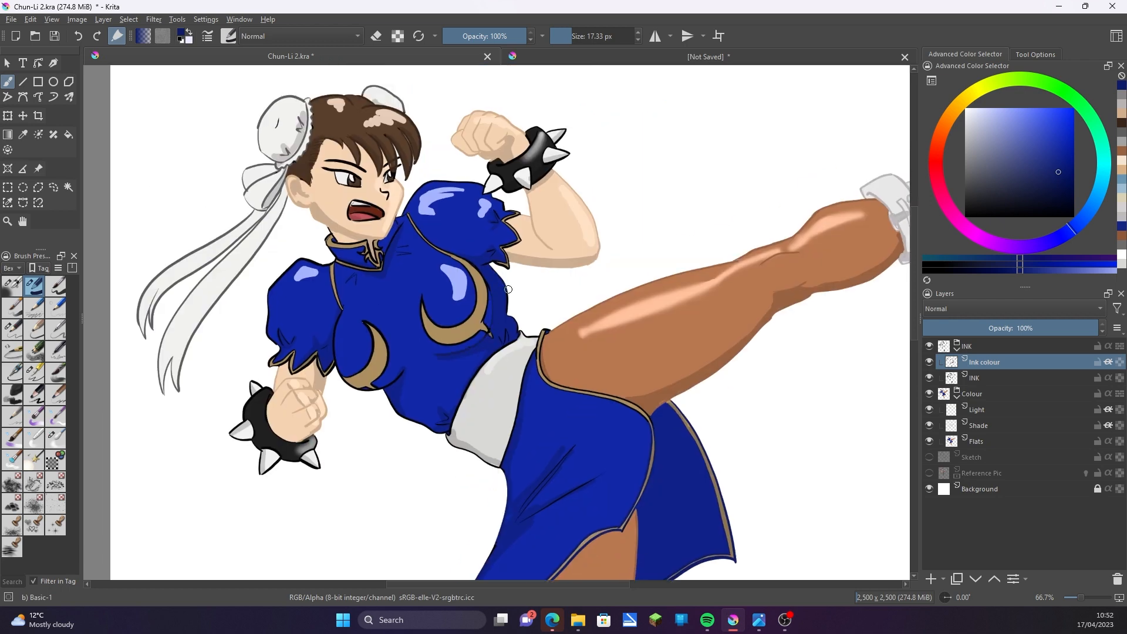
Recolour the ink lines of the blue top in dark blue, covering both sleeves, the shoulders, the collar and the chest curves.
mouse_move(341, 315)
mouse_down()
mouse_move(290, 371)
mouse_move(271, 355)
mouse_up()
drag(514, 215, 499, 264)
drag(334, 262, 271, 292)
drag(270, 298, 276, 351)
drag(414, 195, 483, 185)
drag(380, 265, 336, 242)
drag(409, 215, 491, 334)
drag(422, 298, 481, 329)
drag(365, 322, 370, 387)
Recolour the sash's outline with a grey based on its own colour and the skirt's lines with a sampled blue.
ctrl+click(493, 393)
drag(522, 346, 452, 440)
ctrl+click(531, 366)
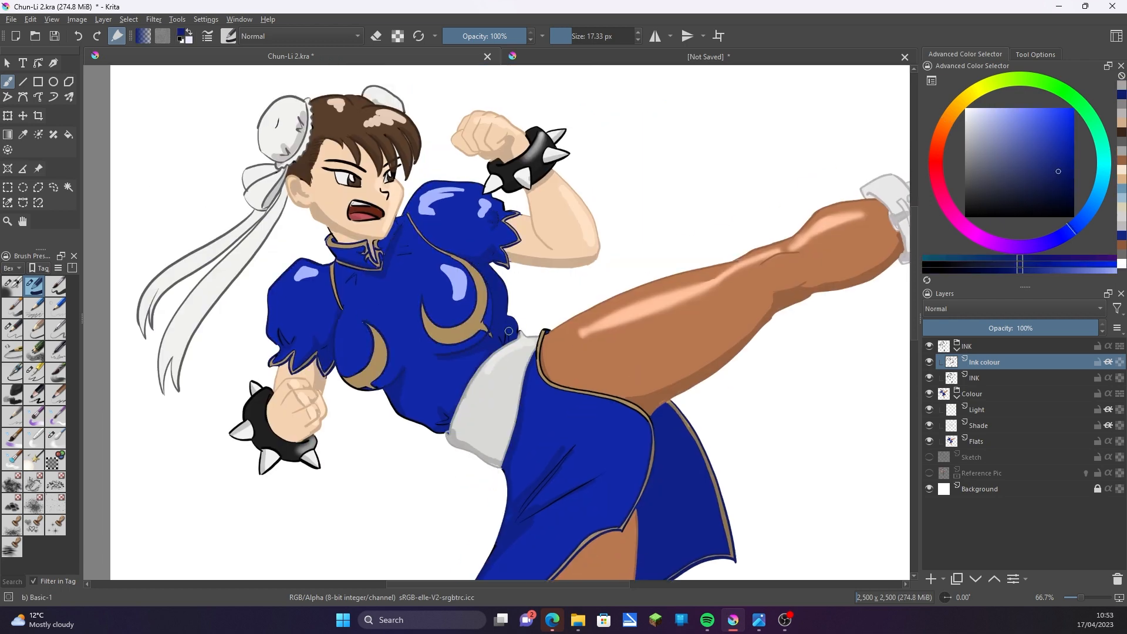
drag(601, 507, 637, 252)
scroll(636, 252, up, 1)
drag(411, 76, 479, 574)
Recolour the jaw and neck lines with a tan sampled from the shaded skin.
ctrl+click(305, 317)
mouse_move(375, 347)
mouse_down()
mouse_move(270, 307)
mouse_move(272, 275)
mouse_up()
drag(299, 330, 308, 351)
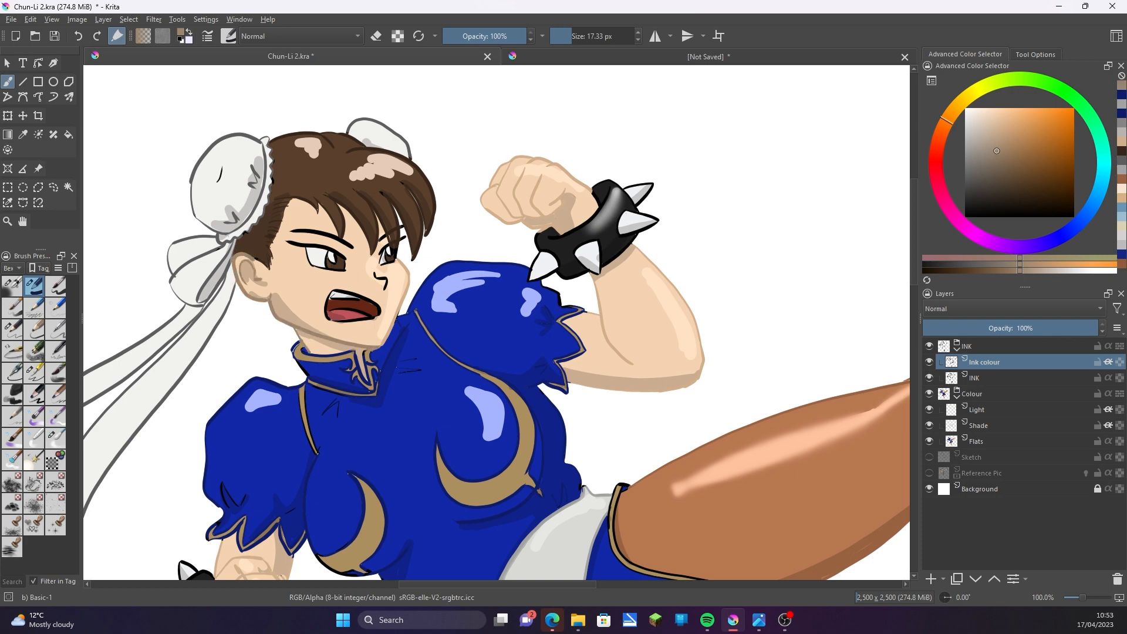
Recolour the spike outlines on the raised arm's wristband with a sampled grey.
ctrl+click(613, 200)
mouse_move(626, 189)
mouse_down()
mouse_move(641, 203)
mouse_move(633, 229)
mouse_up()
drag(656, 223, 623, 233)
drag(600, 243, 597, 272)
drag(558, 267, 537, 276)
Recolour the spike outlines on the lower arm's wristband in grey.
drag(364, 517, 547, 239)
mouse_move(361, 288)
mouse_down()
mouse_move(381, 311)
mouse_move(336, 364)
mouse_up()
drag(381, 380, 380, 416)
drag(411, 393, 381, 417)
drag(442, 382, 470, 408)
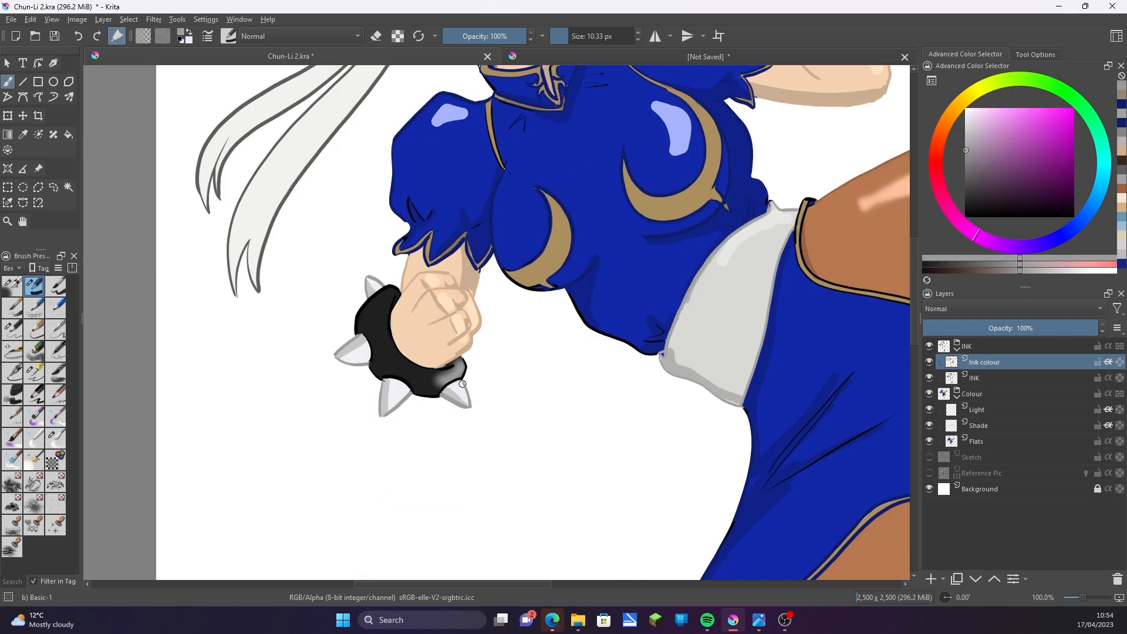
Go over the raised fist and arm lines with a sampled skin tan, using a brush about 27 px wide.
scroll(268, 255, down, 3)
scroll(504, 314, up, 2)
scroll(600, 325, up, 1)
drag(282, 147, 658, 529)
ctrl+click(624, 207)
shift+drag(624, 206, 634, 207)
drag(624, 207, 566, 141)
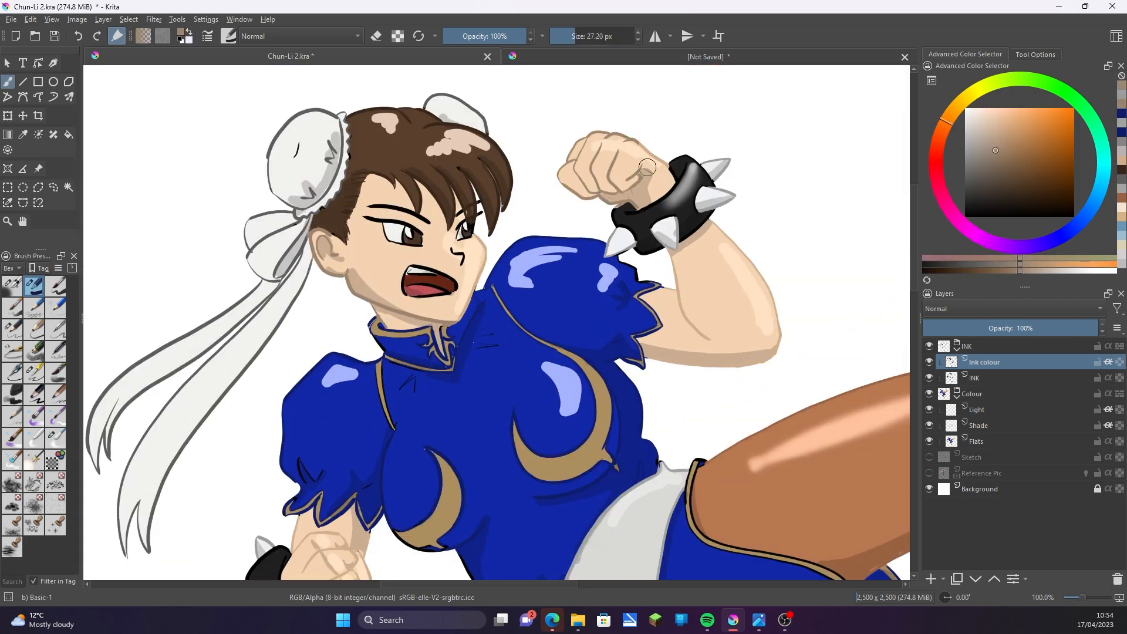
drag(653, 361, 748, 177)
drag(379, 352, 430, 435)
scroll(499, 325, down, 2)
scroll(693, 411, down, 1)
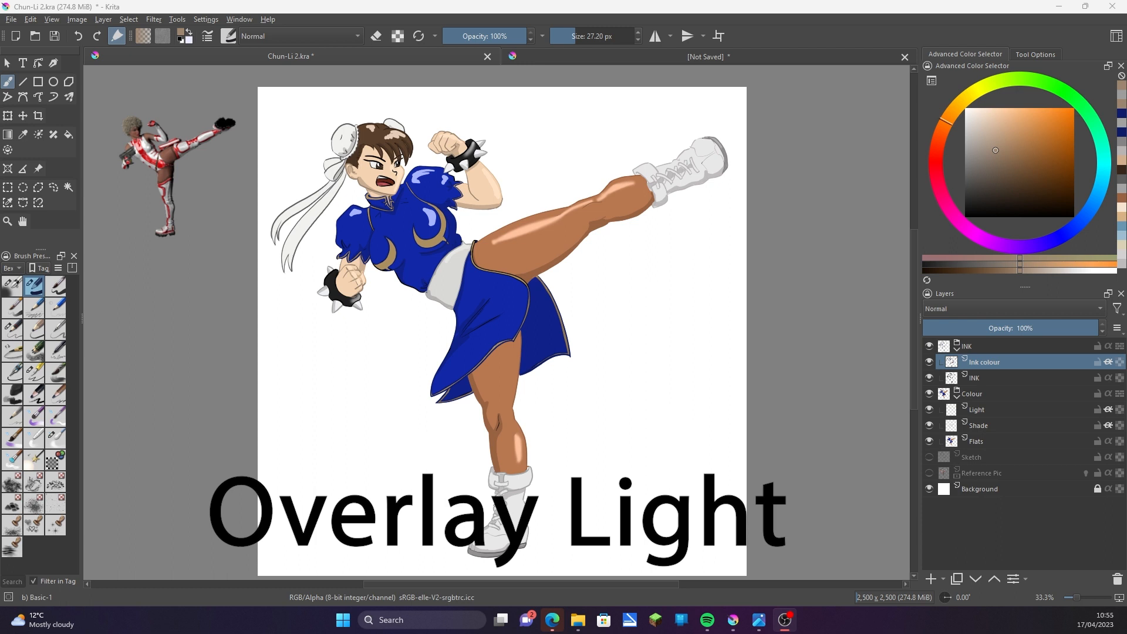
Add a paint layer named Overlay above the INK group and set its blending mode to Overlay.
click(969, 345)
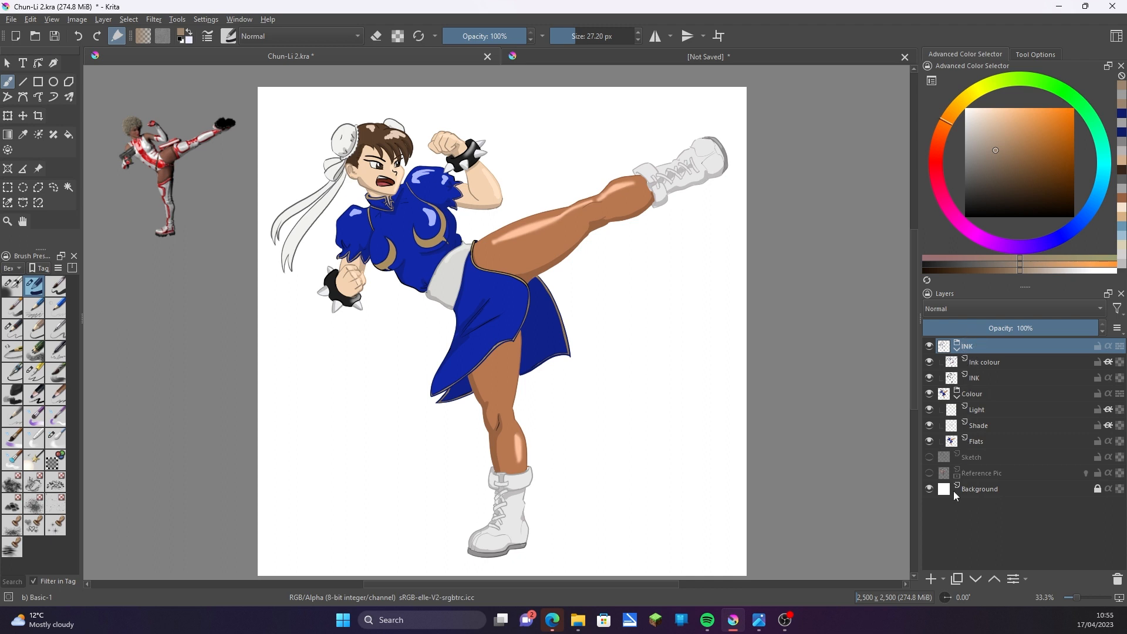
click(932, 580)
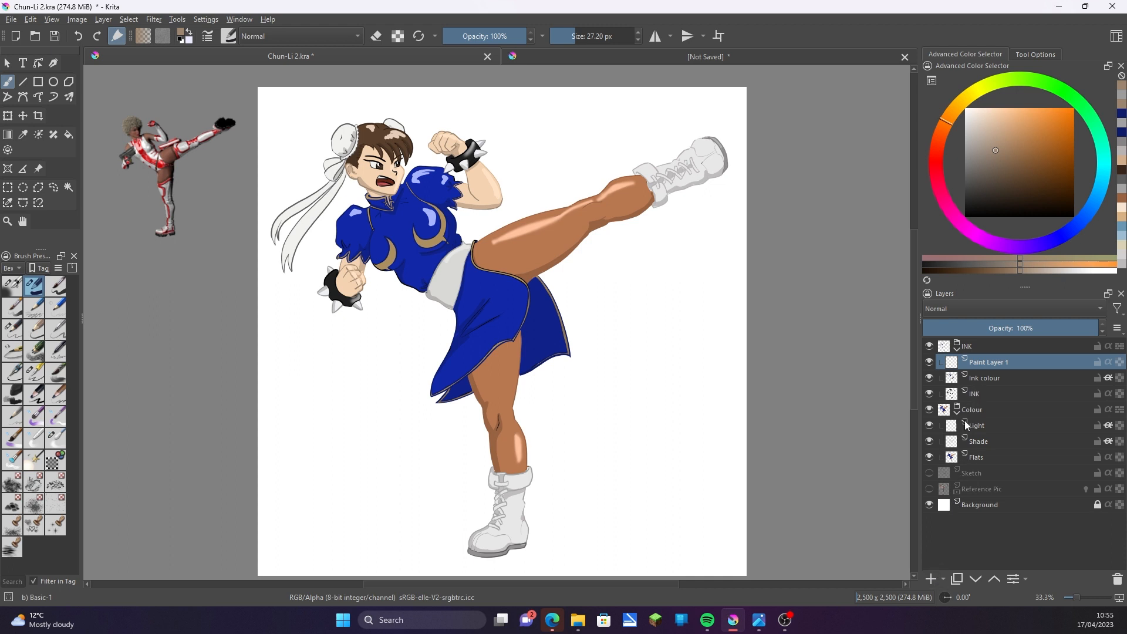
click(993, 580)
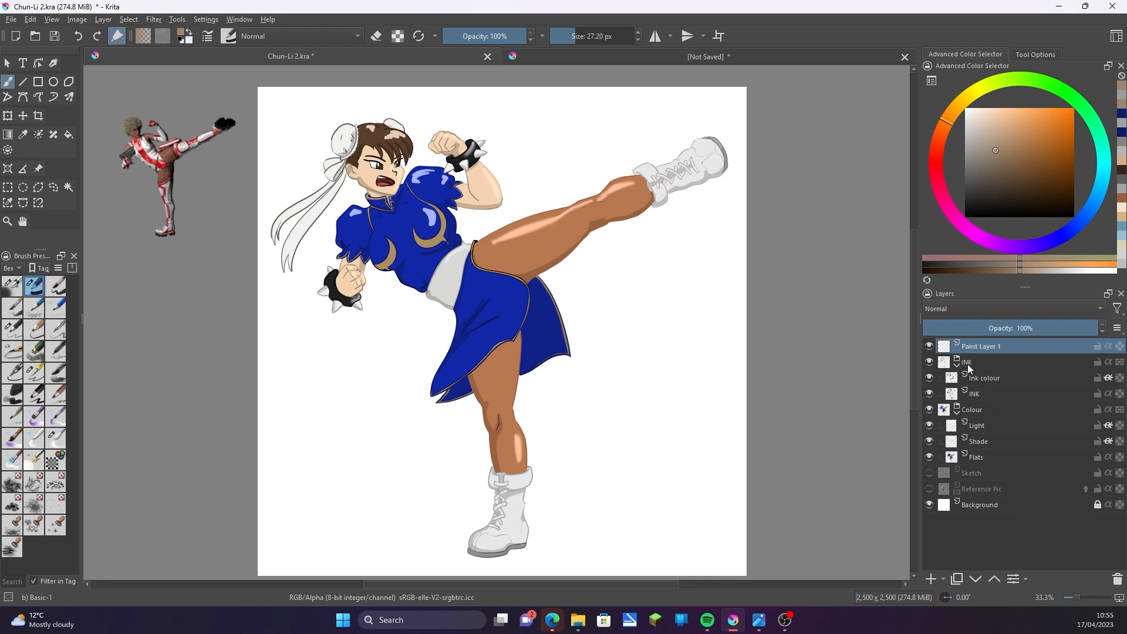
double_click(983, 347)
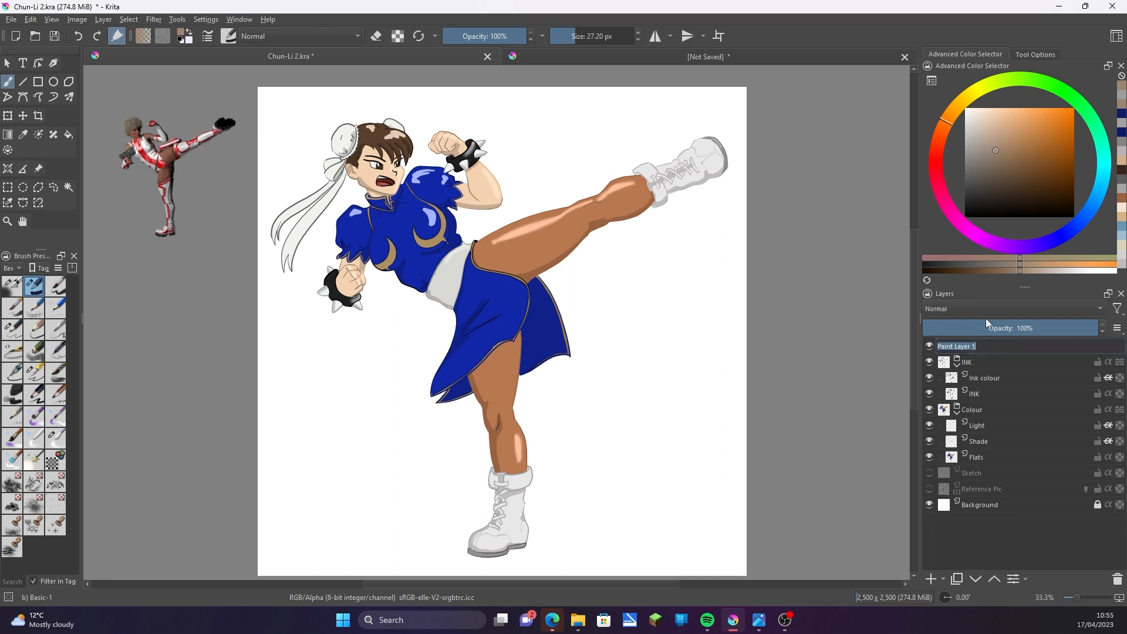
text(Overlay)
key(Return)
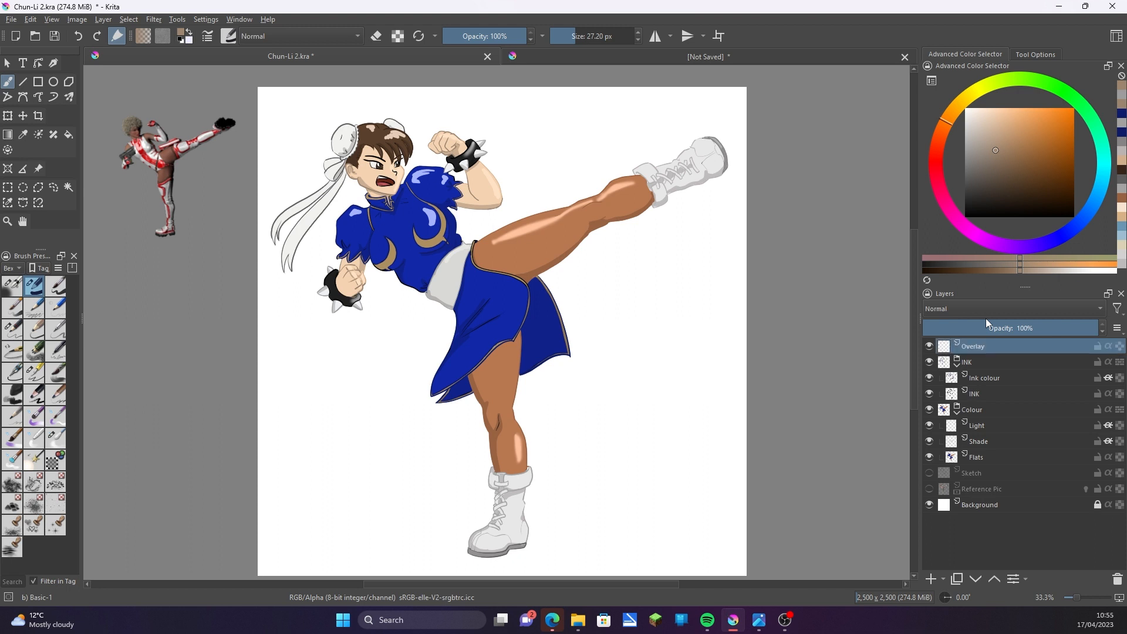
click(988, 305)
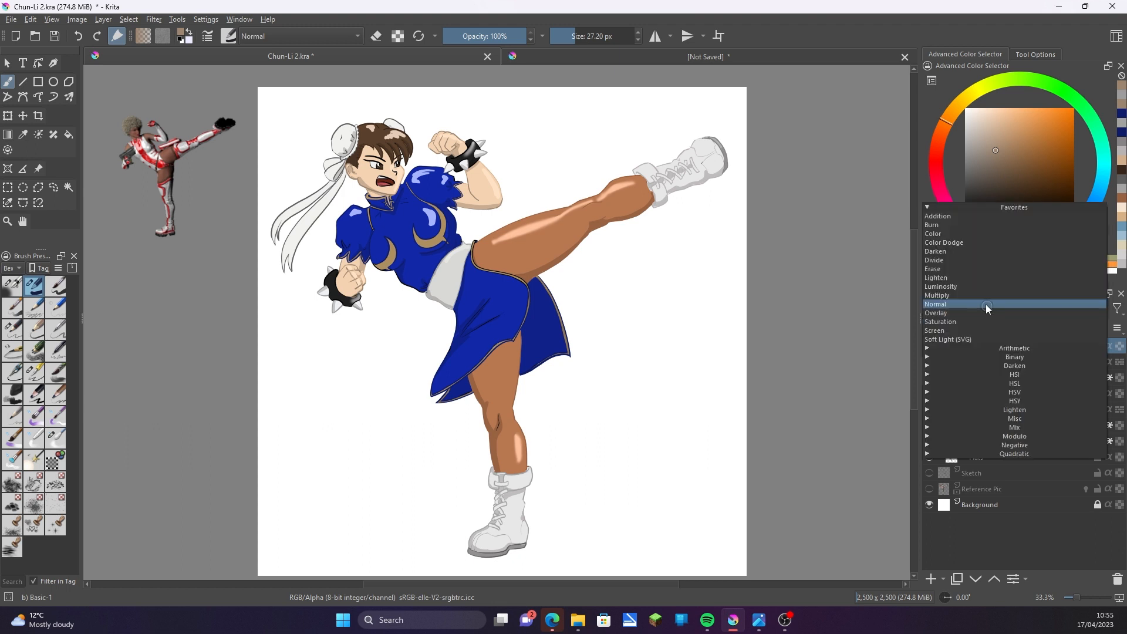
click(952, 312)
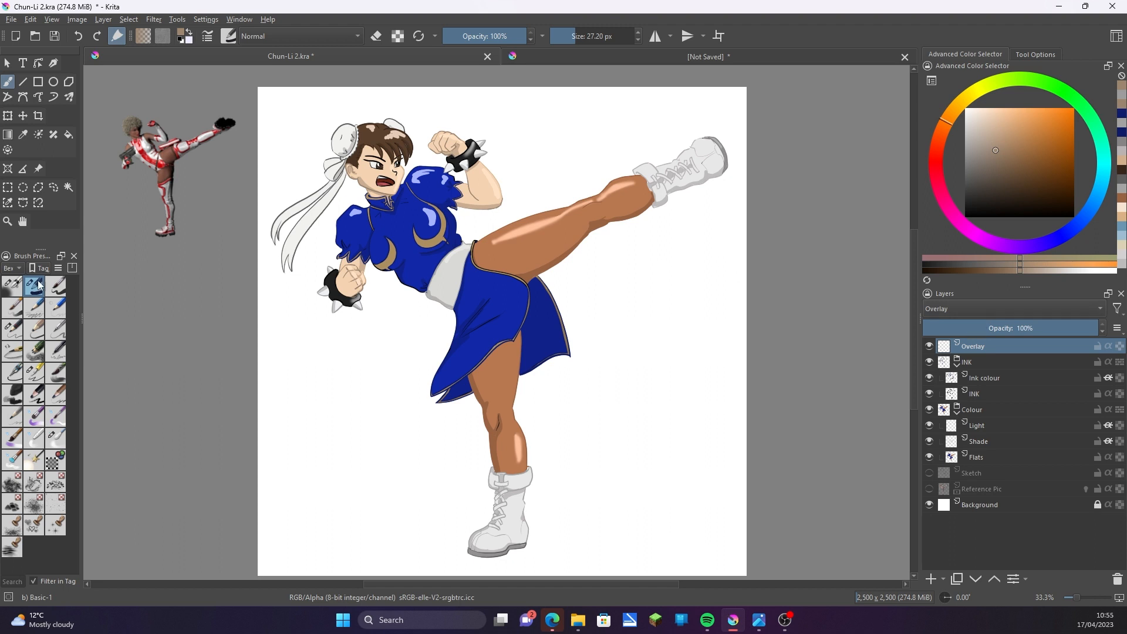
Set the Overlay layer to Normal and paint purple strokes about 182 px wide along the legs, raised arm, hair and rear skirt panel.
click(1015, 236)
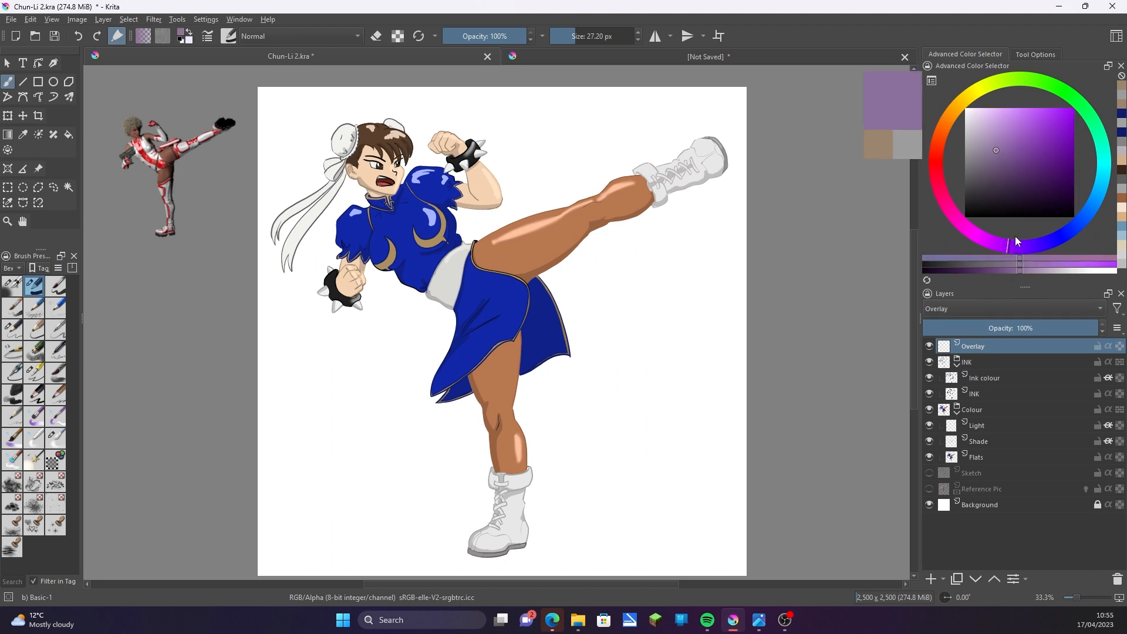
click(1048, 136)
click(966, 306)
click(966, 304)
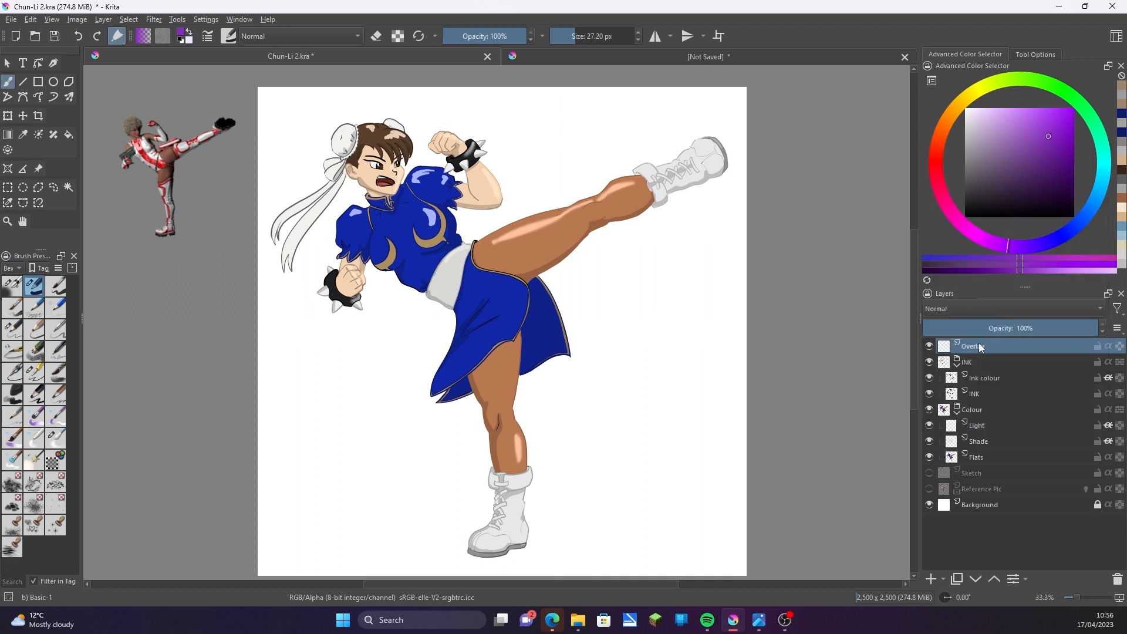
drag(577, 36, 599, 35)
mouse_move(709, 136)
mouse_down()
mouse_move(534, 221)
mouse_move(455, 237)
mouse_move(493, 193)
mouse_move(439, 145)
mouse_move(364, 121)
mouse_up()
mouse_move(543, 291)
mouse_down()
mouse_move(531, 369)
mouse_move(573, 376)
mouse_move(520, 389)
mouse_move(526, 552)
mouse_up()
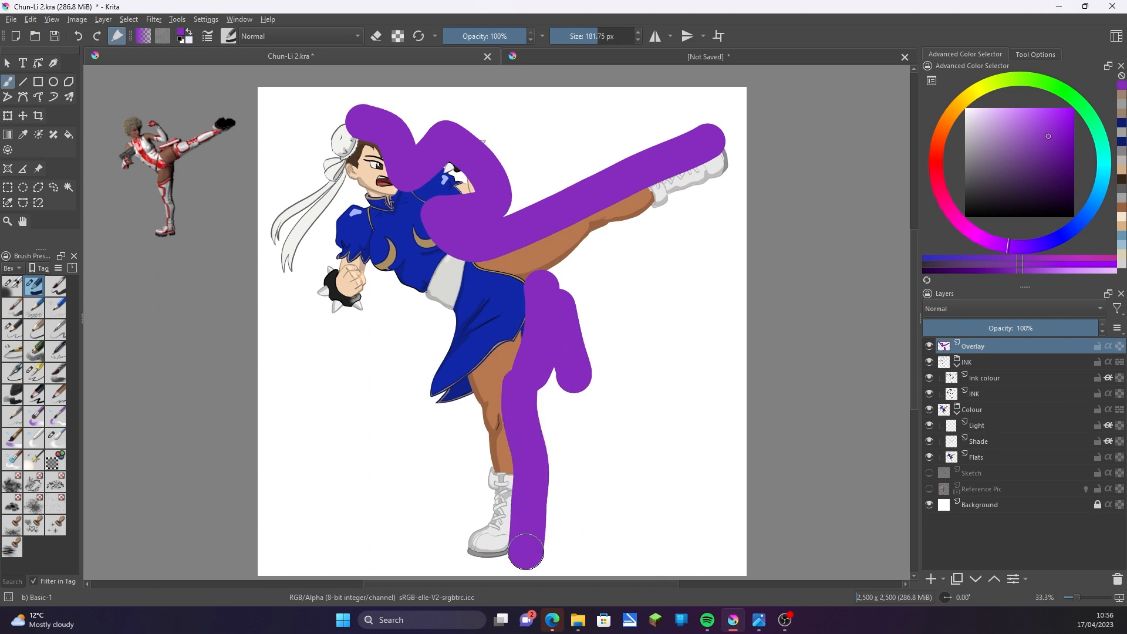
Set the layer's blending mode back to Overlay, try an opacity of about 52% and restore it to 100%.
click(993, 308)
click(962, 312)
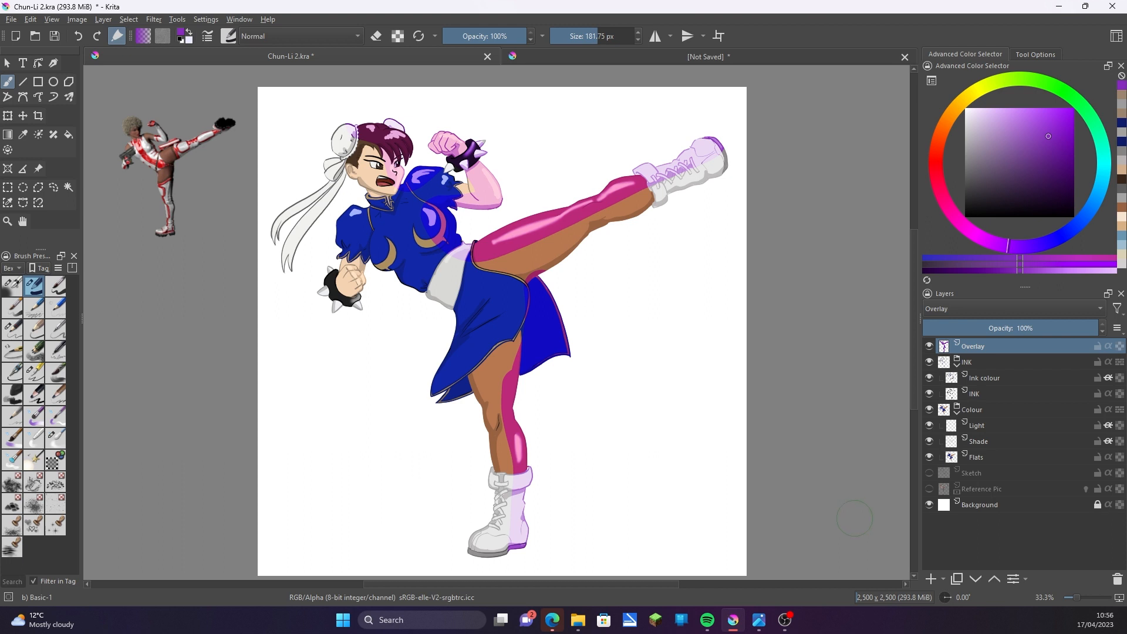
click(1014, 329)
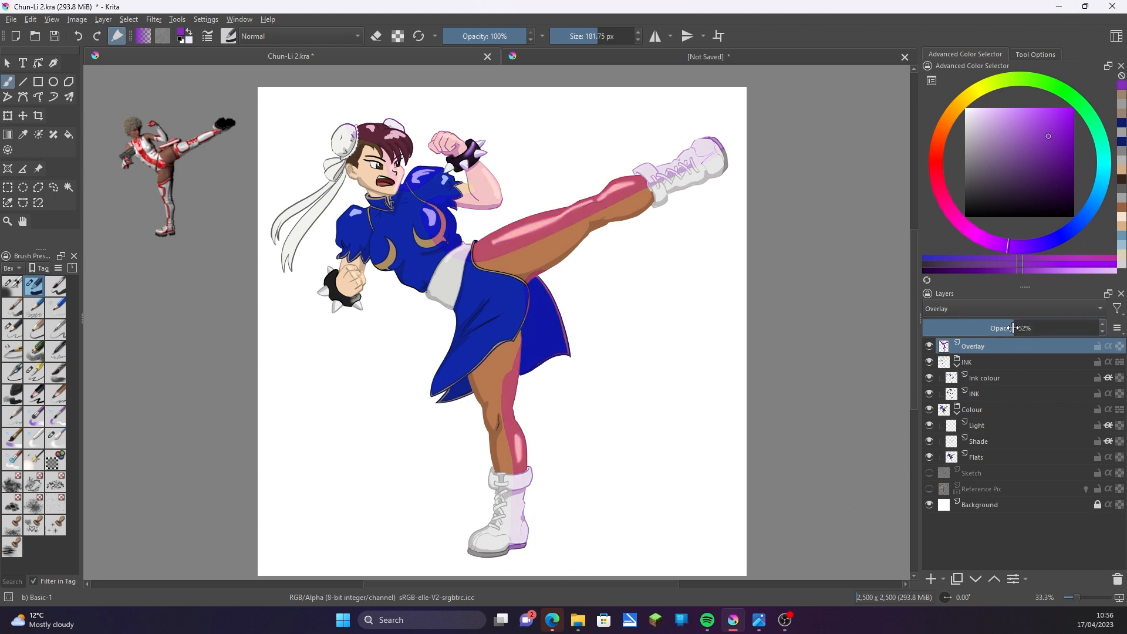
mouse_move(996, 328)
mouse_down()
mouse_move(962, 329)
mouse_move(1107, 328)
mouse_up()
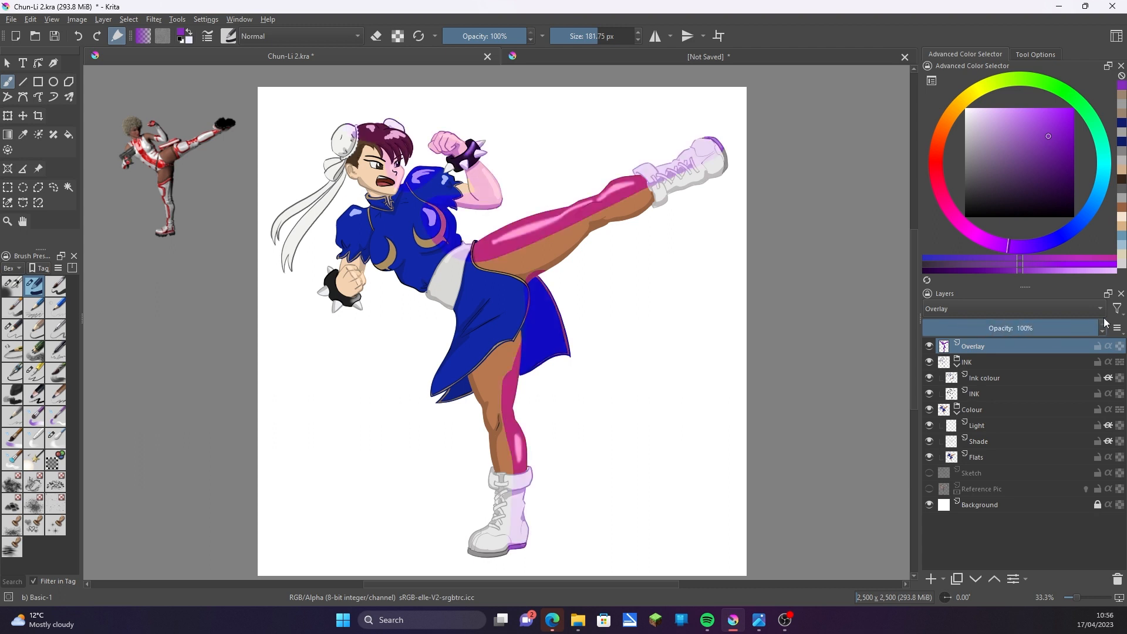
Clear the Overlay layer and spray purple light over the legs, raised arm and torso with a 202.7 px Airbrush Soft.
click(31, 20)
click(53, 239)
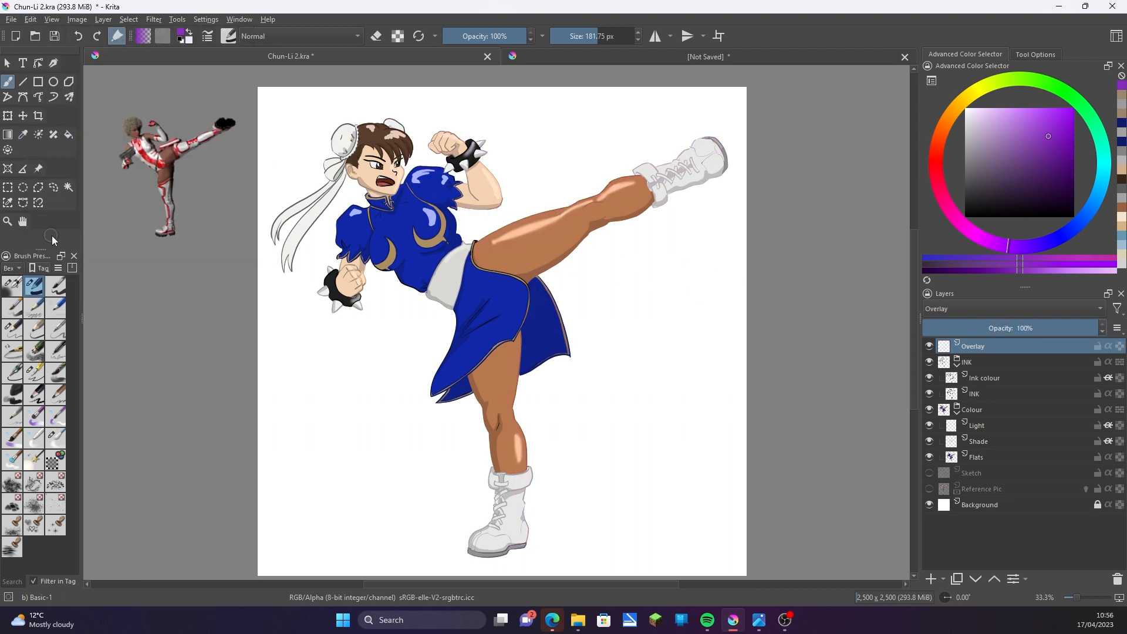
click(17, 286)
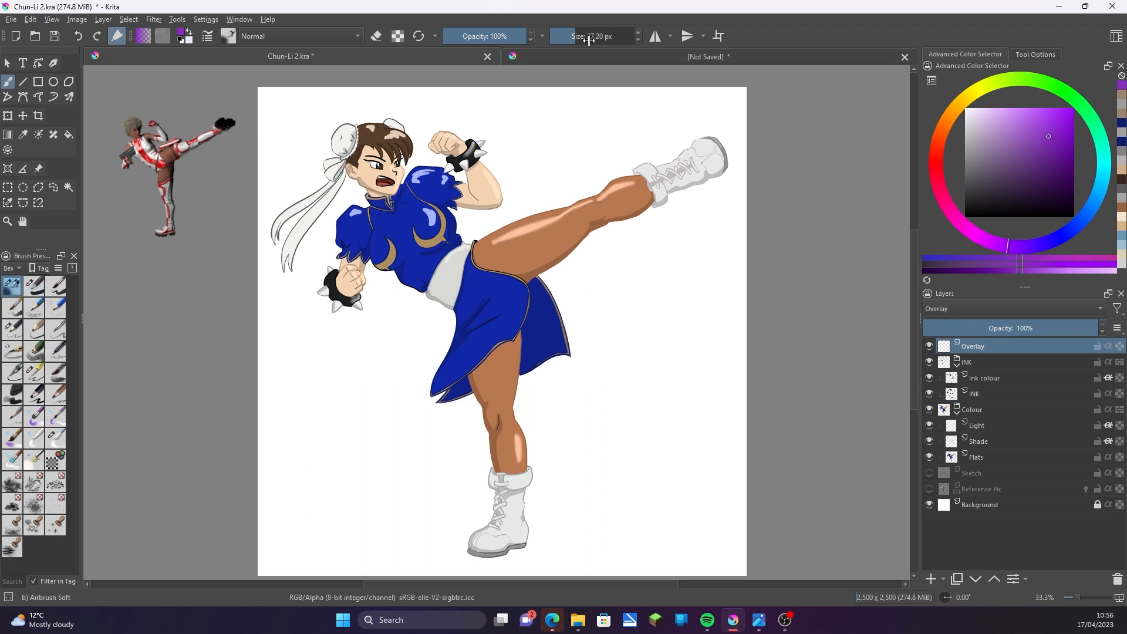
drag(589, 40, 599, 37)
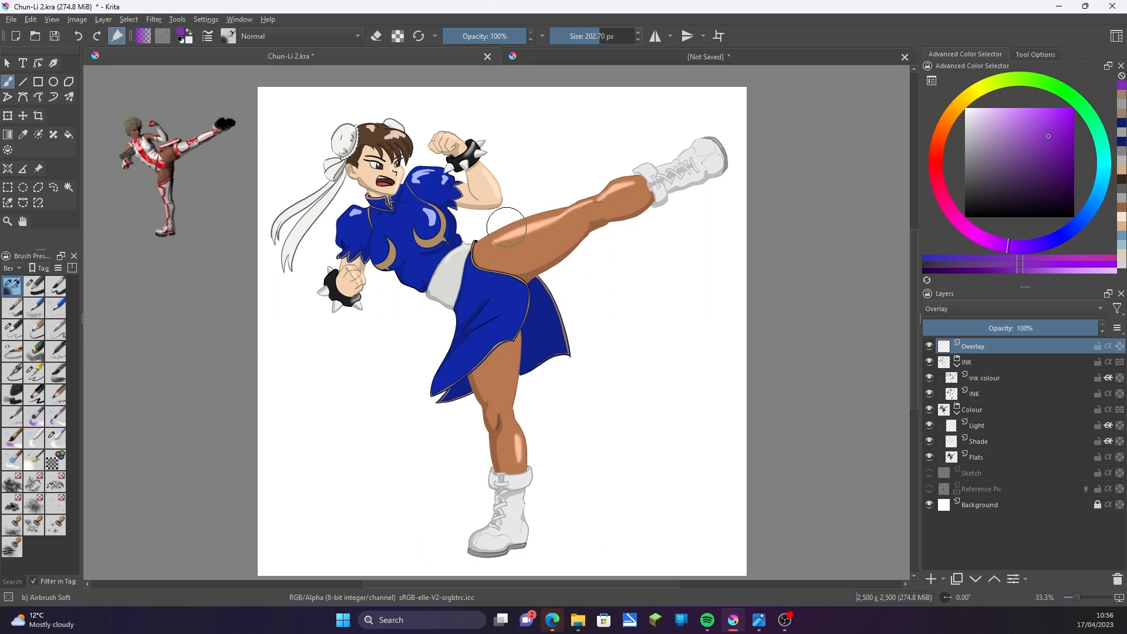
mouse_move(506, 227)
mouse_down()
mouse_move(592, 198)
mouse_move(498, 233)
mouse_move(712, 155)
mouse_up()
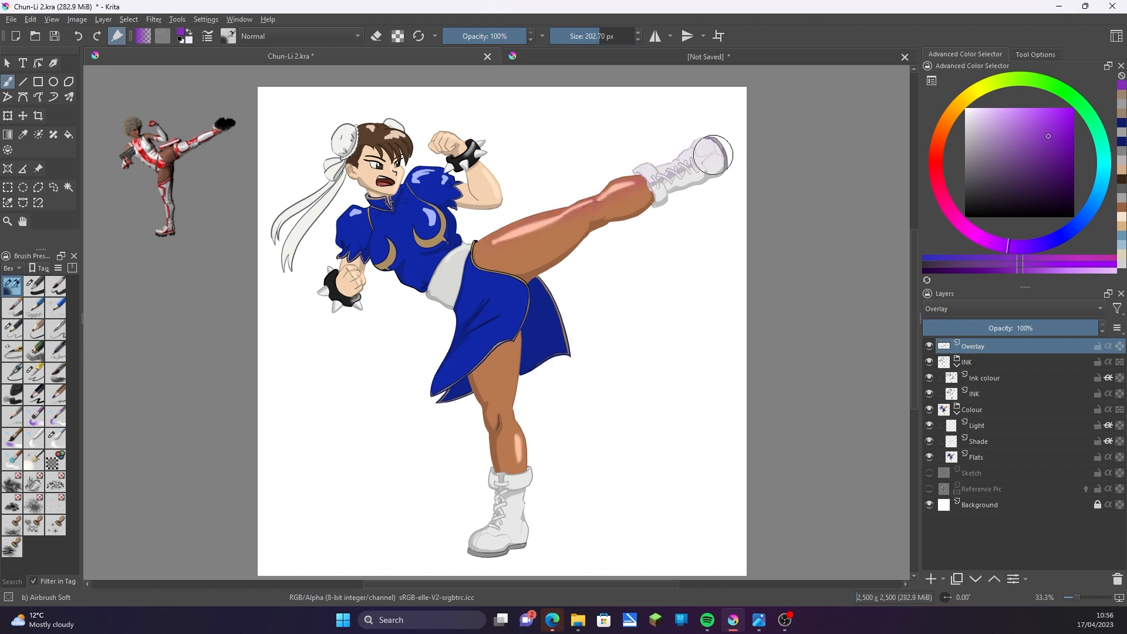
mouse_move(524, 339)
mouse_down()
mouse_move(517, 449)
mouse_move(537, 481)
mouse_up()
mouse_move(476, 146)
mouse_down()
mouse_move(495, 183)
mouse_move(424, 175)
mouse_move(386, 121)
mouse_move(460, 234)
mouse_move(520, 293)
mouse_move(546, 286)
mouse_move(568, 340)
mouse_move(614, 317)
mouse_up()
Clear the Overlay layer and airbrush darker purple shadows under the kicking leg and along the standing leg, waist, chest and hair bun.
click(29, 19)
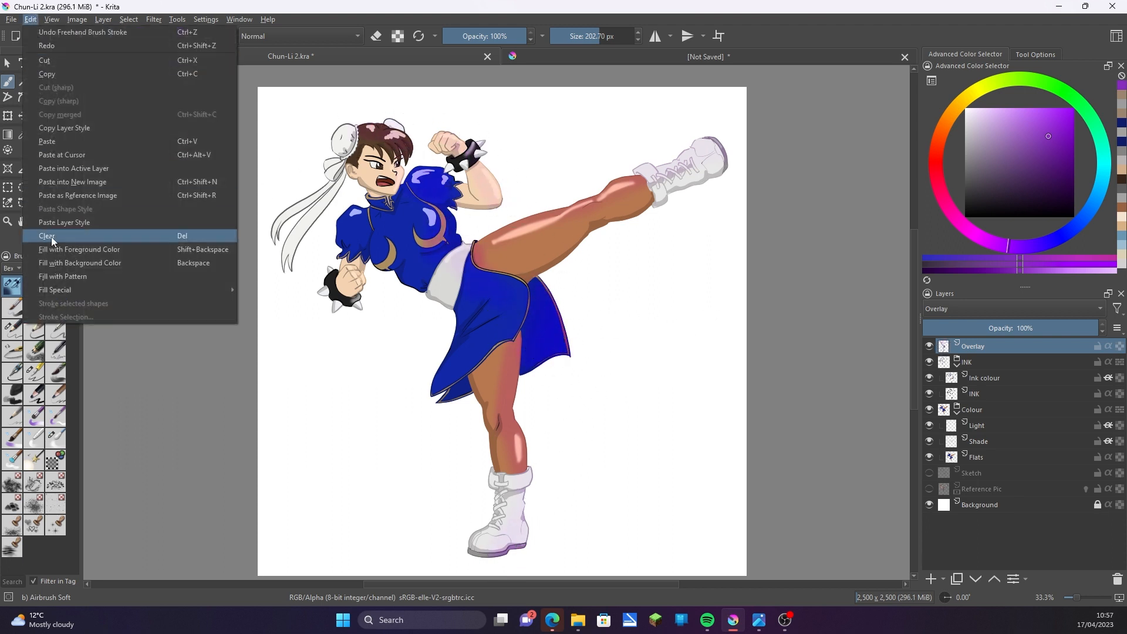
click(56, 236)
drag(478, 378, 494, 464)
click(1029, 173)
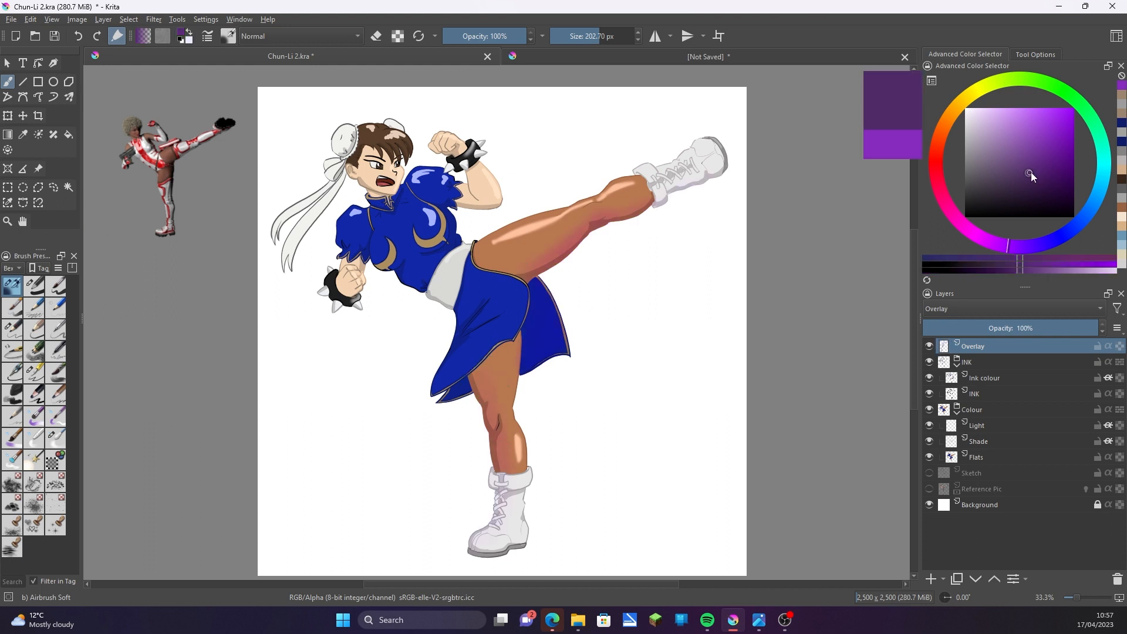
drag(538, 275, 642, 205)
drag(487, 464, 476, 428)
drag(452, 302, 420, 276)
mouse_move(399, 259)
mouse_down()
mouse_move(378, 259)
mouse_move(350, 235)
mouse_up()
drag(355, 165, 349, 148)
Undo the latest purple shadow strokes.
key(ctrl+z)
key(ctrl+z)
key(ctrl+z)
key(ctrl+z)
key(ctrl+z)
key(ctrl+z)
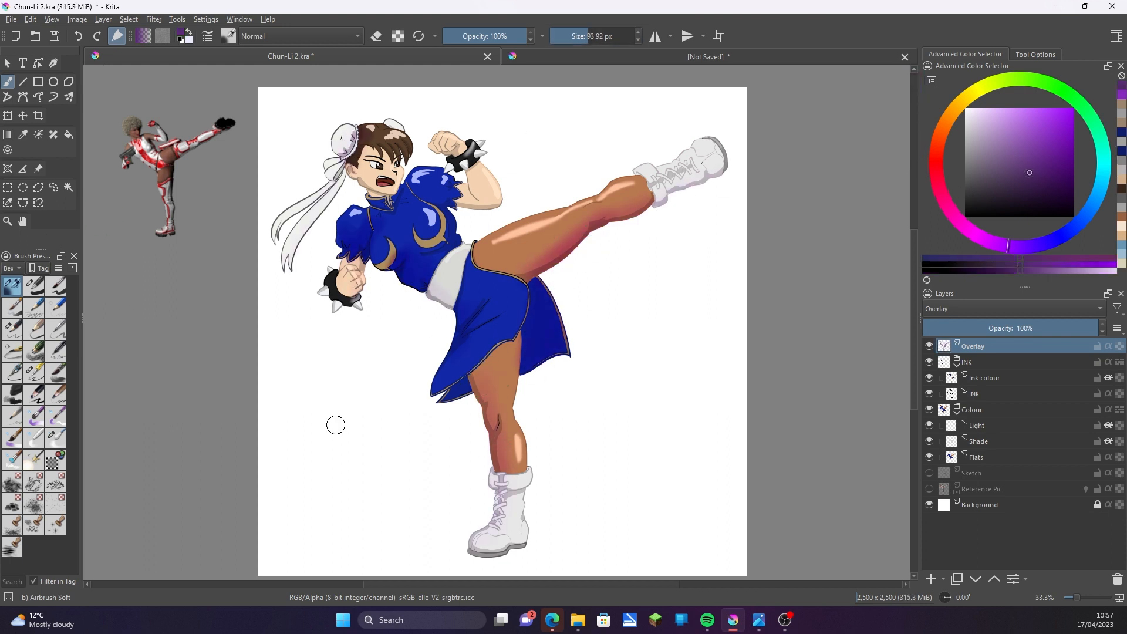
Airbrush light orange along the top of the kicking leg and over the raised arm.
drag(961, 105, 950, 115)
click(1015, 116)
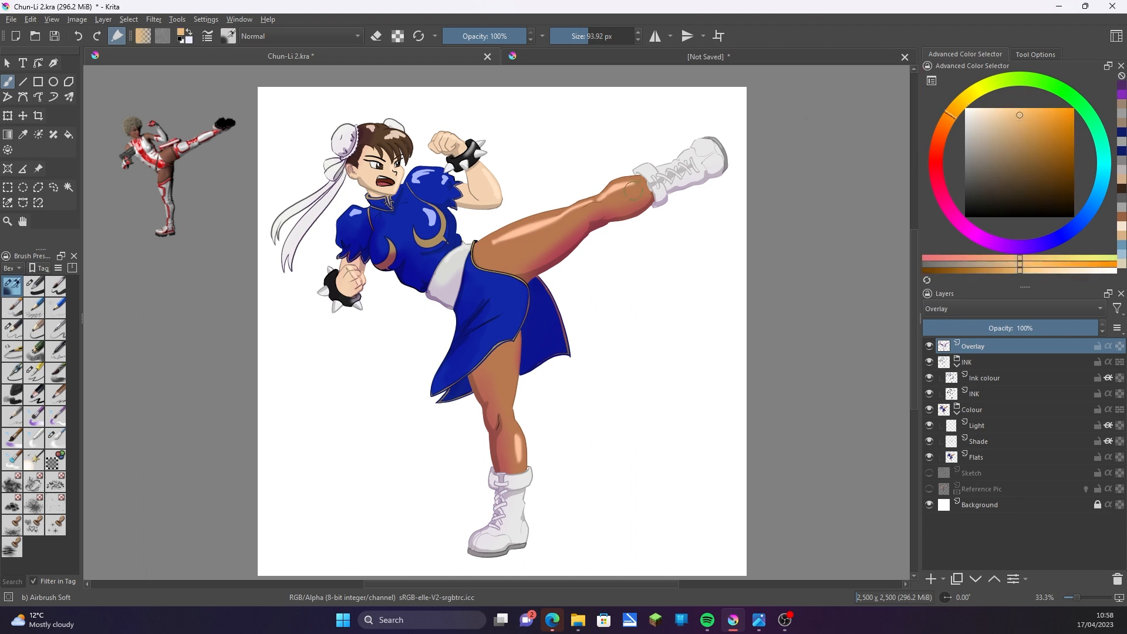
drag(511, 229, 713, 146)
drag(487, 188, 467, 147)
Airbrush paler peach highlights on the kicking thigh, standing leg, raised arm, hair, chest and shoulder.
click(995, 113)
drag(637, 182, 490, 238)
drag(519, 447, 520, 420)
drag(493, 198, 459, 143)
mouse_move(381, 132)
mouse_down()
mouse_move(401, 173)
mouse_move(466, 189)
mouse_up()
mouse_move(424, 193)
mouse_down()
mouse_move(431, 235)
mouse_move(502, 302)
mouse_up()
drag(395, 235, 376, 223)
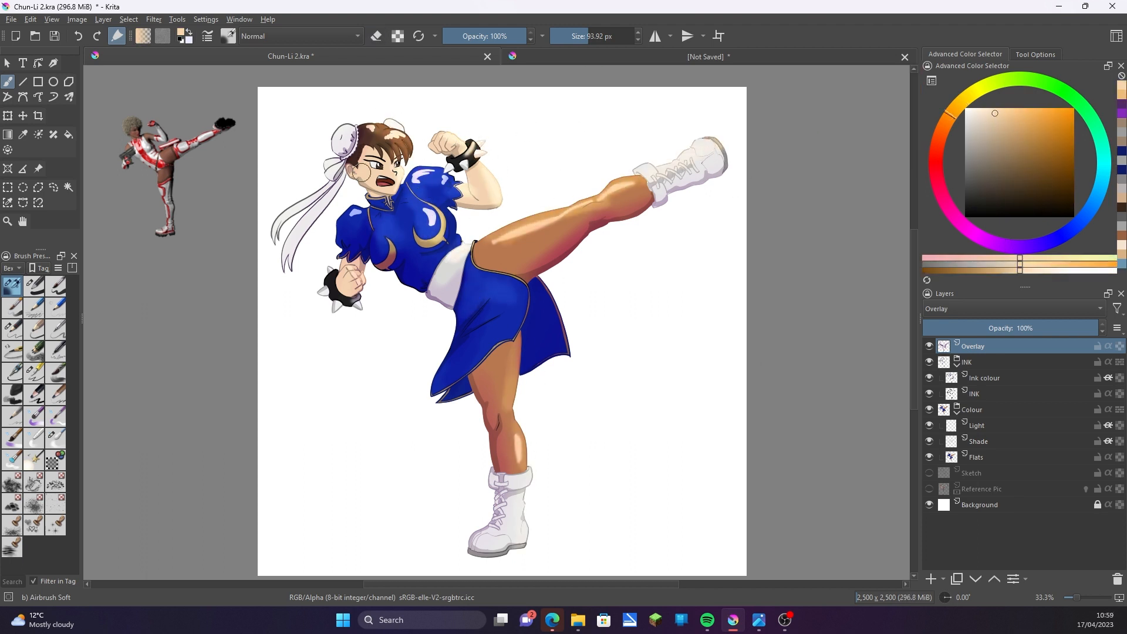
Set the Overlay layer's opacity to 81% and clear its painted content.
drag(1088, 327, 1064, 327)
click(31, 19)
click(71, 213)
Airbrush dark blue shadows over the near sleeve, the lower fist and the skirt's front edge.
click(1061, 235)
click(1022, 179)
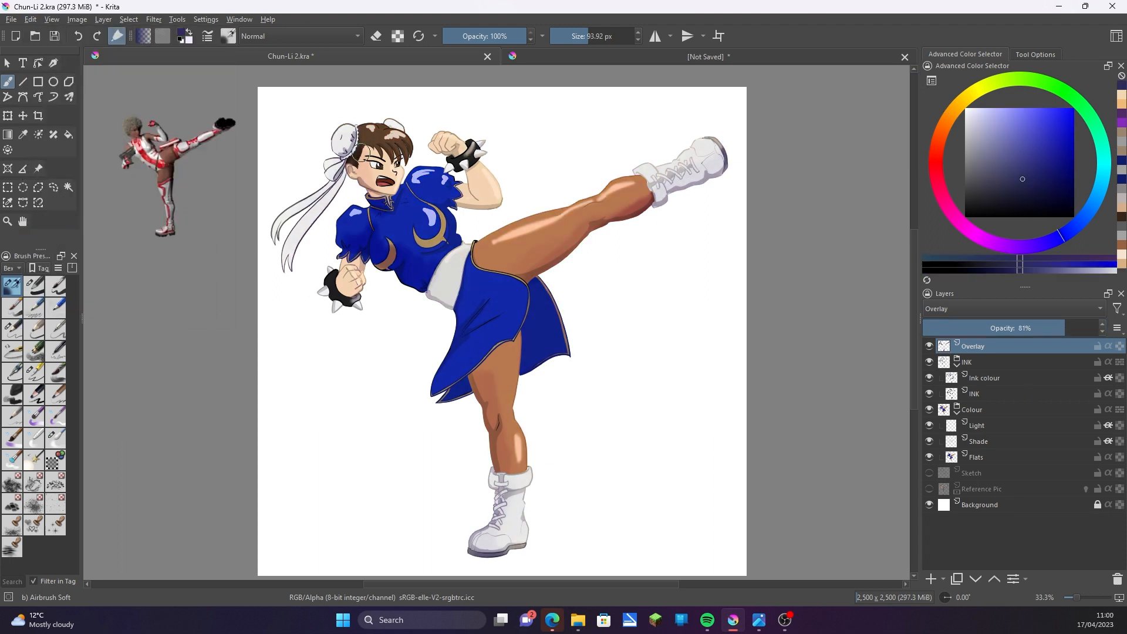
drag(366, 214, 347, 225)
drag(346, 273, 335, 293)
mouse_move(432, 291)
mouse_down()
mouse_move(457, 303)
mouse_move(445, 381)
mouse_up()
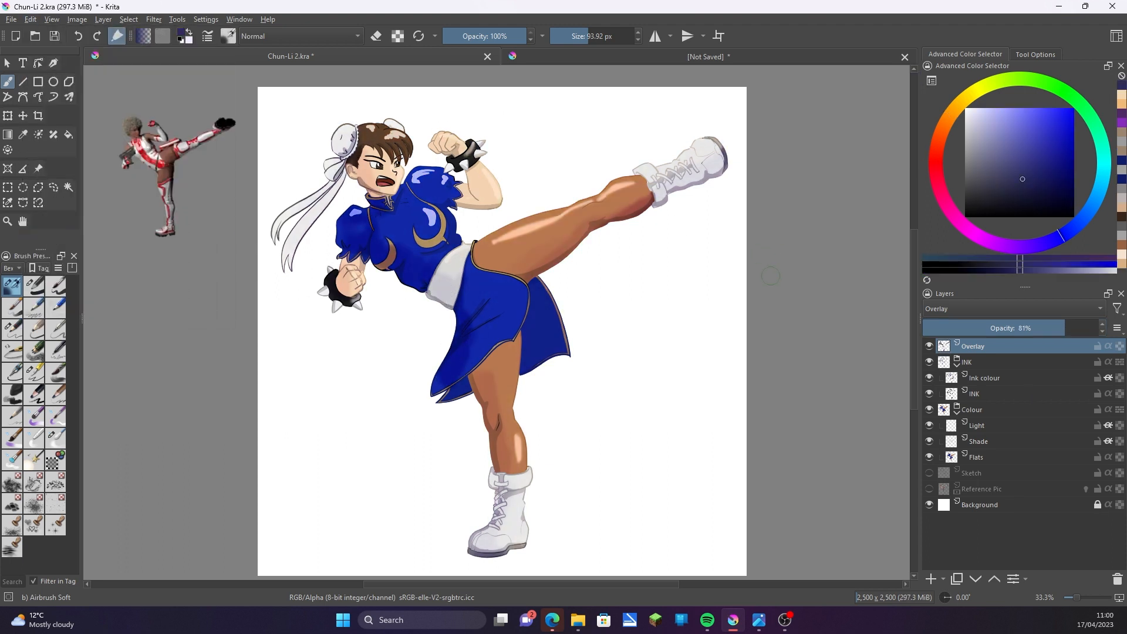
Airbrush bright green light onto the top of the kicking leg, the raised arm, the hair and the back of the standing leg.
click(956, 110)
click(1054, 87)
click(1032, 118)
drag(713, 141, 493, 232)
mouse_move(498, 202)
mouse_down()
mouse_move(466, 142)
mouse_move(497, 214)
mouse_up()
drag(392, 126, 448, 178)
drag(521, 331, 520, 545)
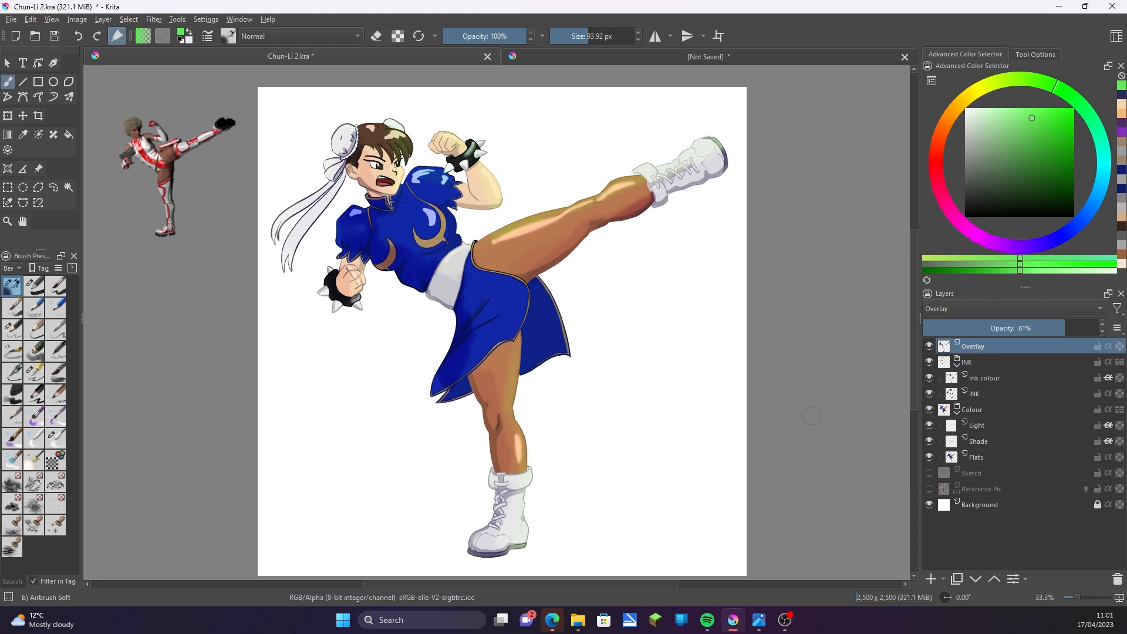
Draw small freehand marks below the kicking leg on the INK layer with the Basic-1 brush at 12.3 px.
click(33, 286)
drag(600, 36, 569, 36)
click(975, 394)
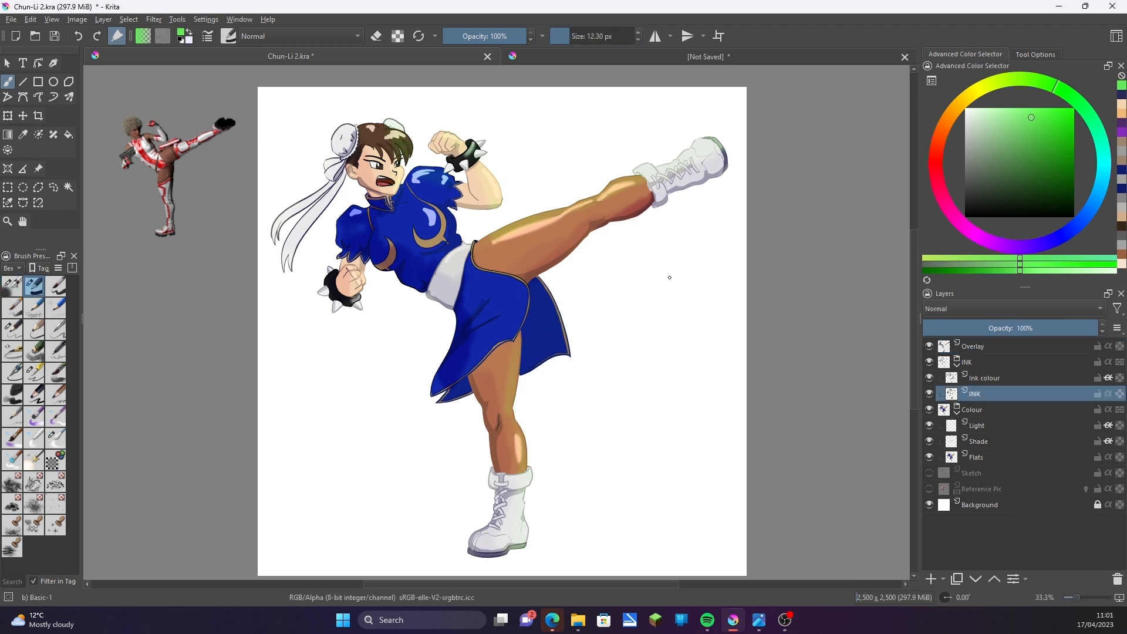
drag(651, 273, 654, 274)
drag(669, 273, 672, 274)
drag(650, 307, 657, 304)
drag(670, 312, 664, 352)
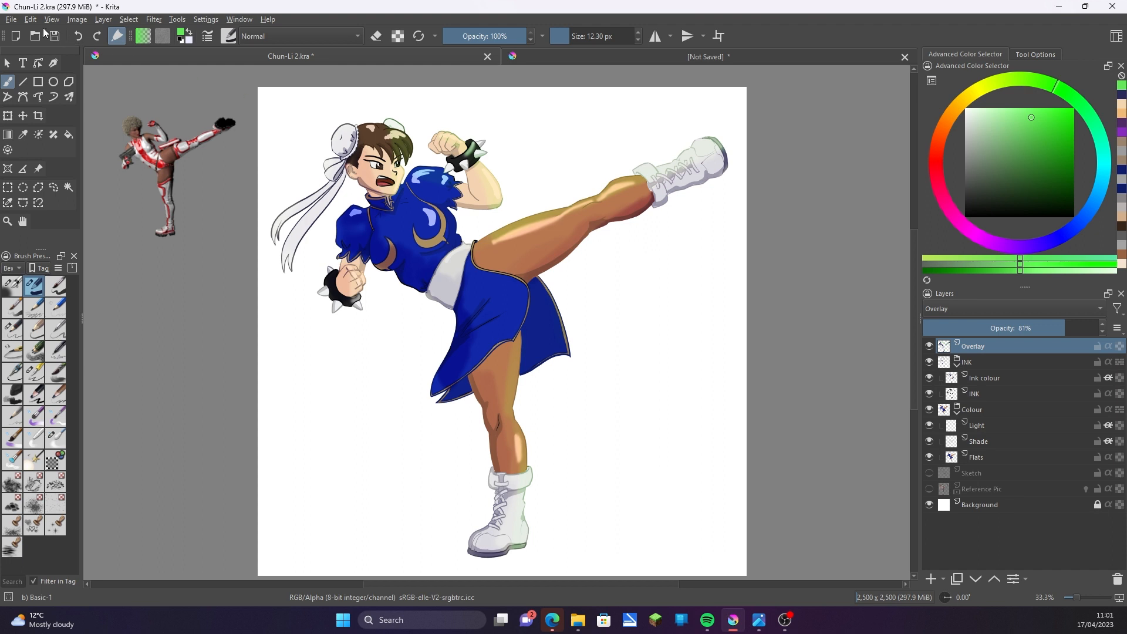
Clear the Overlay layer and airbrush pale yellow light over the hair, raised arm, both legs and boots with Airbrush Soft at 217.52 px.
click(34, 20)
click(52, 232)
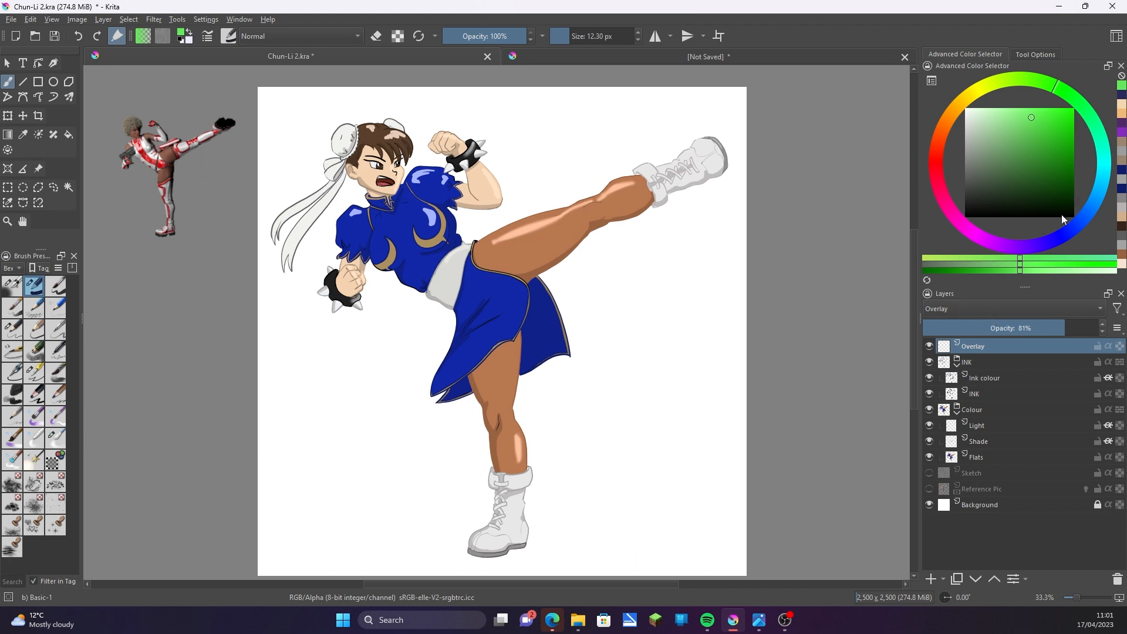
click(962, 104)
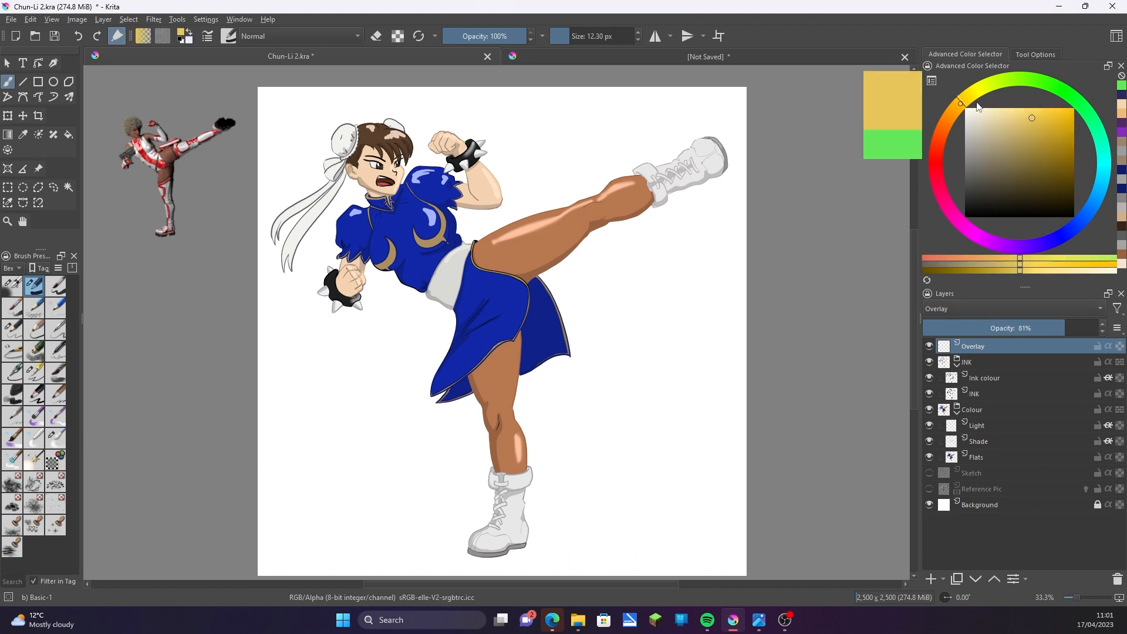
click(1004, 117)
click(12, 286)
mouse_move(381, 134)
mouse_down()
mouse_move(446, 153)
mouse_move(487, 200)
mouse_up()
drag(499, 235, 628, 188)
drag(652, 176, 705, 154)
drag(518, 437, 519, 466)
drag(521, 516, 520, 543)
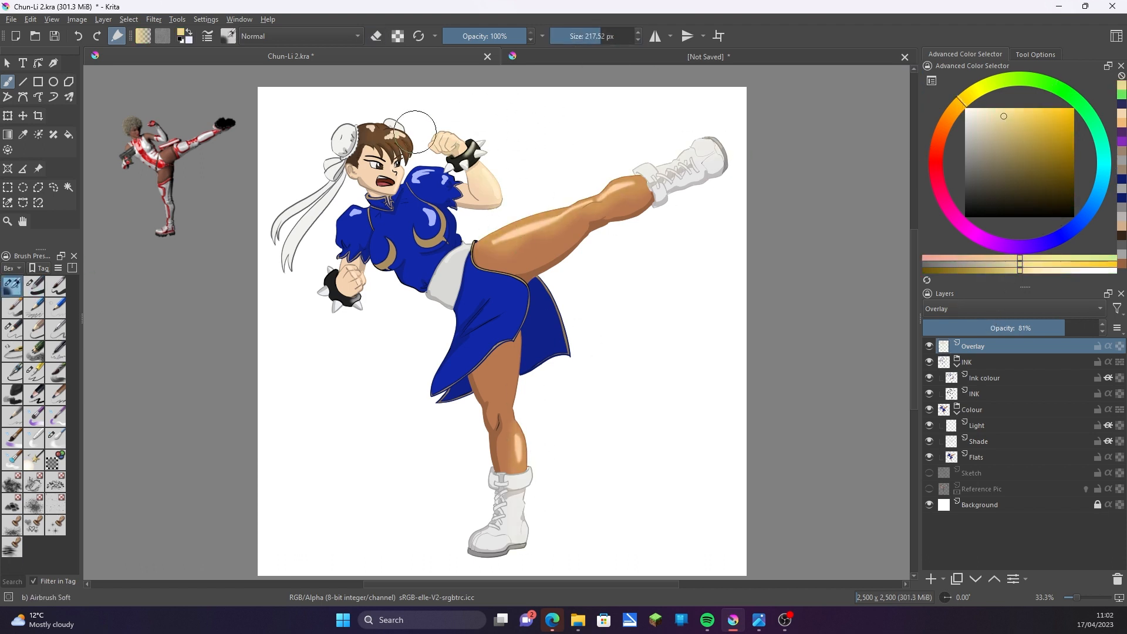
drag(415, 132, 382, 134)
Brighten the two gold crescents and the standing leg with the pale yellow airbrush at 45.37 px.
shift+drag(421, 162, 324, 162)
drag(421, 242, 434, 206)
drag(382, 254, 389, 229)
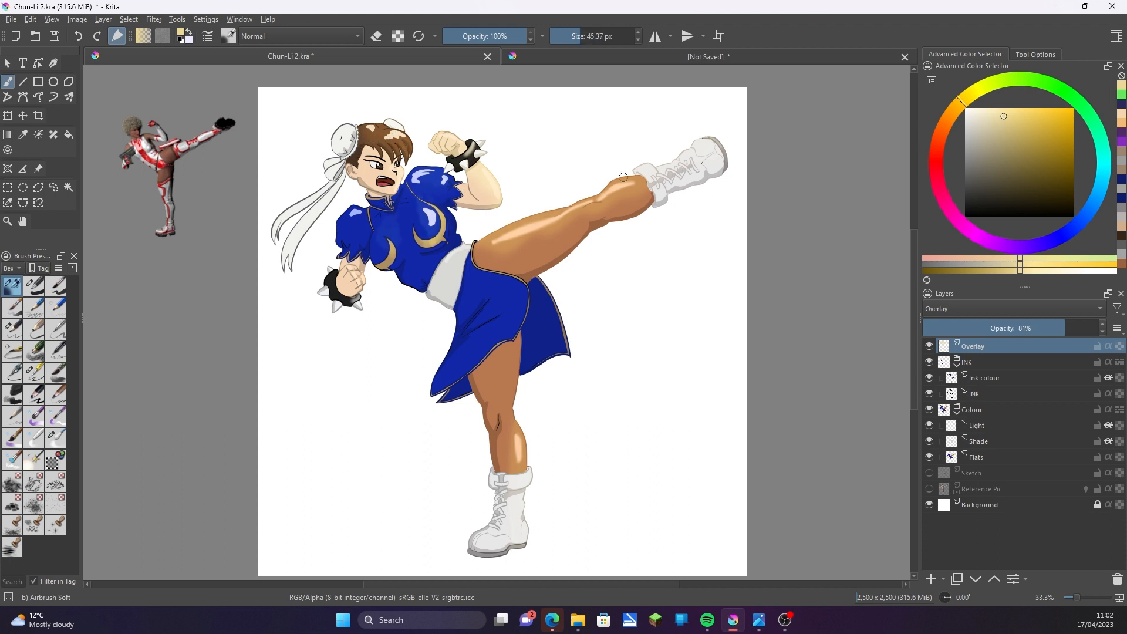
mouse_move(512, 375)
mouse_down()
mouse_move(521, 454)
mouse_move(482, 544)
mouse_up()
Airbrush dark purple shadows onto the raised boot, the skirt, the torso, the lower arm and the collar area.
click(1026, 245)
click(1024, 178)
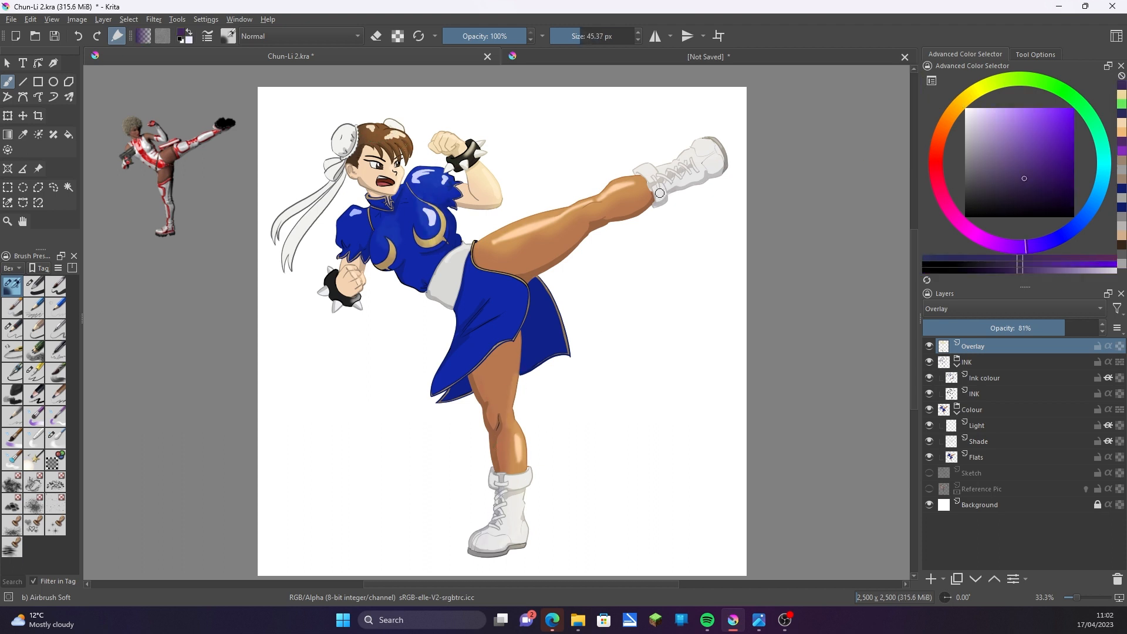
drag(722, 150, 708, 173)
drag(537, 311, 561, 355)
drag(455, 376, 502, 334)
mouse_move(446, 302)
mouse_down()
mouse_move(439, 247)
mouse_move(376, 238)
mouse_up()
drag(361, 258, 353, 302)
mouse_move(374, 191)
mouse_down()
mouse_move(352, 141)
mouse_move(317, 208)
mouse_move(371, 265)
mouse_up()
Deepen the purple shading on the waist and skirt, undoing one stroke, and choose the Blender Blur brush.
key(/)
drag(586, 36, 570, 36)
mouse_move(429, 279)
mouse_down()
mouse_move(454, 308)
mouse_move(444, 383)
mouse_move(466, 363)
mouse_up()
drag(568, 36, 578, 35)
mouse_move(468, 298)
mouse_down()
mouse_move(485, 326)
mouse_move(486, 416)
mouse_up()
click(79, 36)
drag(525, 364, 550, 319)
click(56, 438)
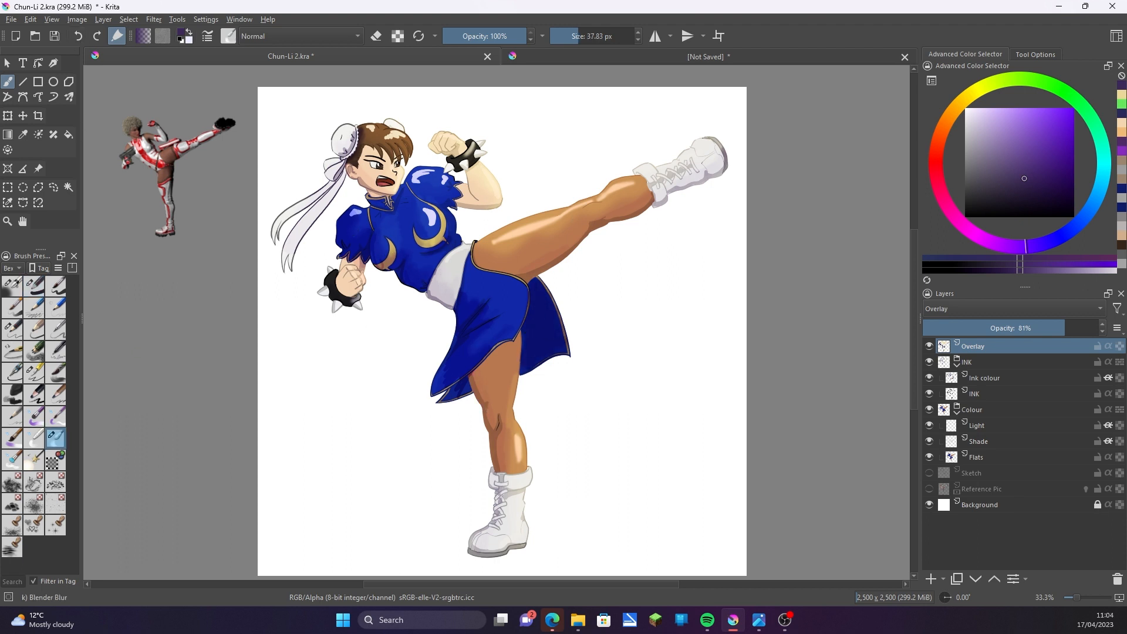
Toggle the Overlay layer to compare the drawing with and without its lighting, and hide the artwork layers.
click(931, 345)
click(932, 345)
click(931, 345)
click(931, 345)
click(930, 345)
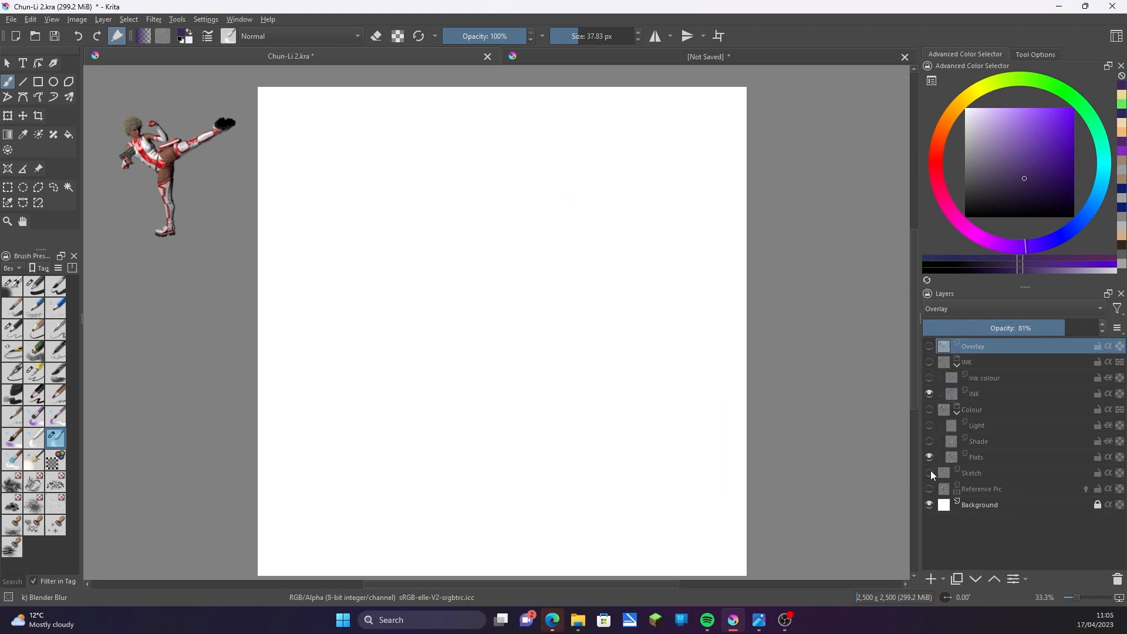
Review the build-up by showing Sketch alone, adding INK, hiding Sketch, and revealing Colour, Shade, Light, Ink colour and Overlay in turn.
click(931, 472)
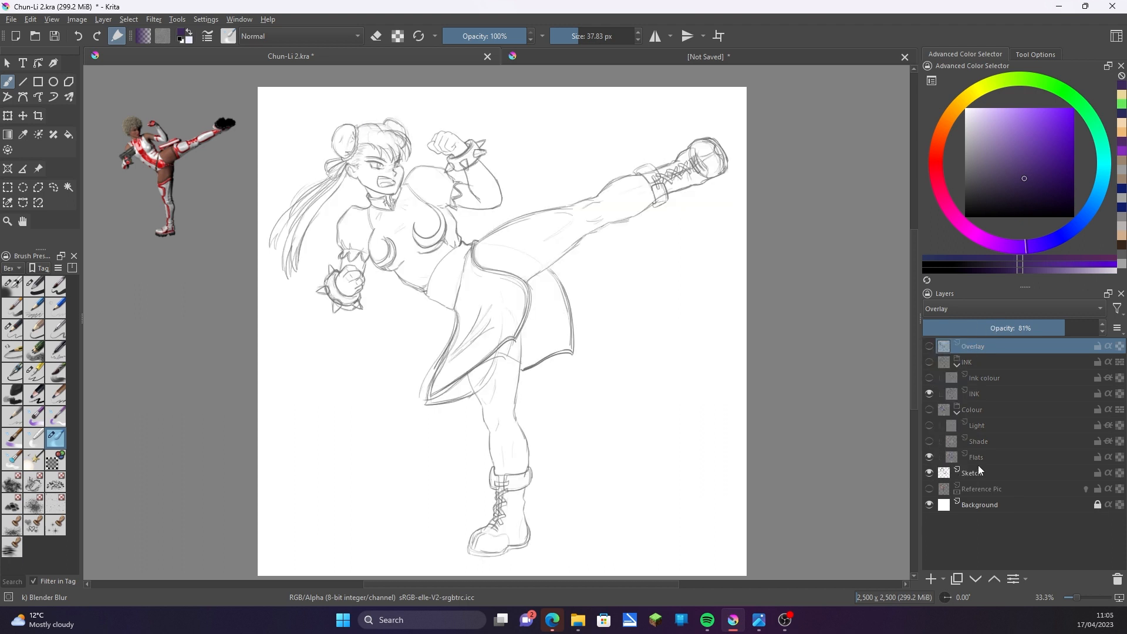
click(930, 362)
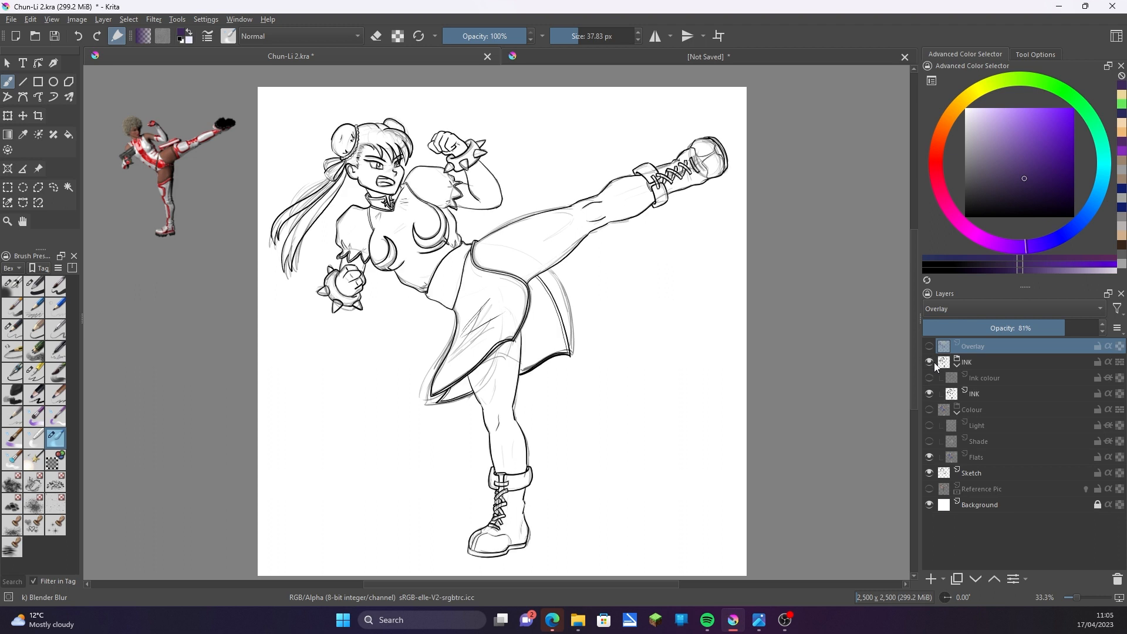
click(930, 472)
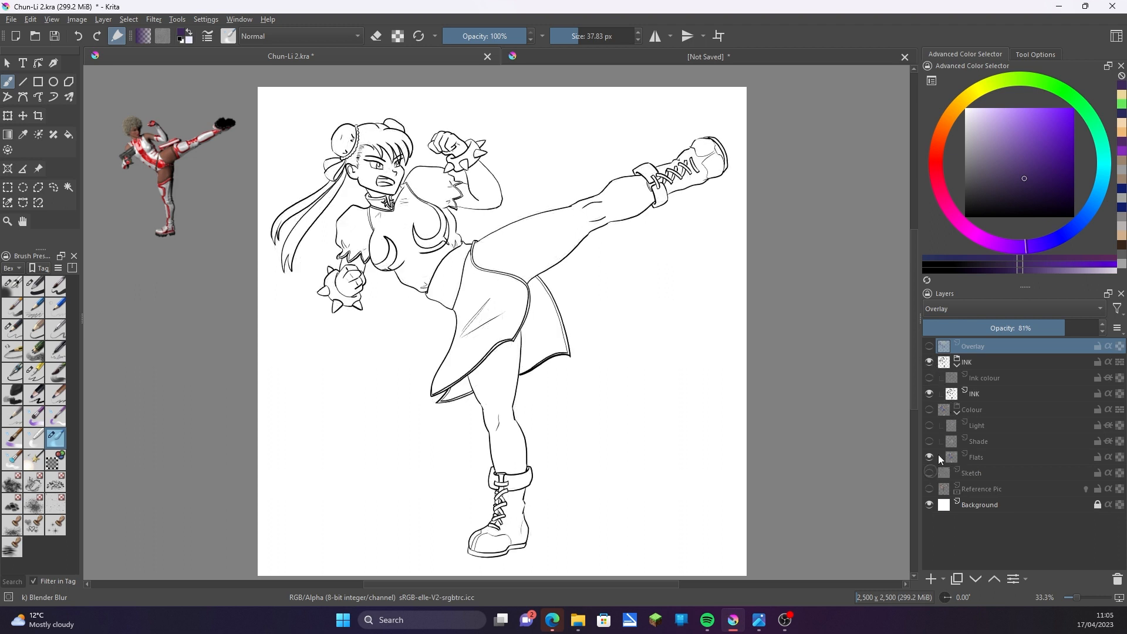
click(929, 409)
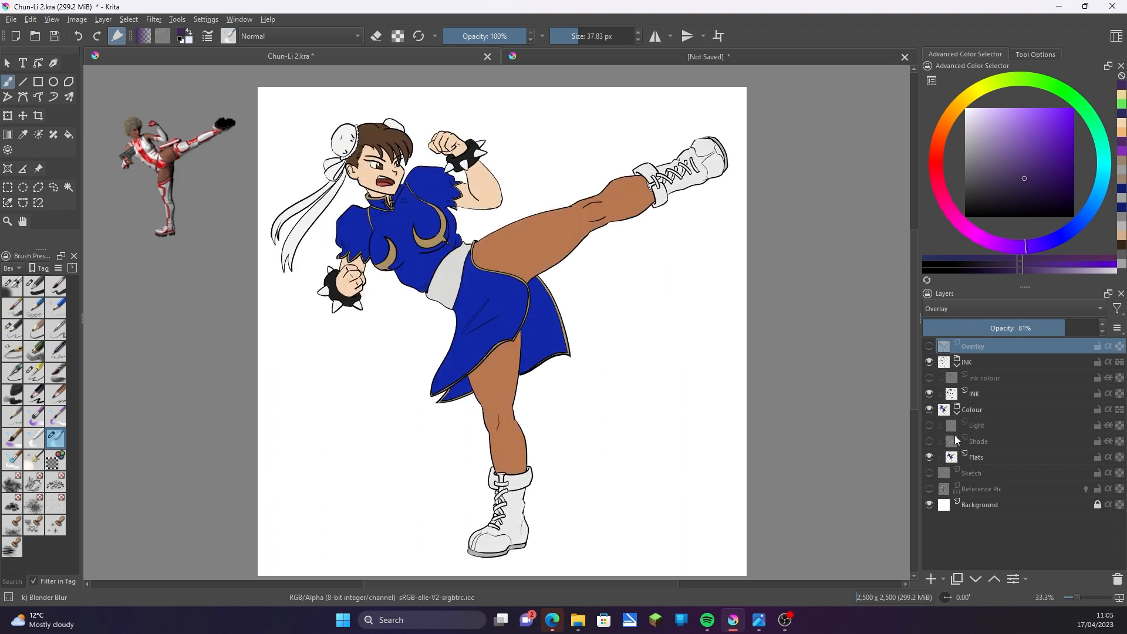
click(930, 440)
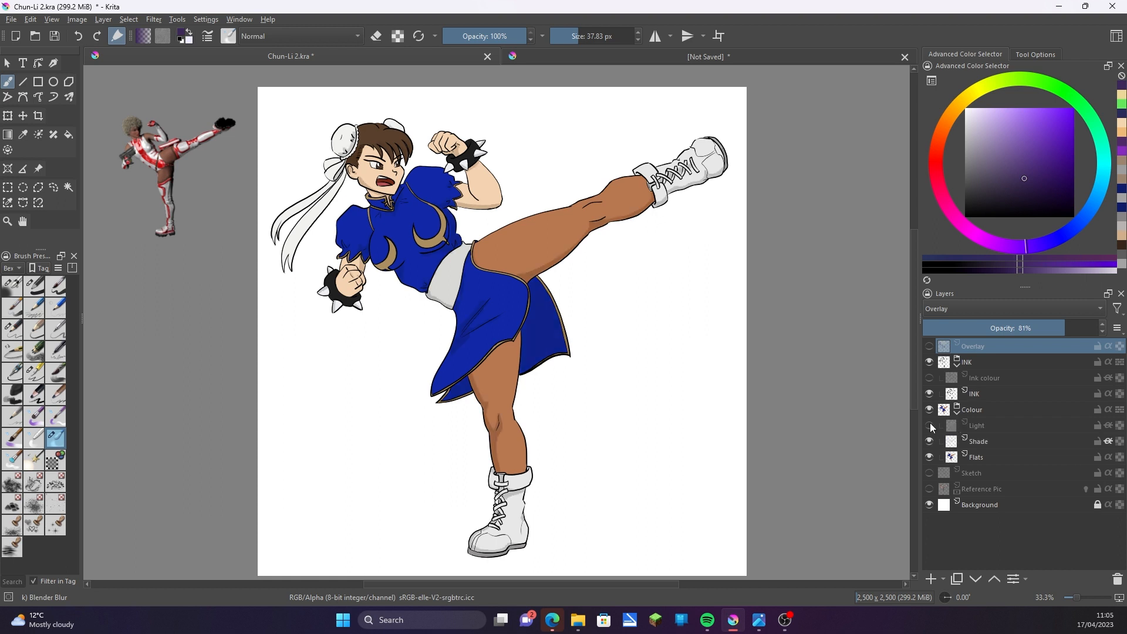
click(930, 425)
click(930, 378)
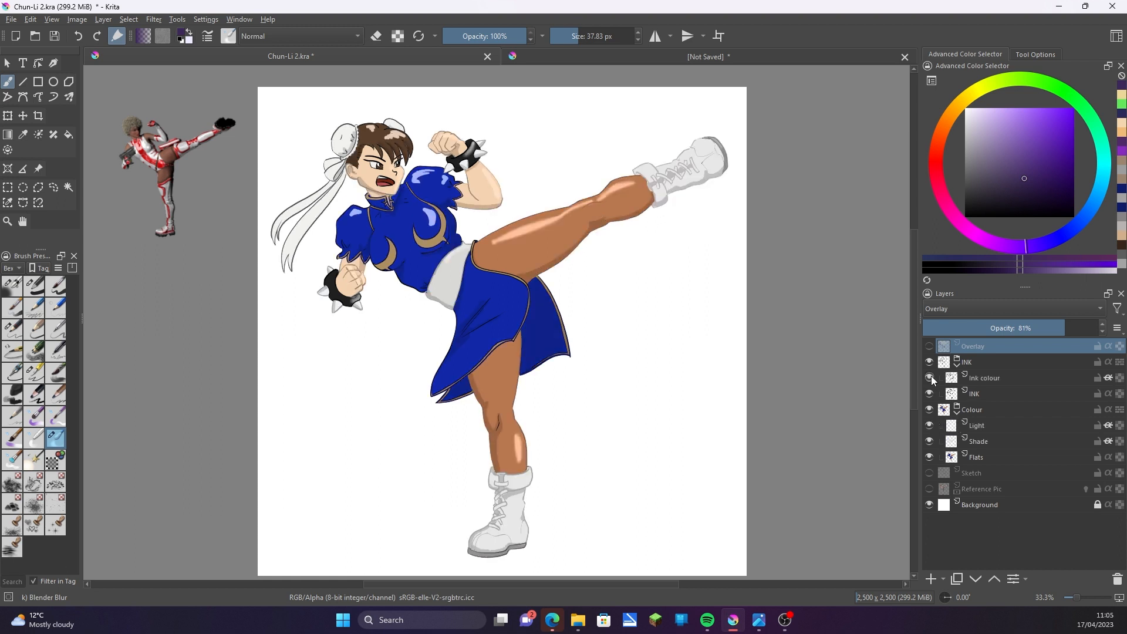
click(930, 347)
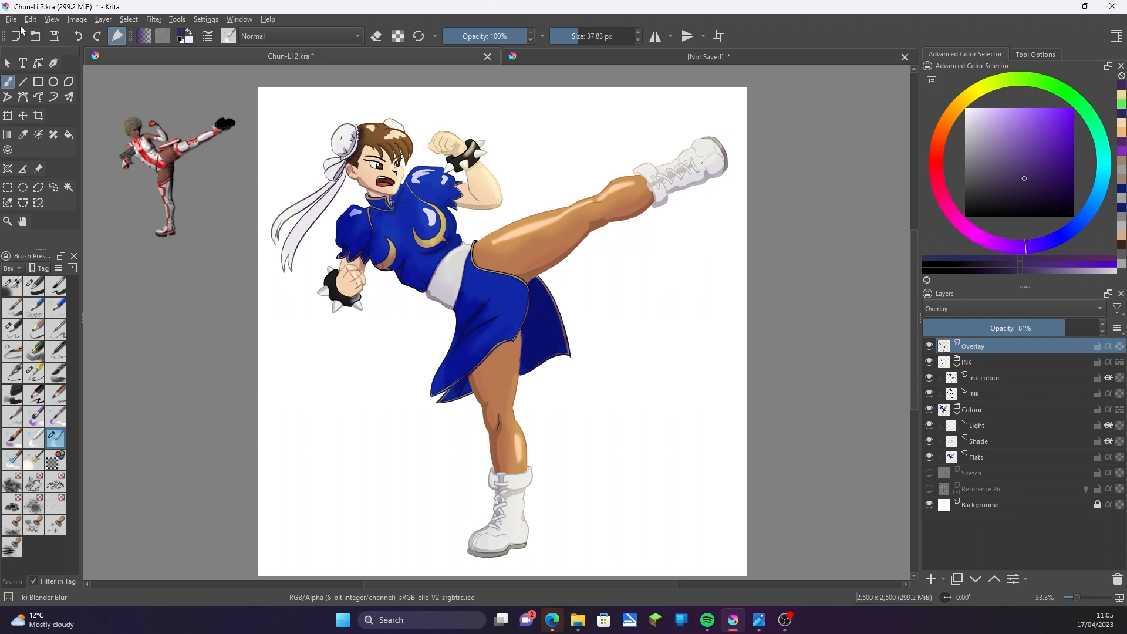
Save the finished drawing to its existing Krita file.
key(ctrl+s)
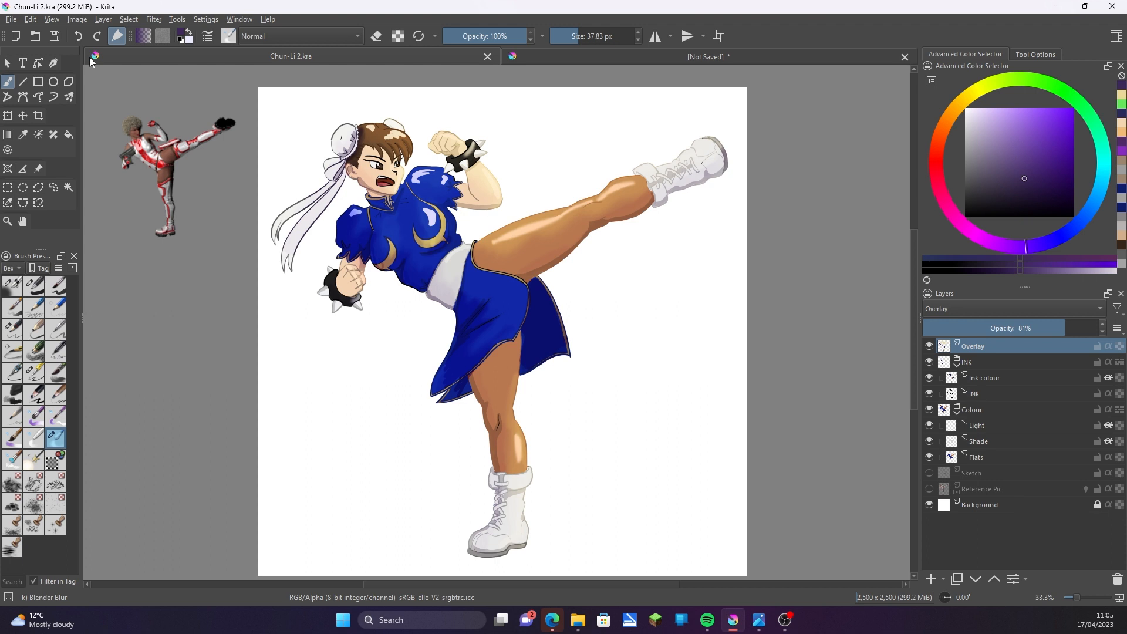